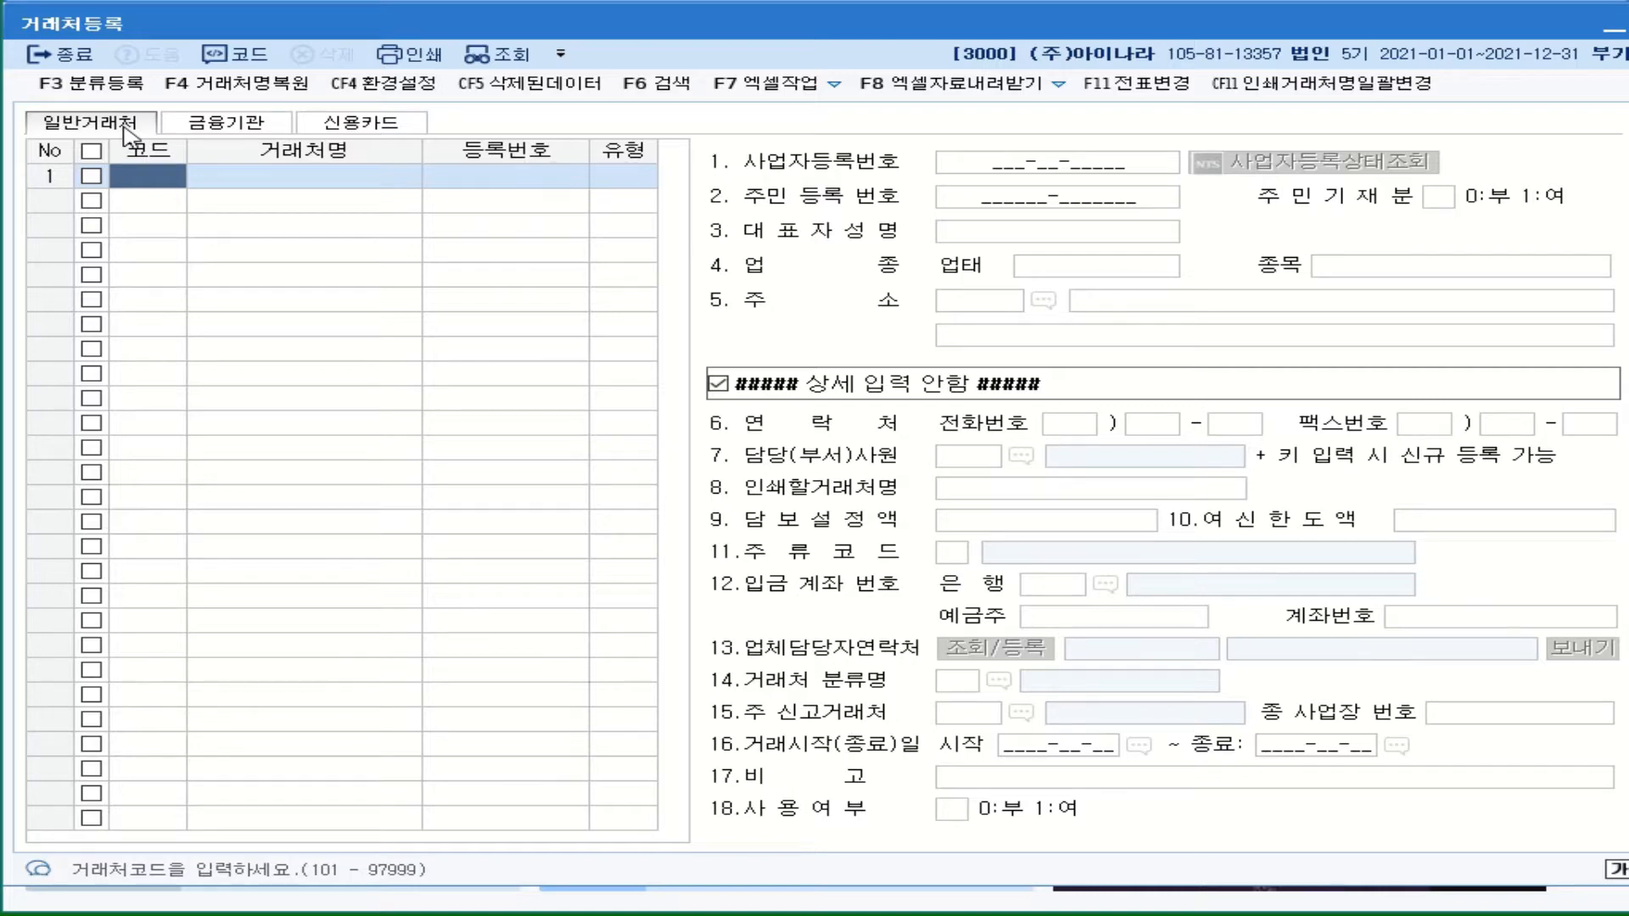
- Look over the 금융기관 and 신용카드 registers, then return to 일반거래처
click(179, 127)
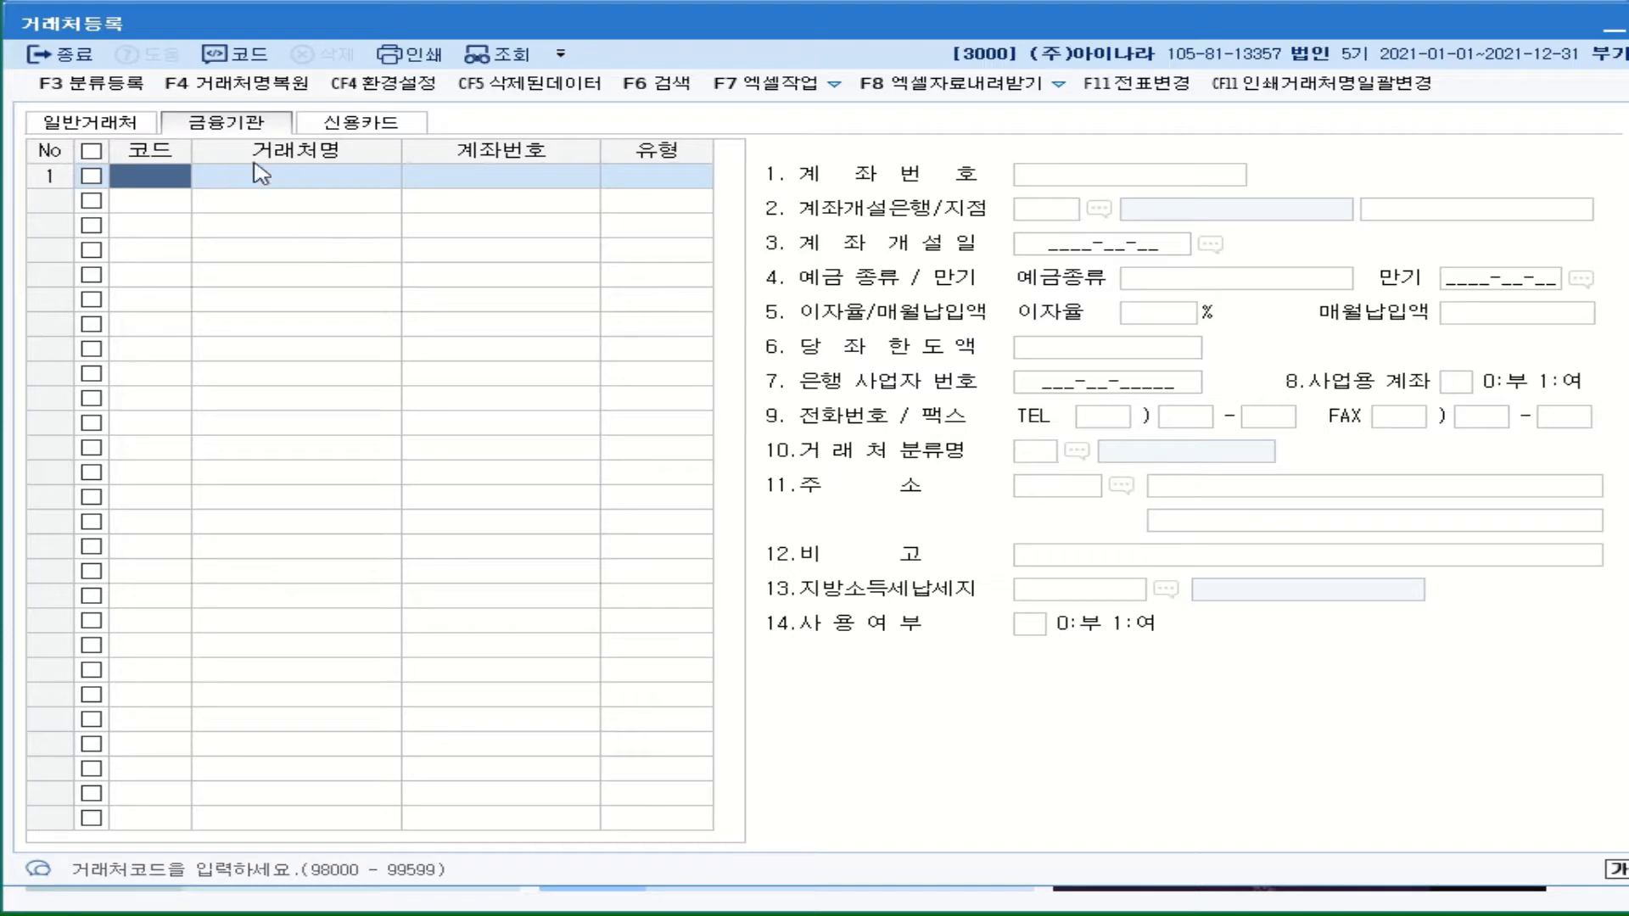
click(376, 138)
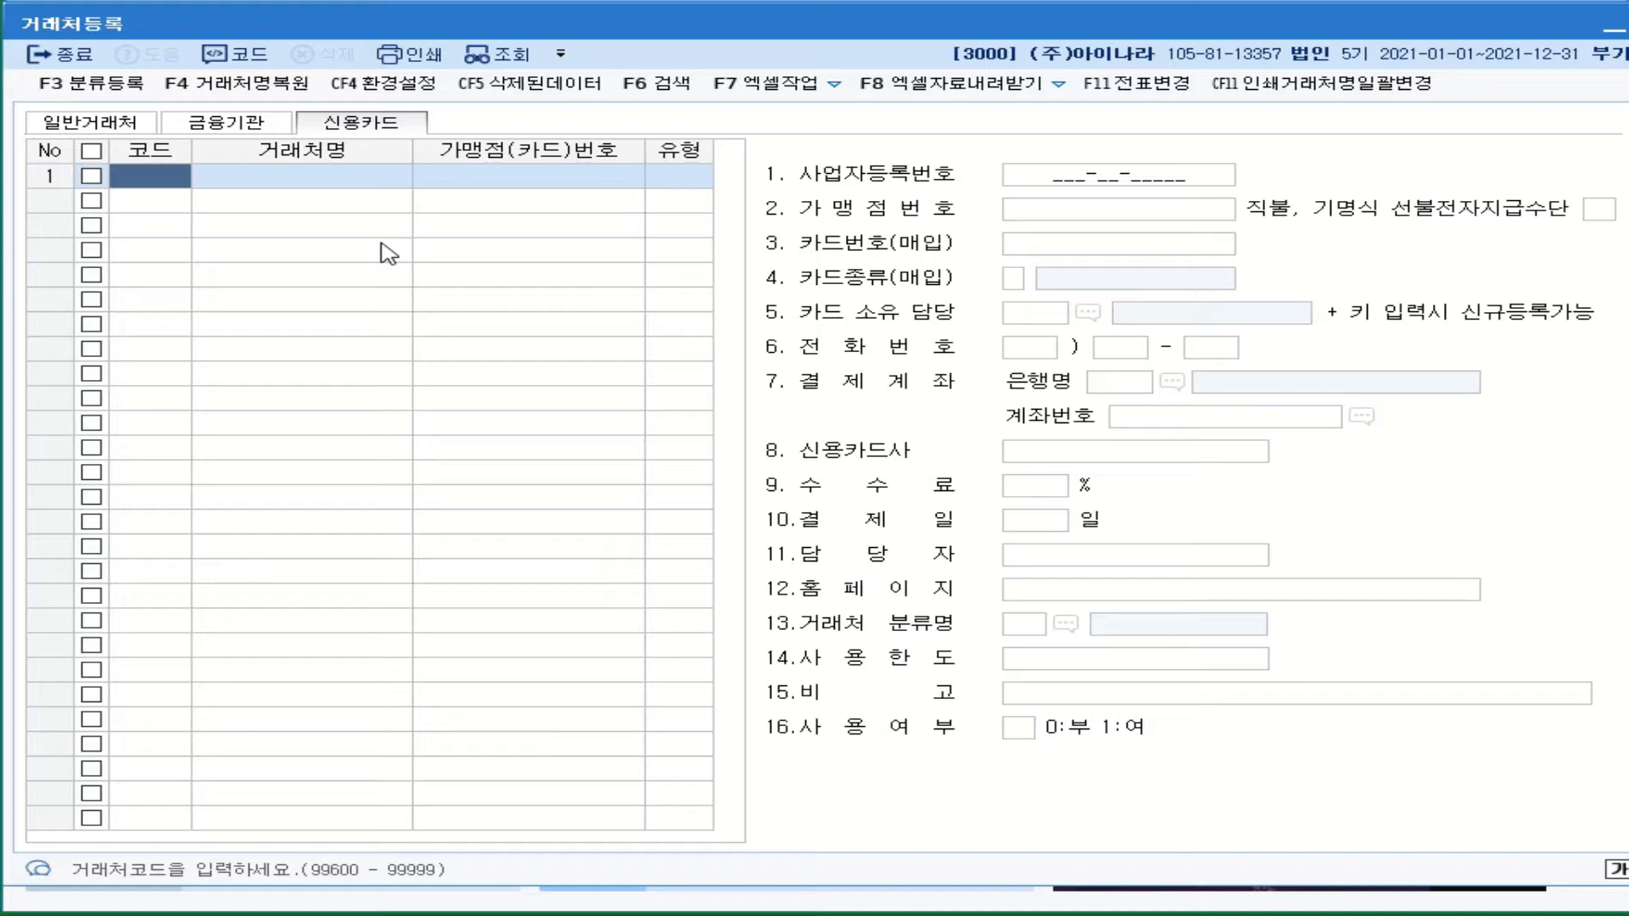
click(94, 121)
click(234, 132)
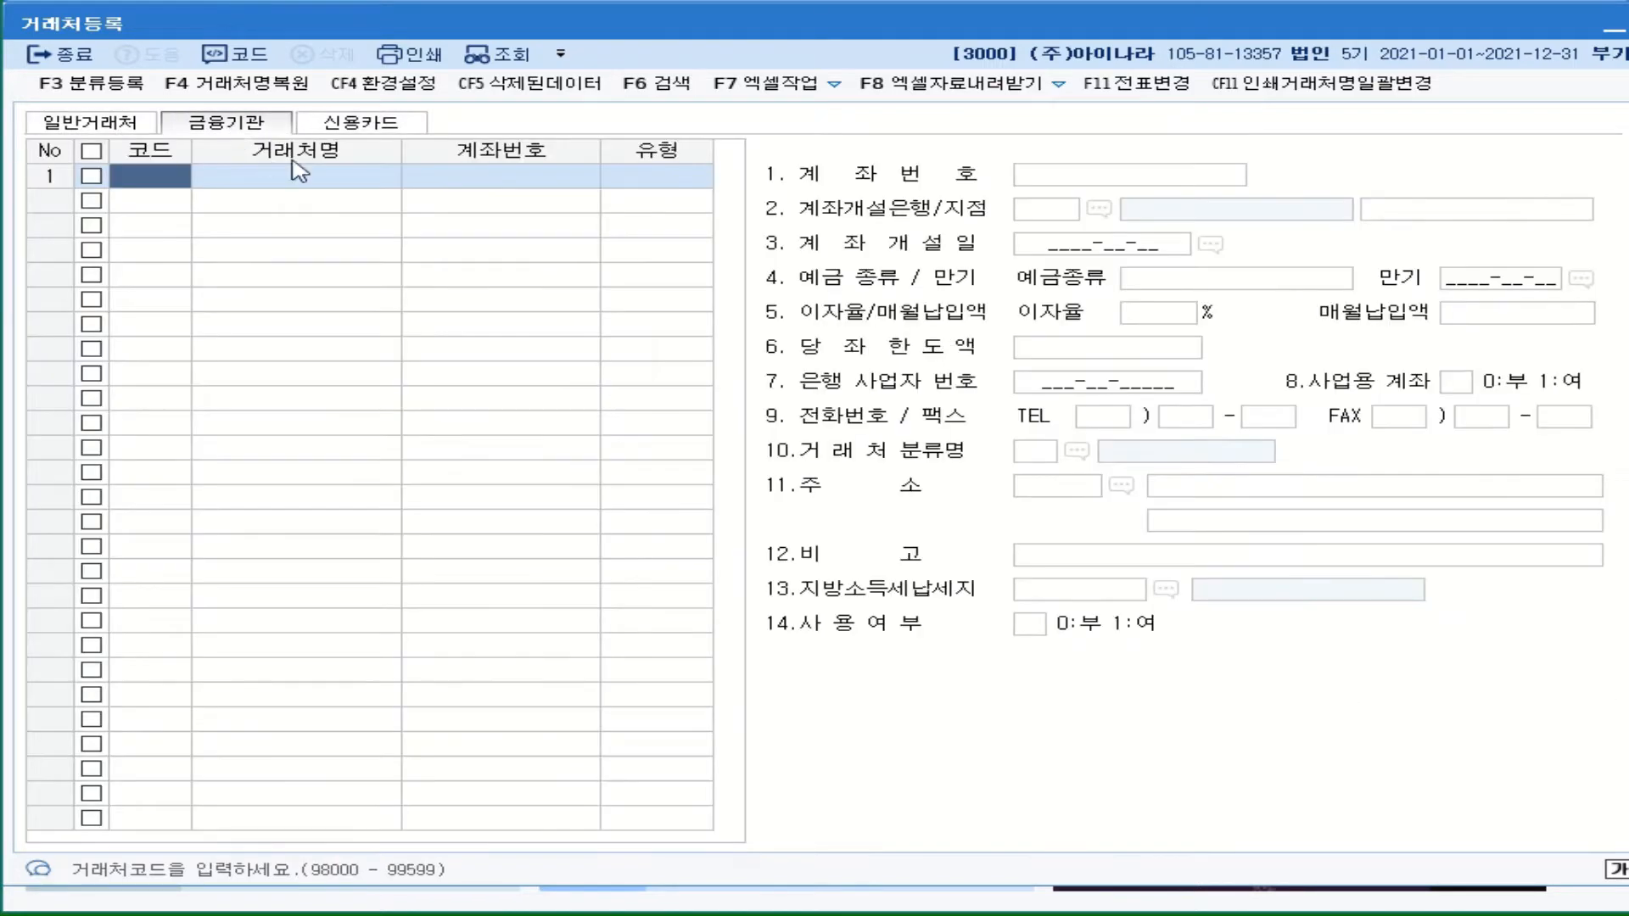
click(363, 135)
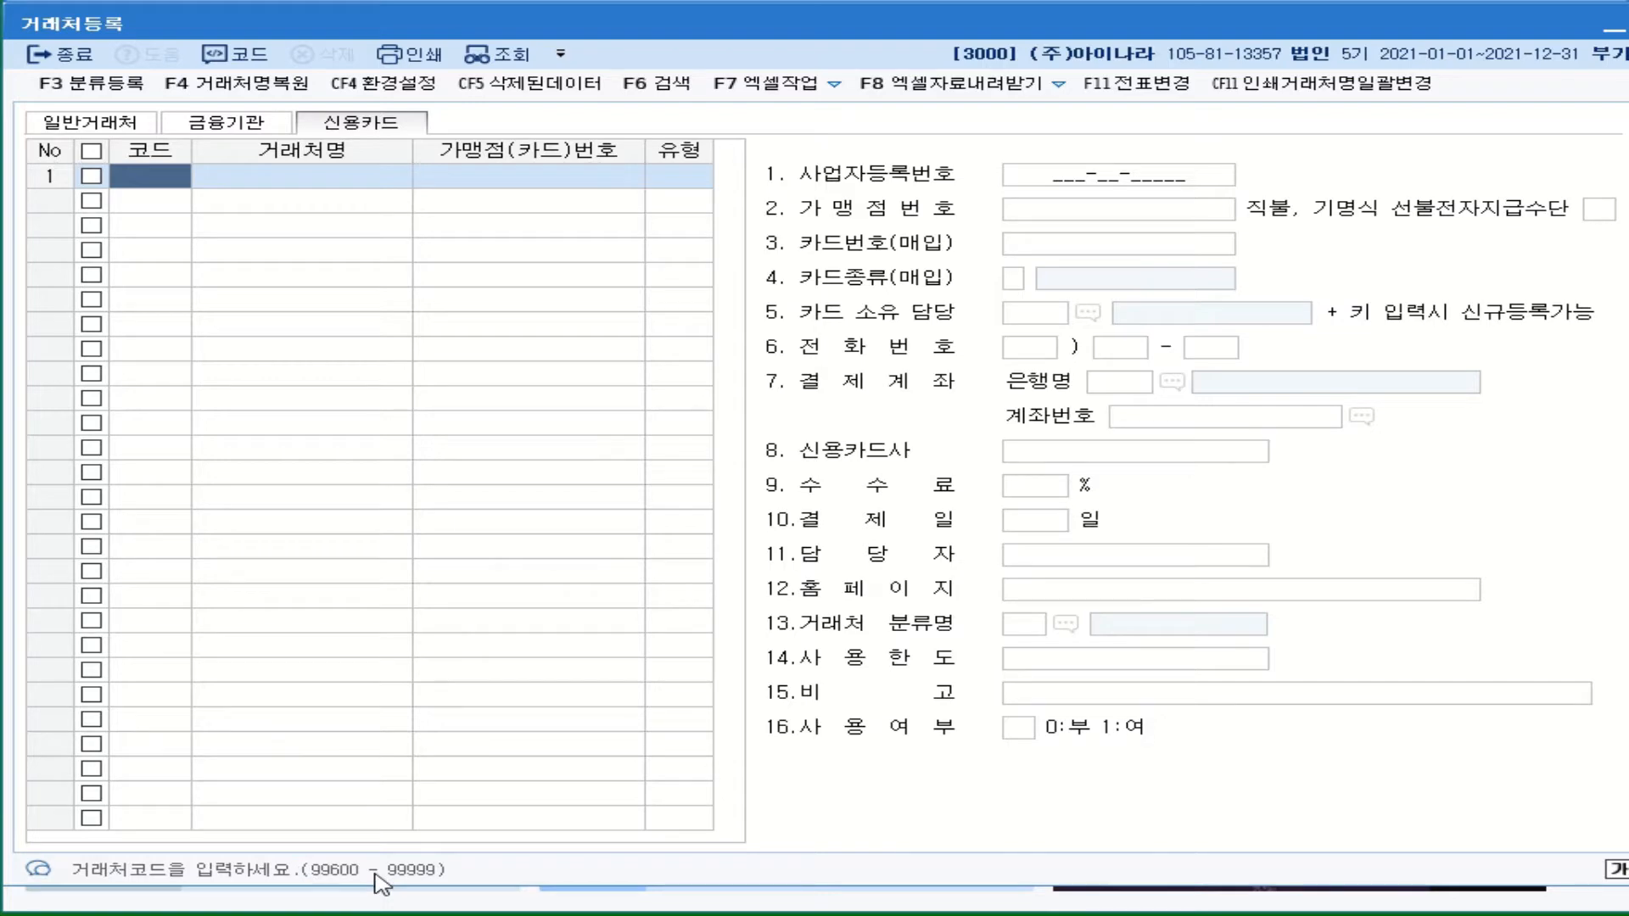
click(89, 123)
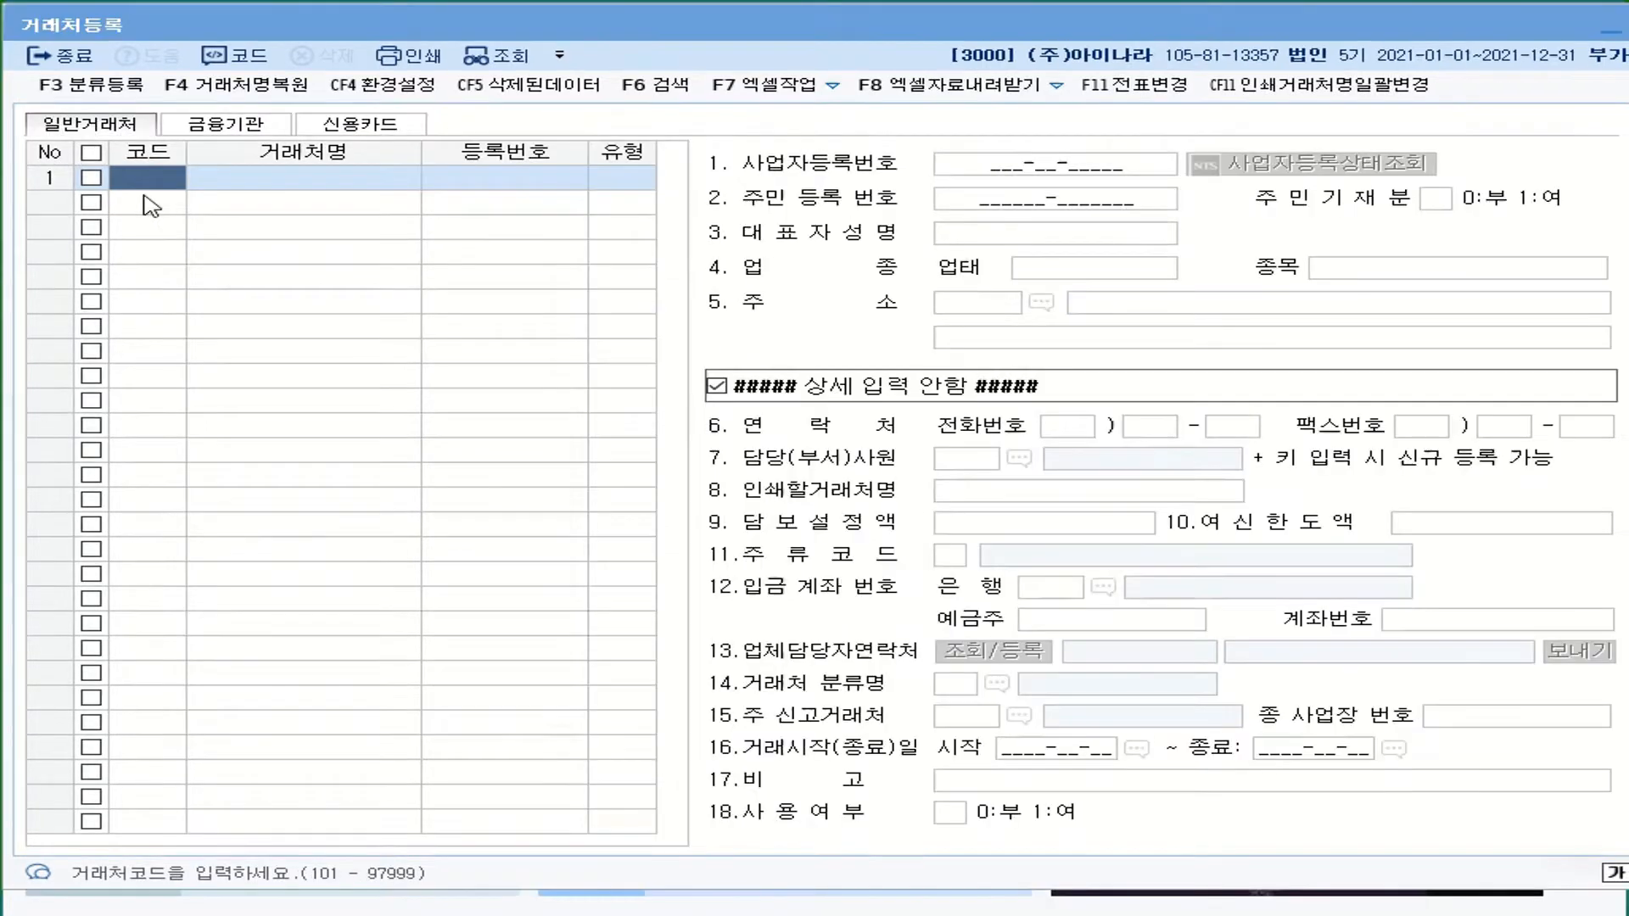
- Enter general partner code 00101 named 우리상사 in row 1
text(10)
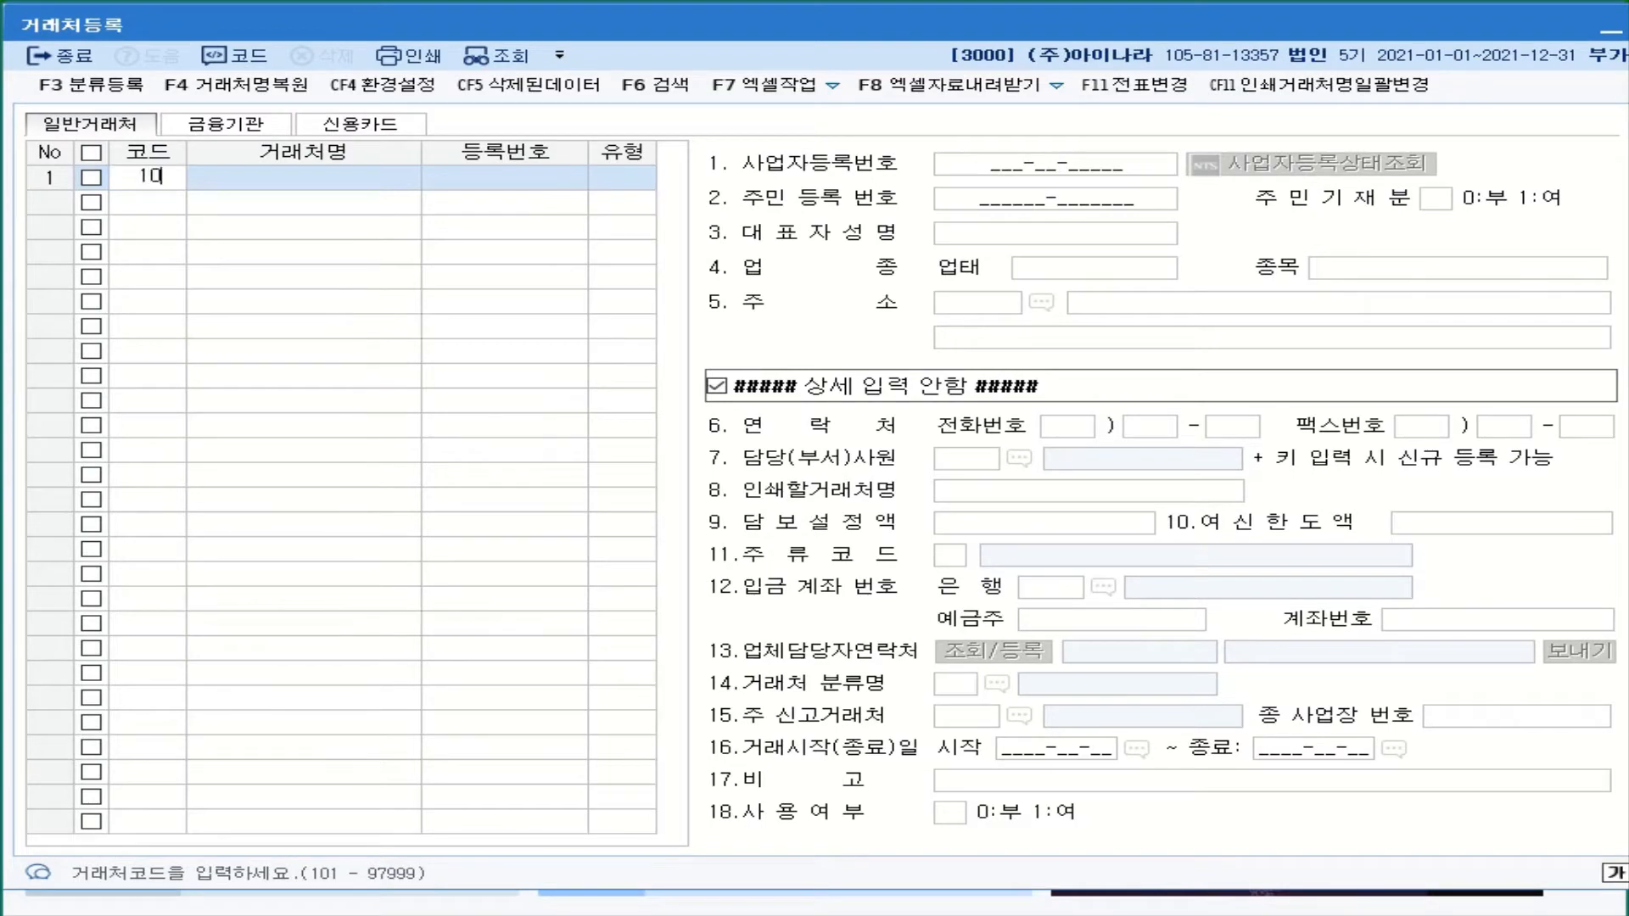
text(1)
key(Return)
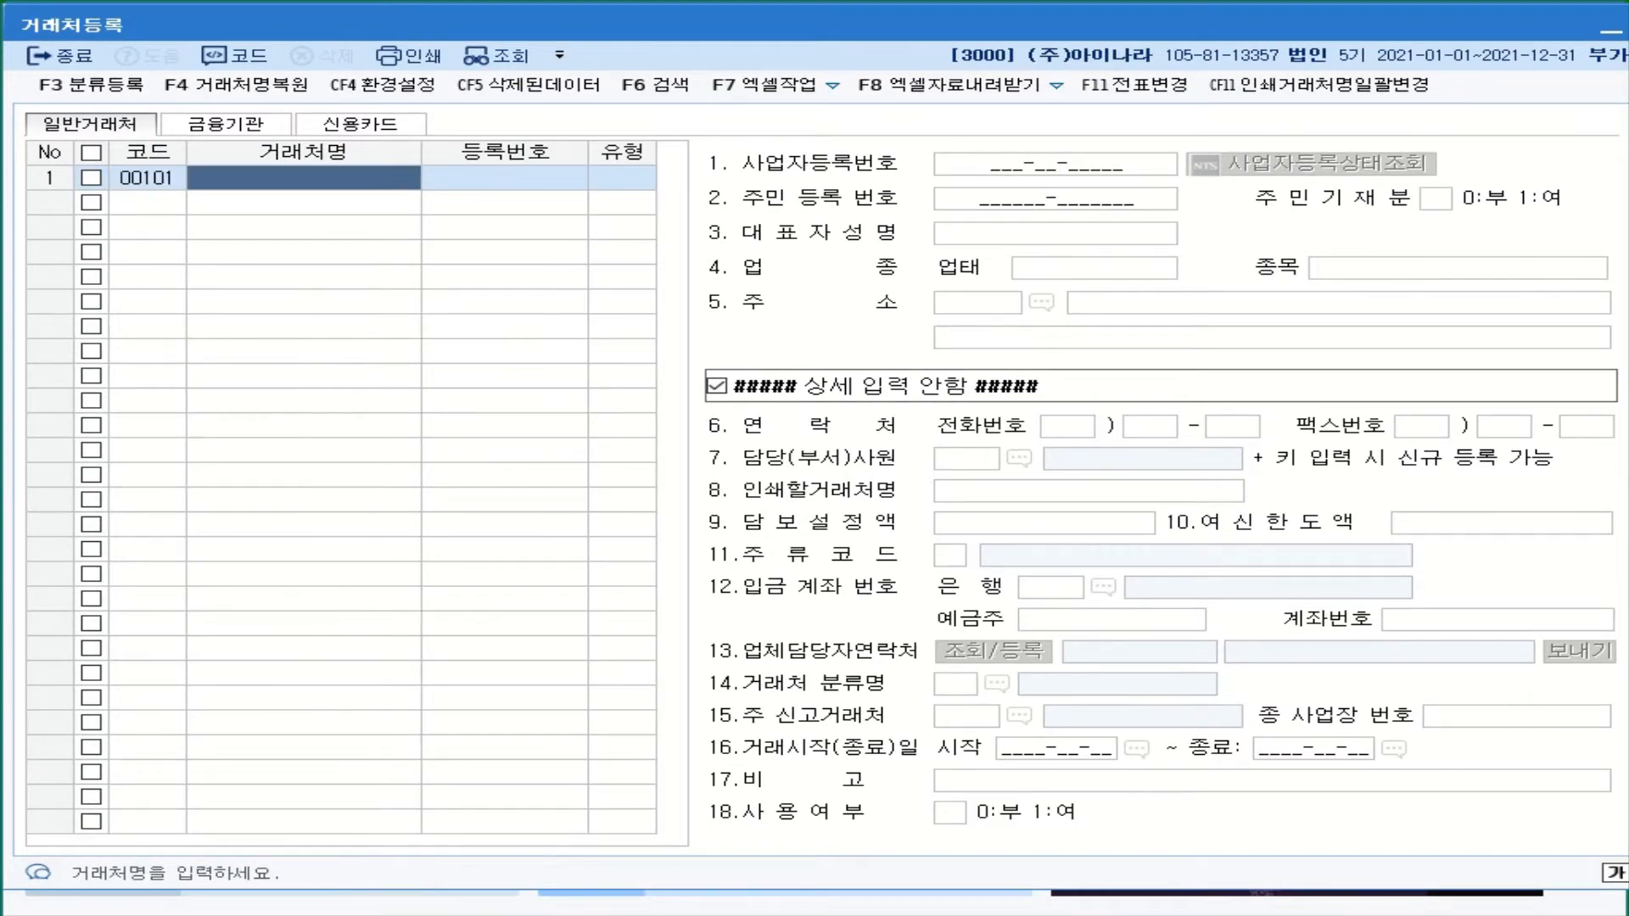
text(우리)
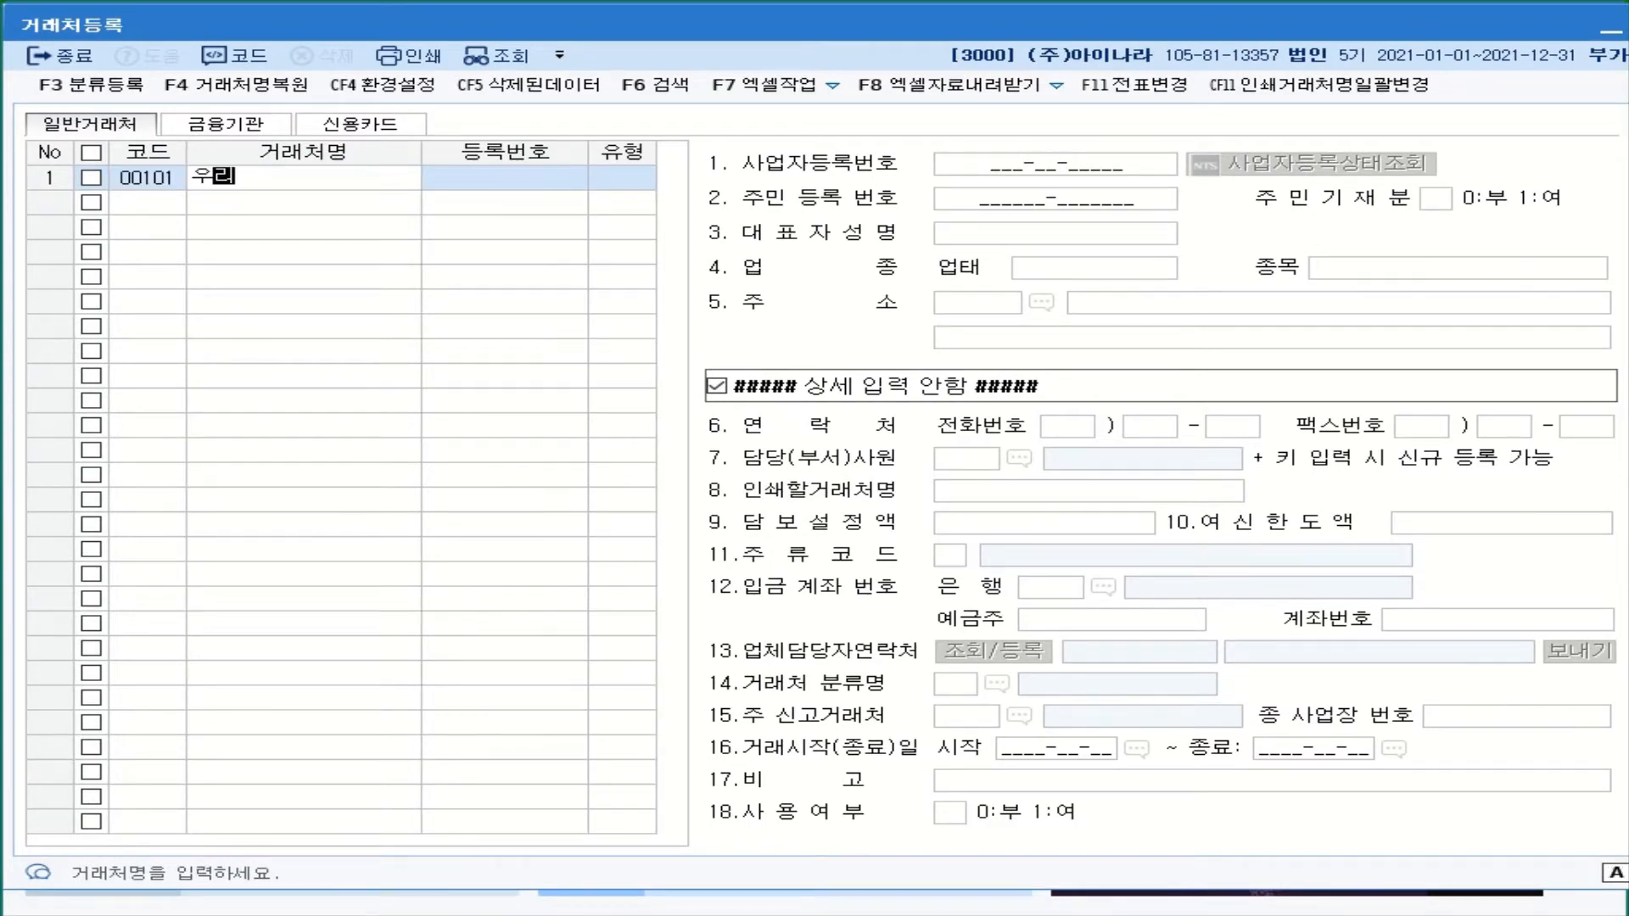
text(싱ㅅㅏ)
key(Return)
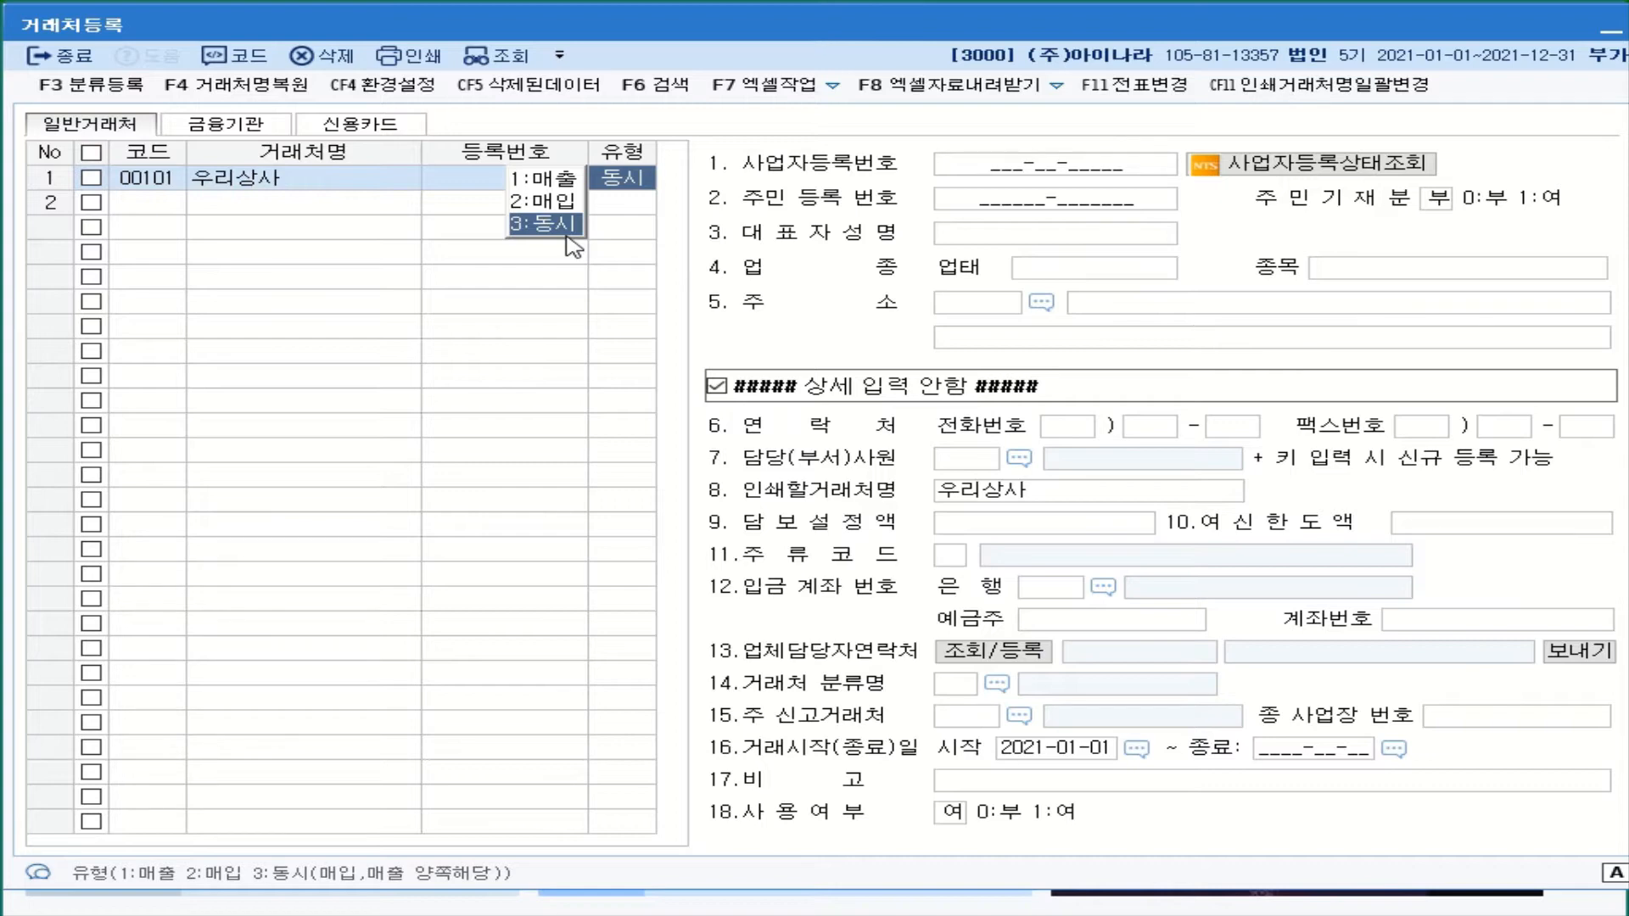
- Set 우리상사 to 1:매출 and enter its business number, representative's name, 업태 도매 and 종목 의약품
click(553, 179)
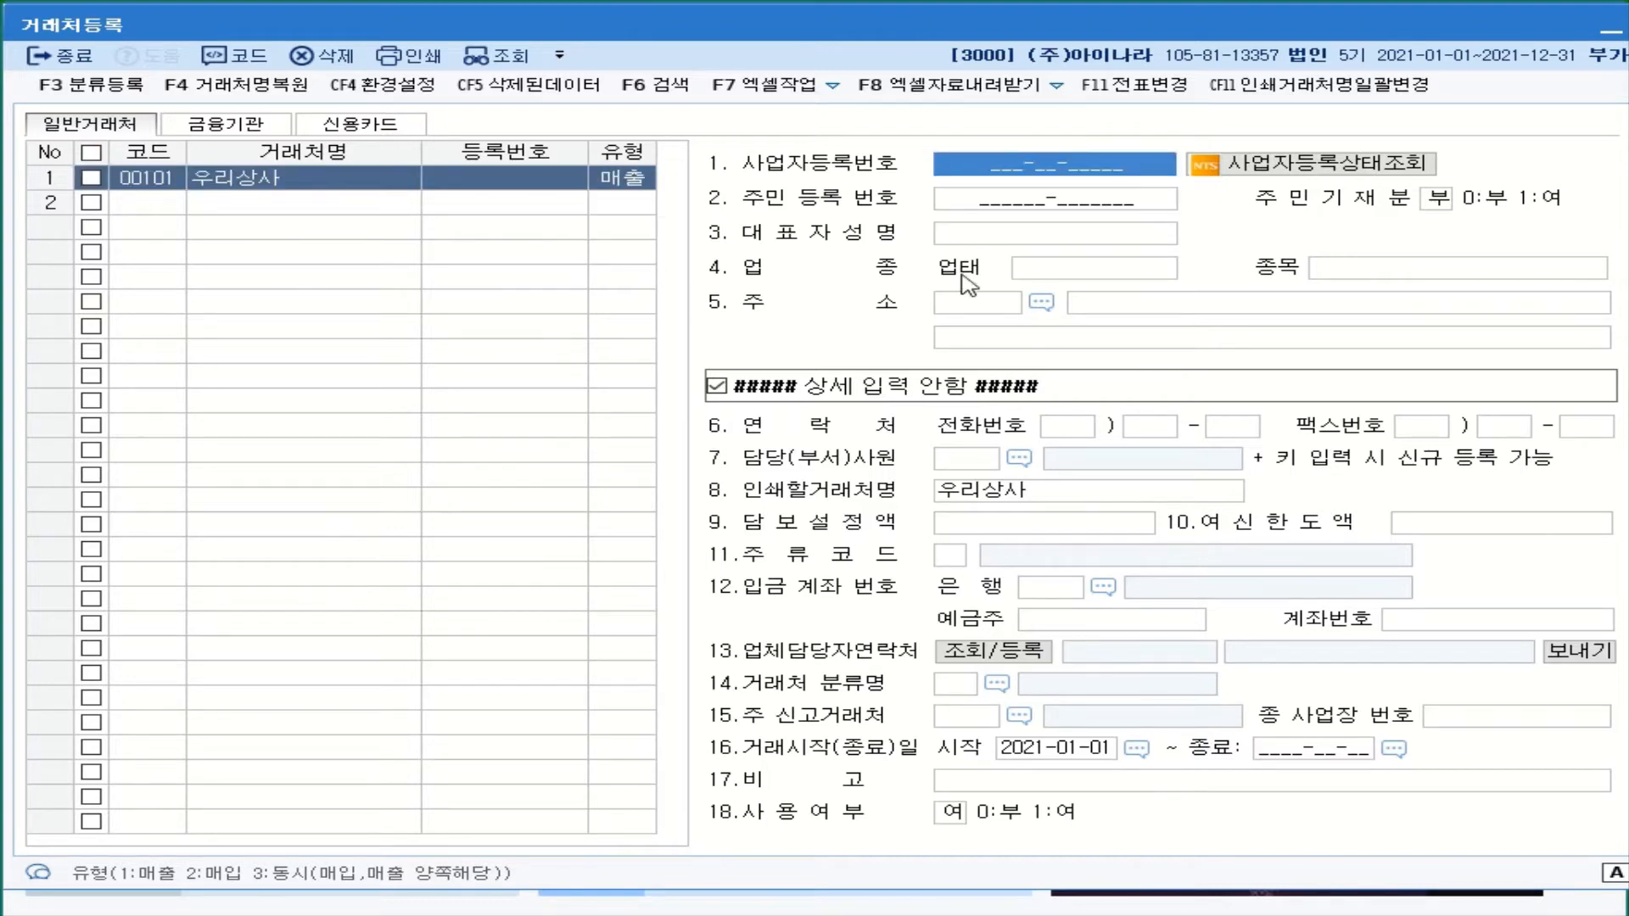
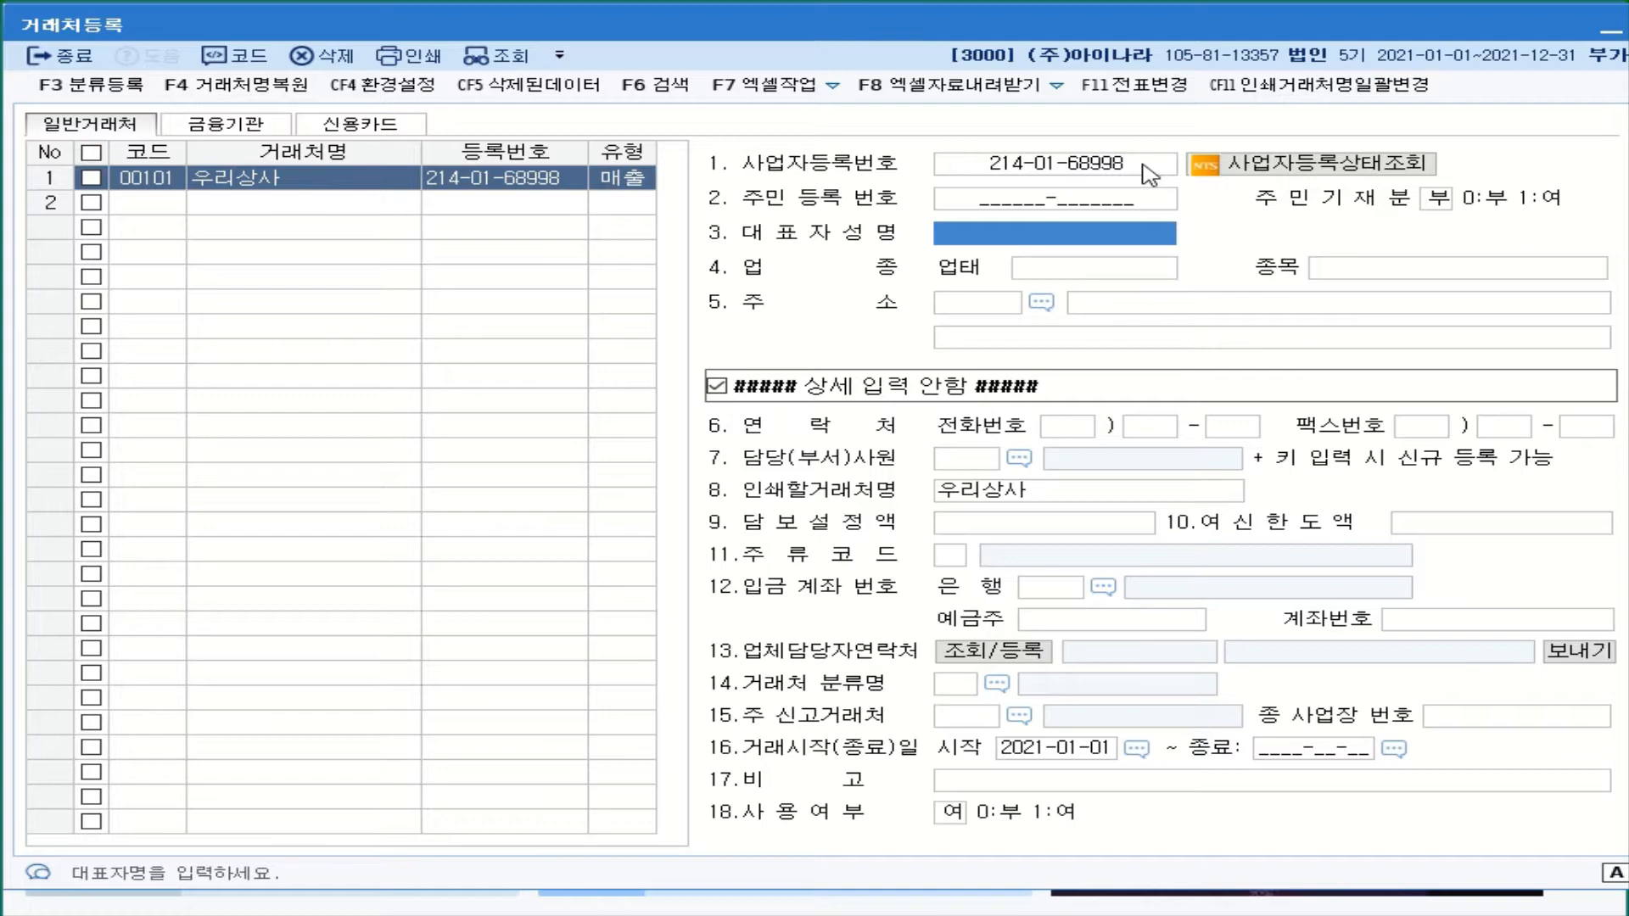
click(1144, 166)
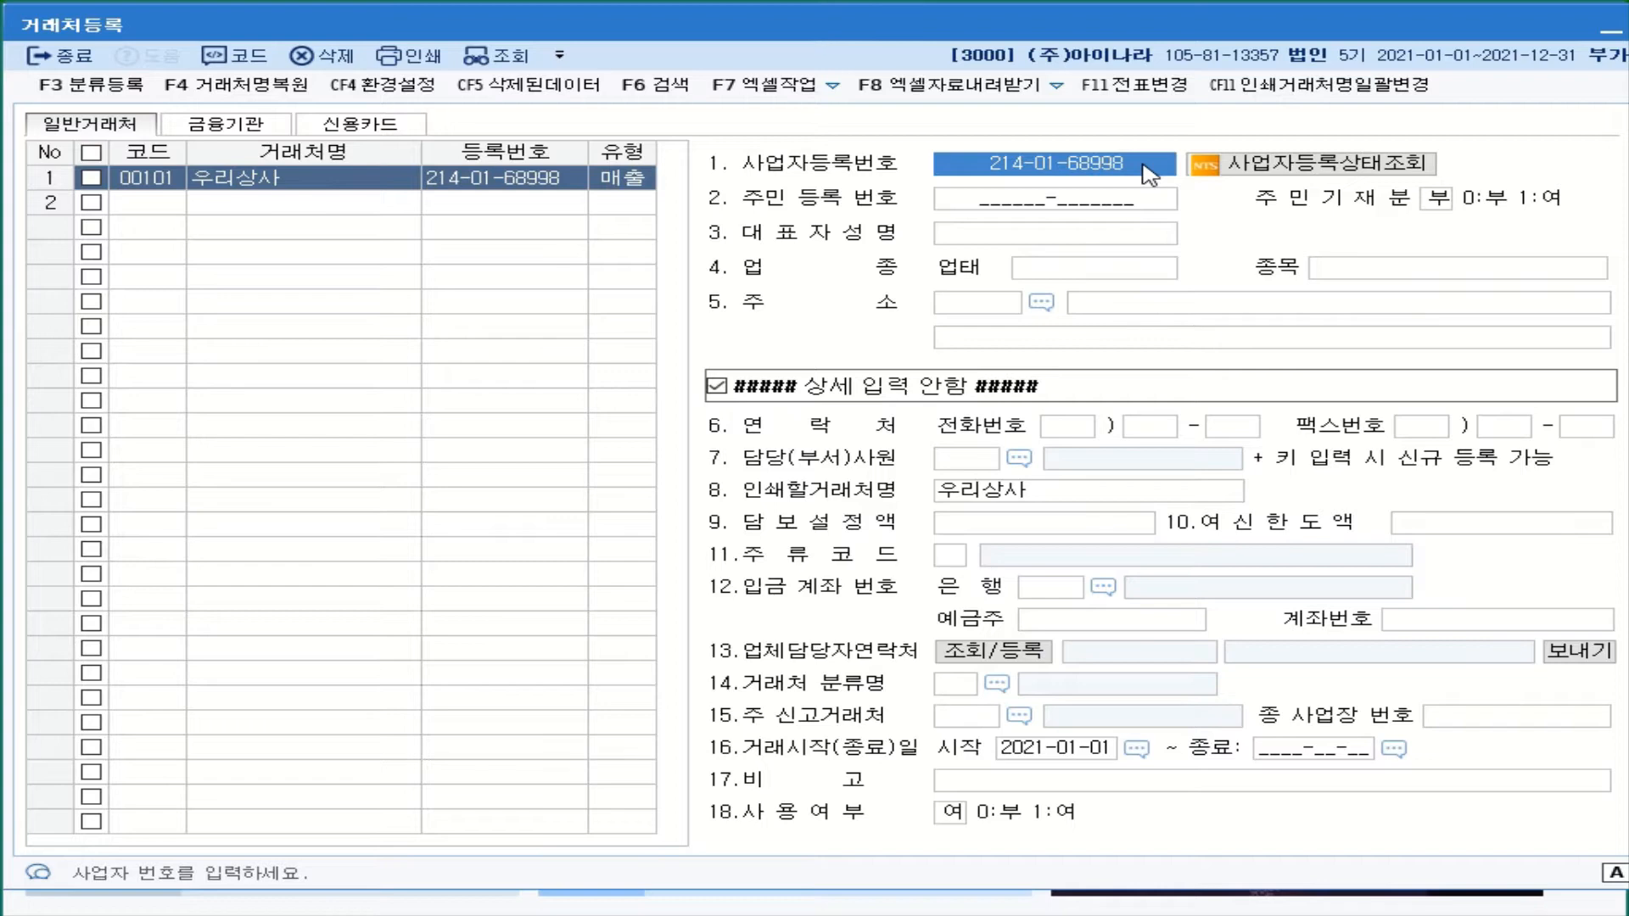
click(1113, 231)
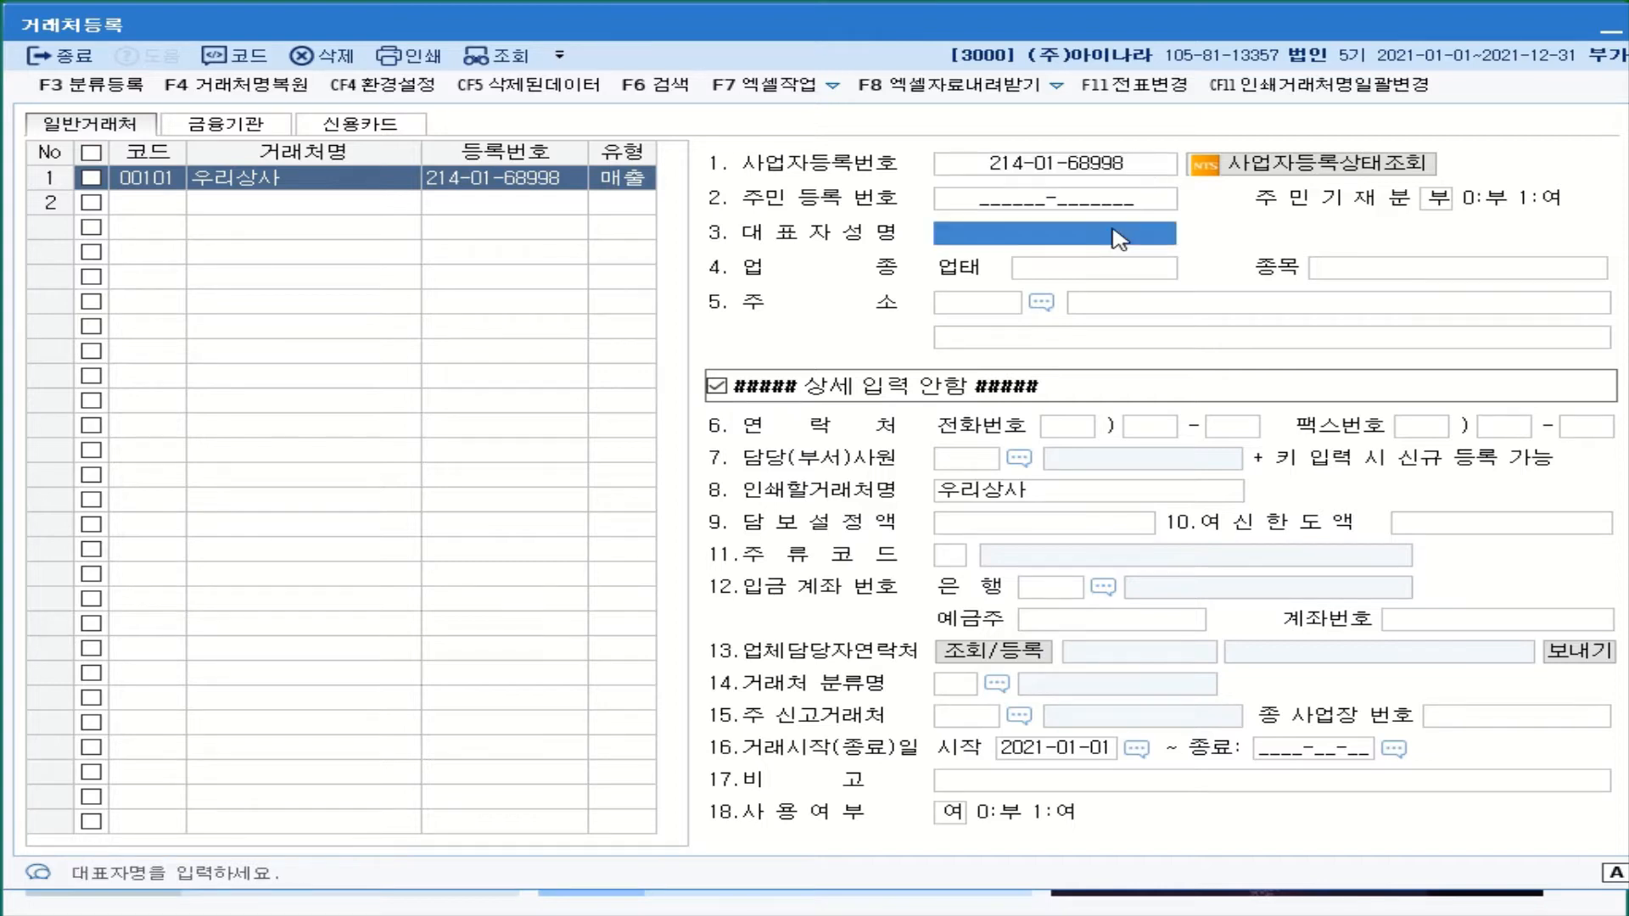
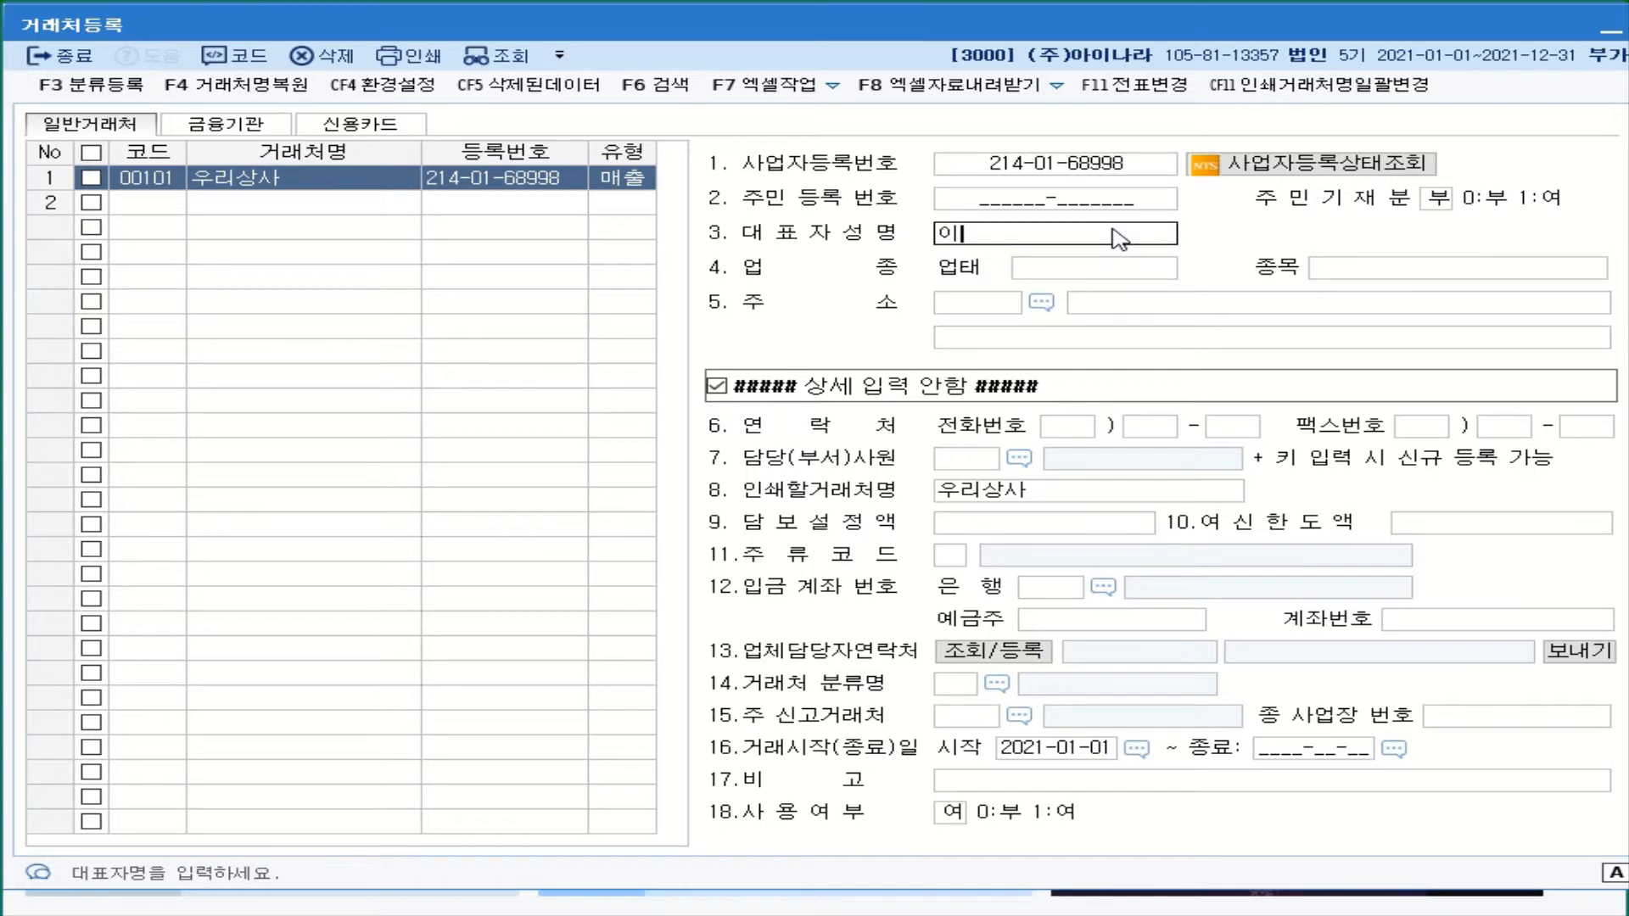
key(Return)
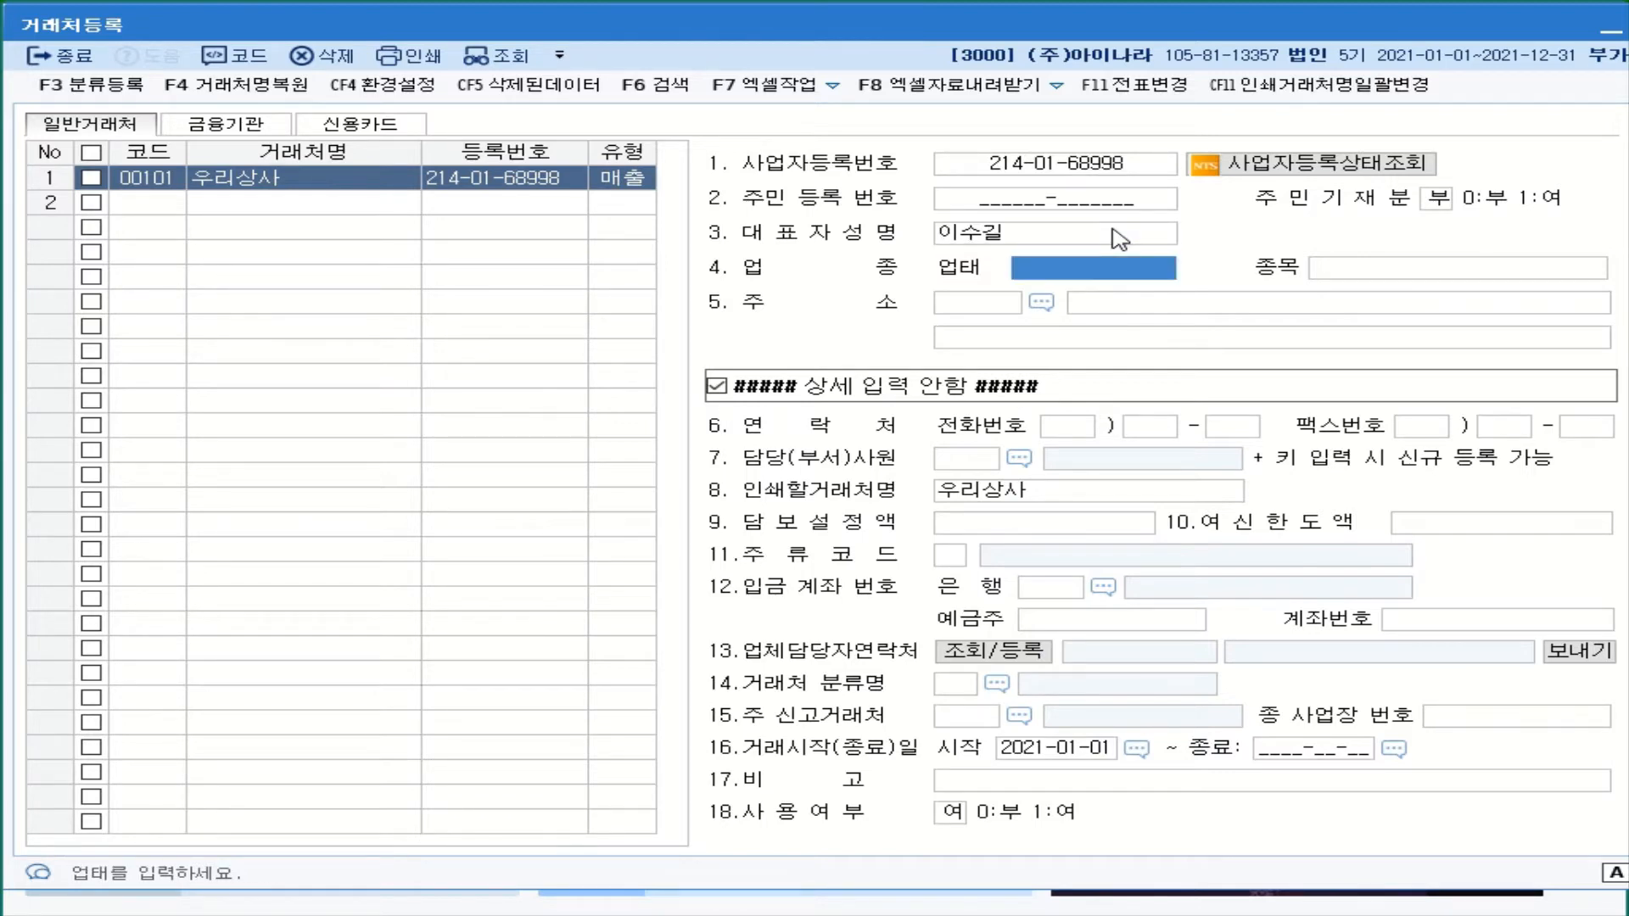
text(도매)
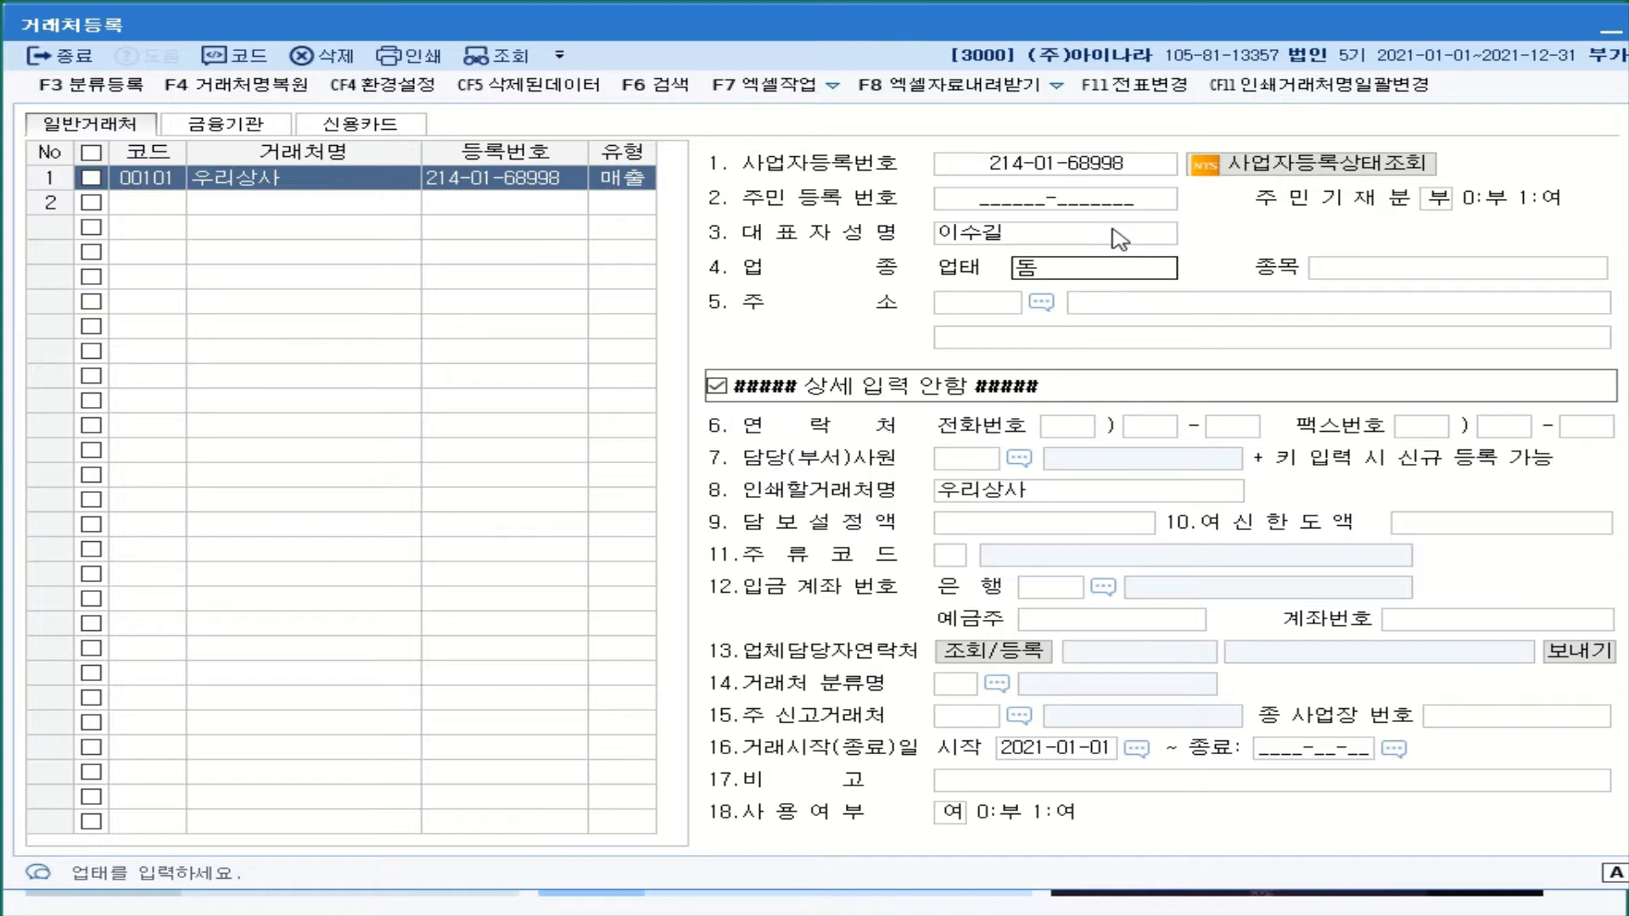
key(Return)
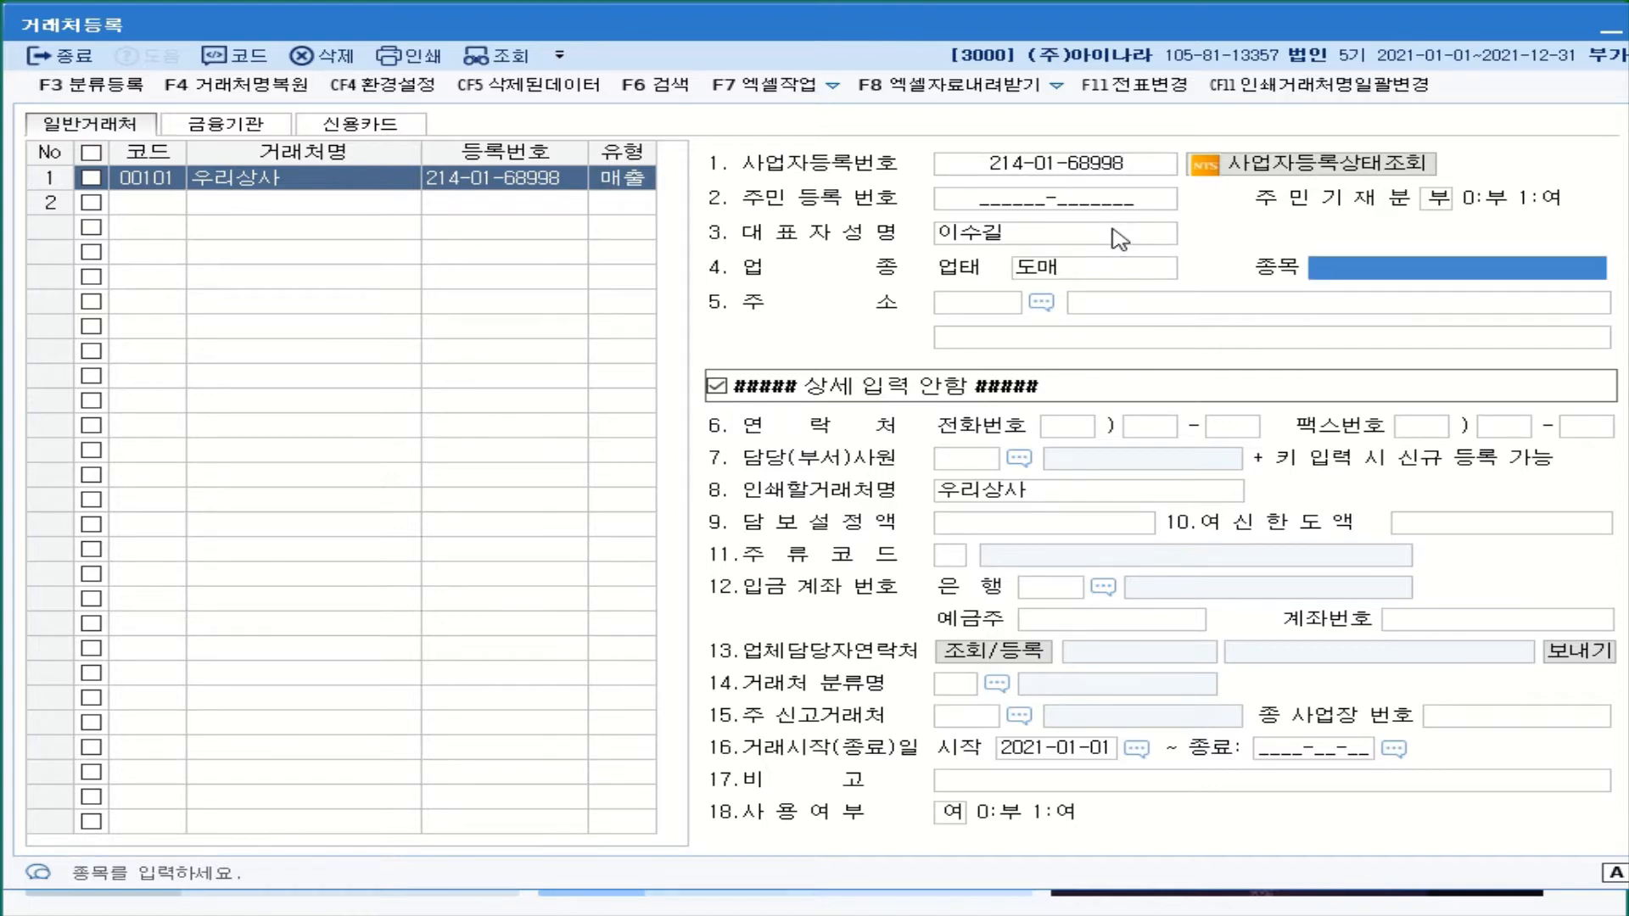
text(잉)
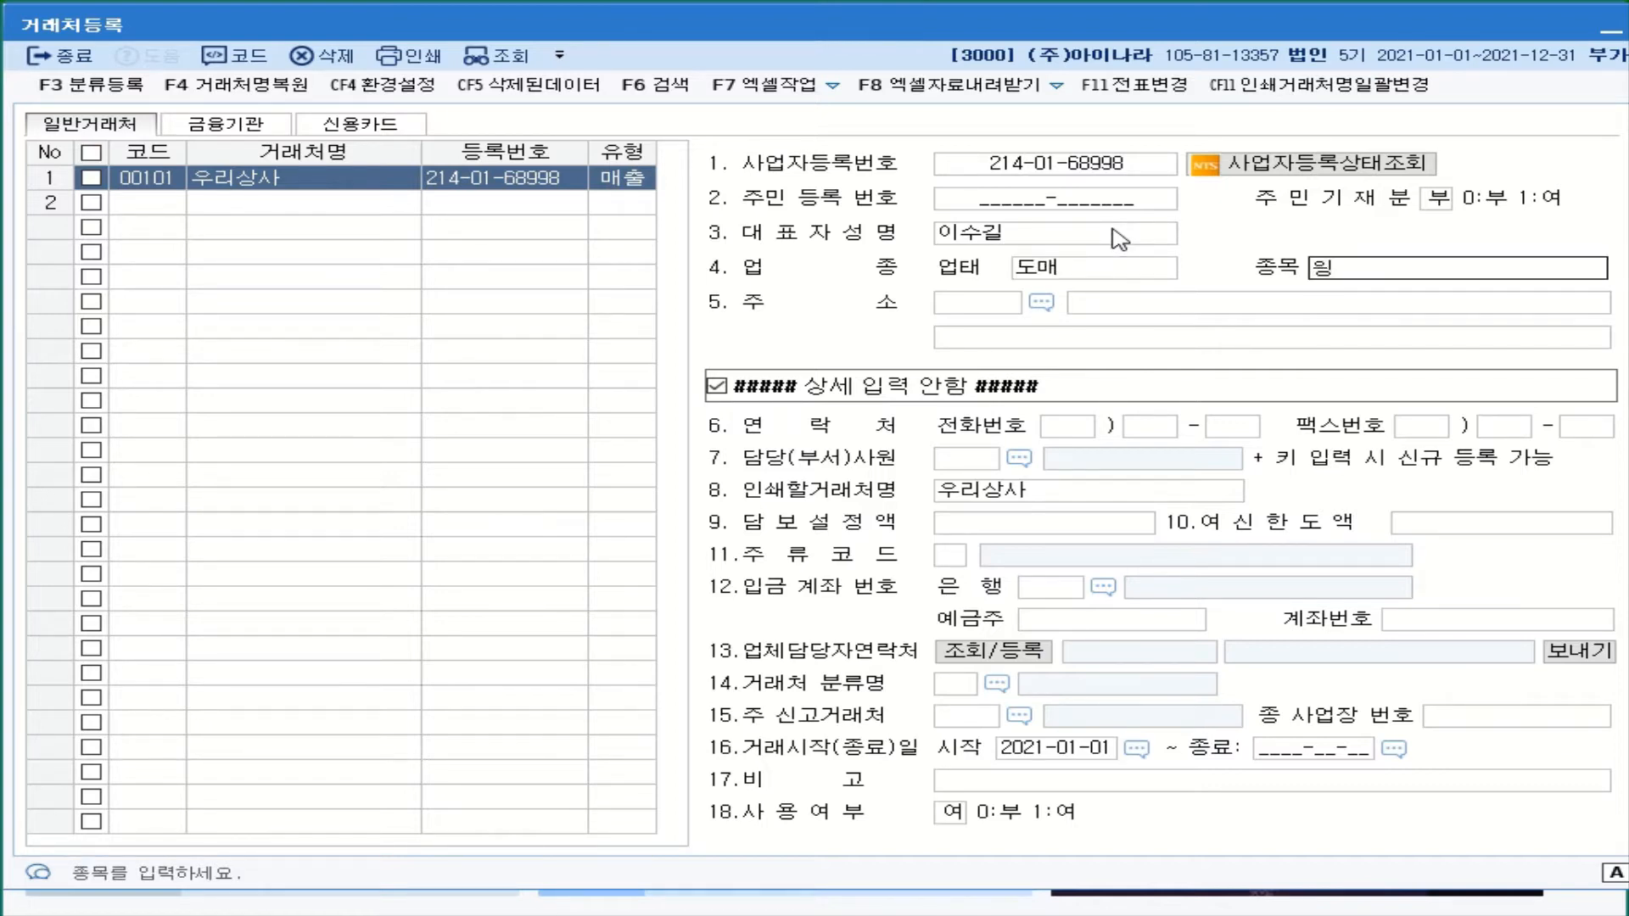
text(약품)
key(Return)
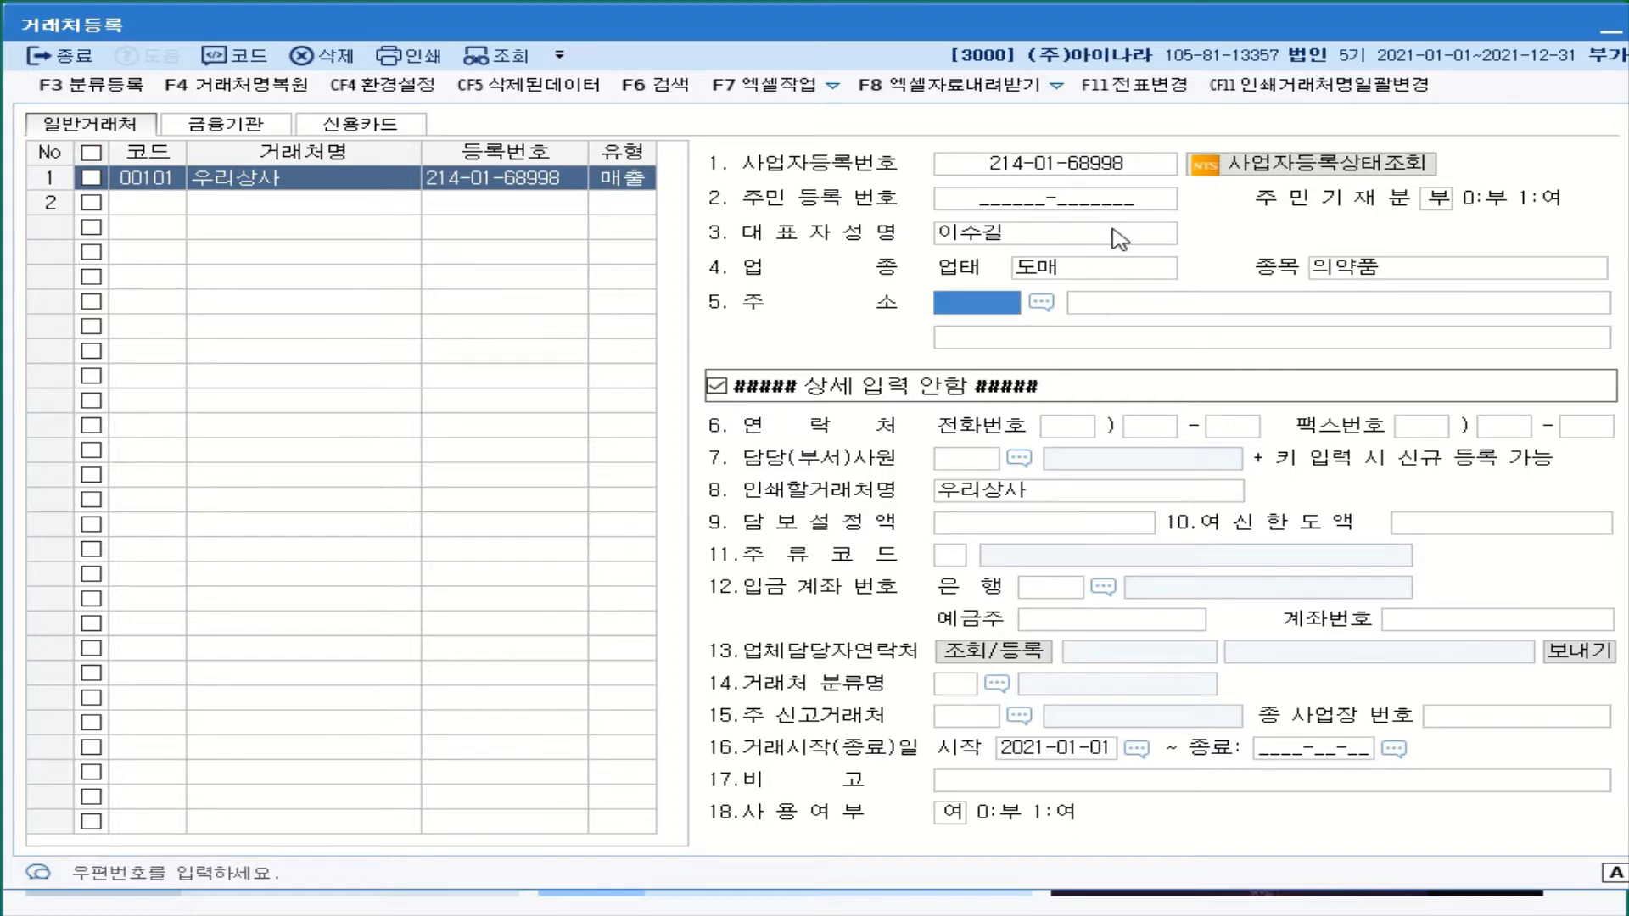
- Fill 우리상사's postal code and road address from the postal-code search result
click(1044, 303)
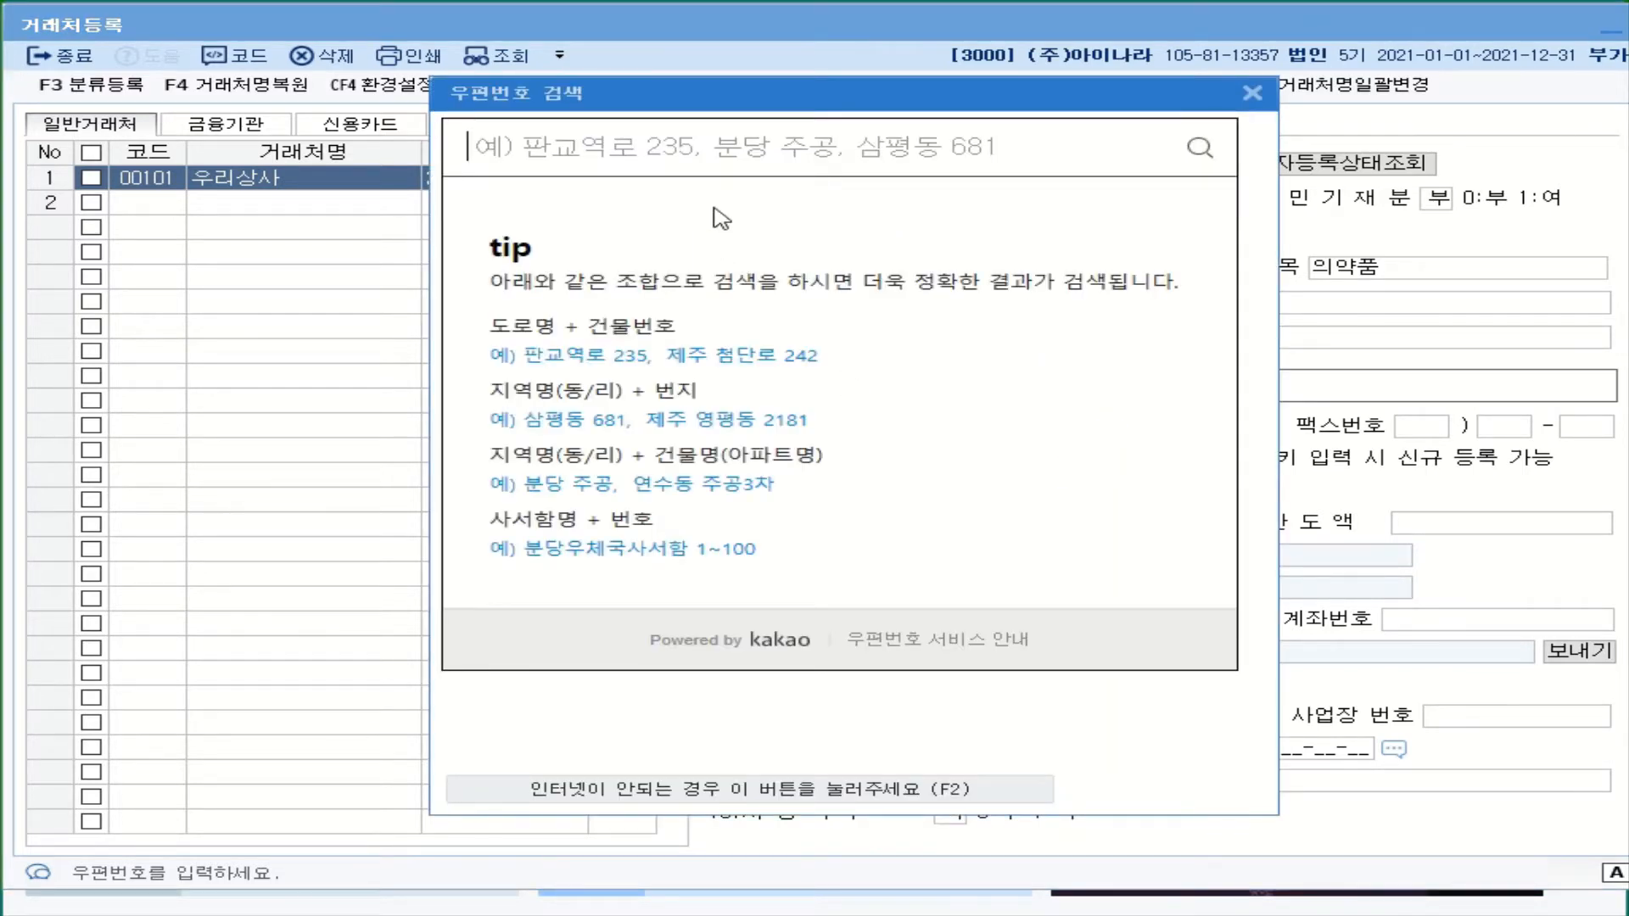
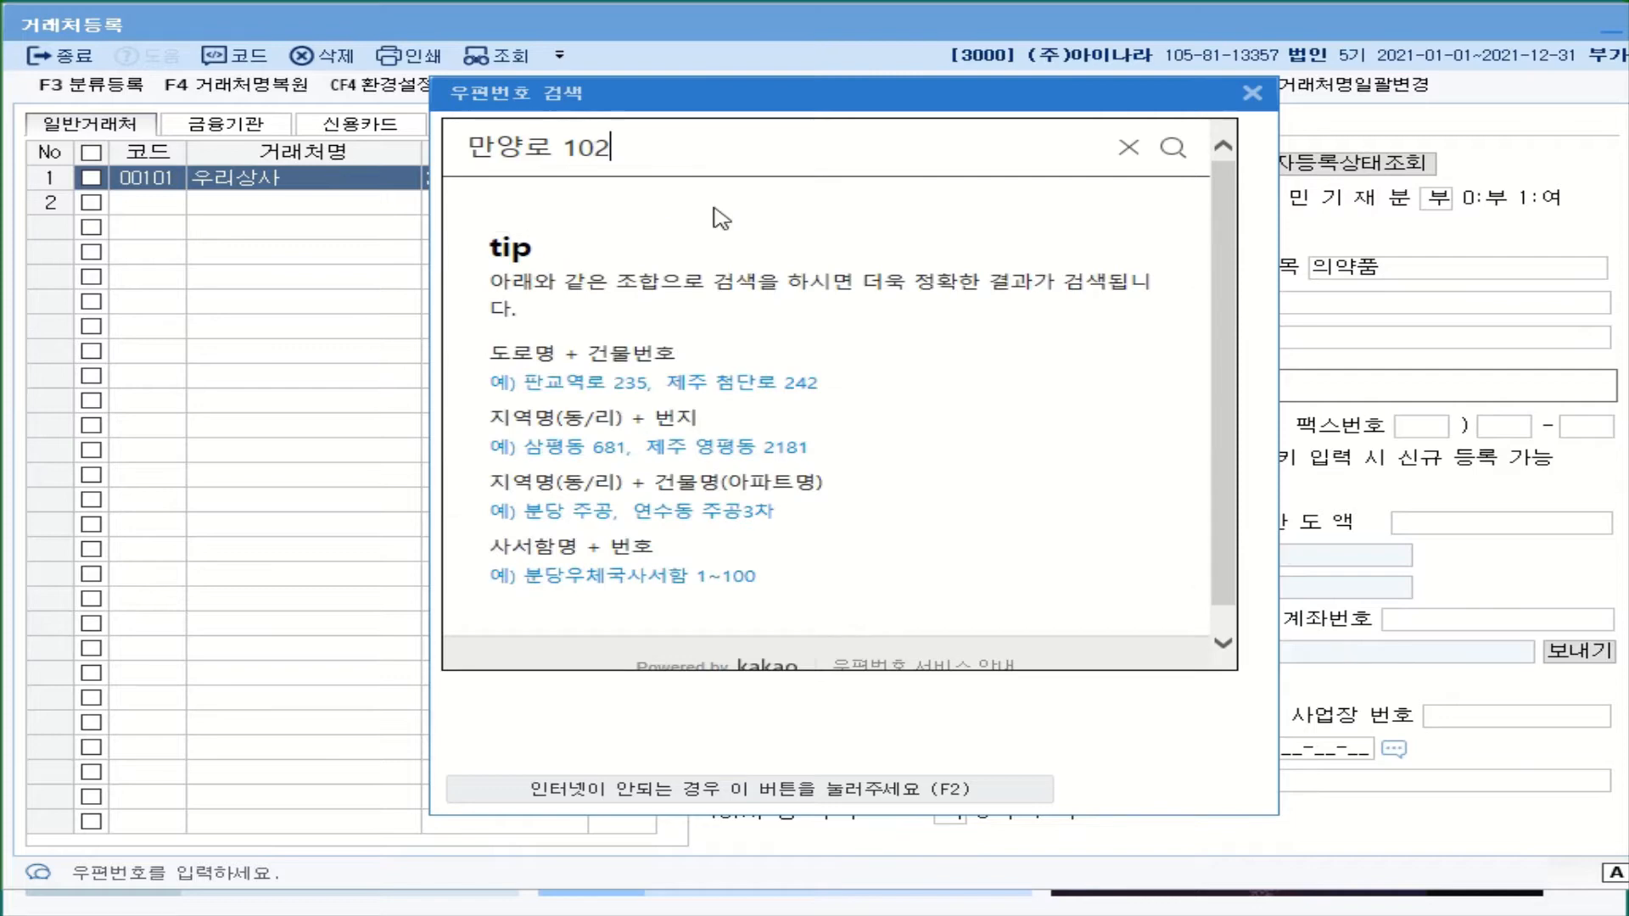
key(Return)
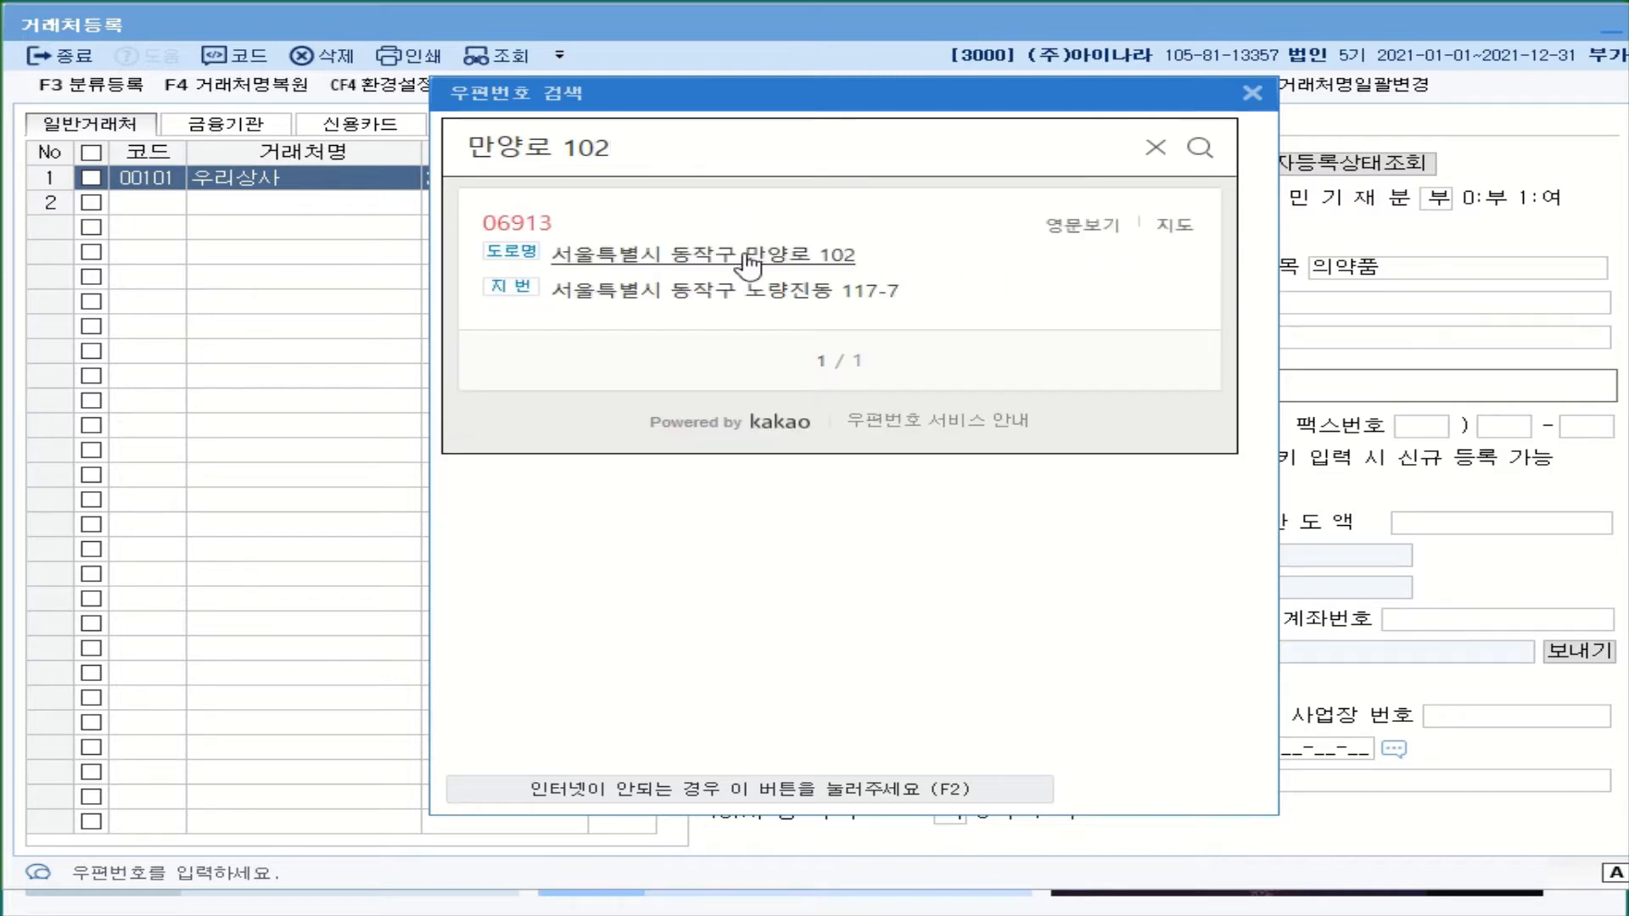
click(748, 259)
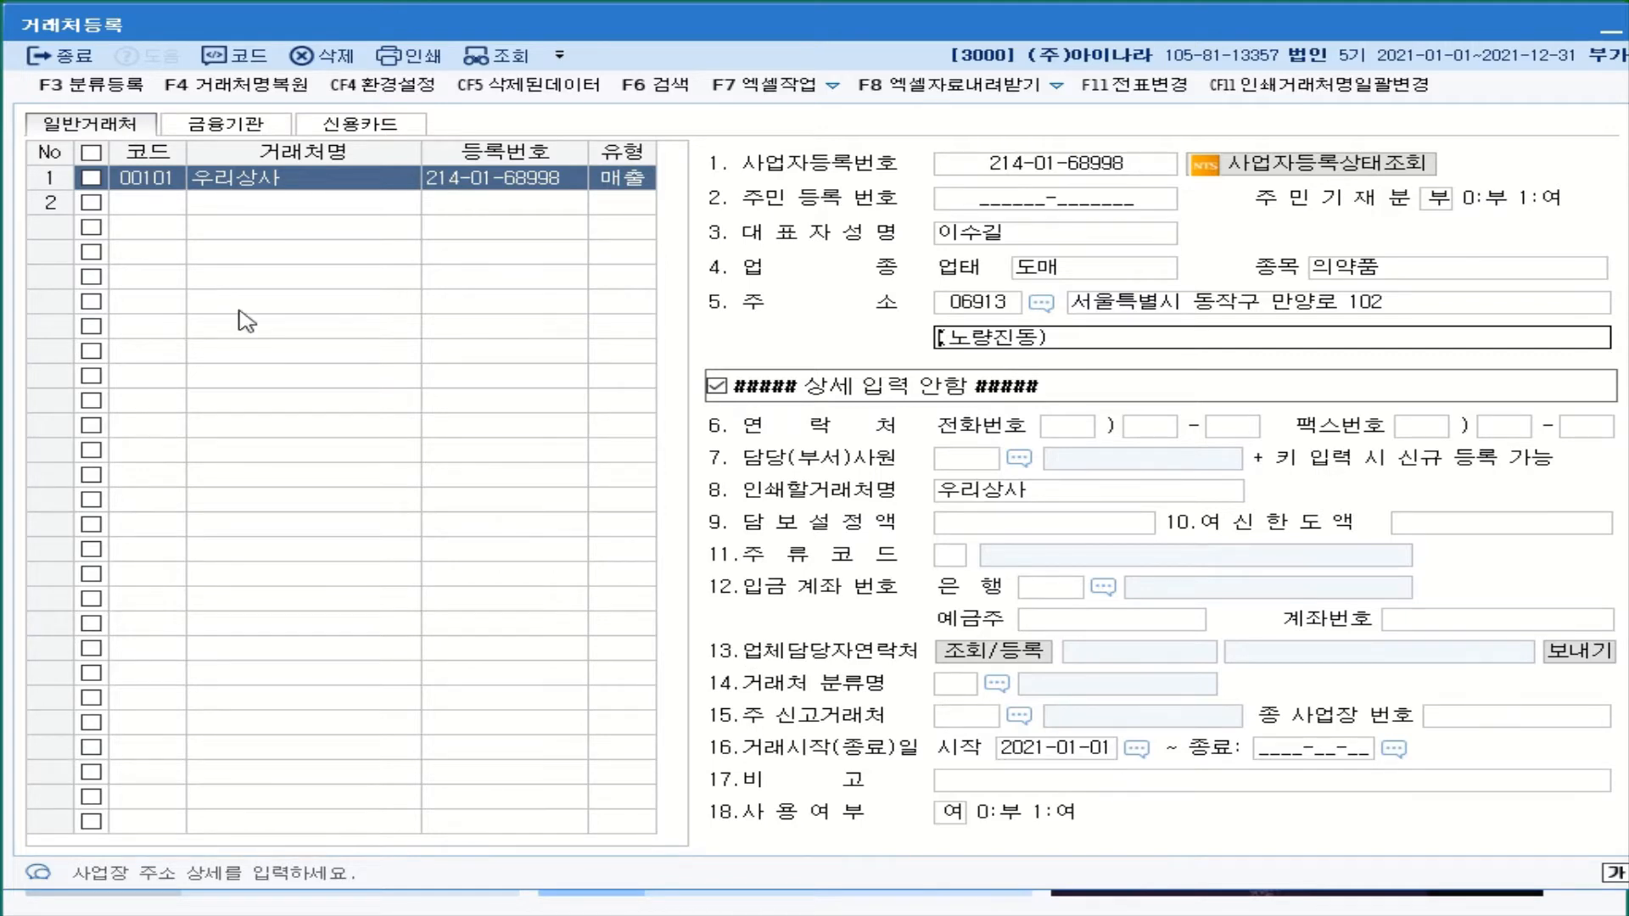
click(153, 208)
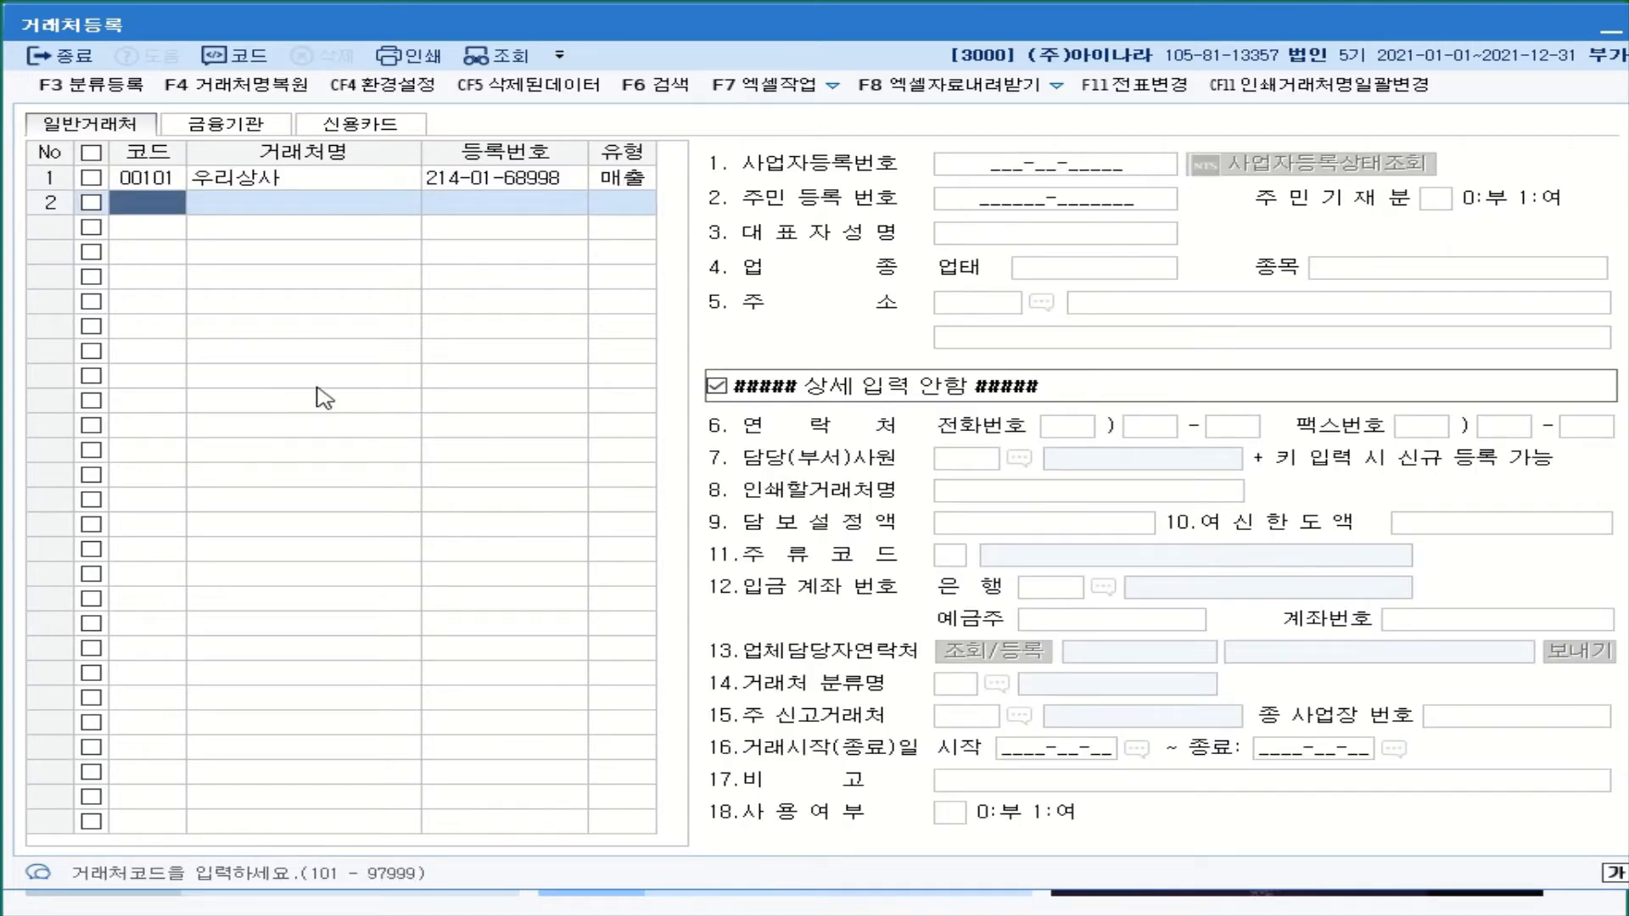
- Add partner 00102 메디상사 as a 1:매출 customer
text(102)
key(Return)
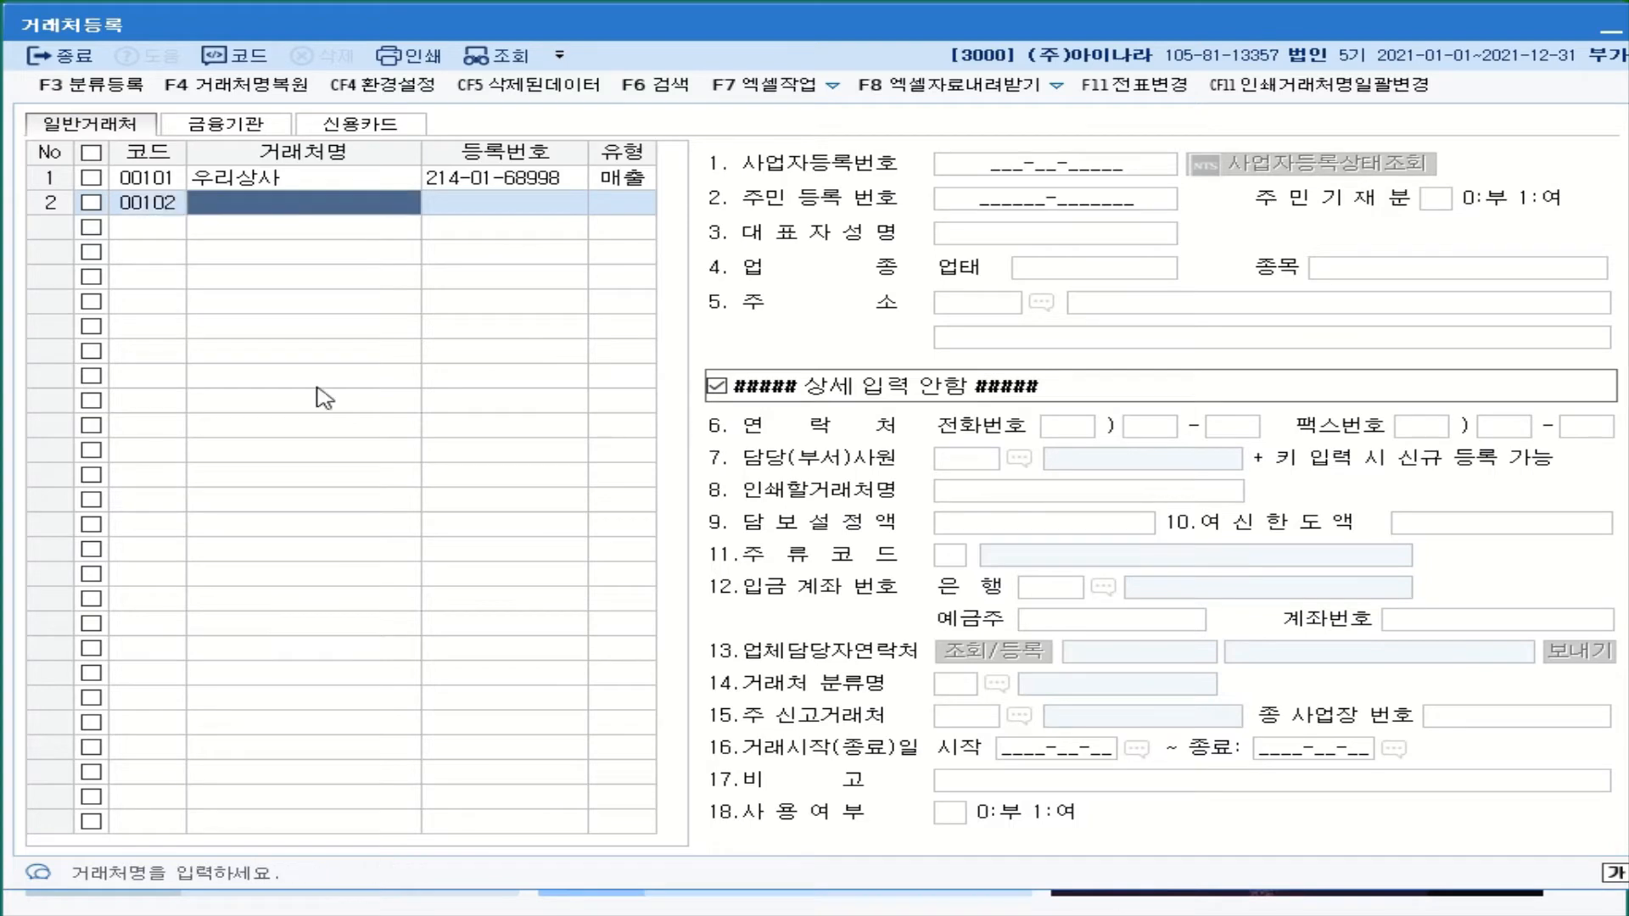
text(메디)
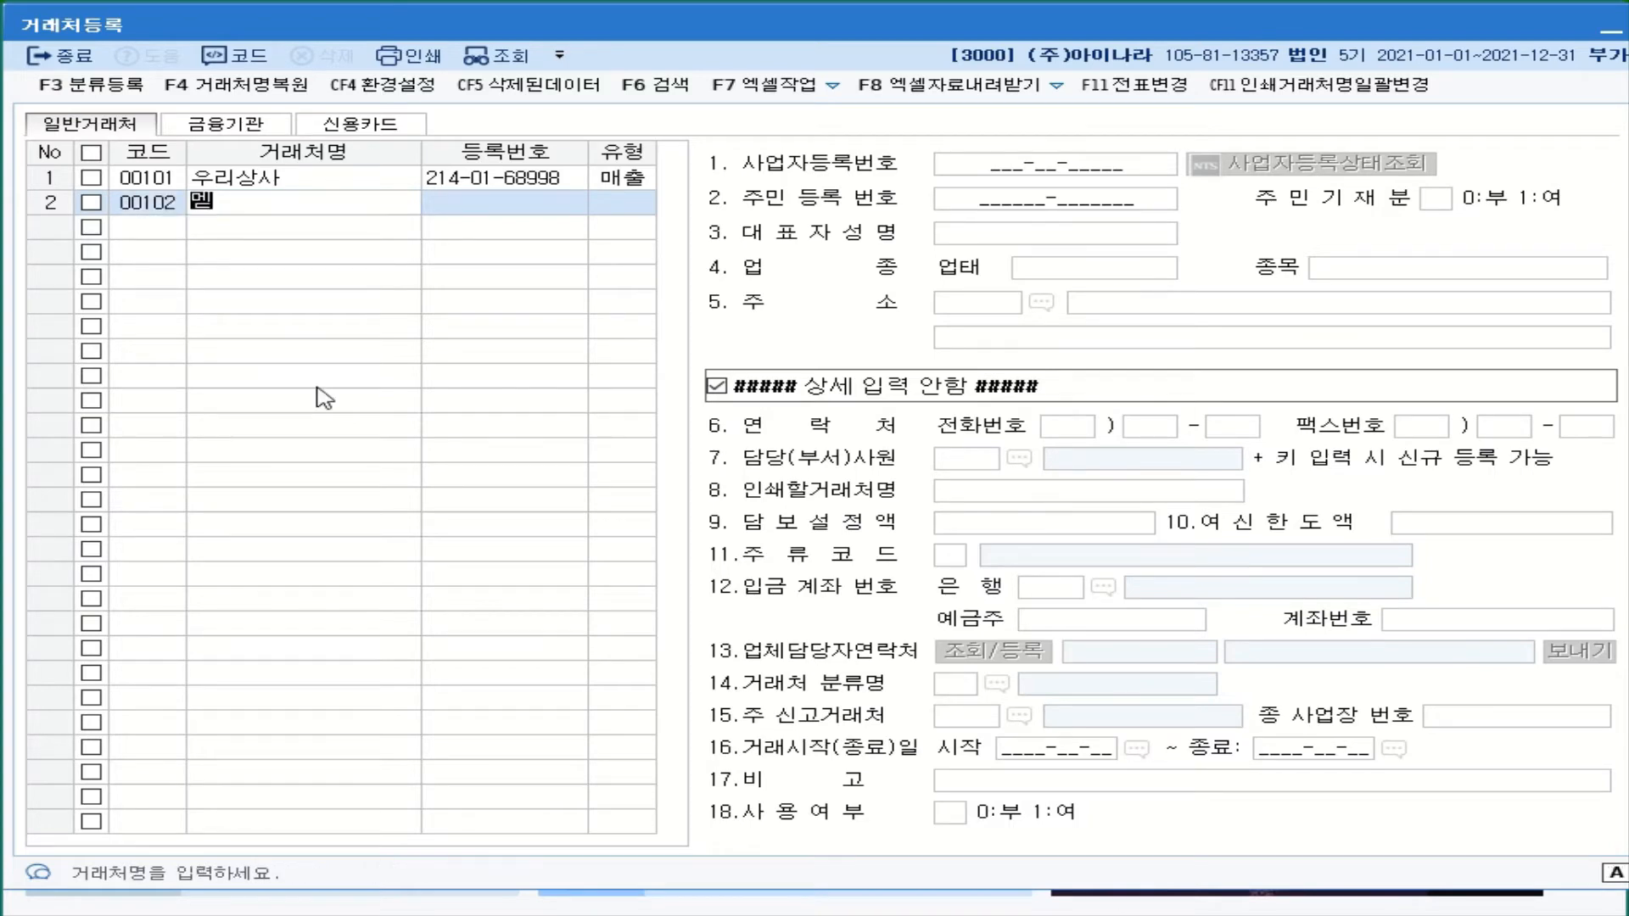
text(상ㅅㅏ)
key(Return)
key(Return)
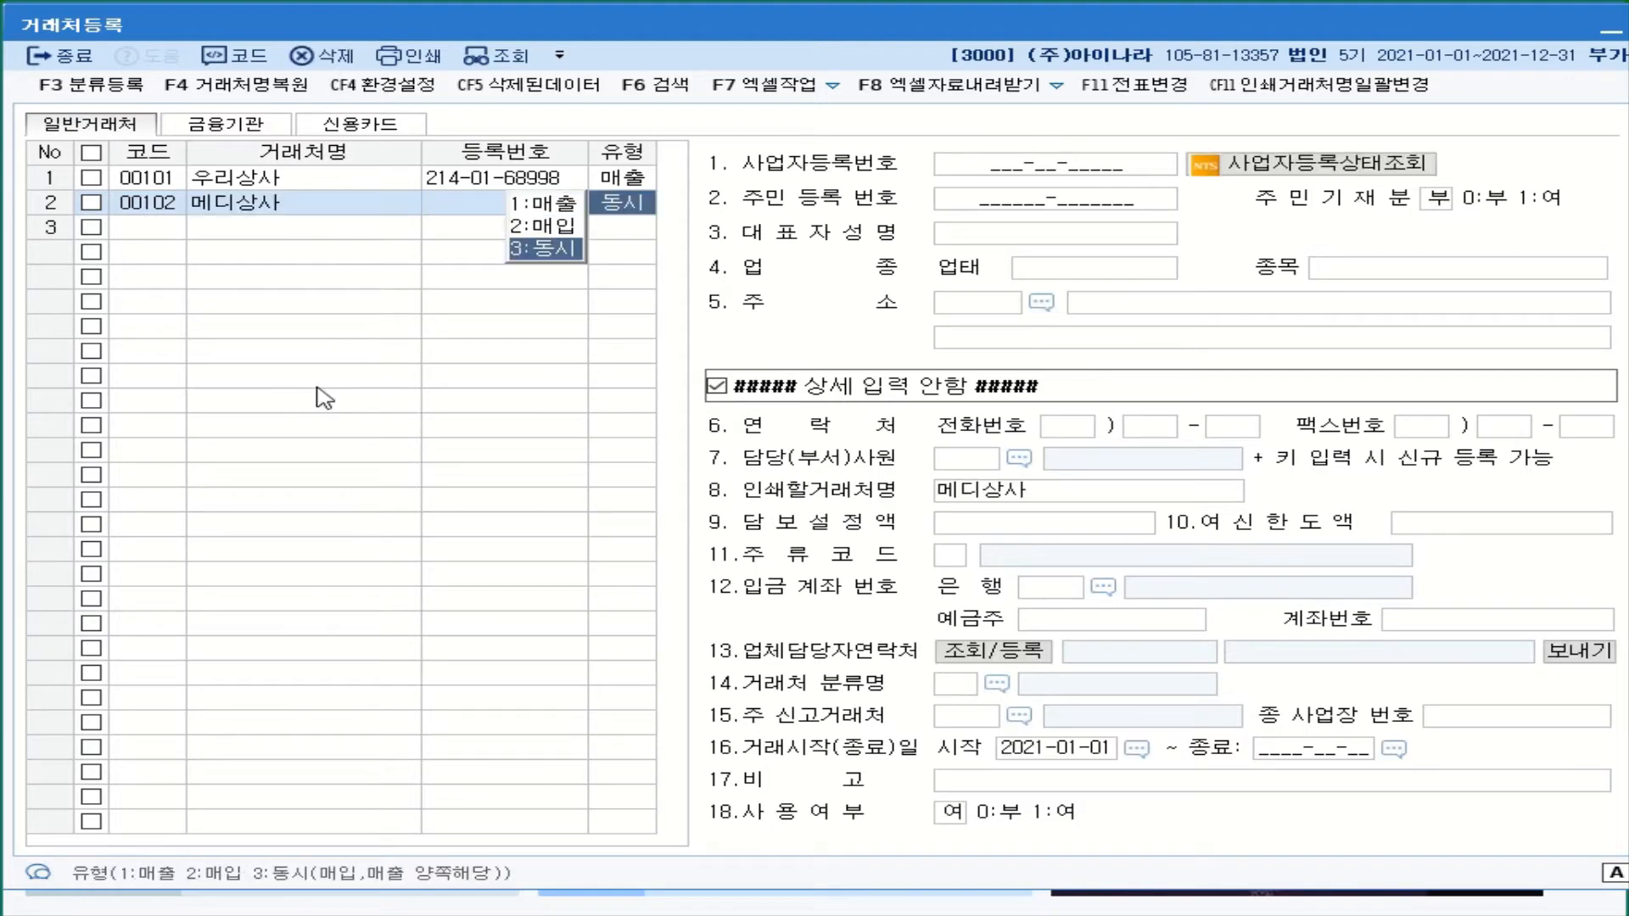
click(562, 204)
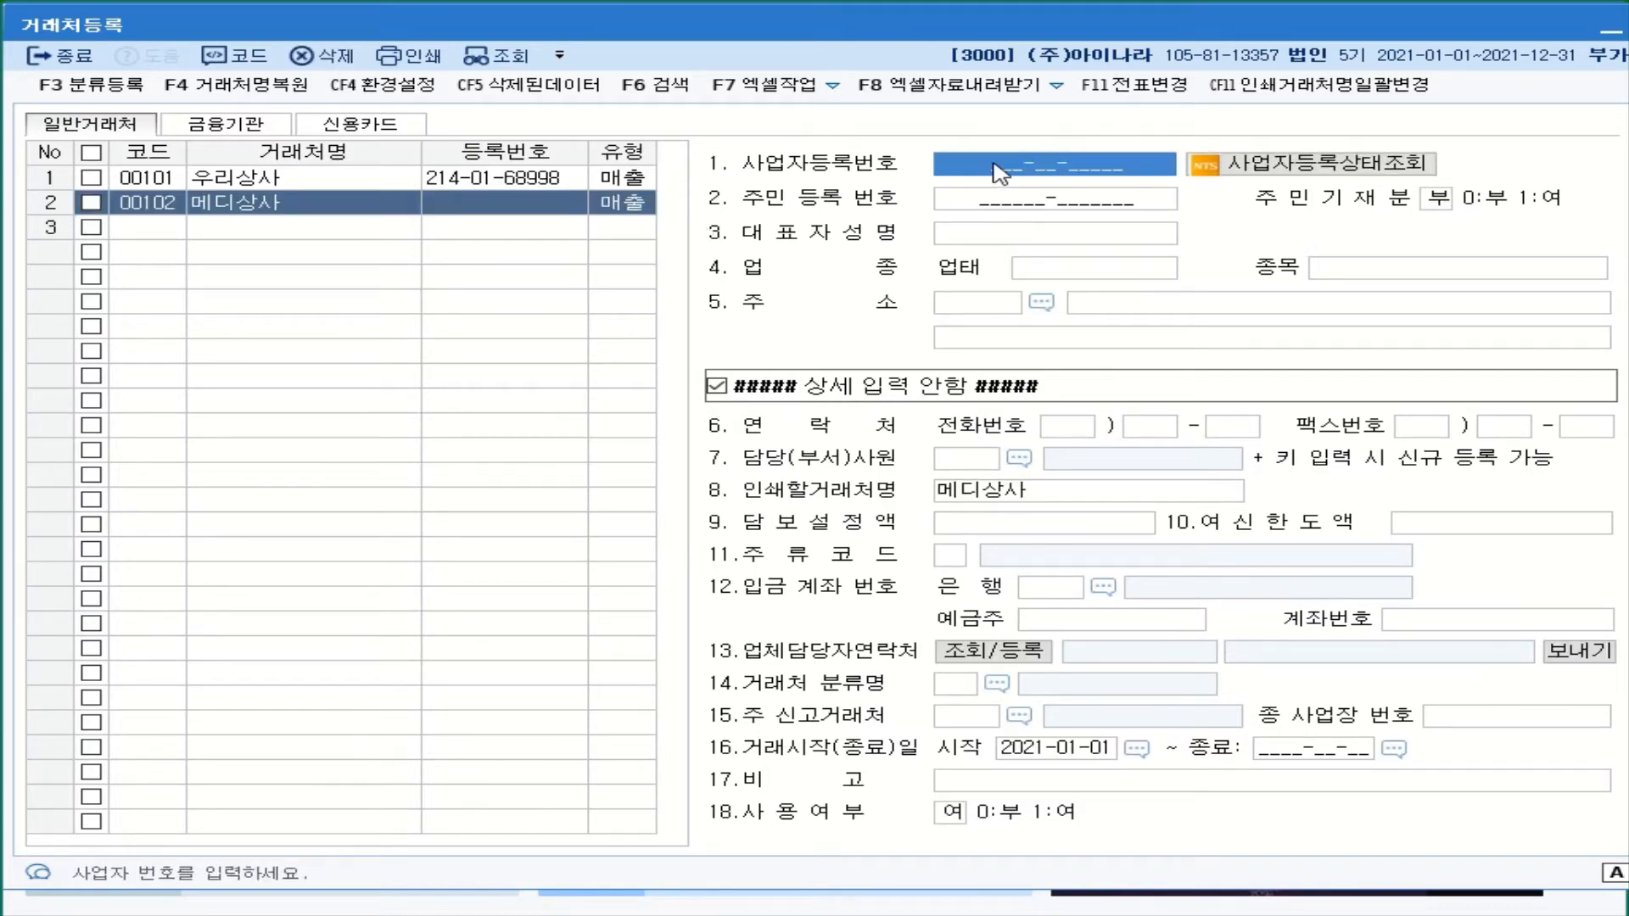
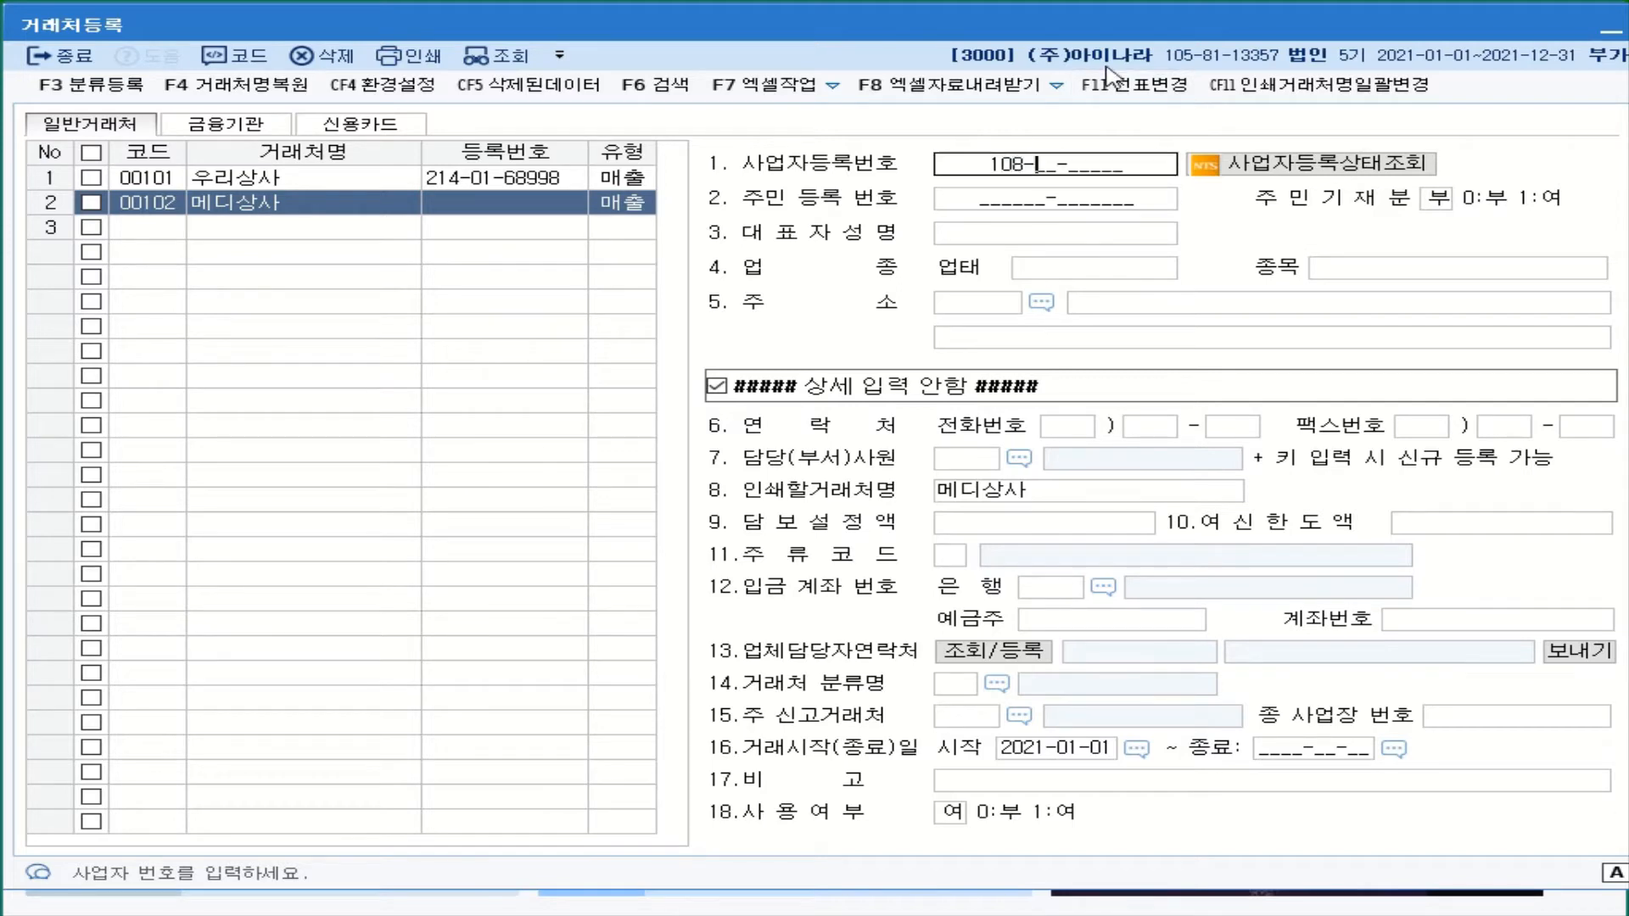
- Enter 메디상사's business number, representative's name, 업태 도소매 and 종목 의약품
key(Return)
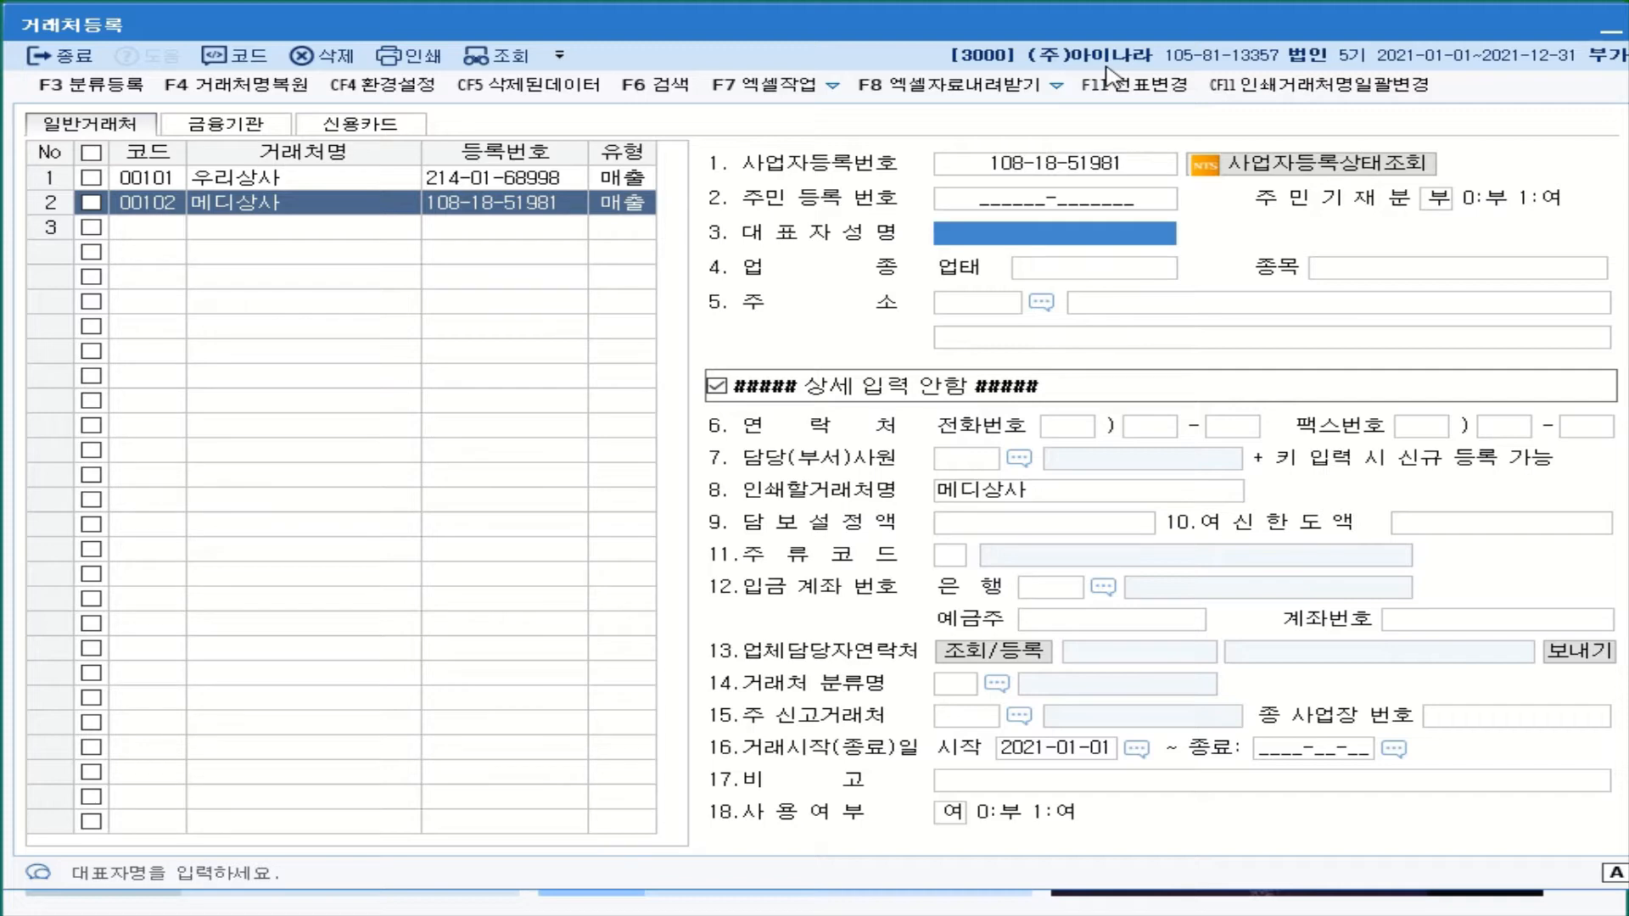
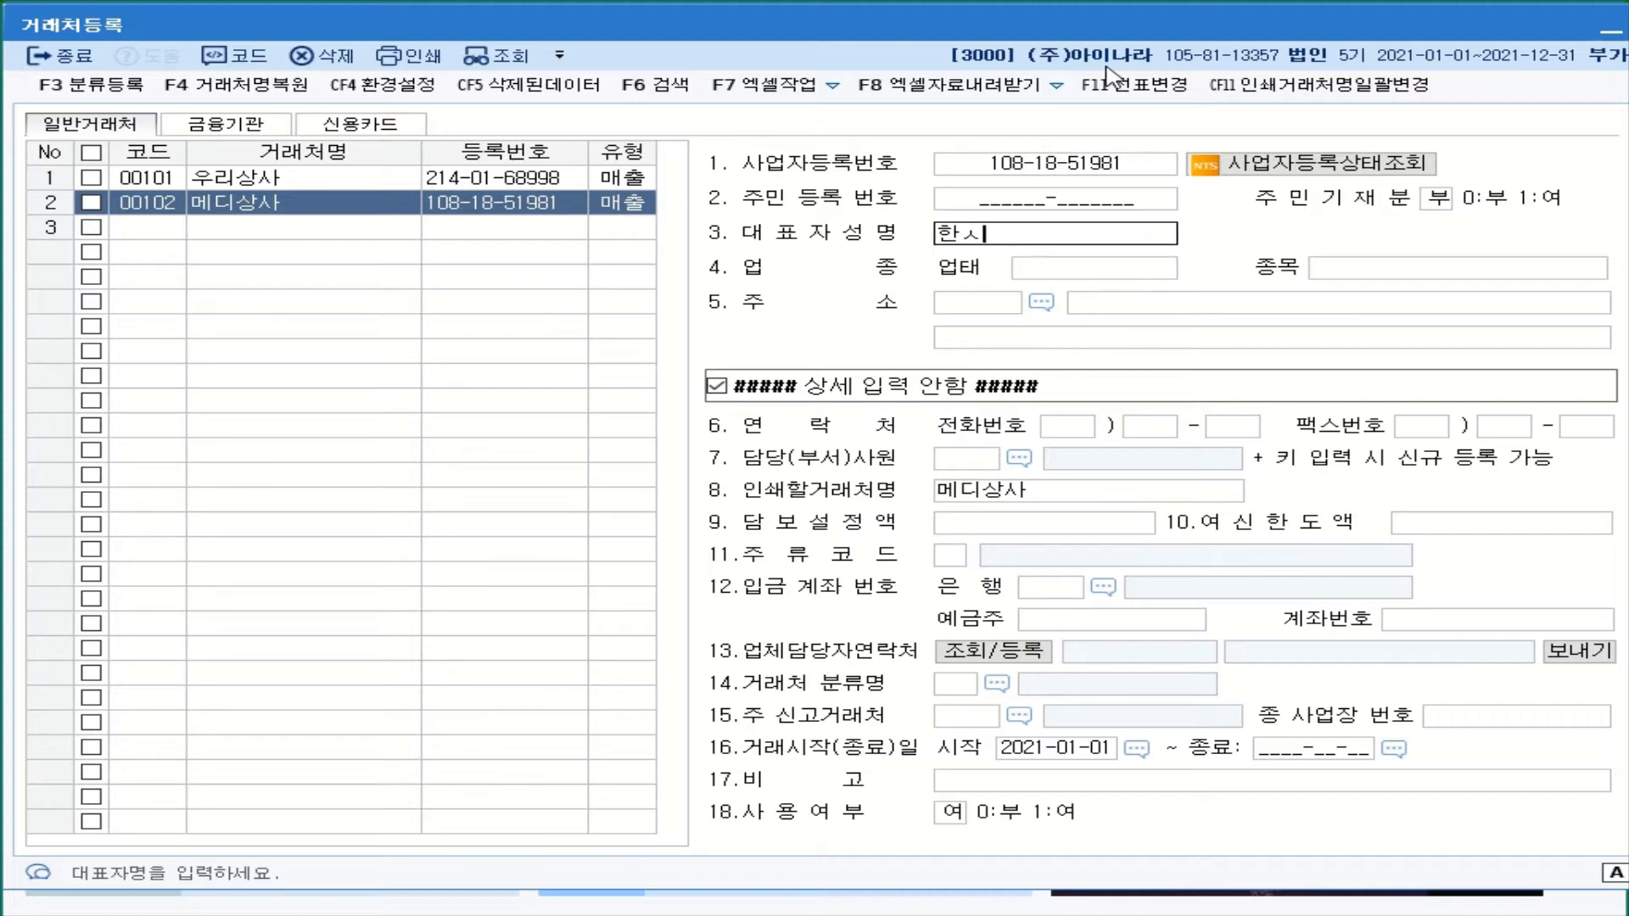
key(Return)
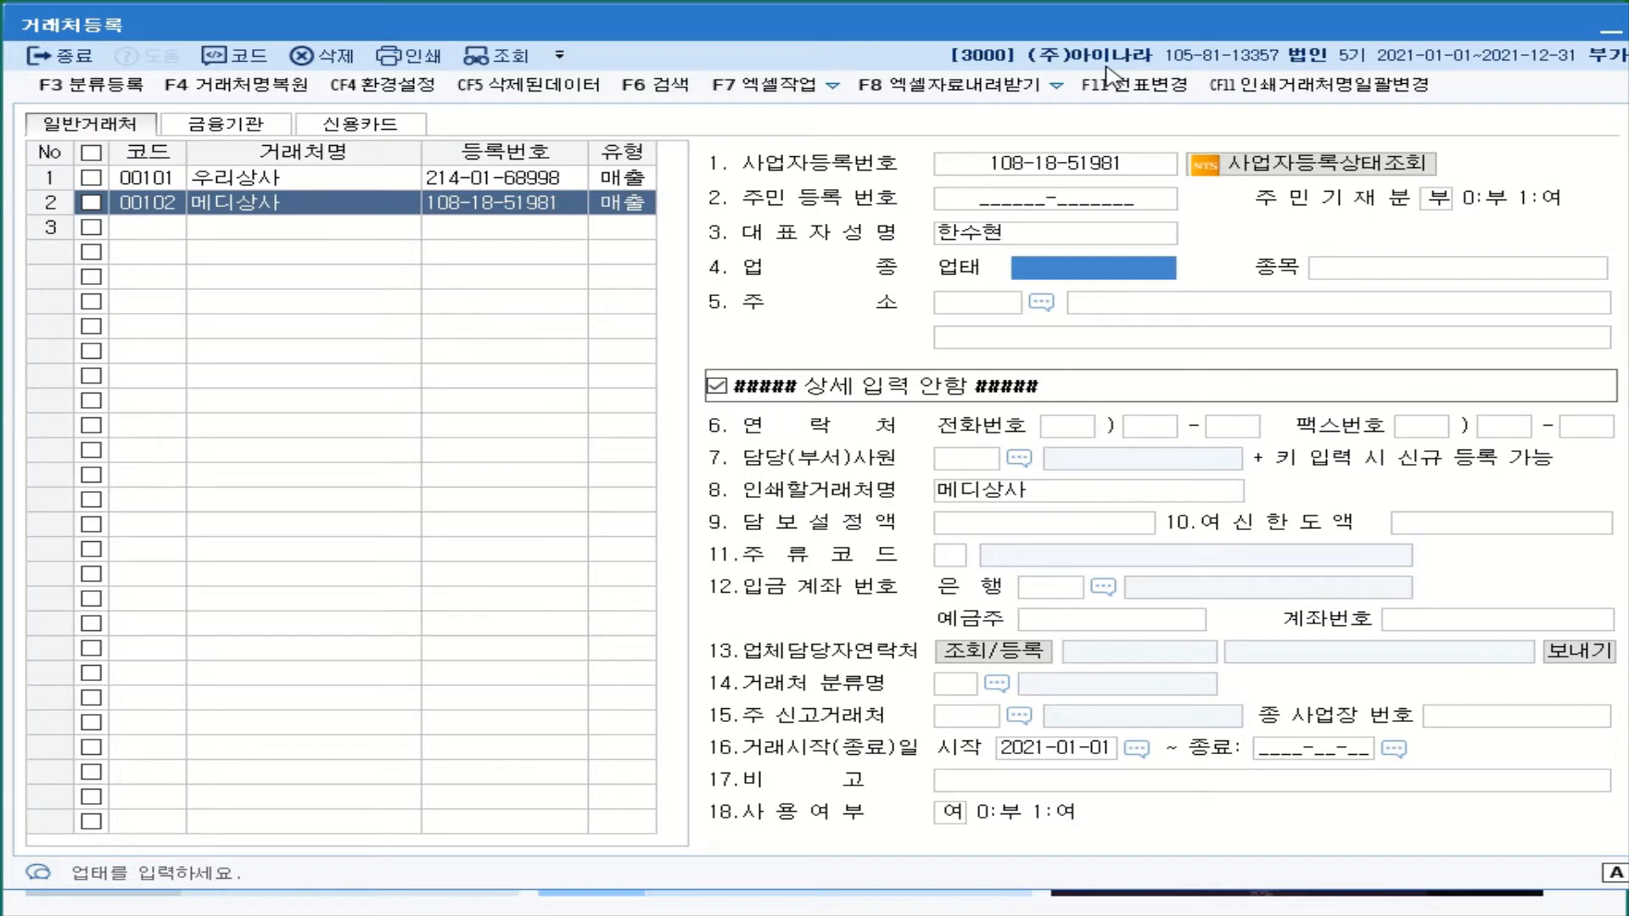
text(도솜)
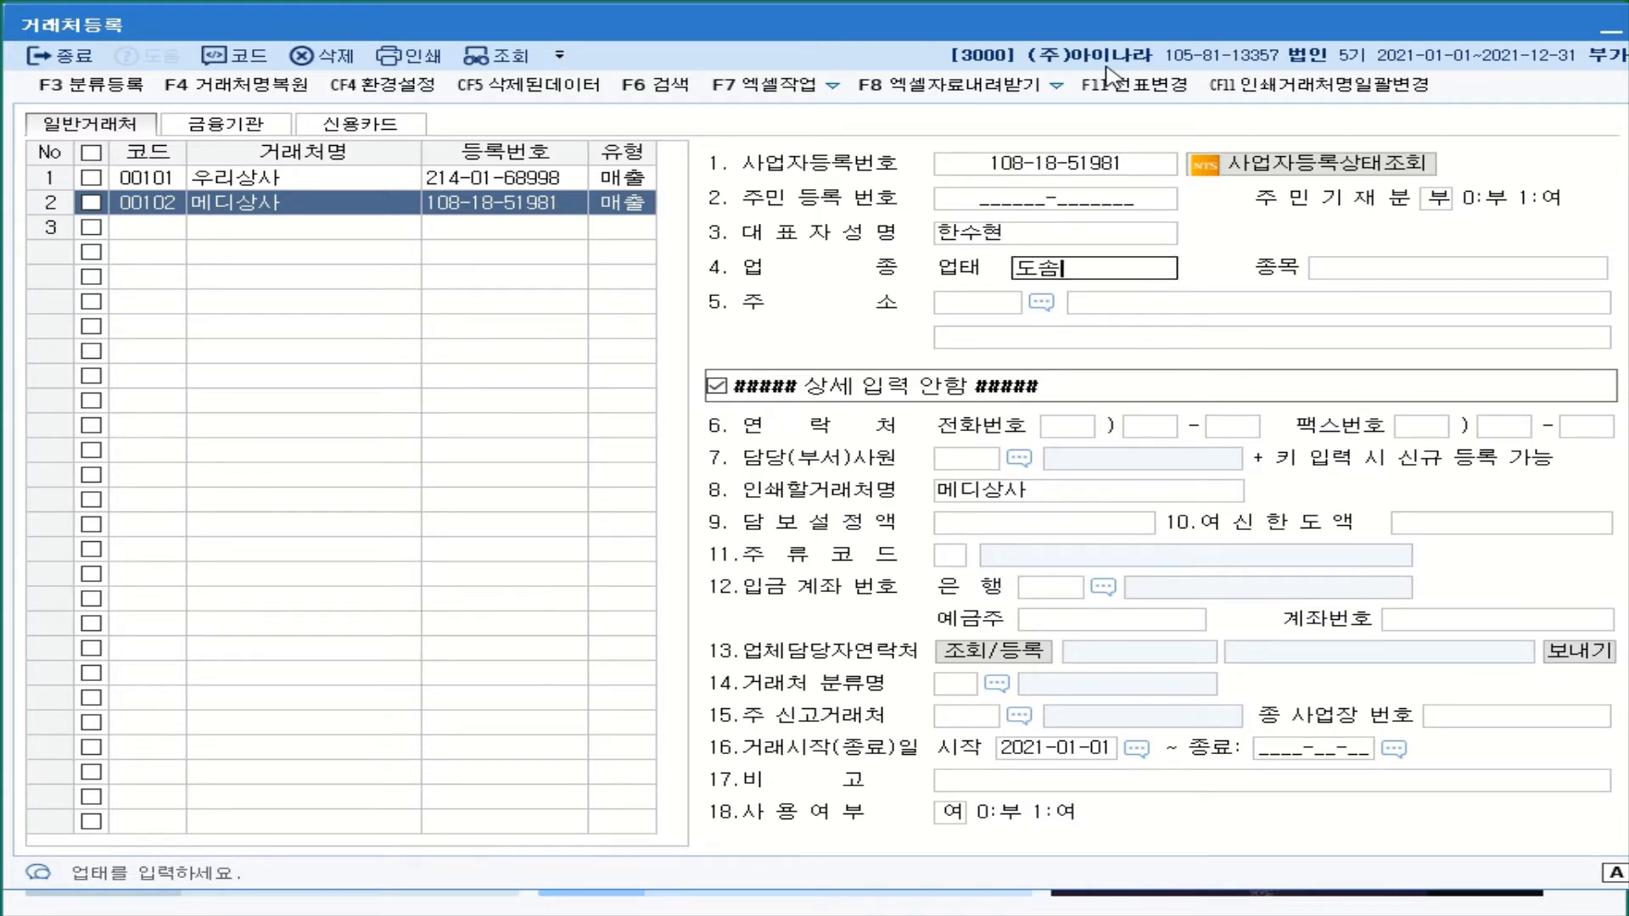
text(매)
key(Return)
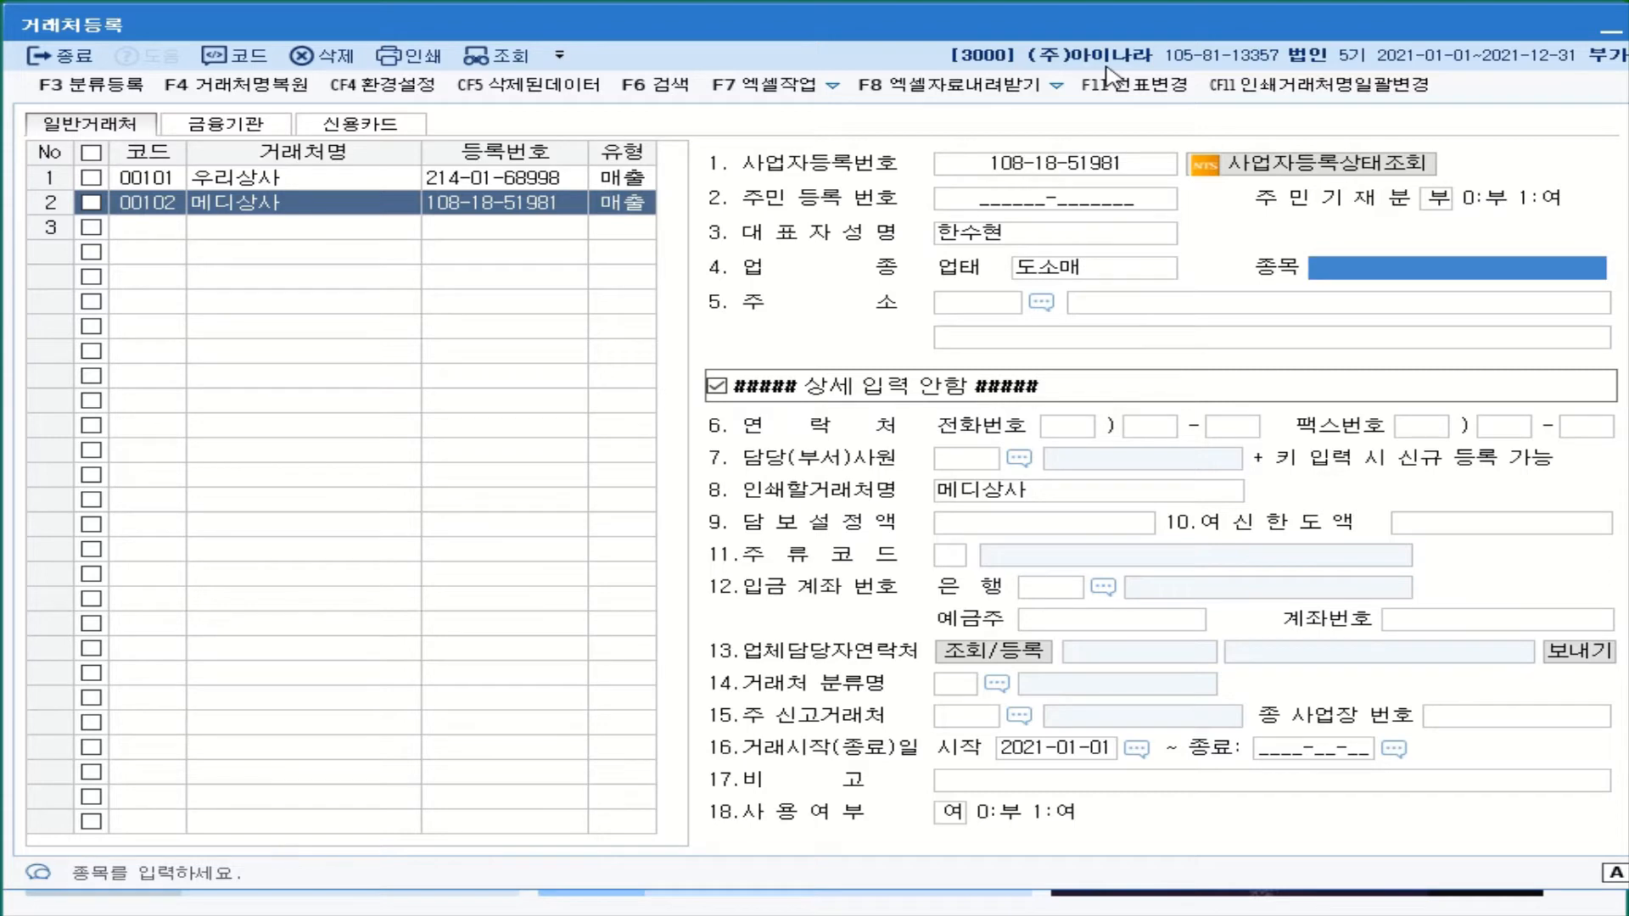
text(의약)
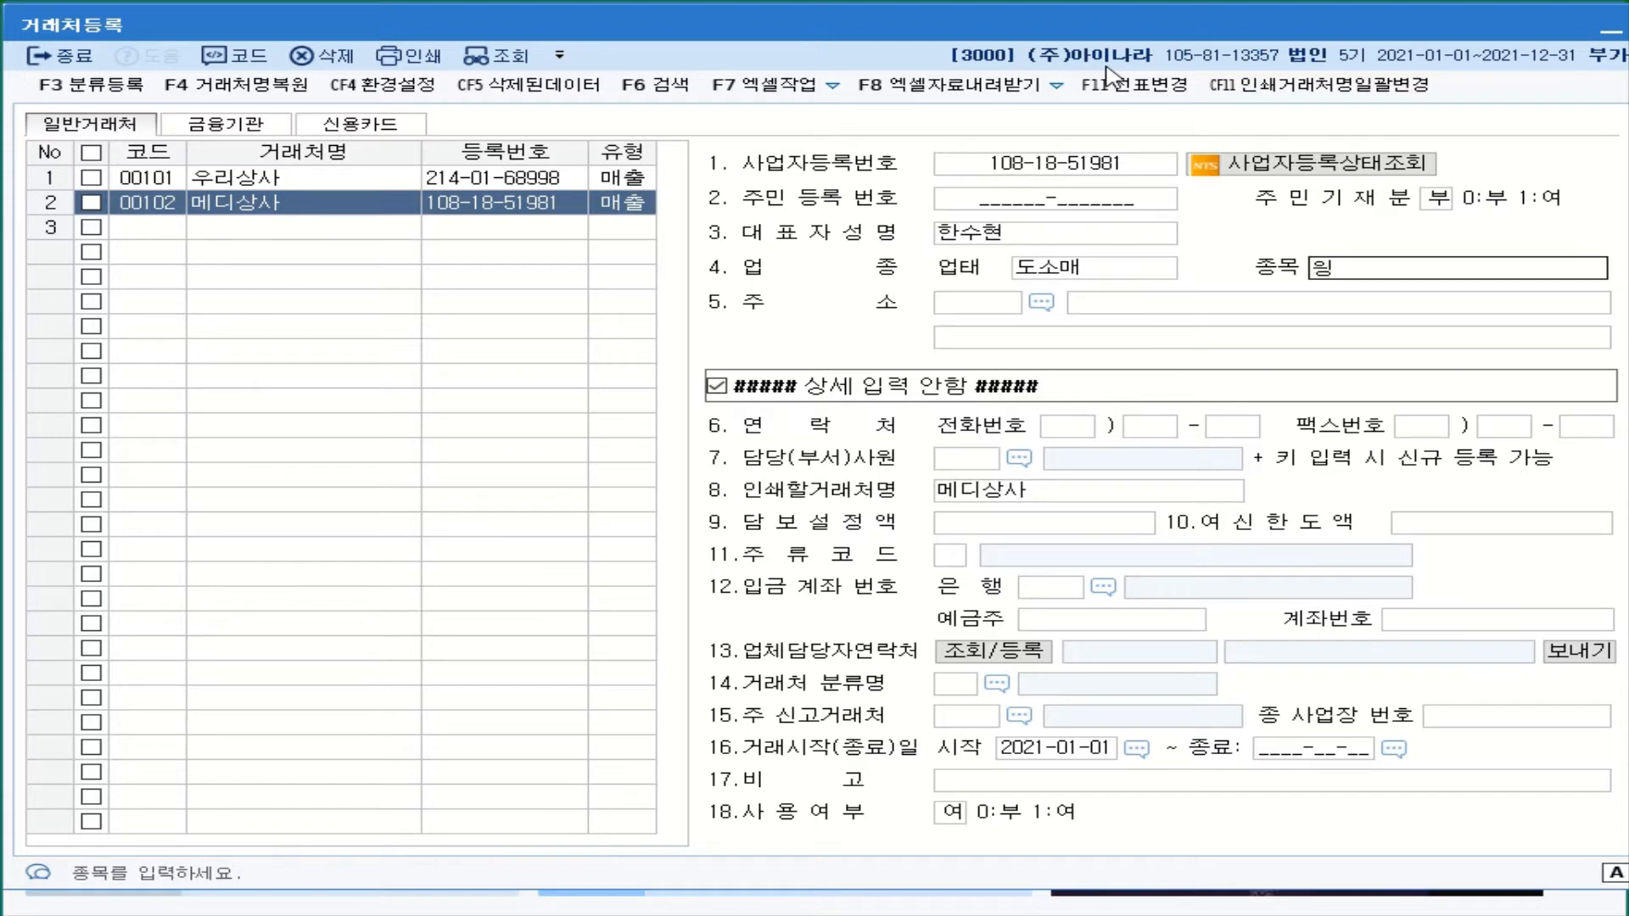
text(품)
key(Return)
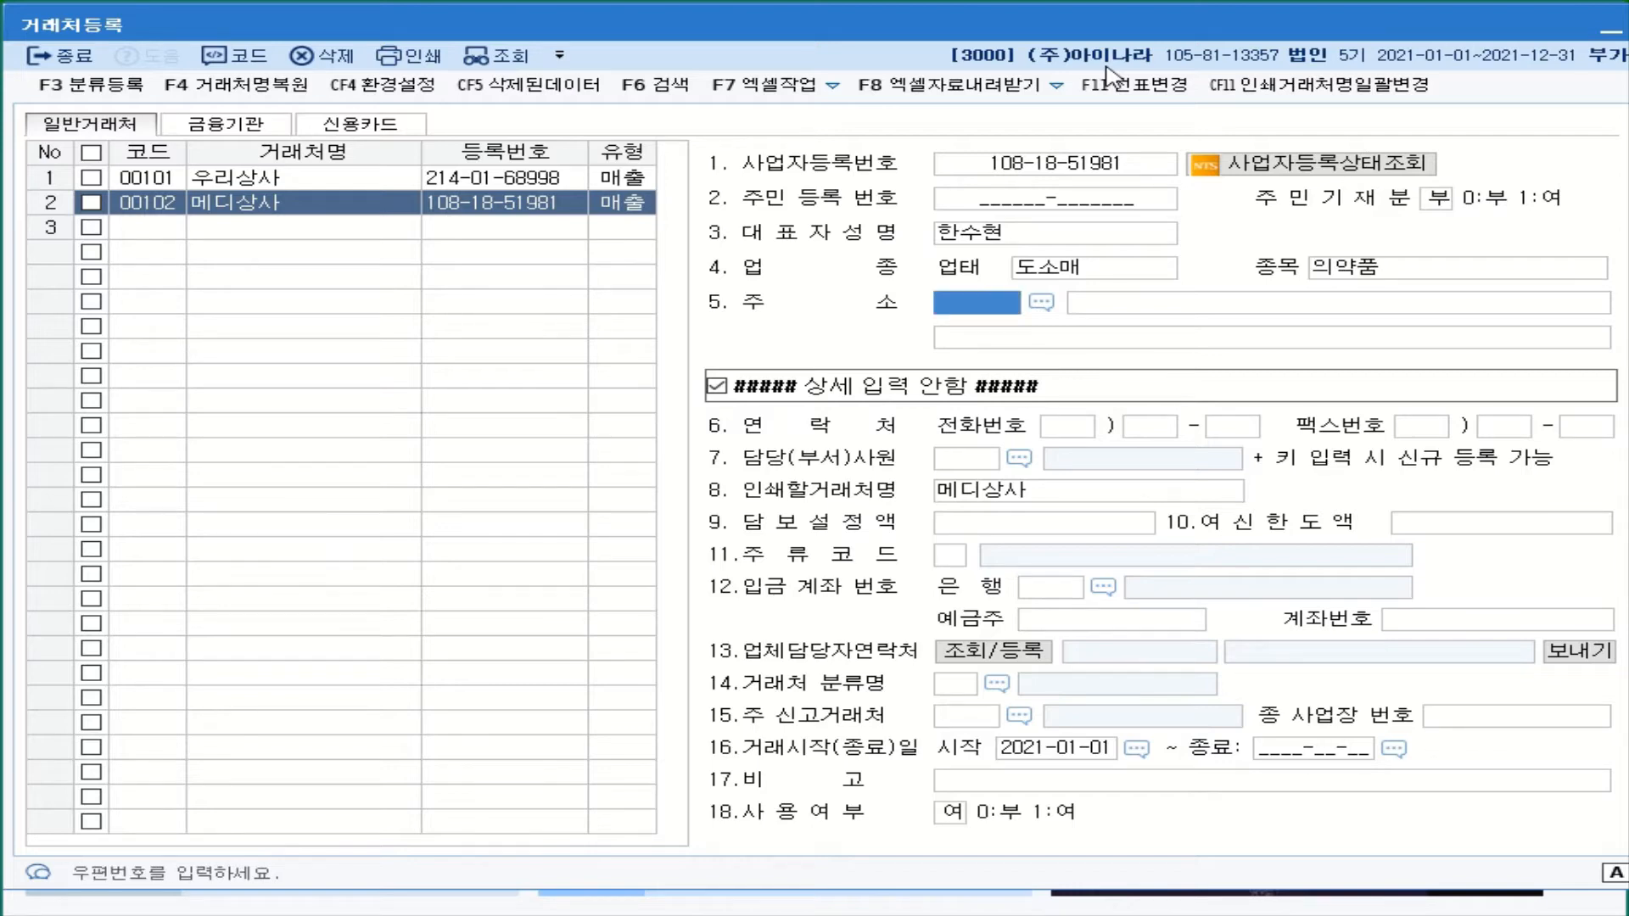
- Type 메디상사's business road address into the 주소 field
click(1103, 316)
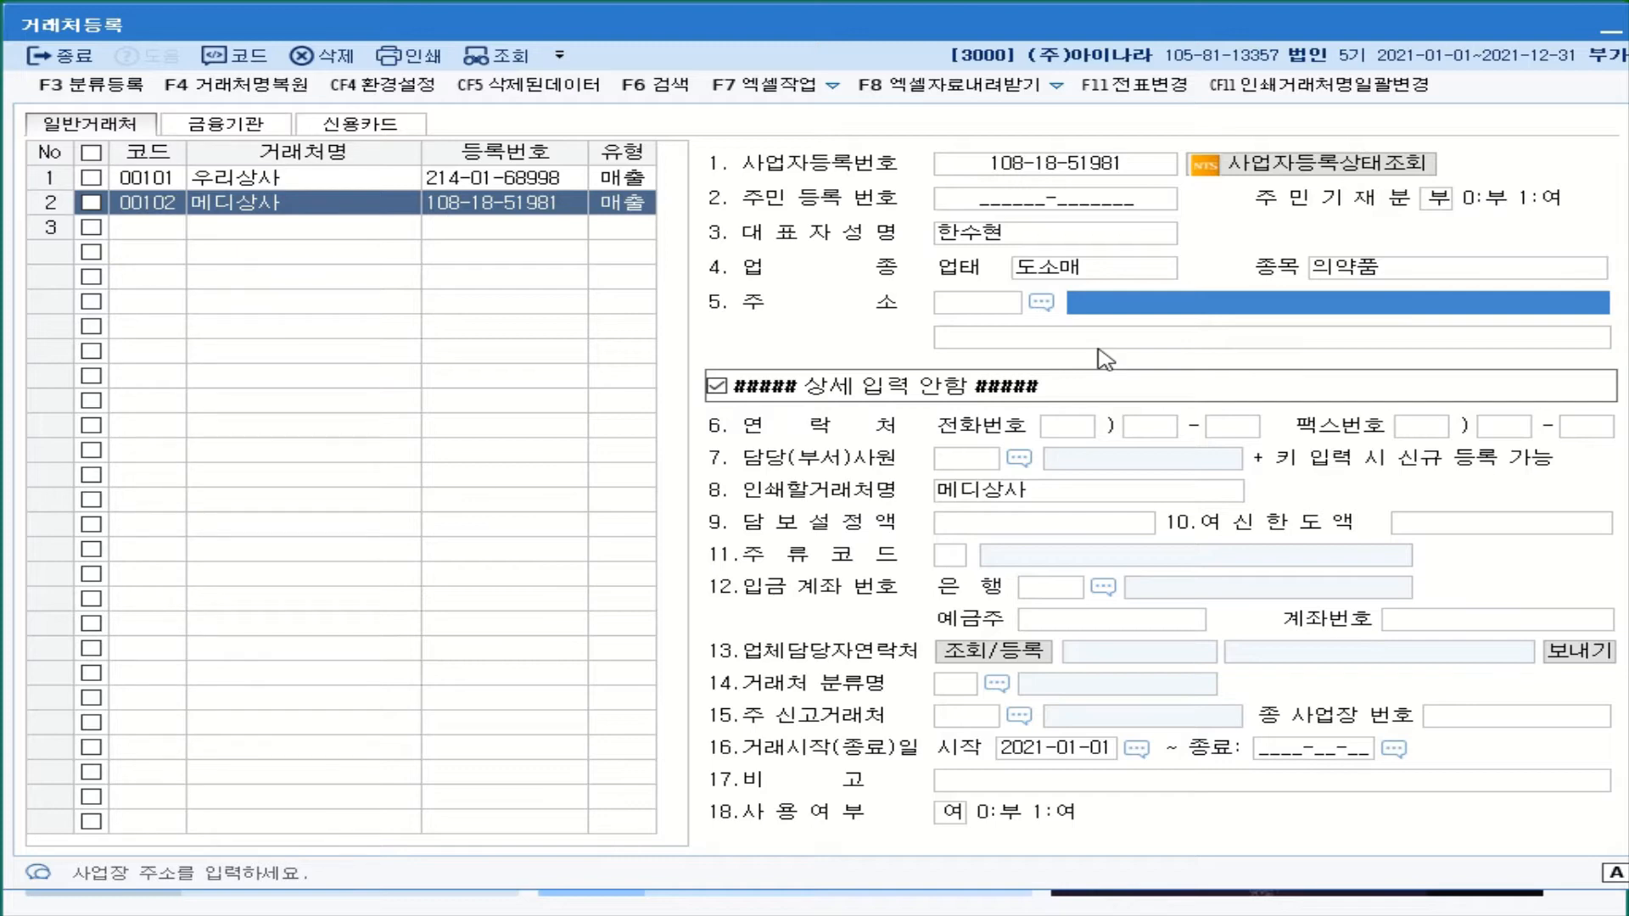
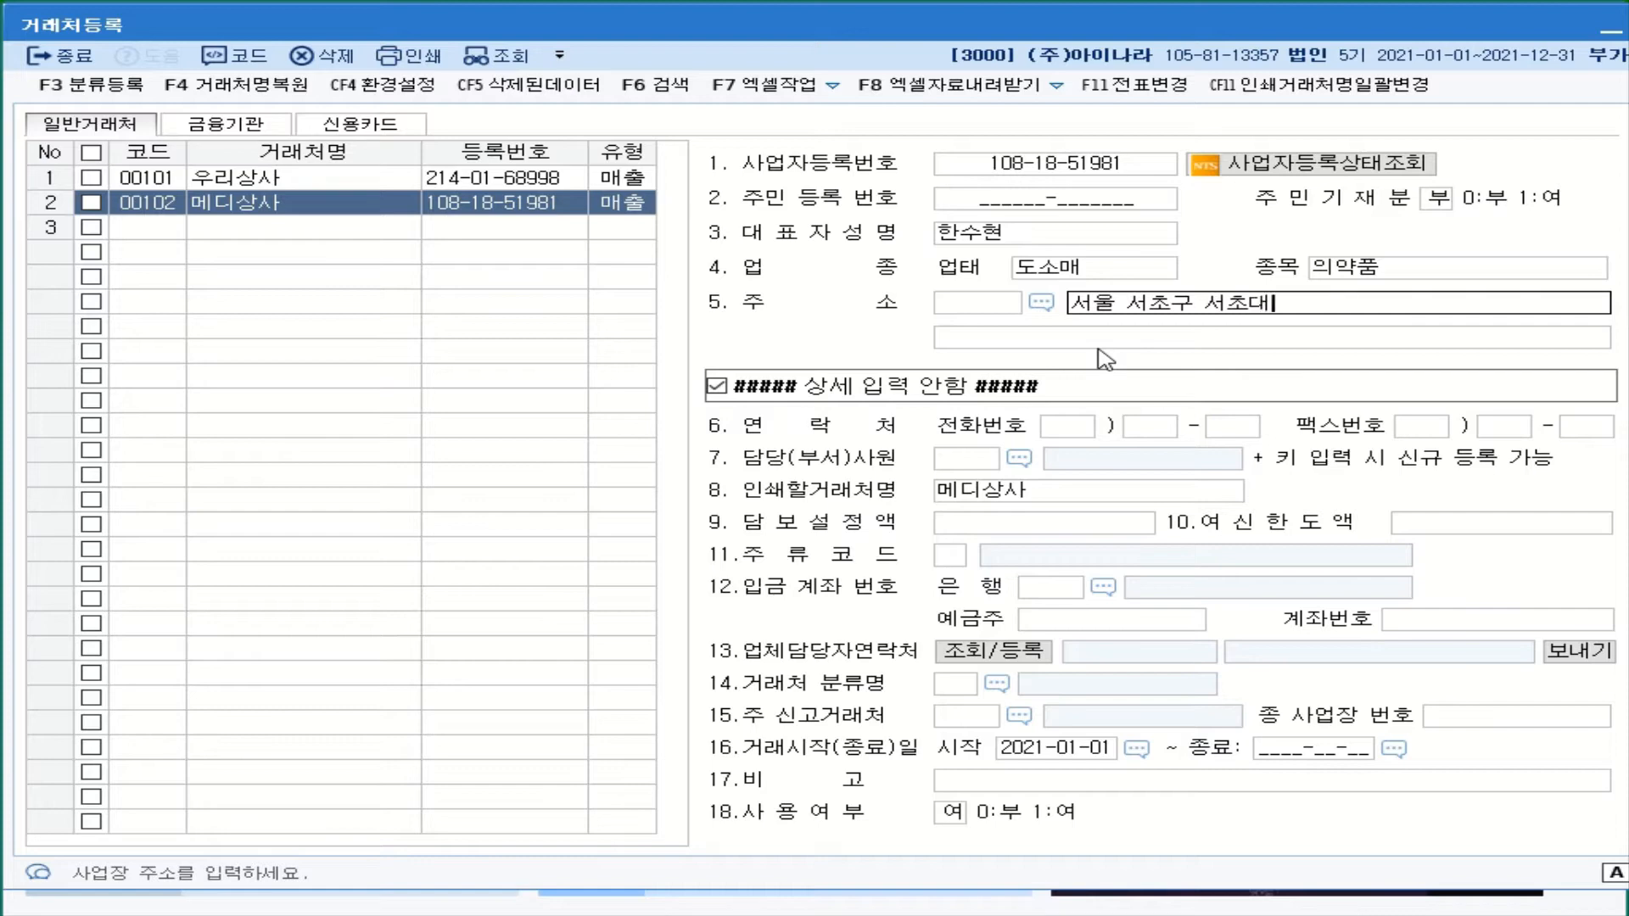
key(Return)
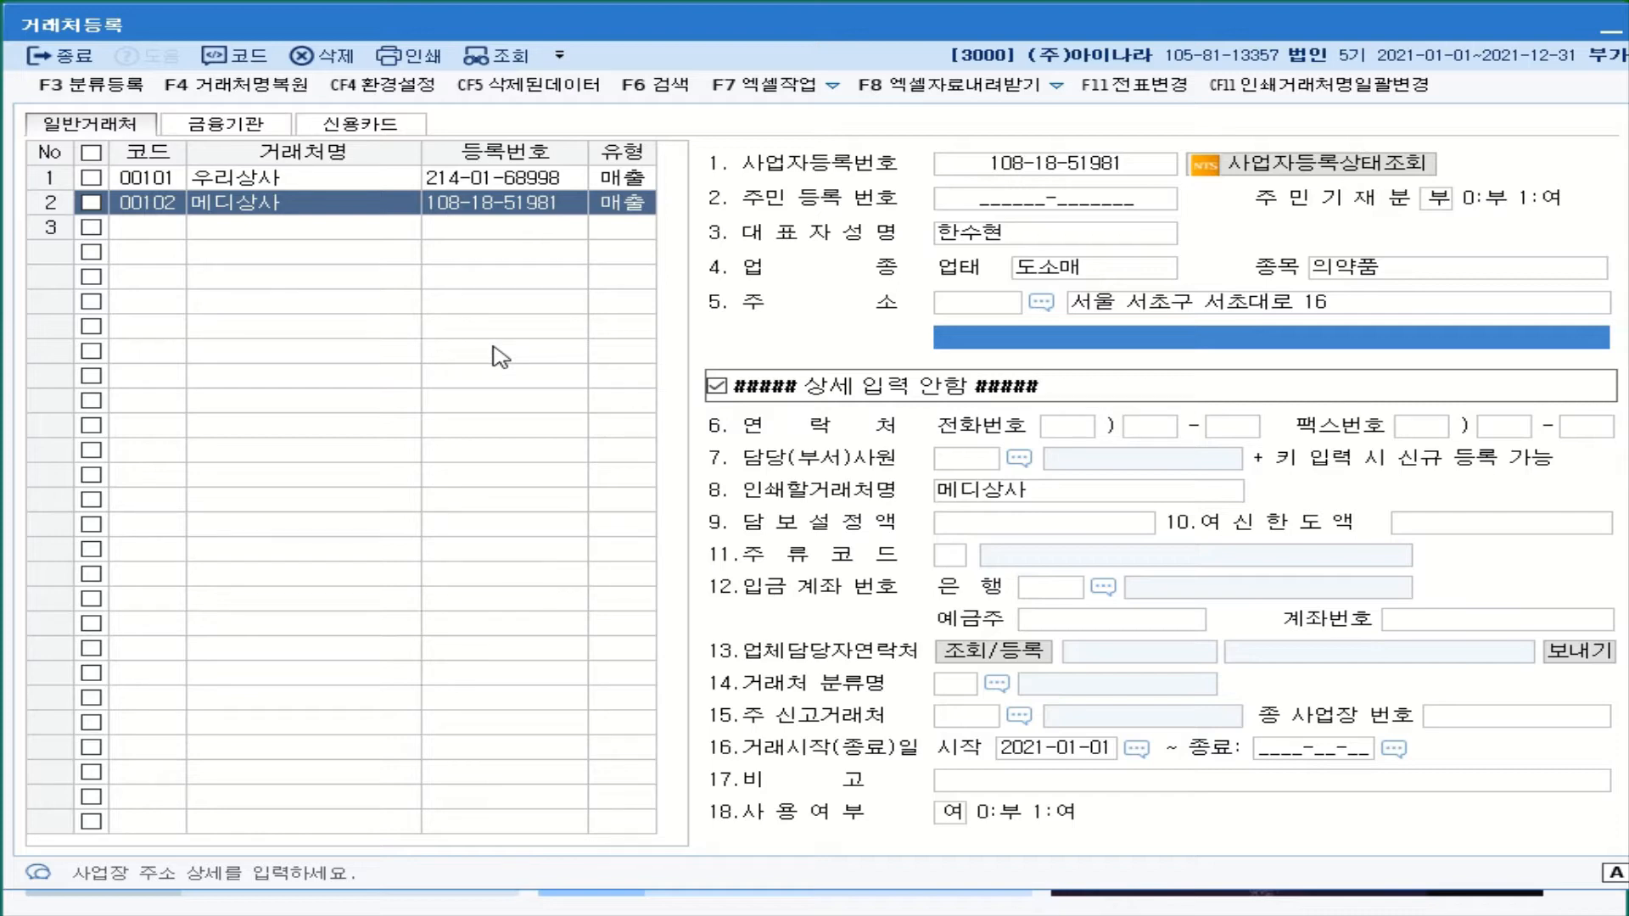
- Add customer 00201 (주)세경약품 in row 3 as a 2:매입 partner
click(153, 229)
text(201)
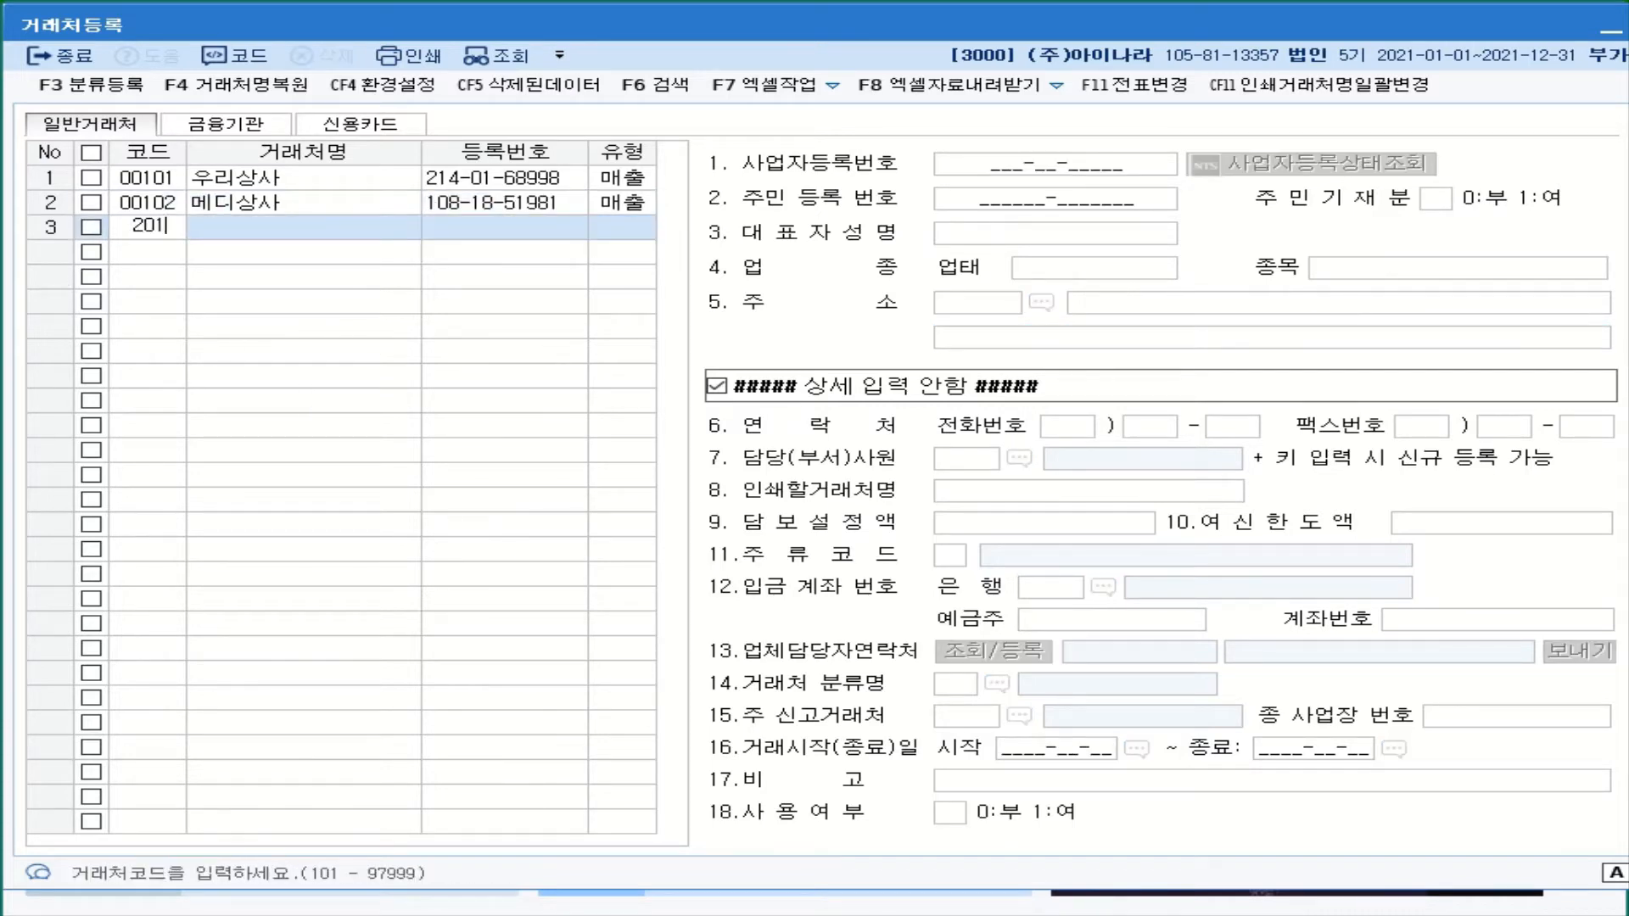
key(Return)
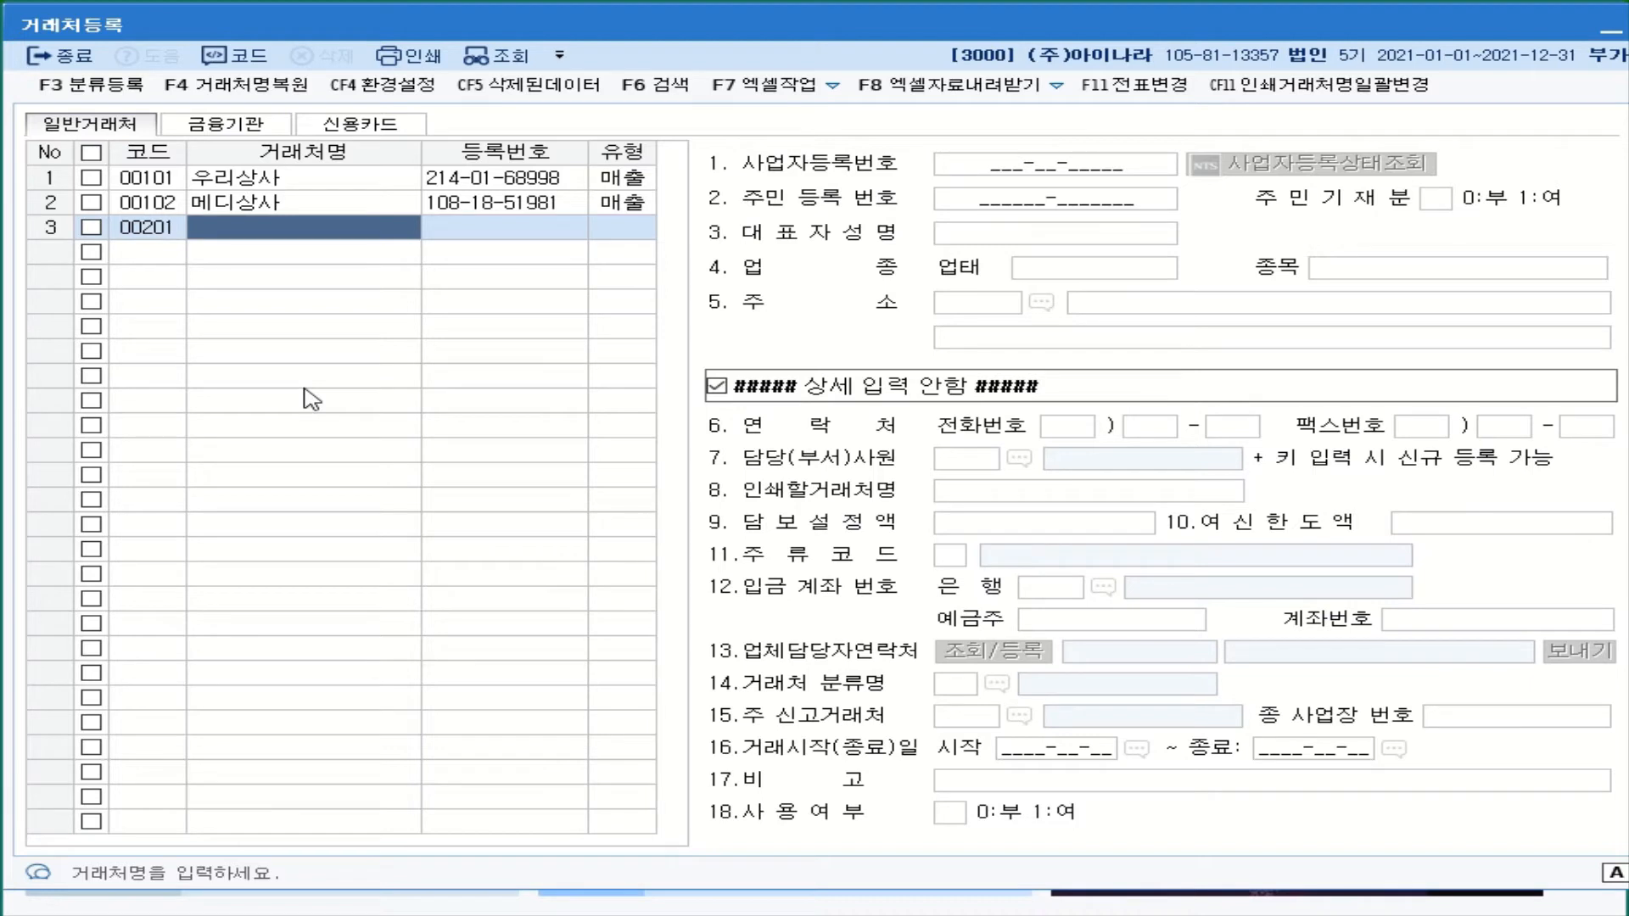
text((주)
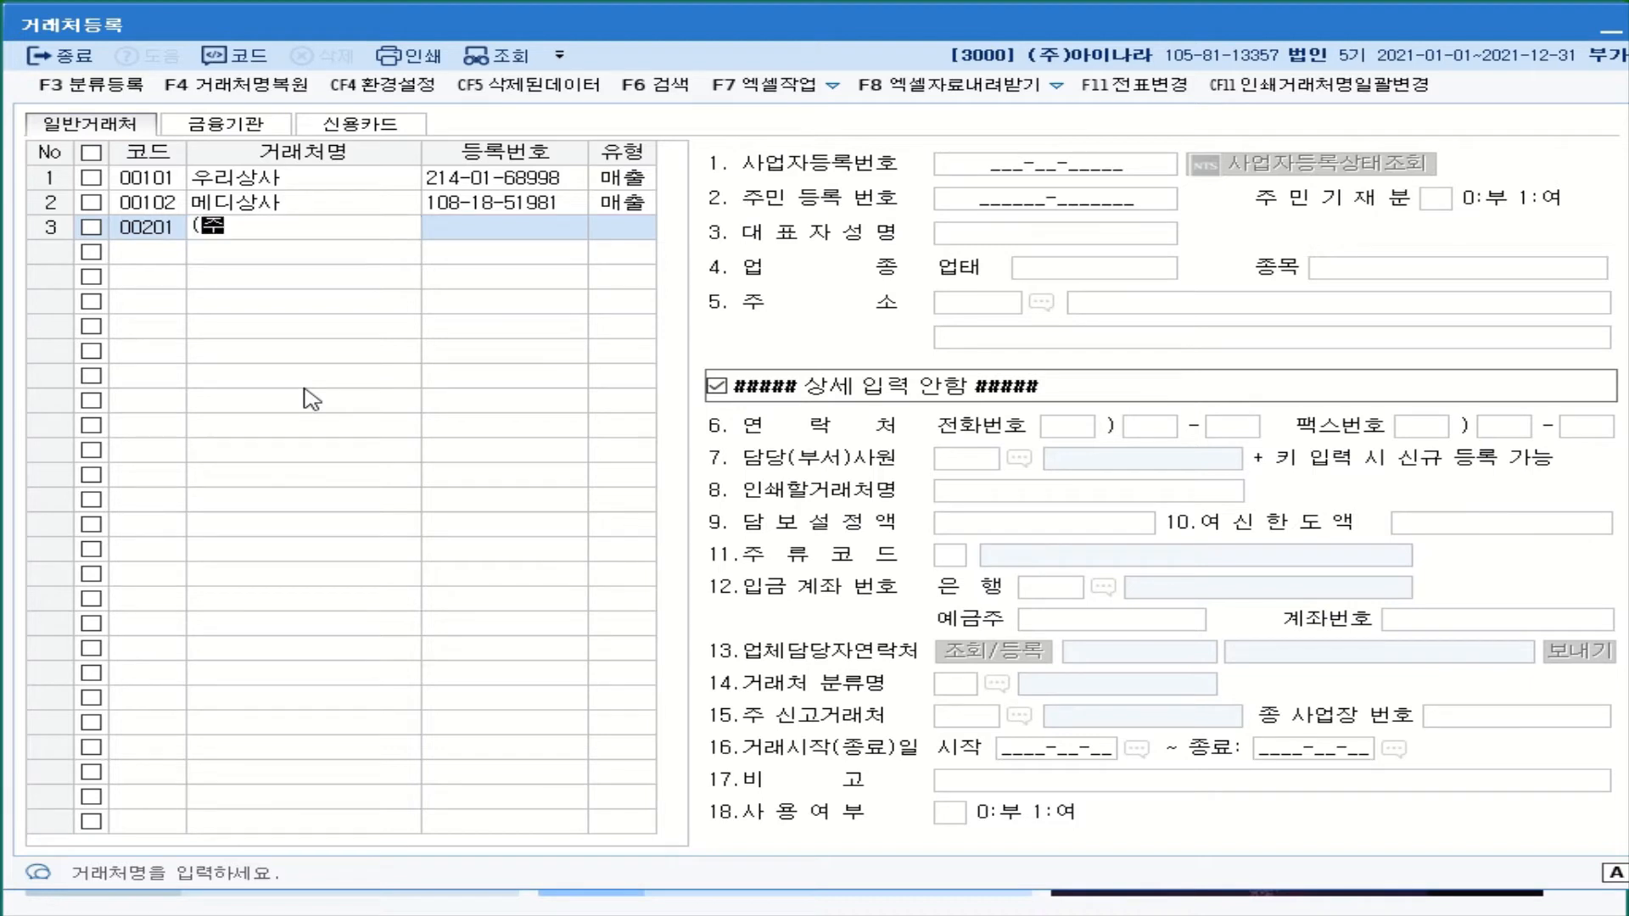
text())
text(세)
text(경ㅇ)
text(ㅑㄱ)
text(품)
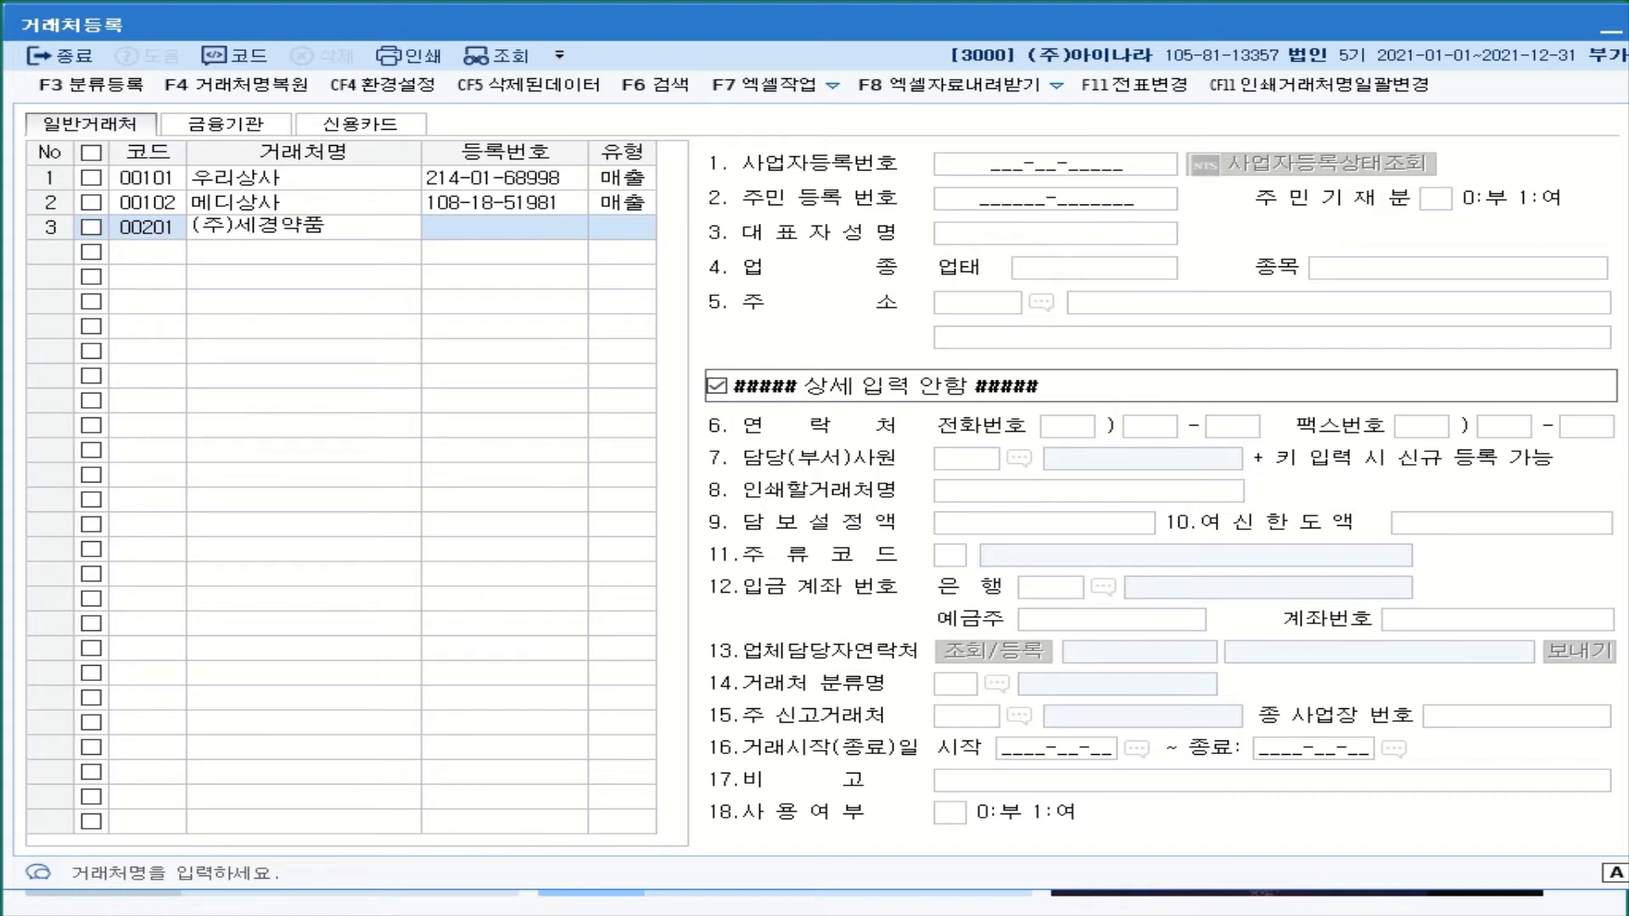
key(Return)
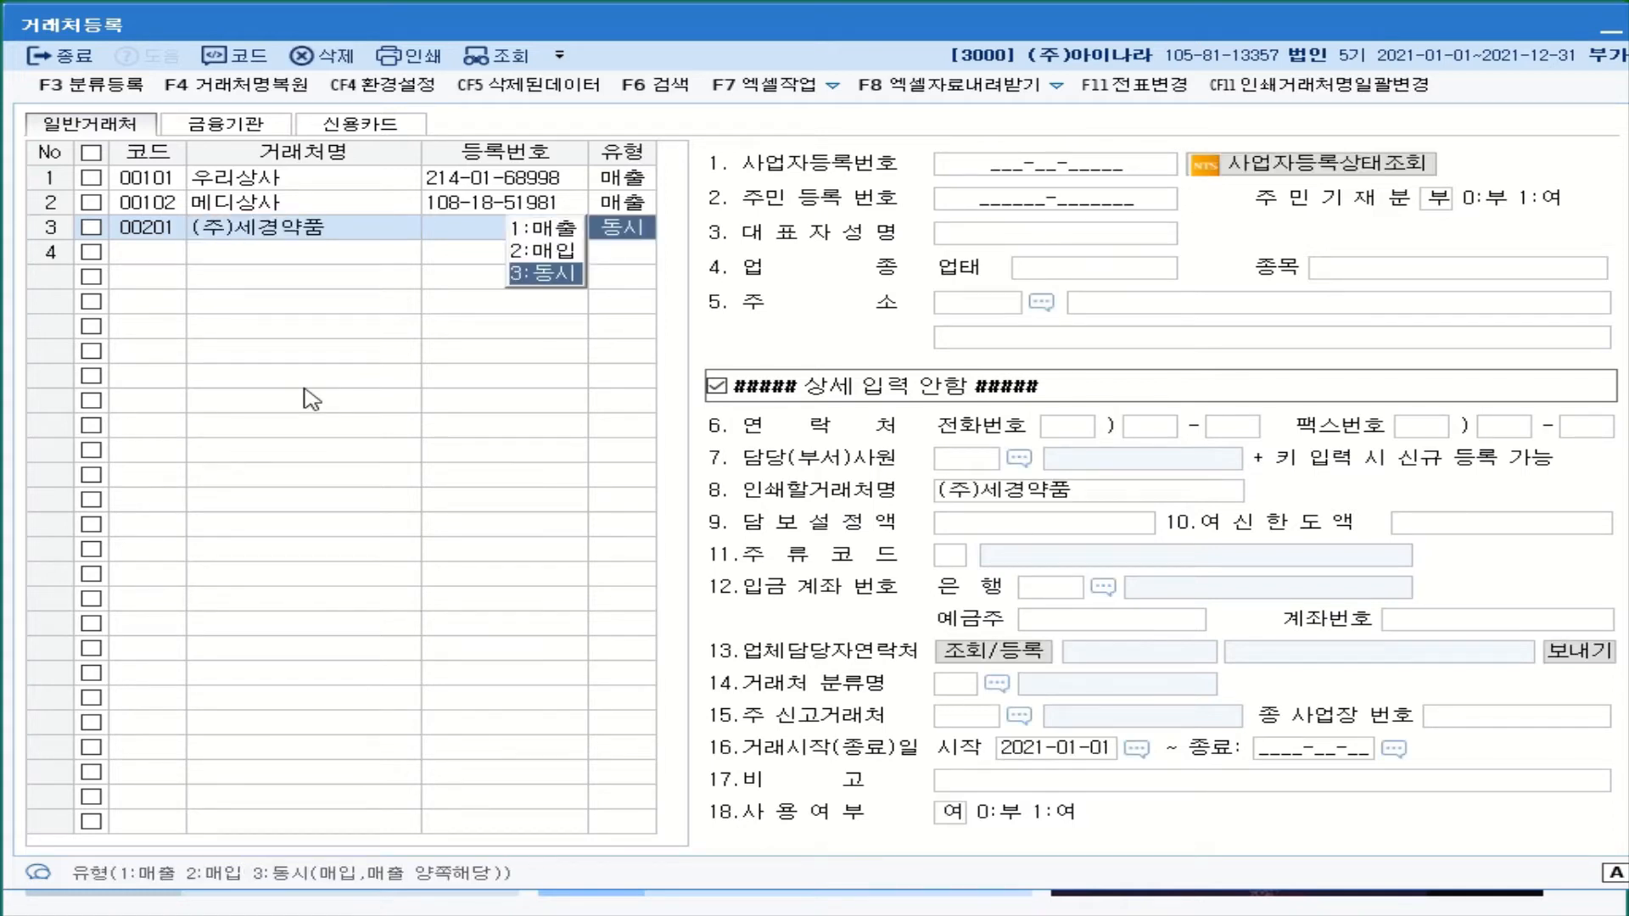
click(560, 251)
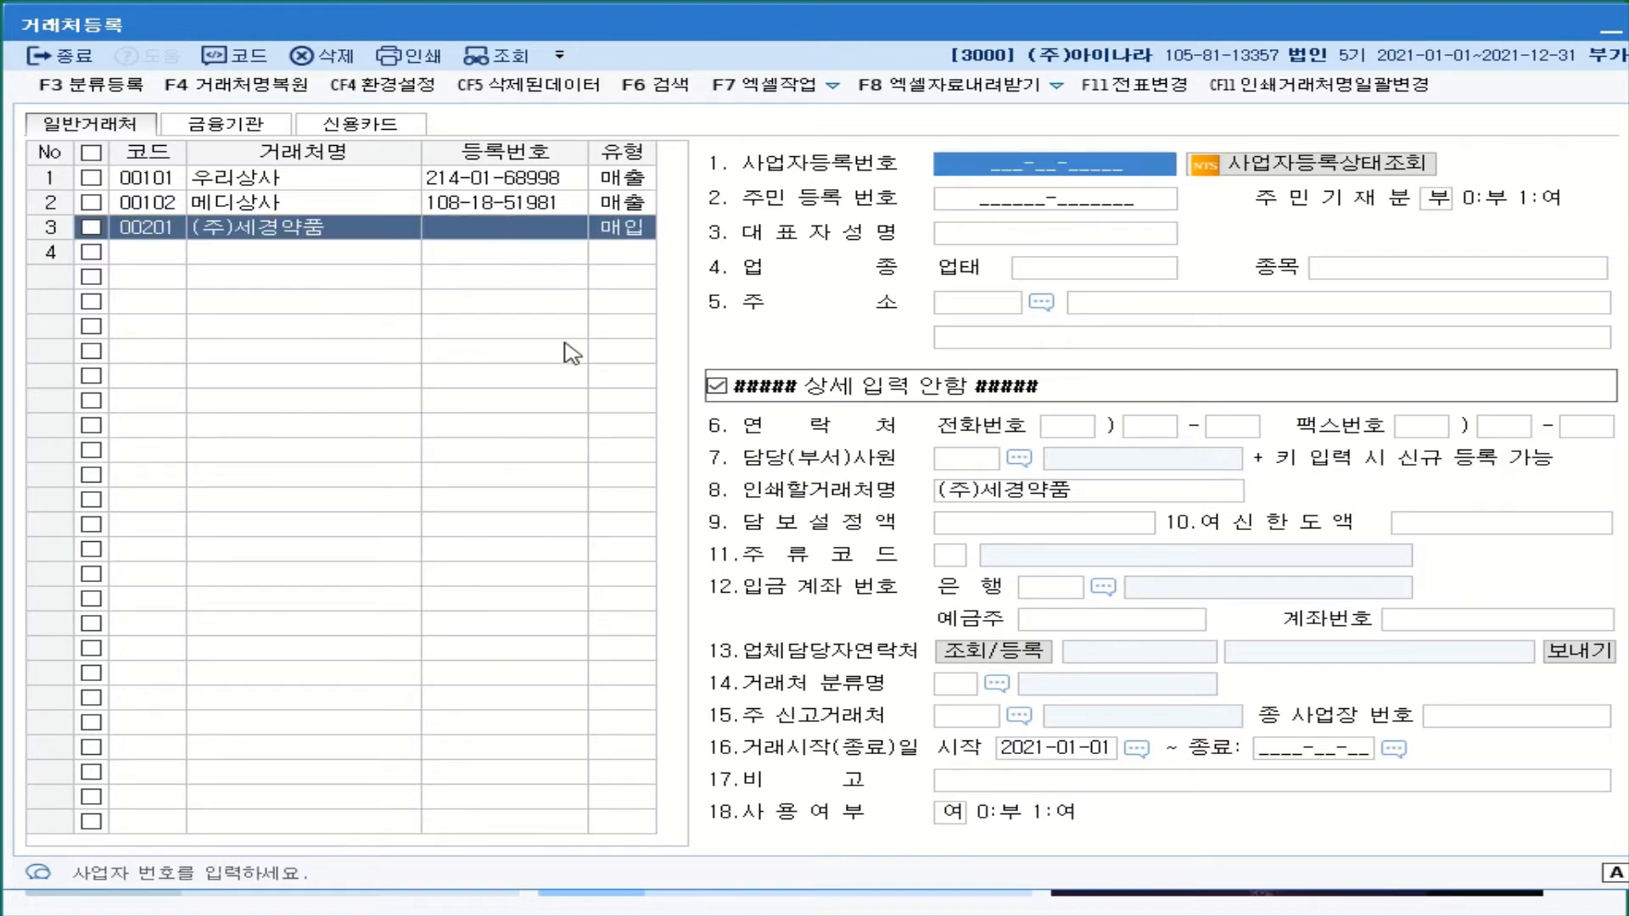
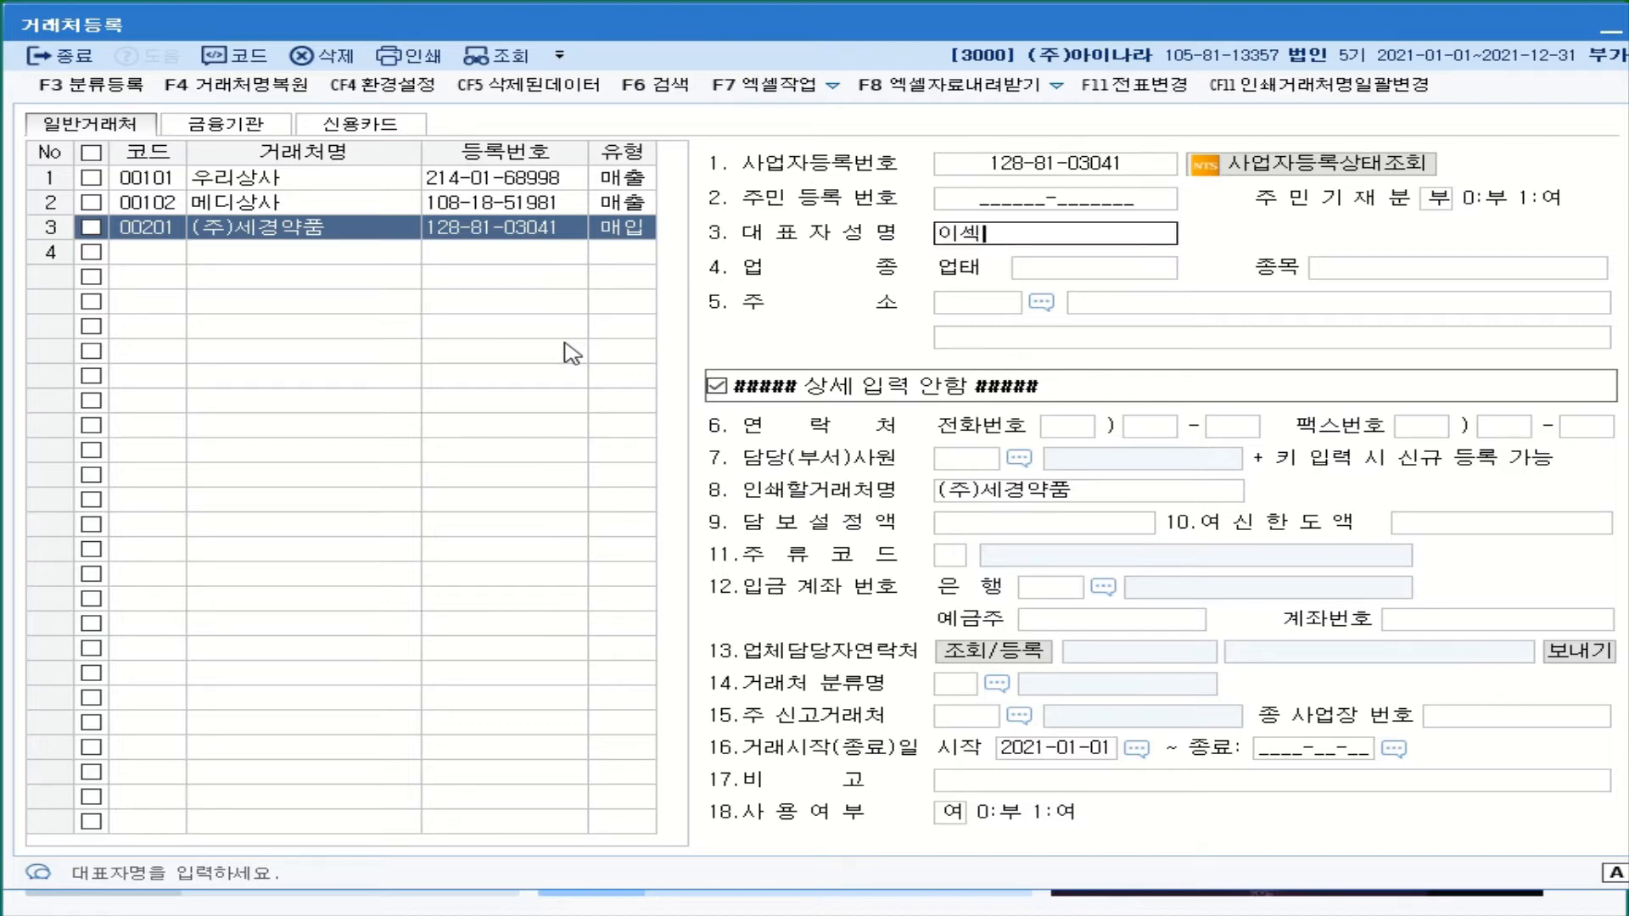
- Enter (주)세경약품's business number, representative's name, 업태 제조 and 종목 원료
key(Return)
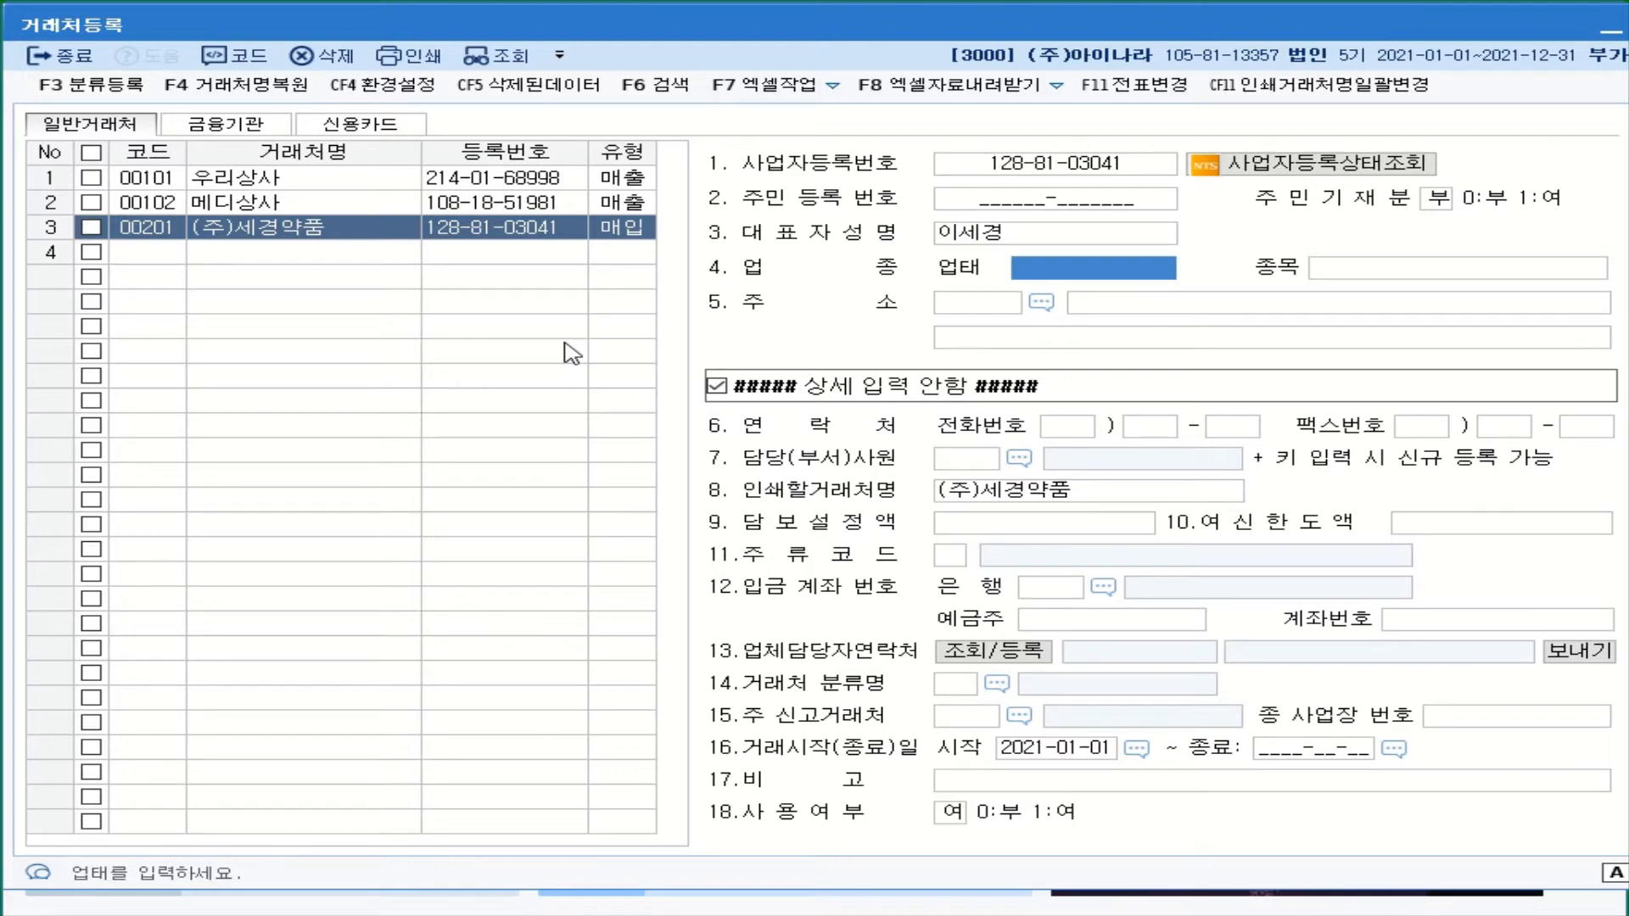
text(제조)
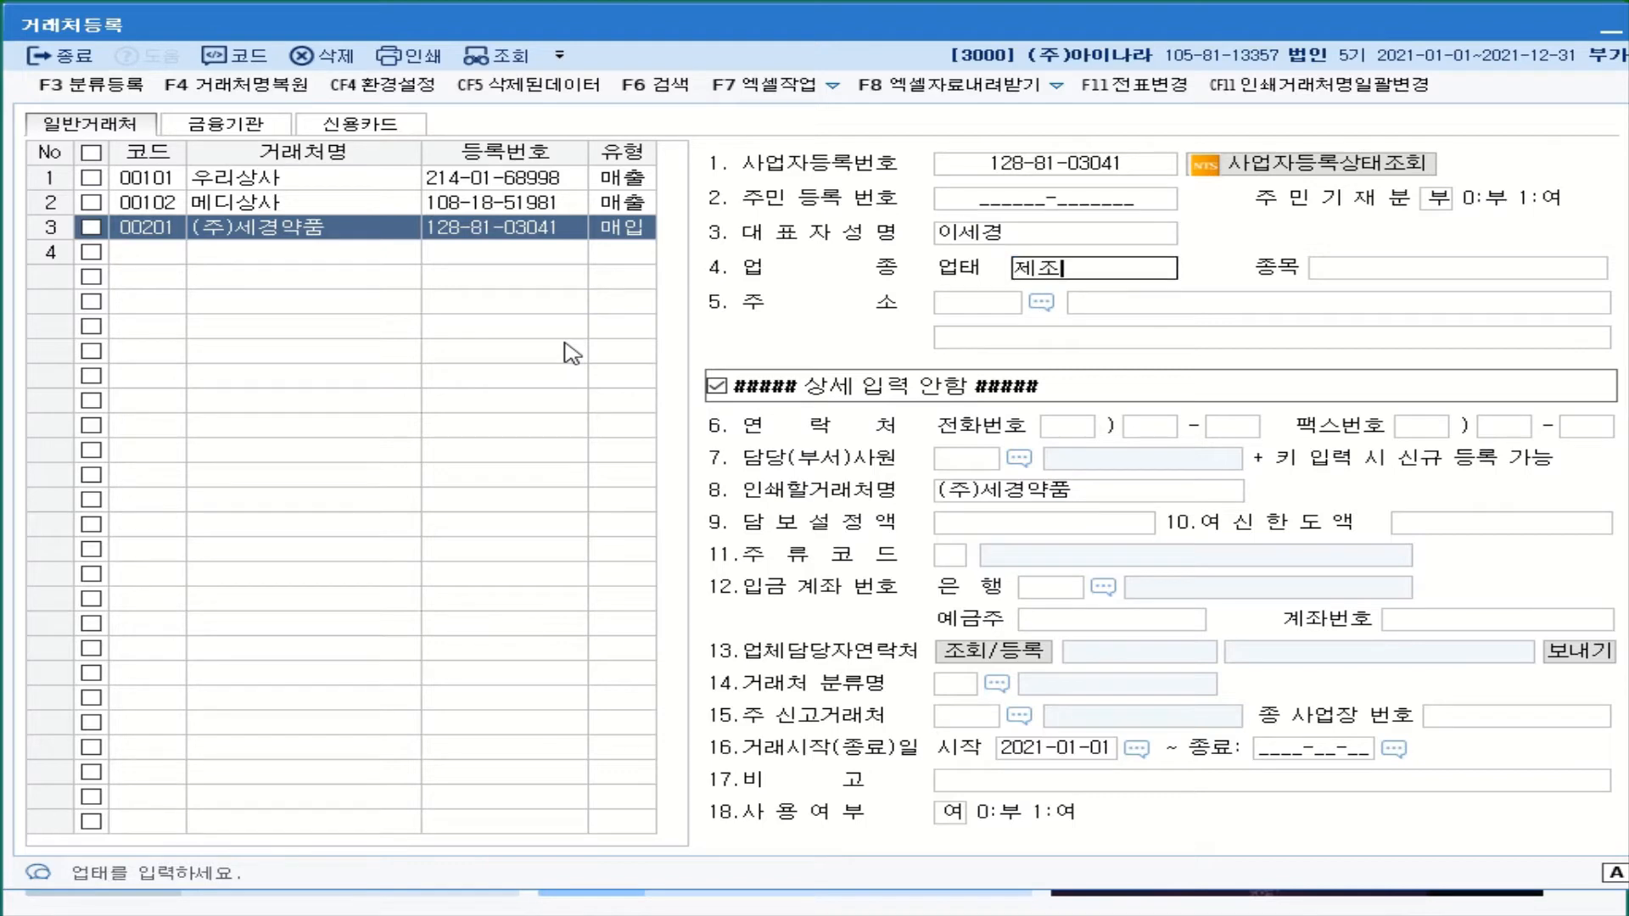
key(Return)
text(원ㄹ)
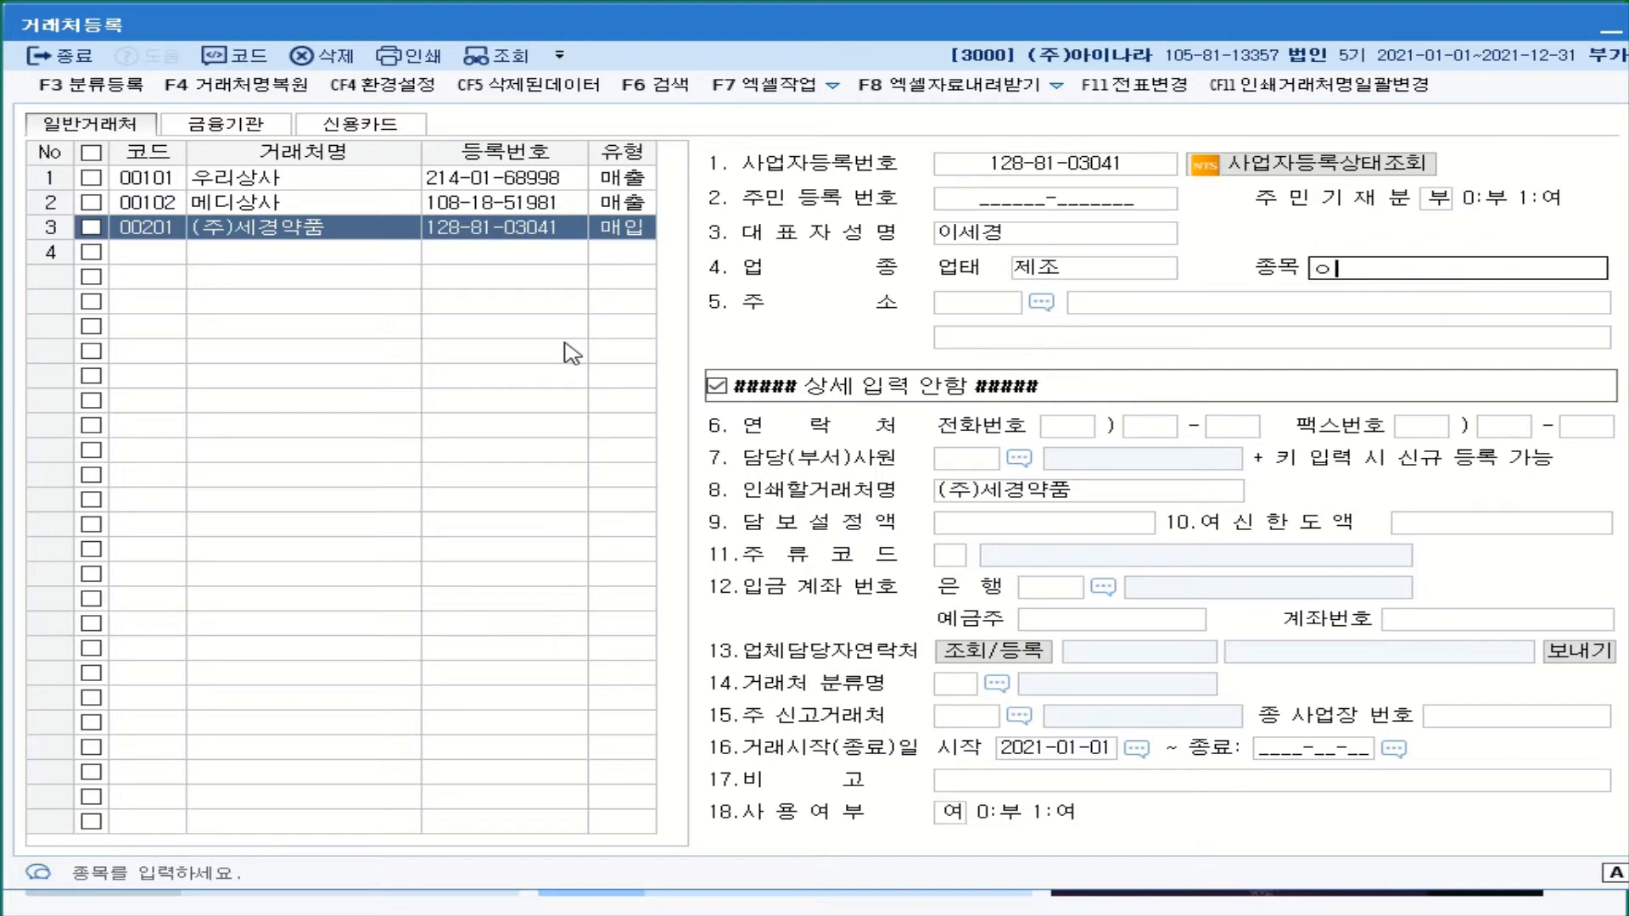
text(ㅛ)
key(Return)
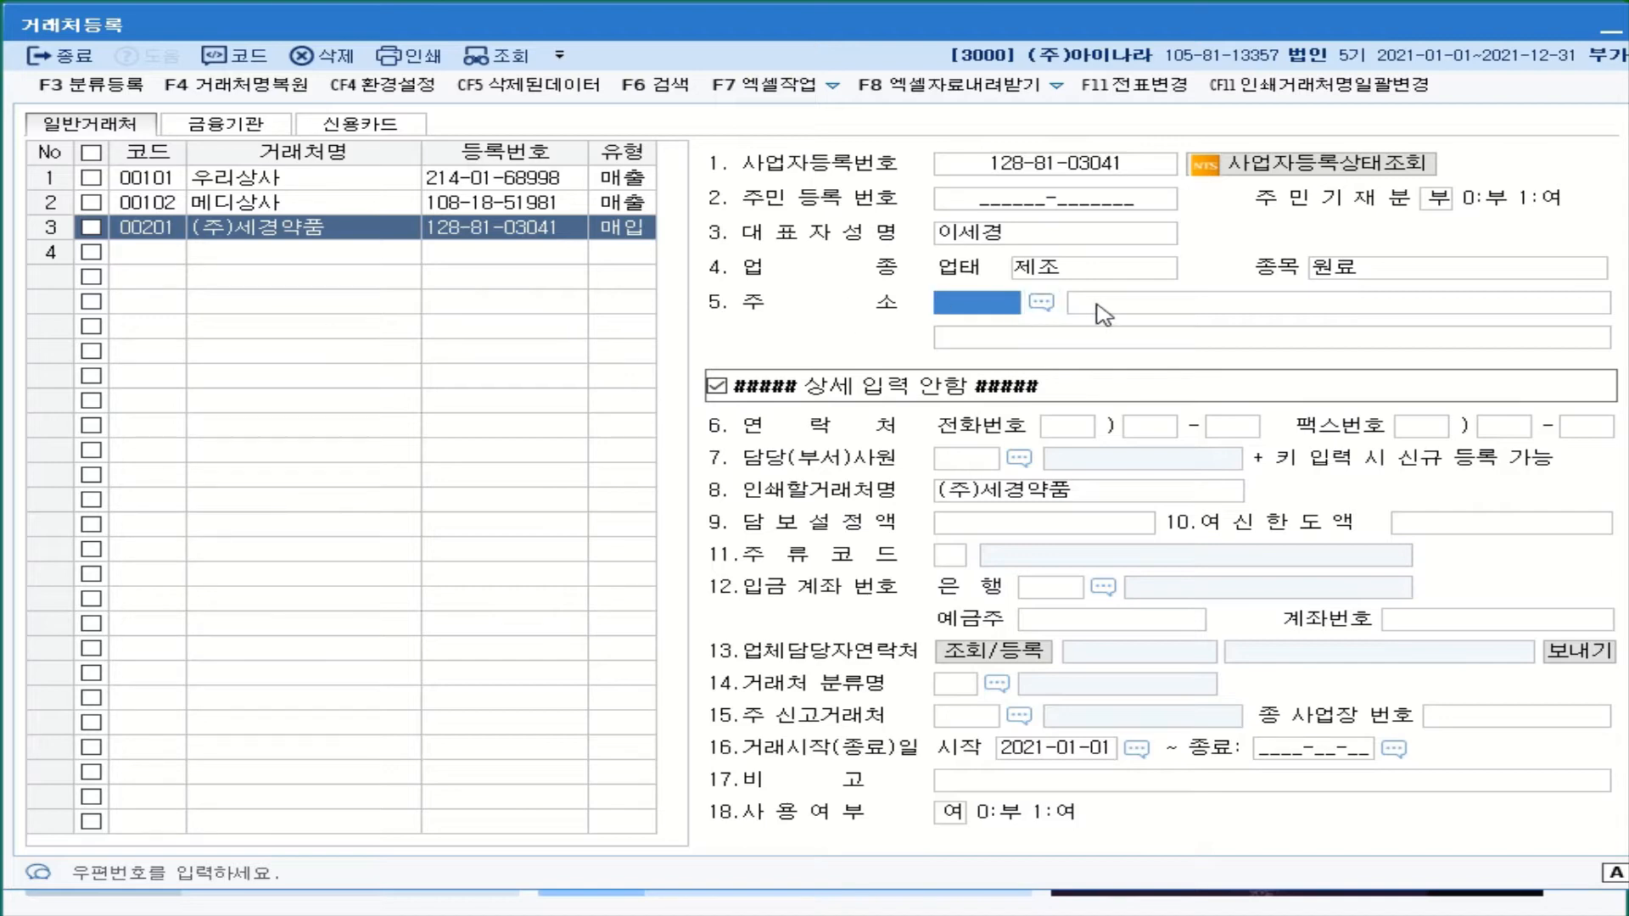
- Fill (주)세경약품's postal code and address from the postcode search result
click(1037, 309)
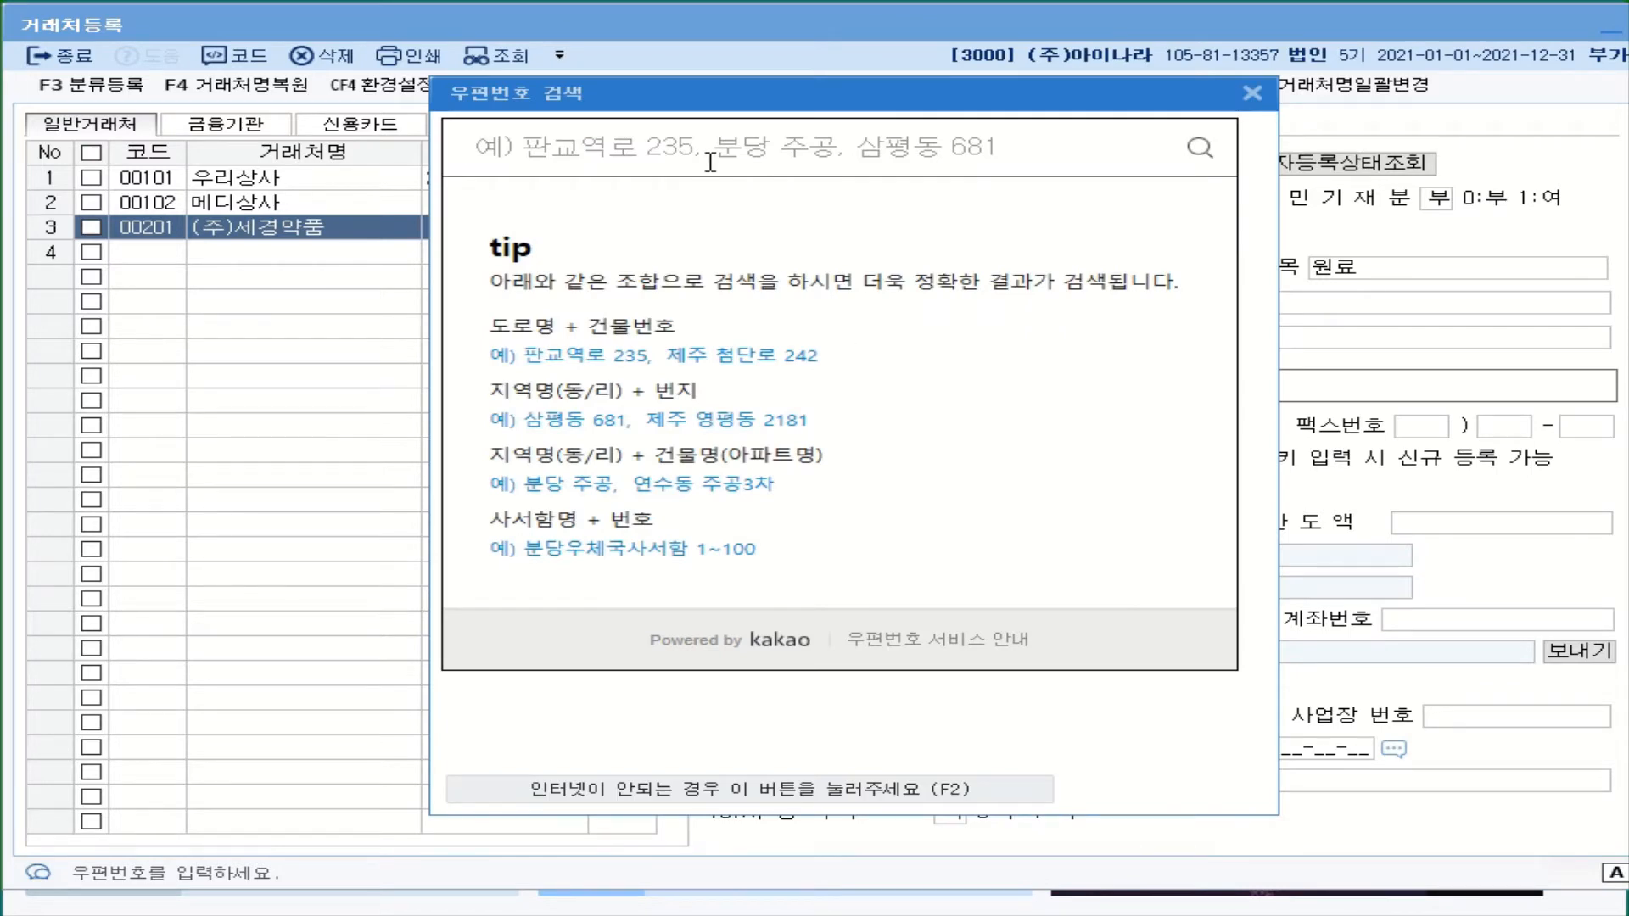
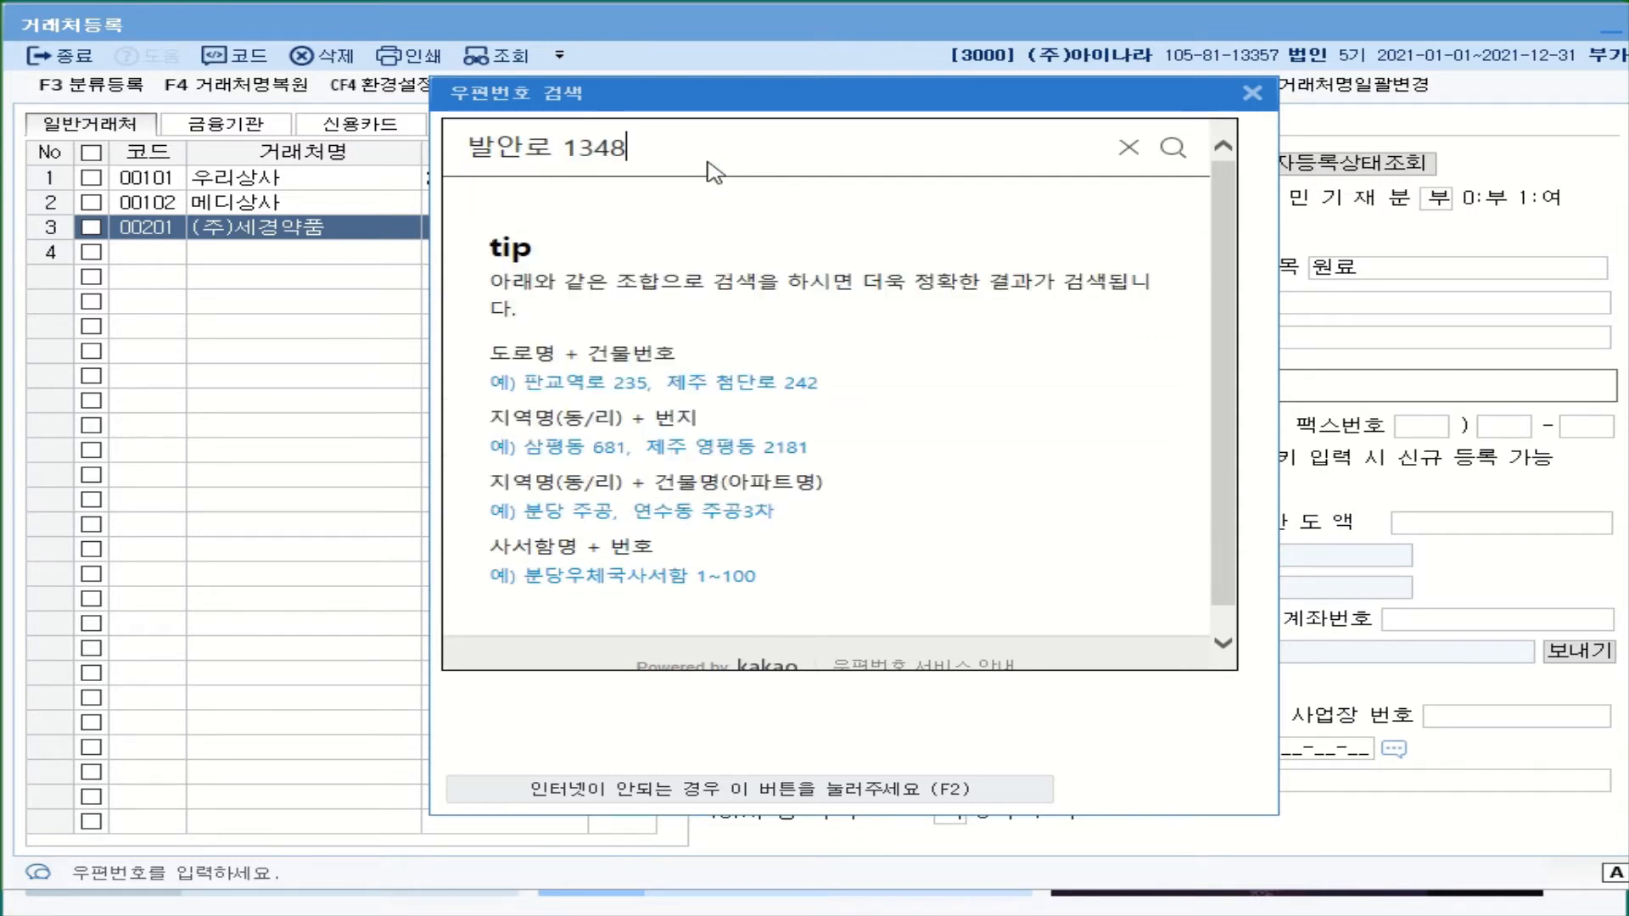
key(Return)
click(755, 270)
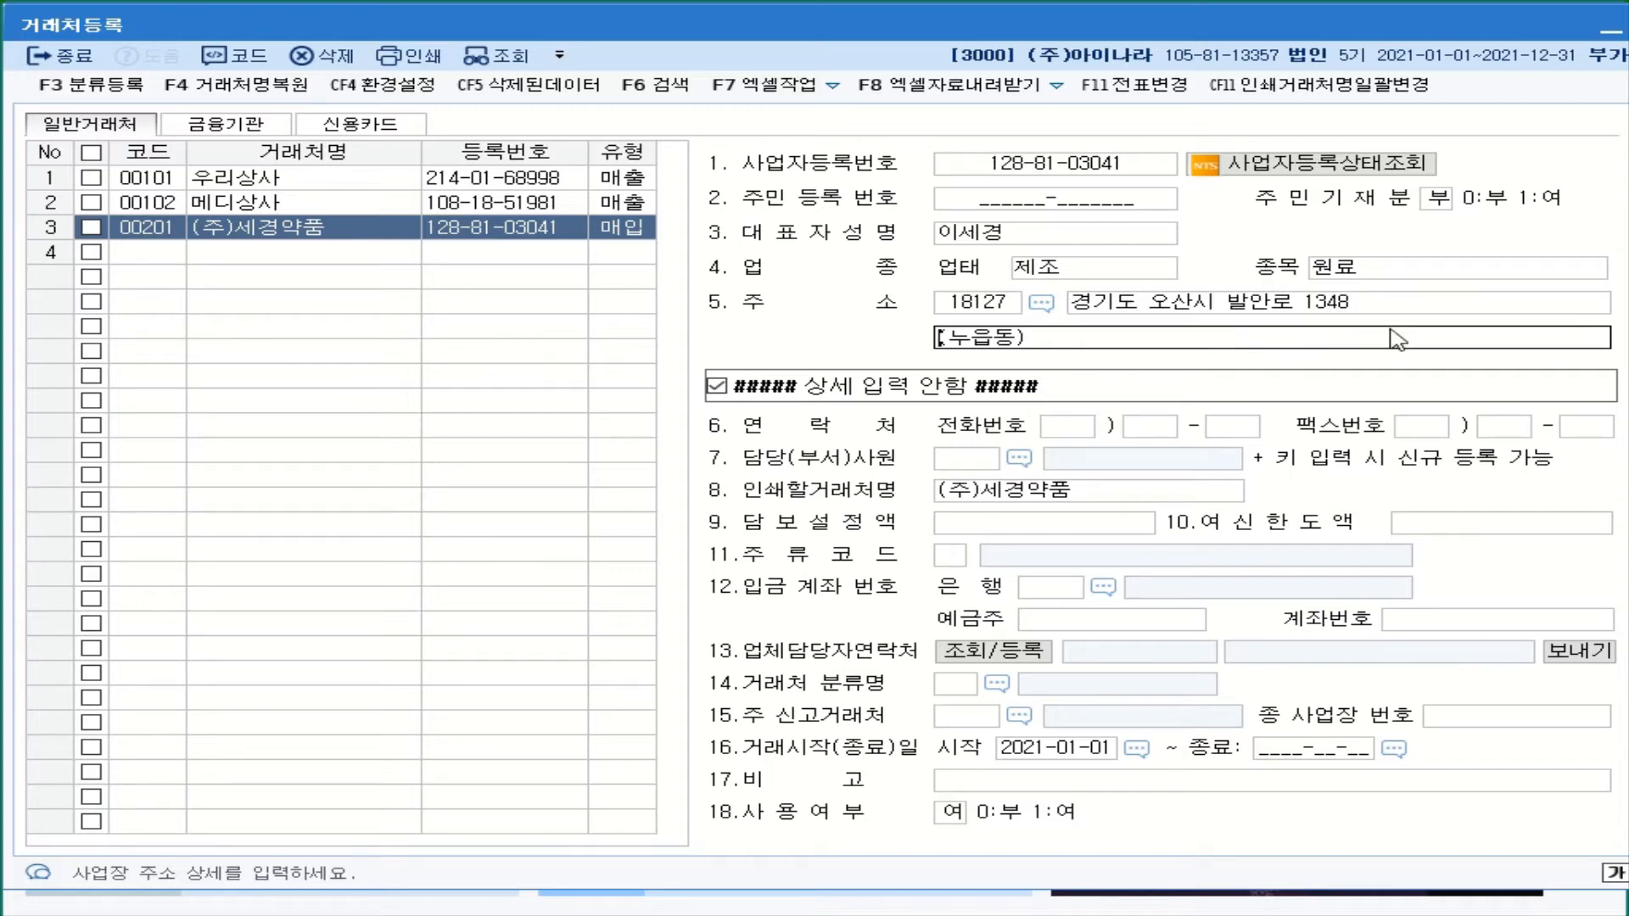
click(149, 252)
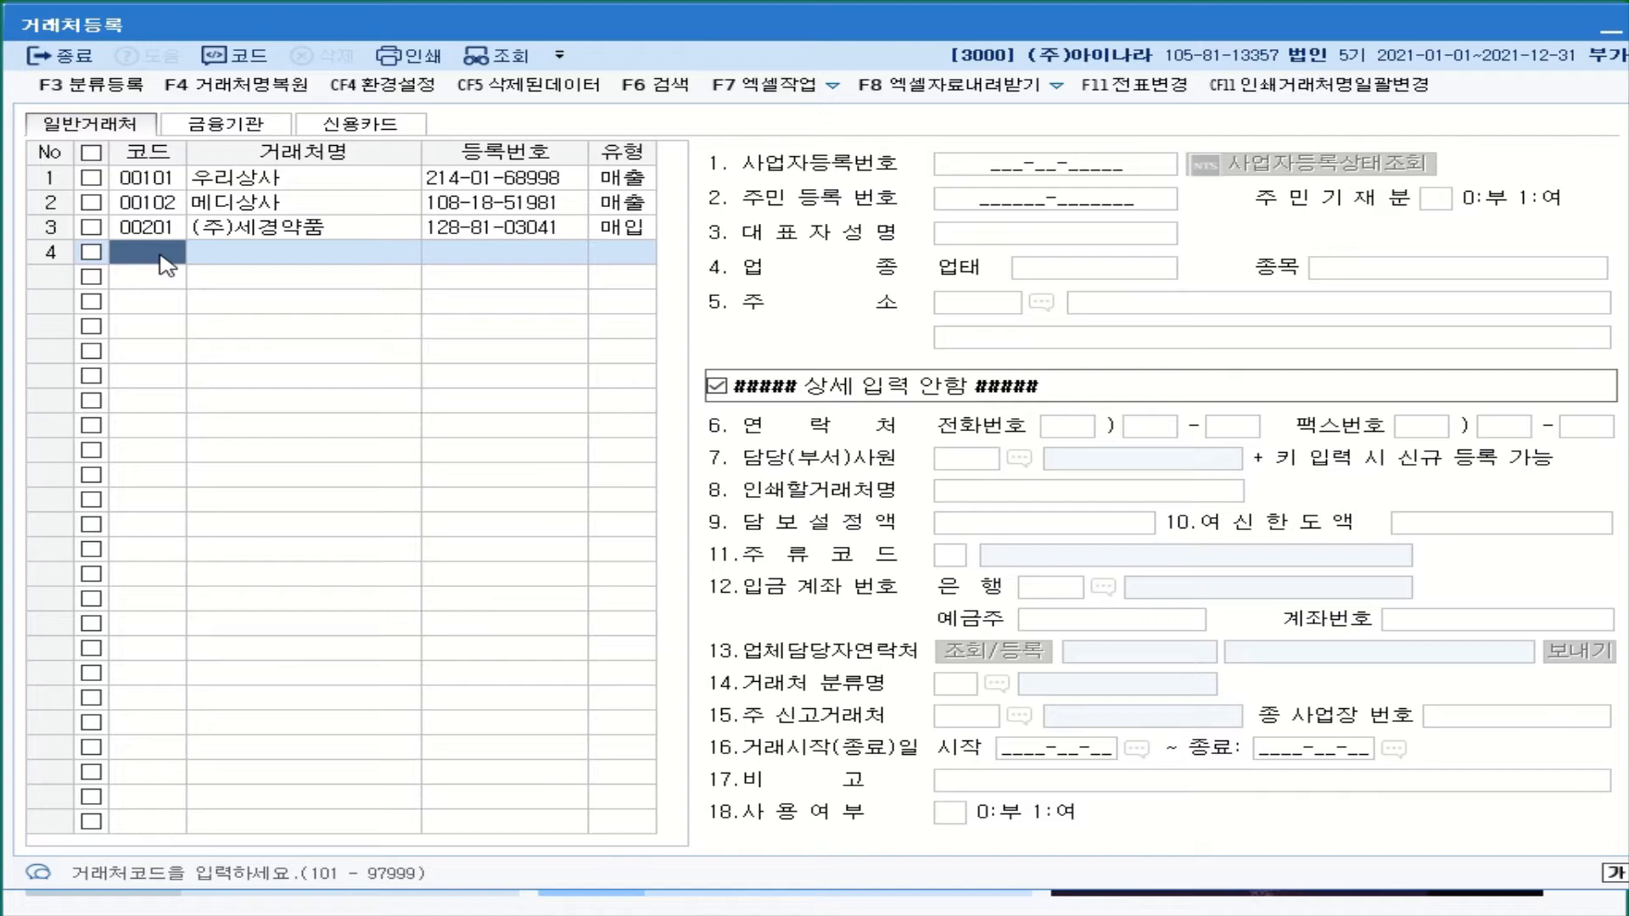
- Add customer 00204 (주)기아자동차 in row 4 as a 매입 partner
text(204)
key(Return)
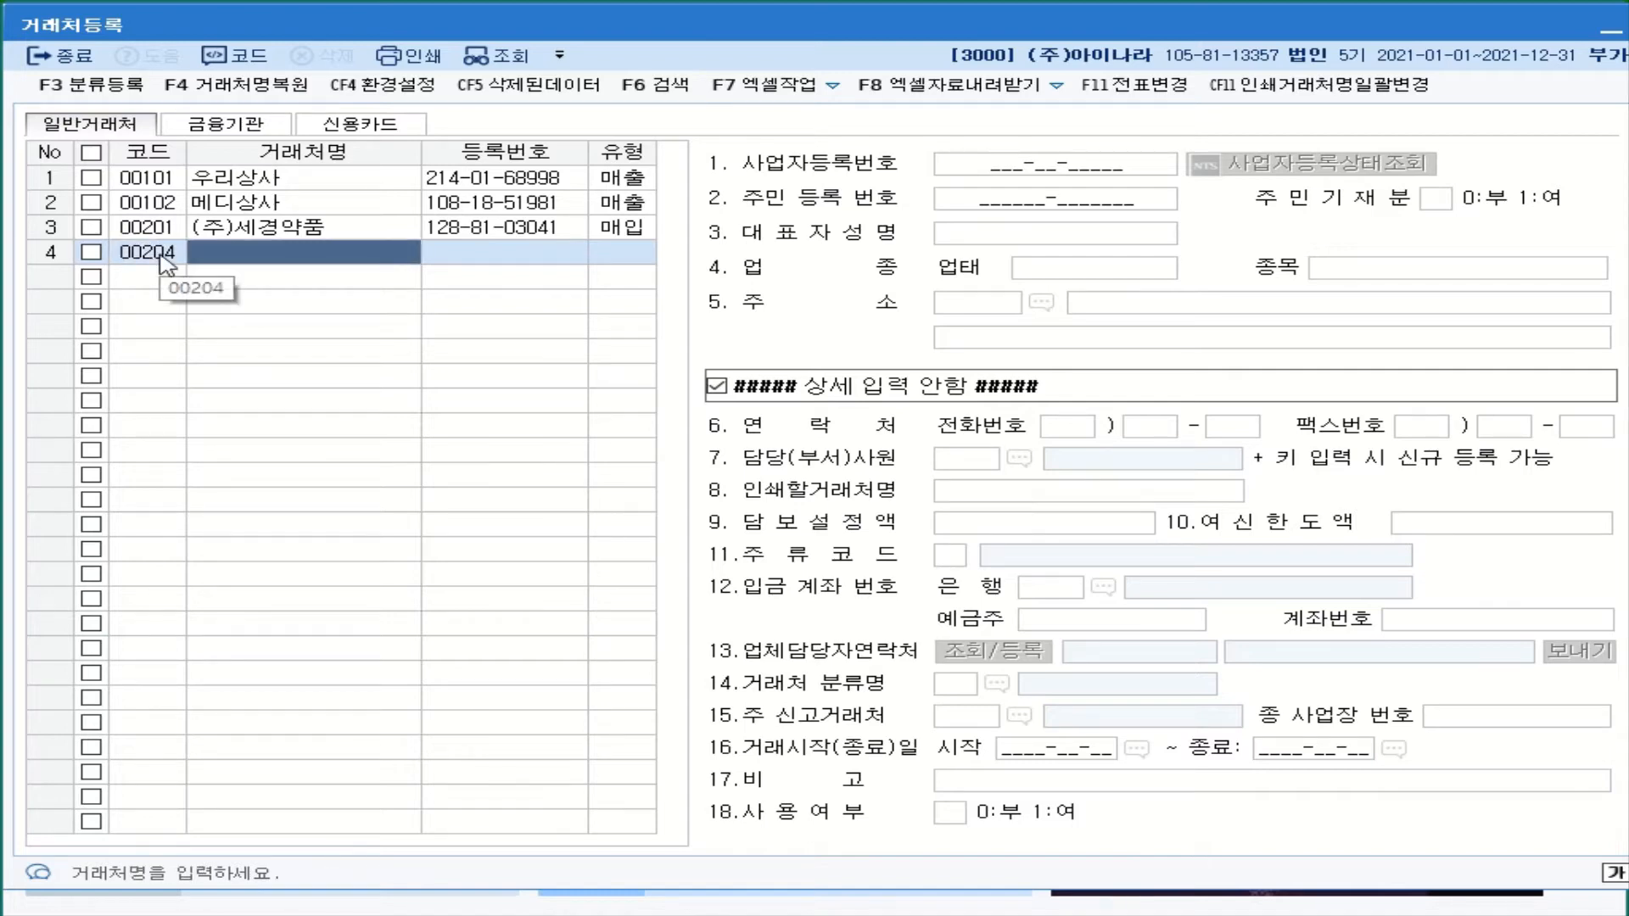
text(()
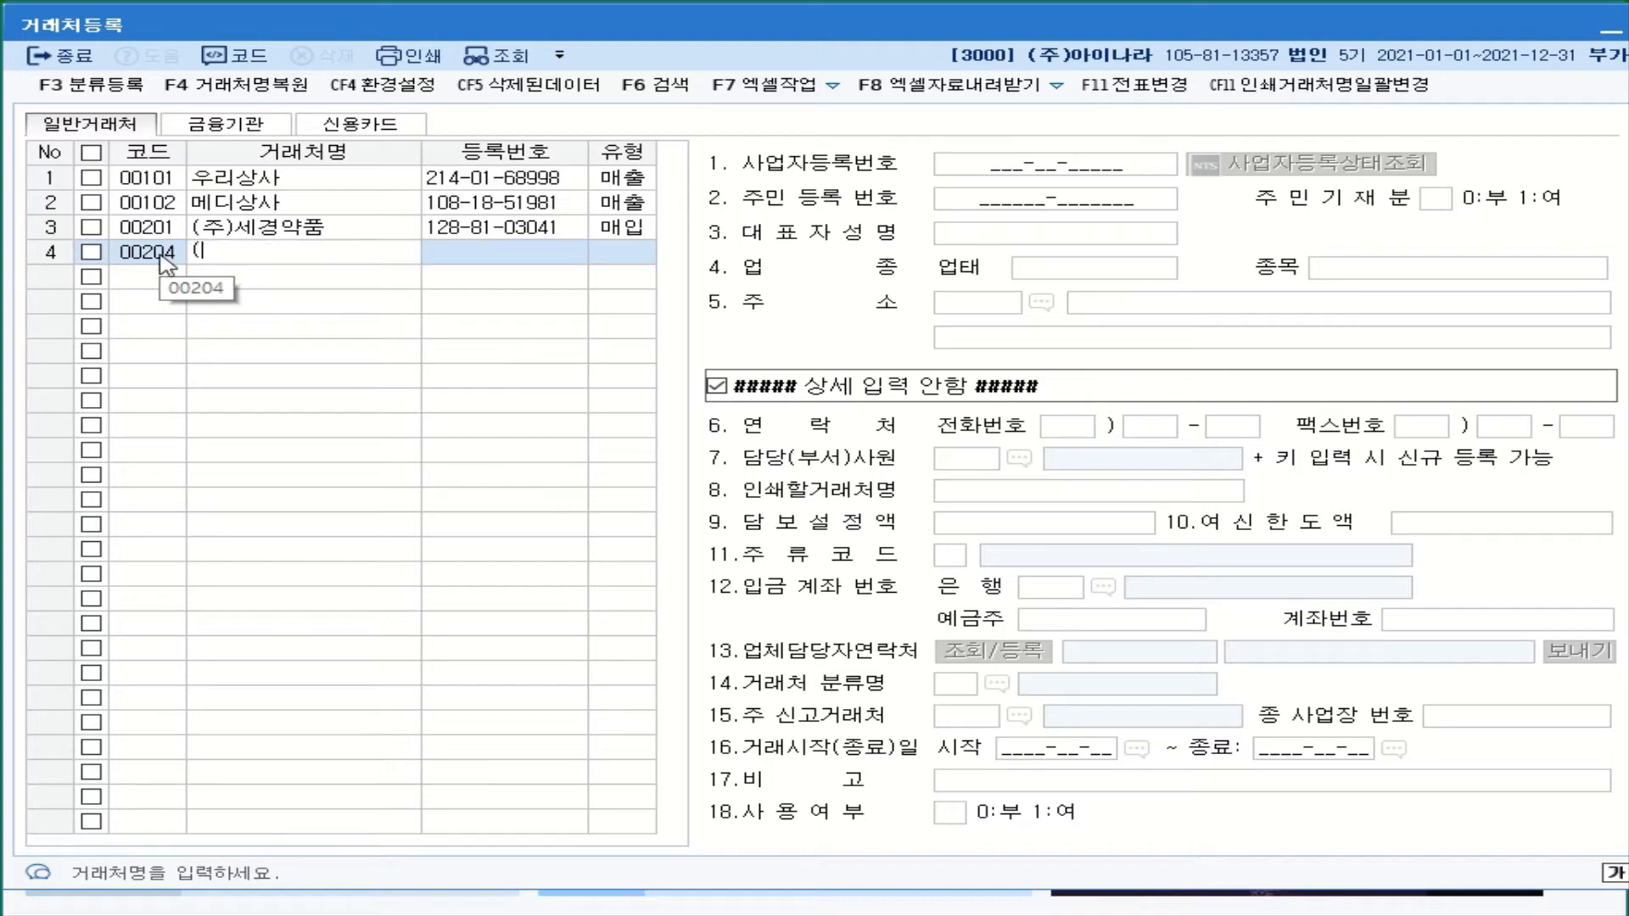
text(주)기아자동)
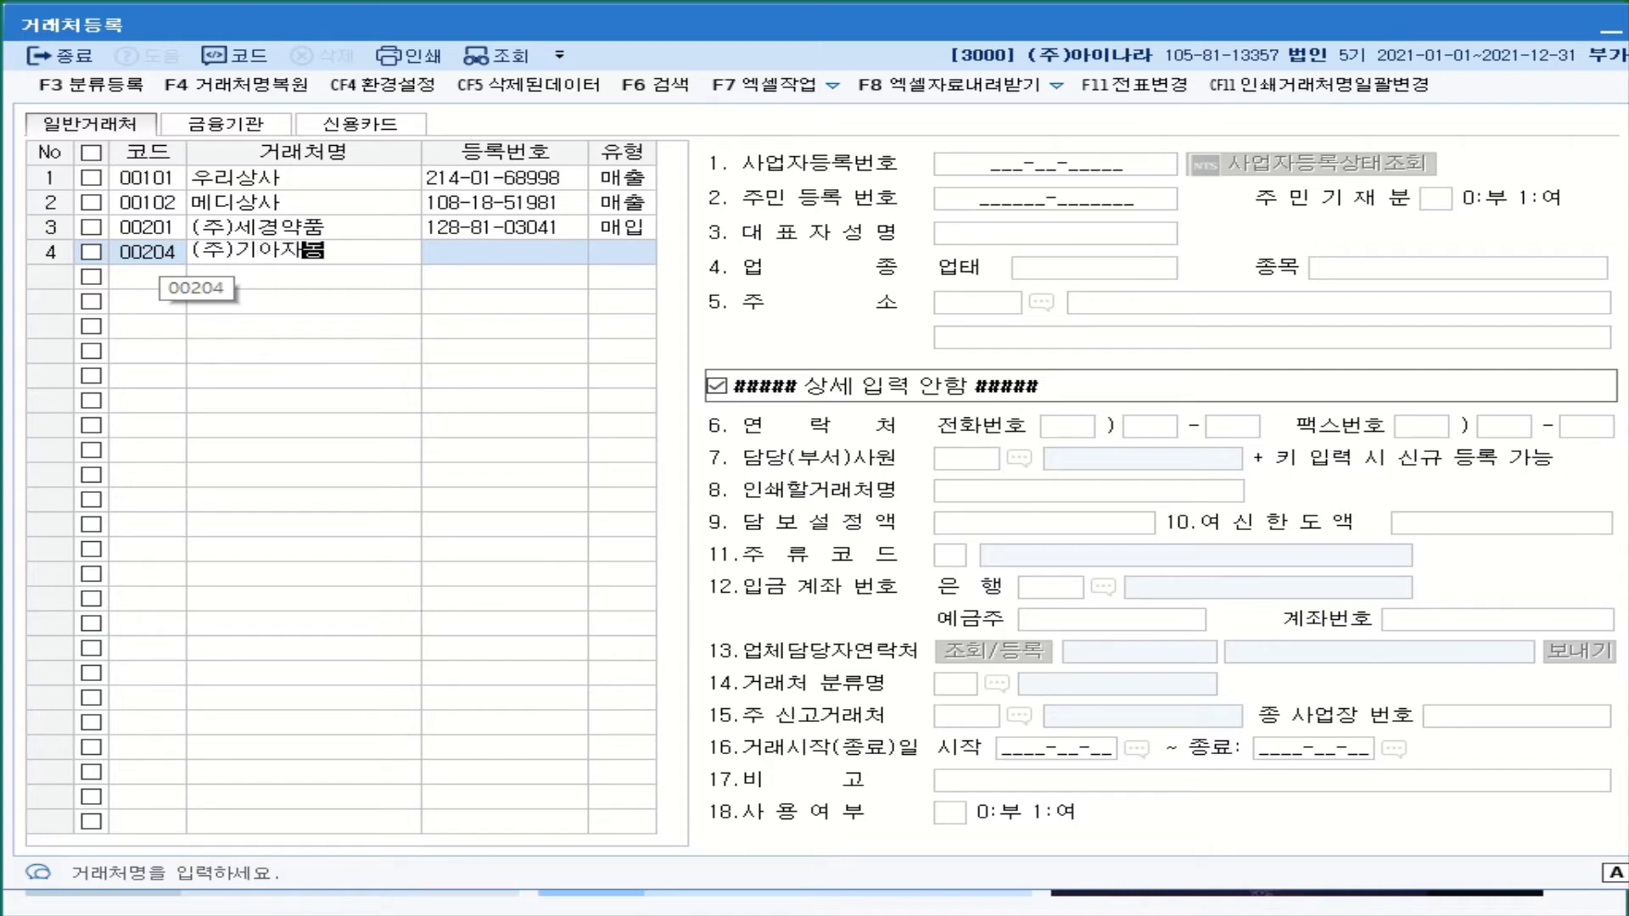
text(차)
key(Return)
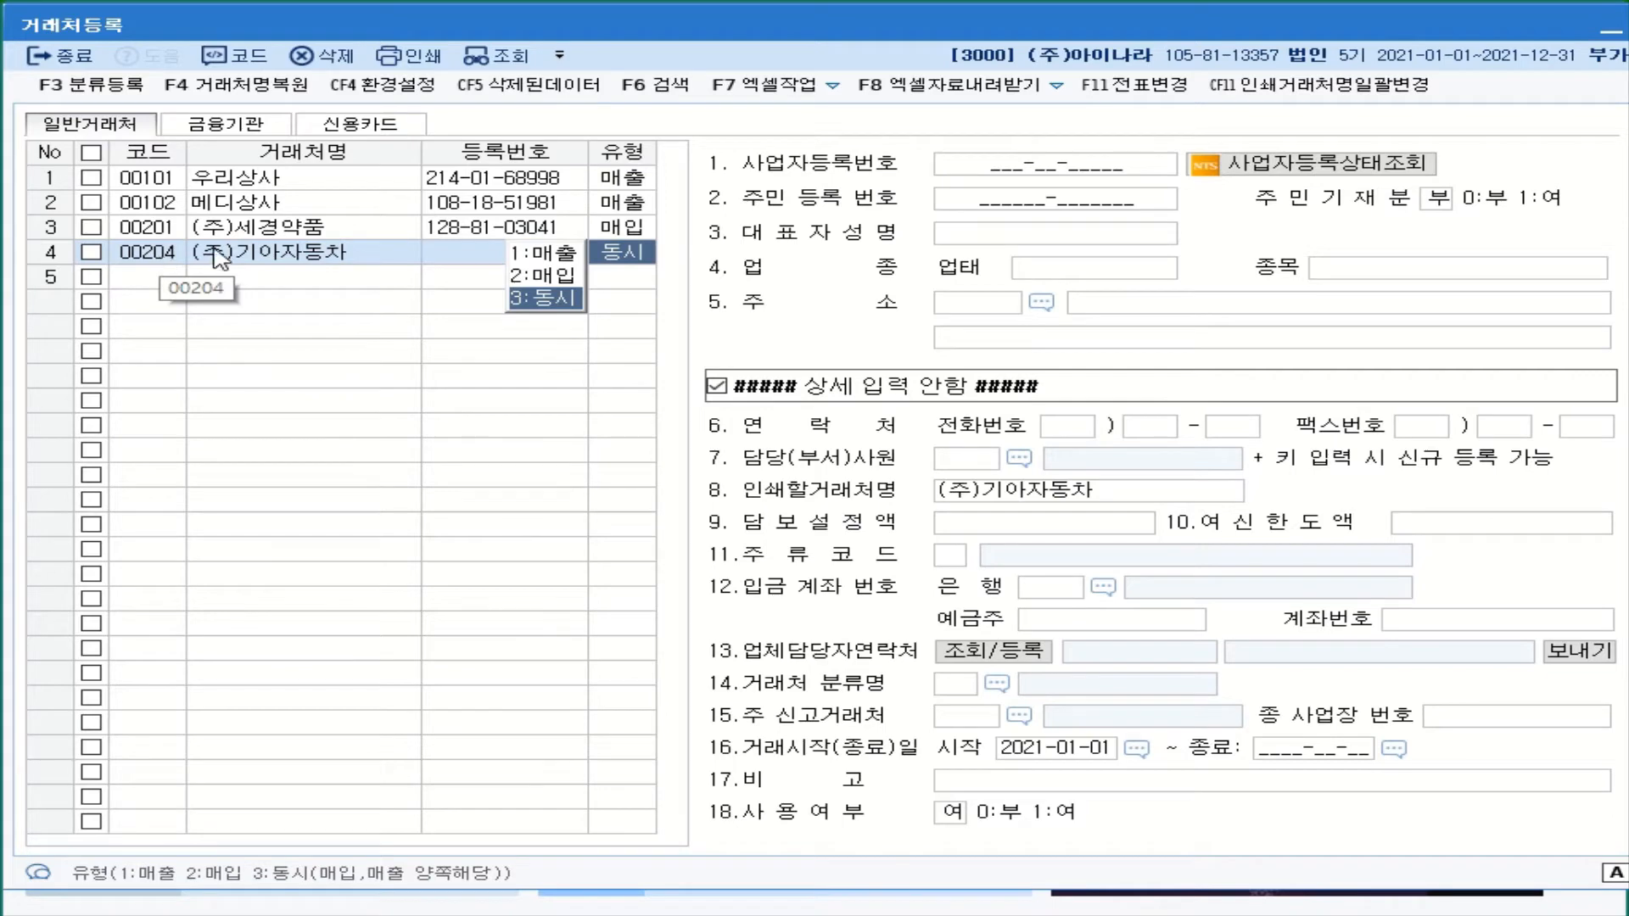
click(553, 280)
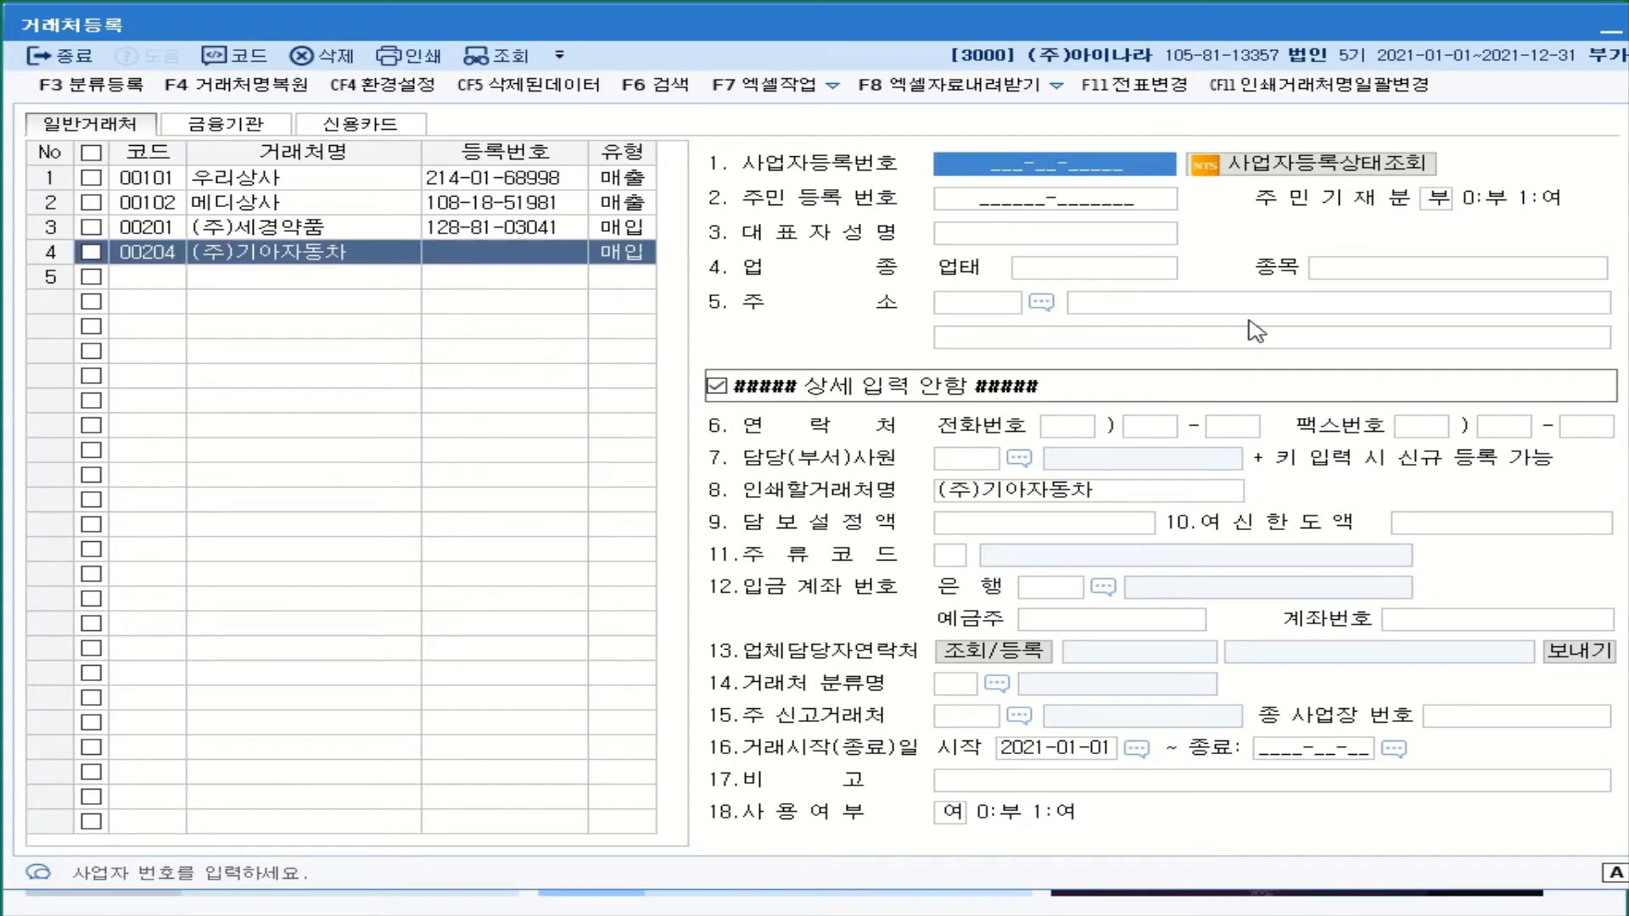
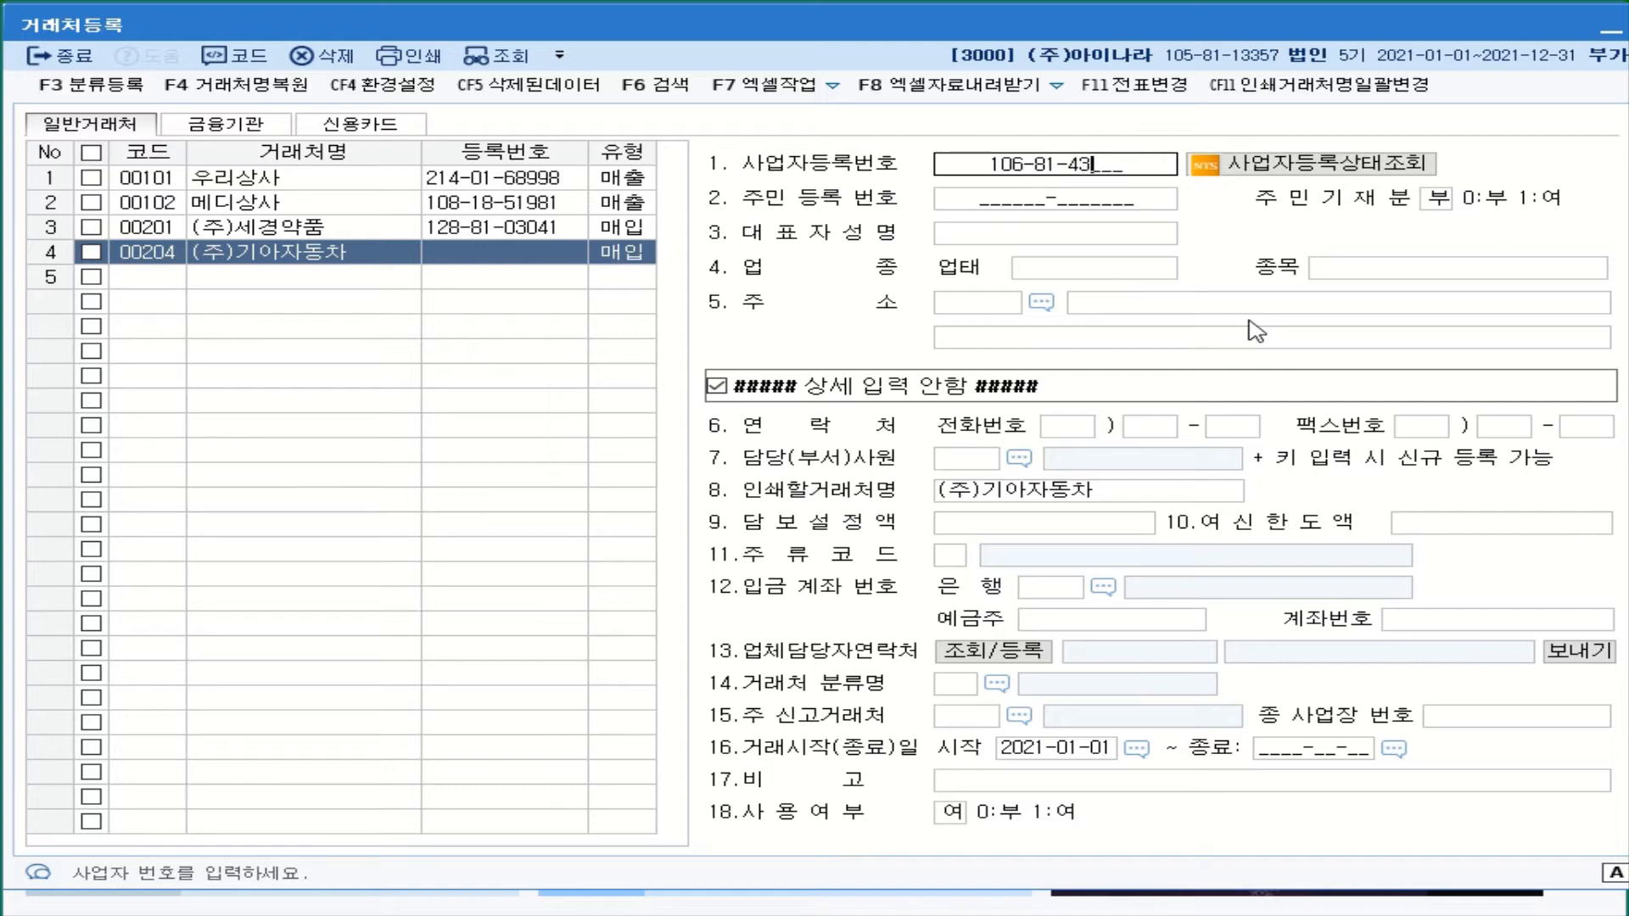
- Enter (주)기아자동차's business number, representative's name, 업태 도매 and 종목 자동차
key(Return)
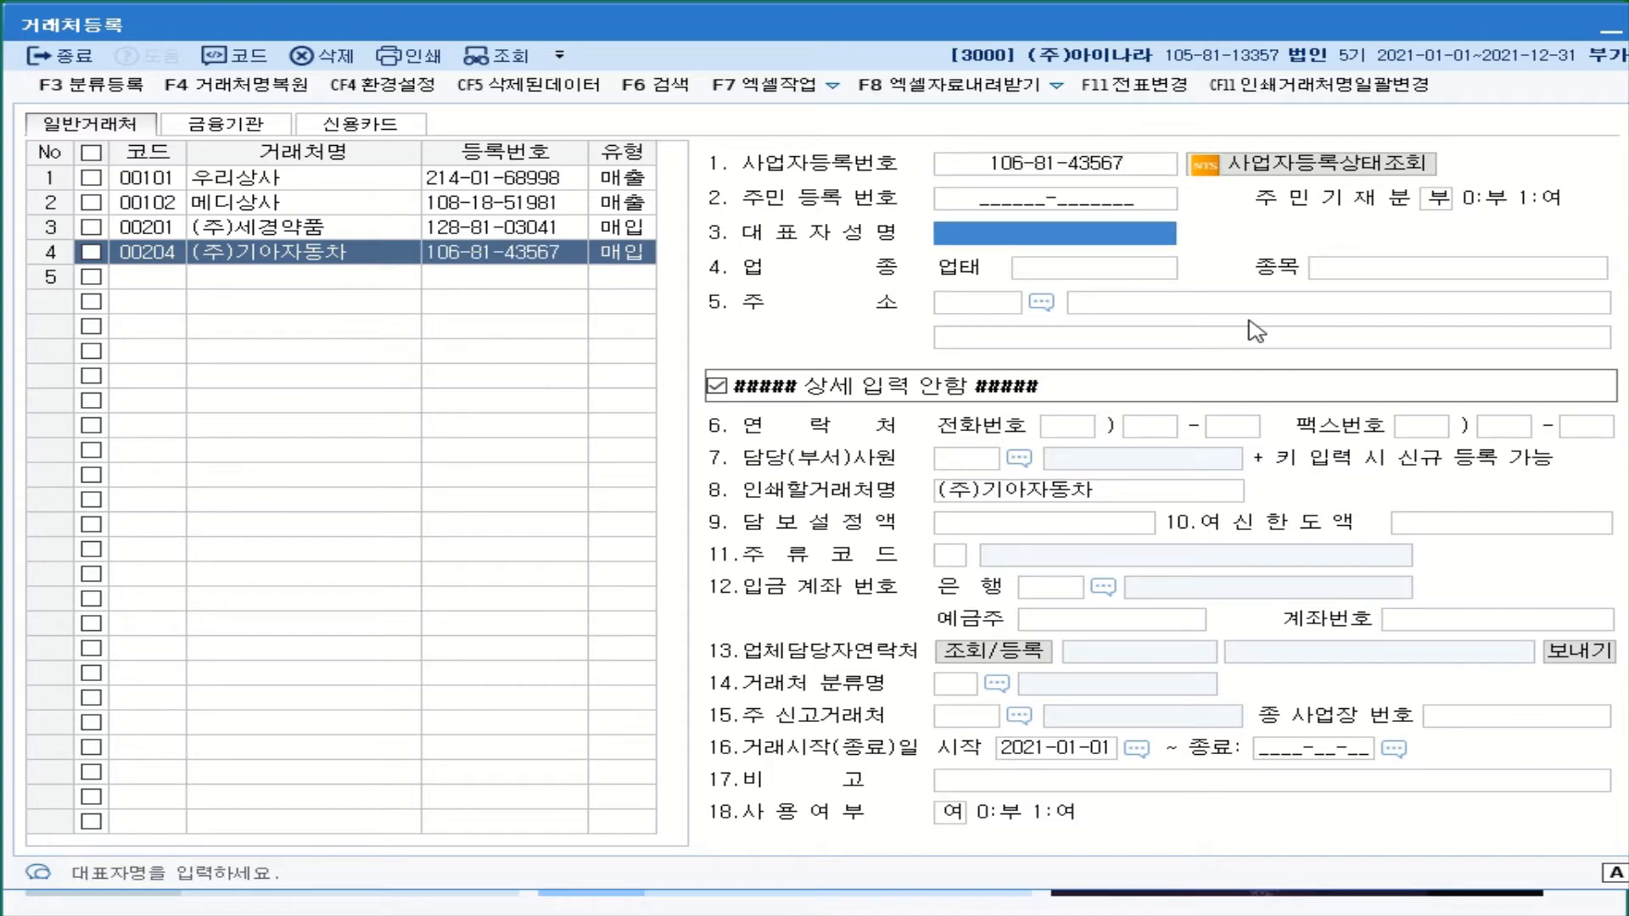
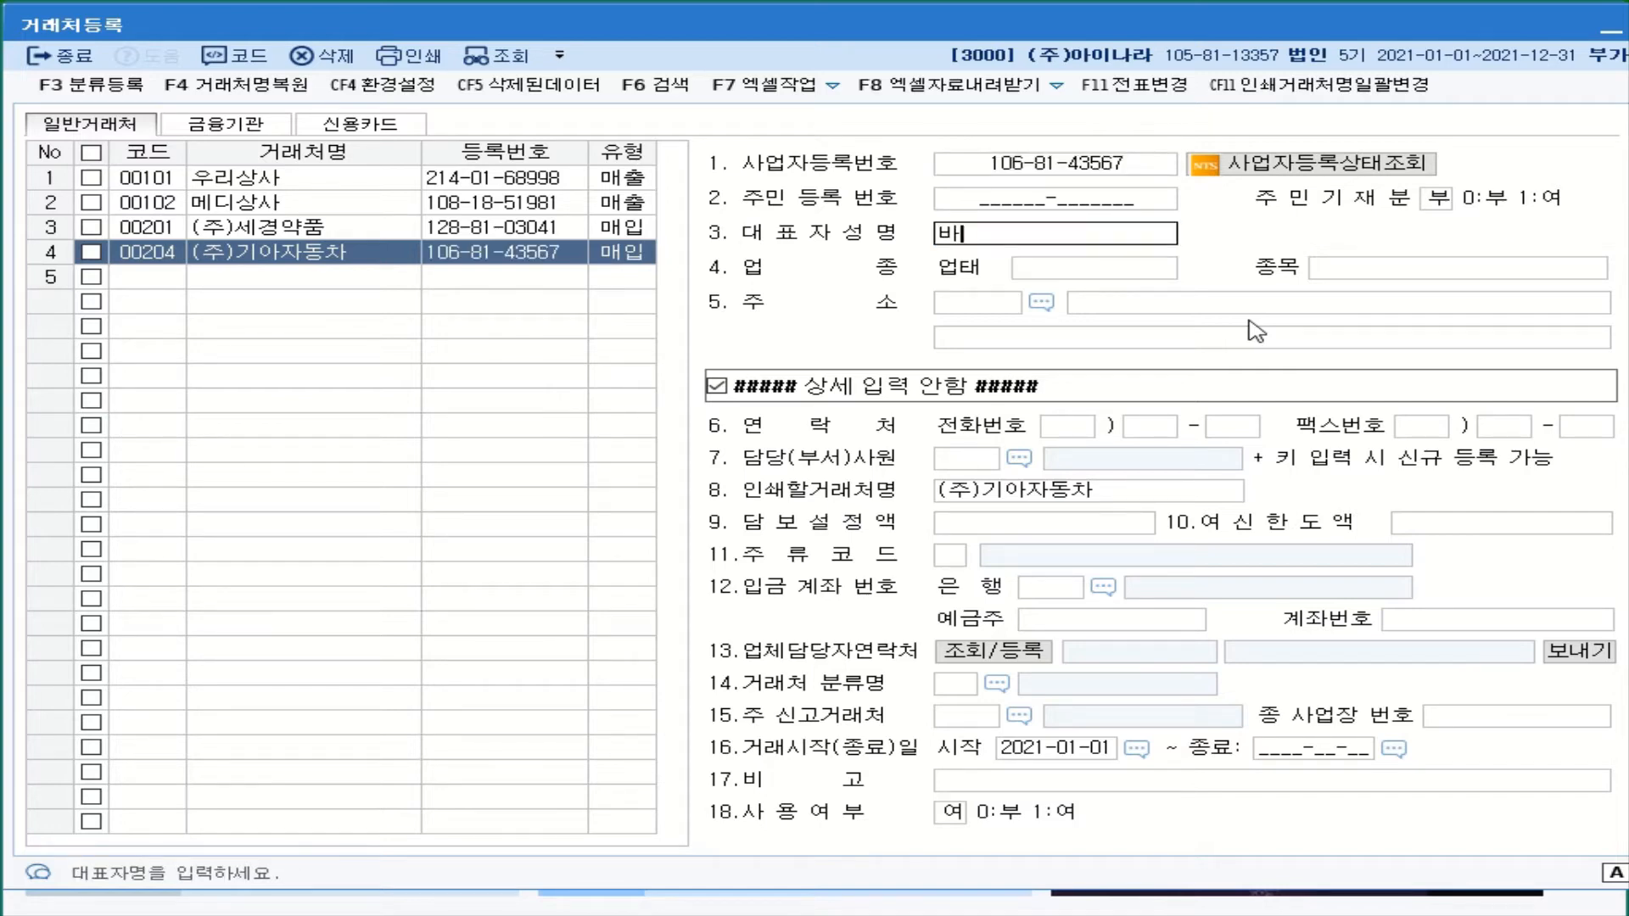
key(Return)
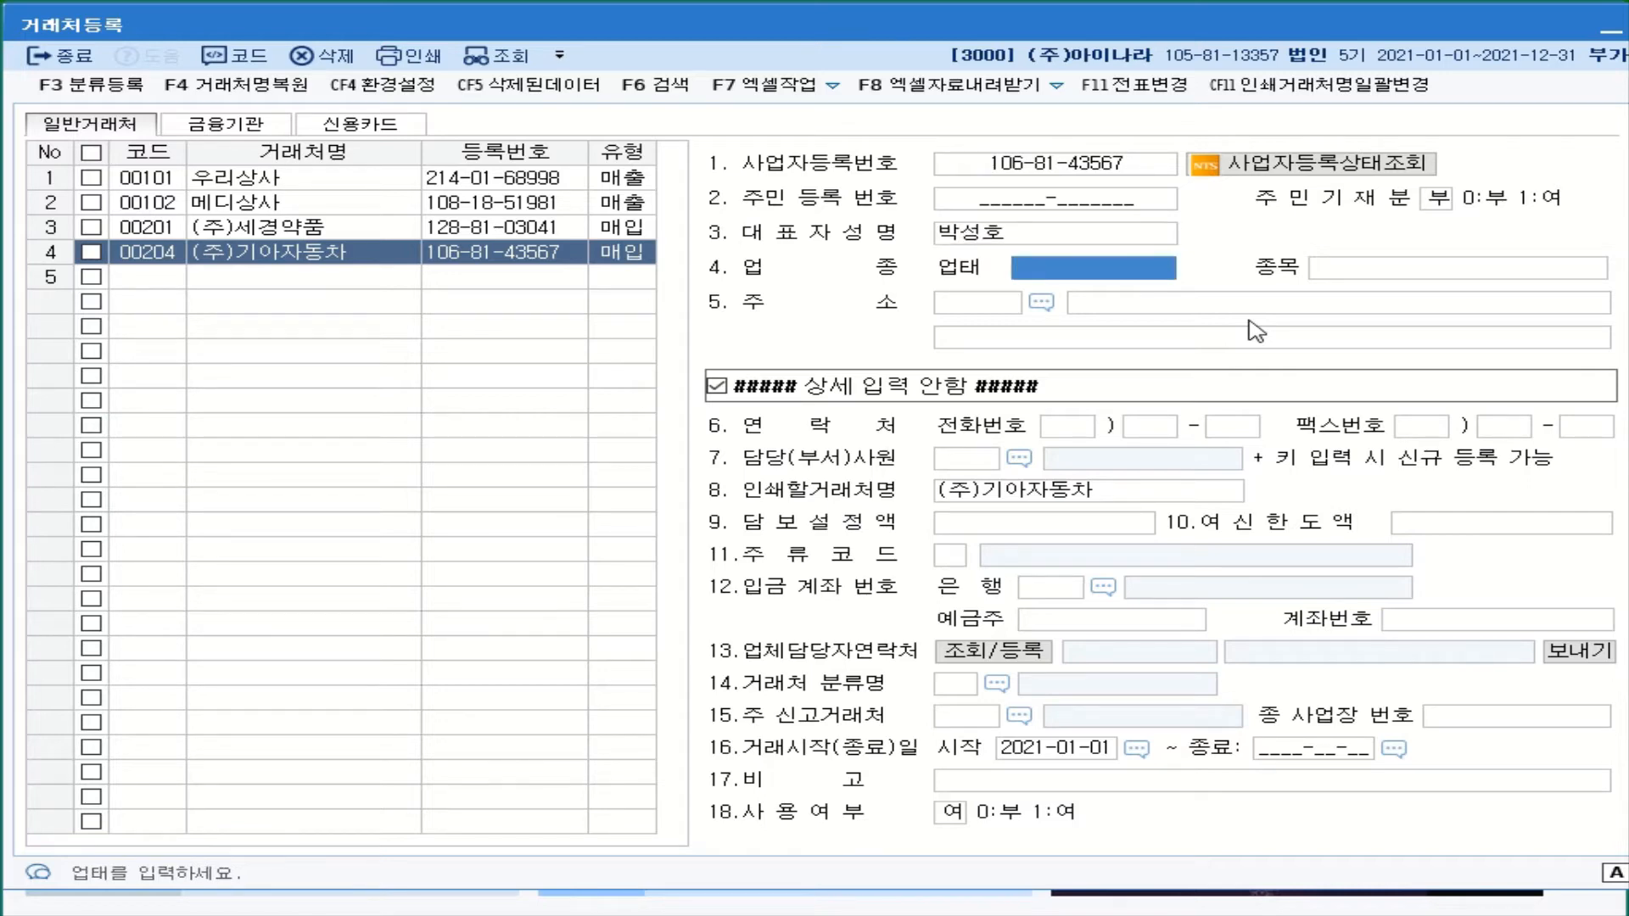
text(도매)
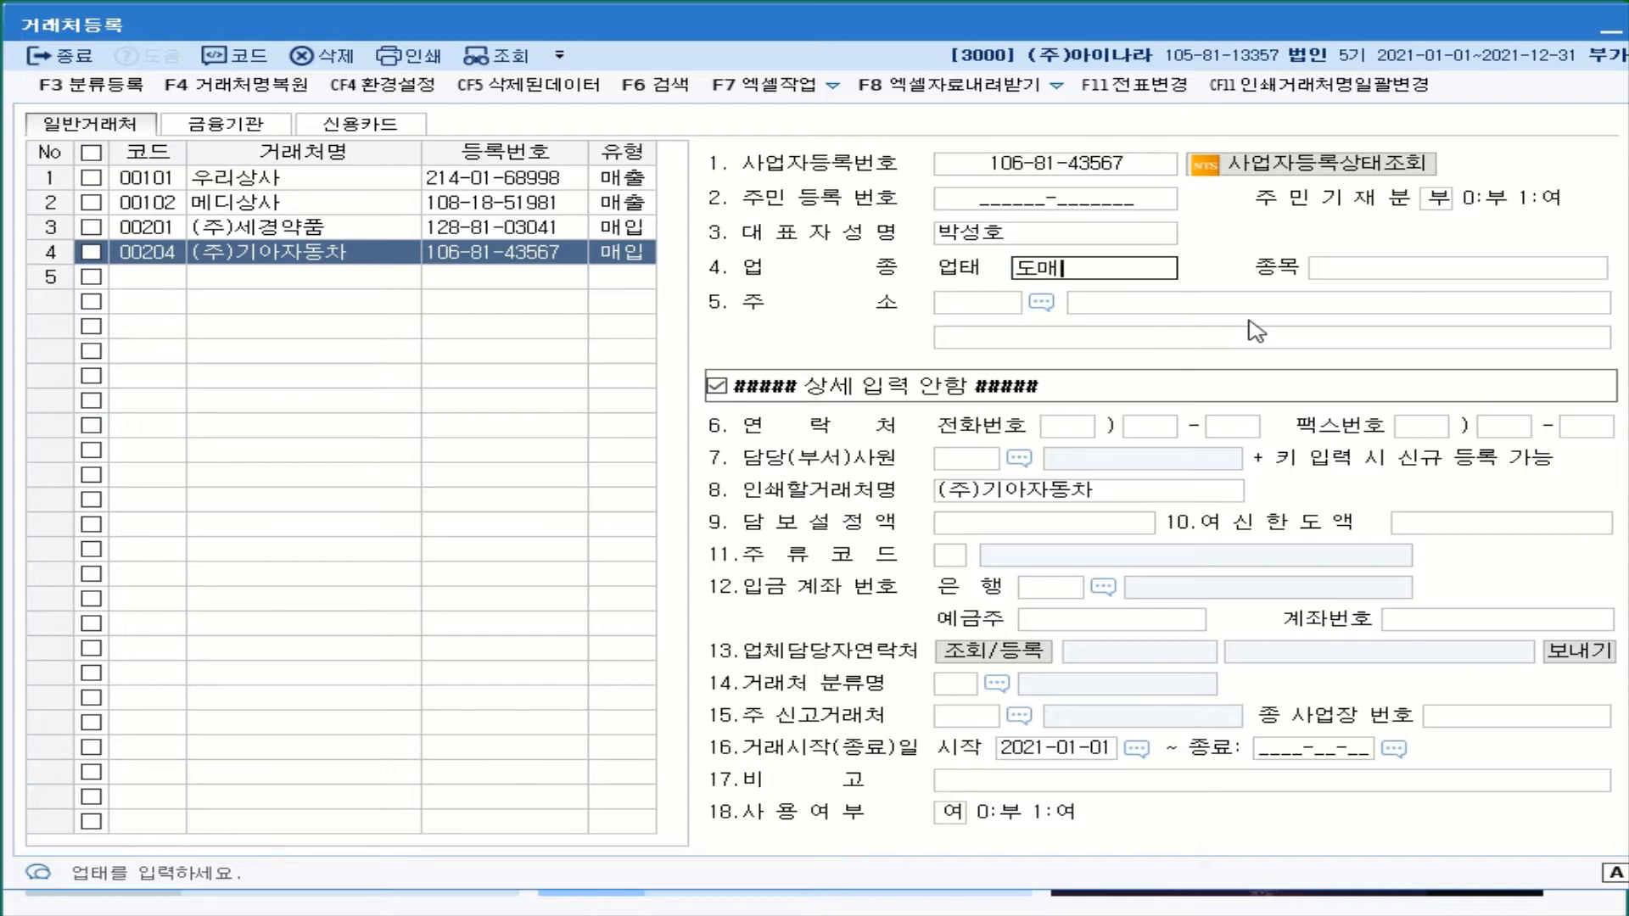
key(Return)
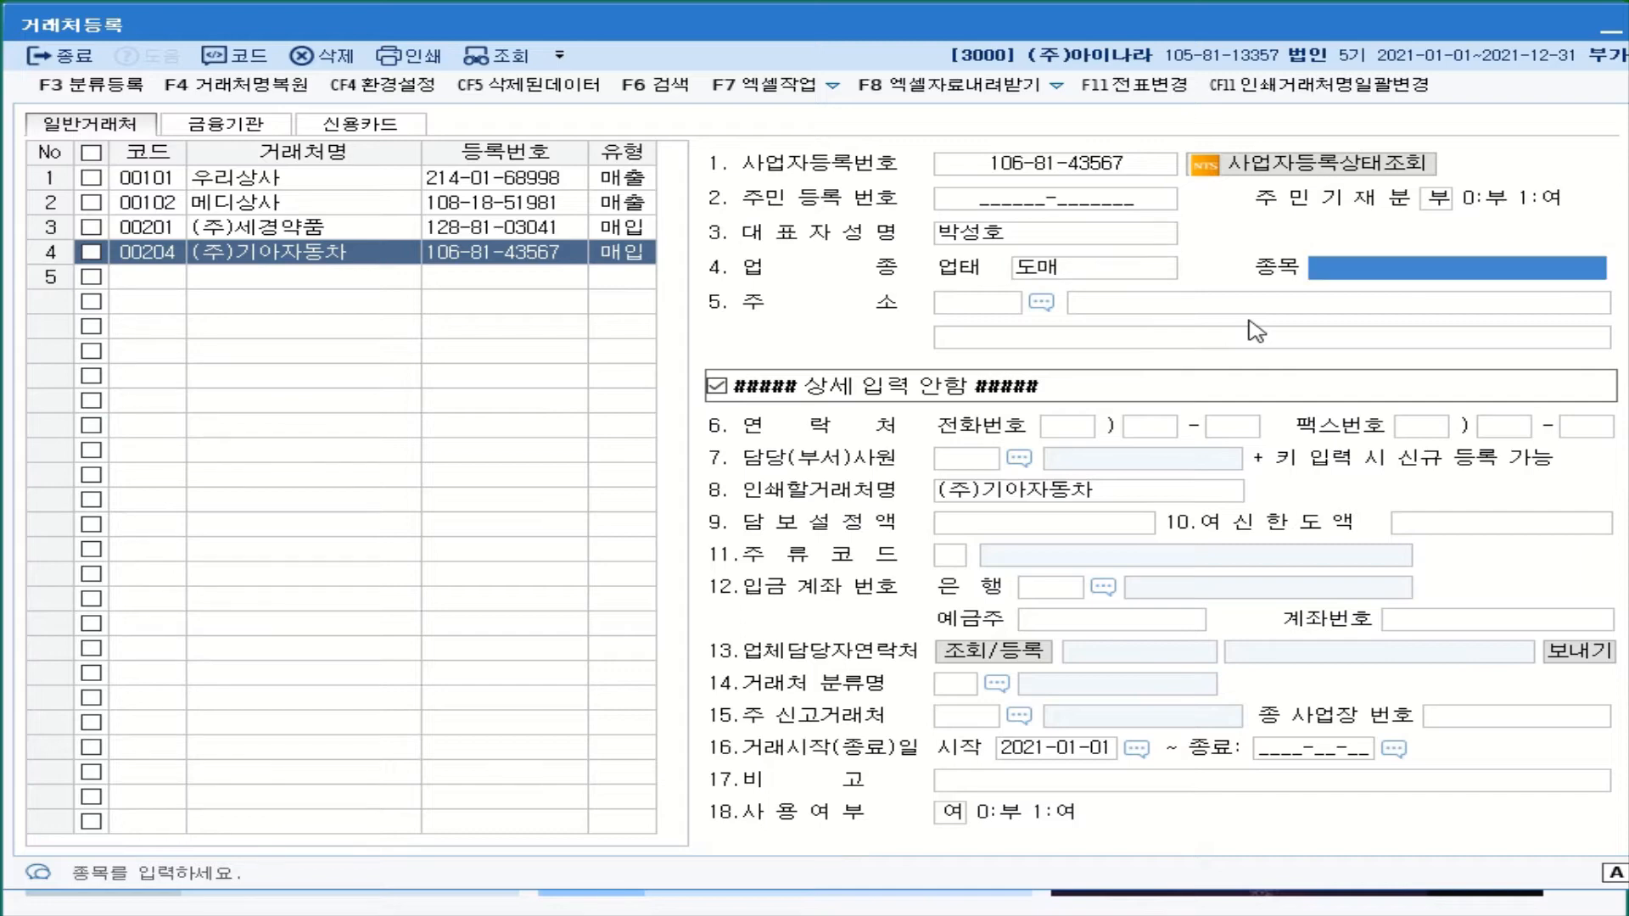
text(지)
key(BackSpace)
text(자동)
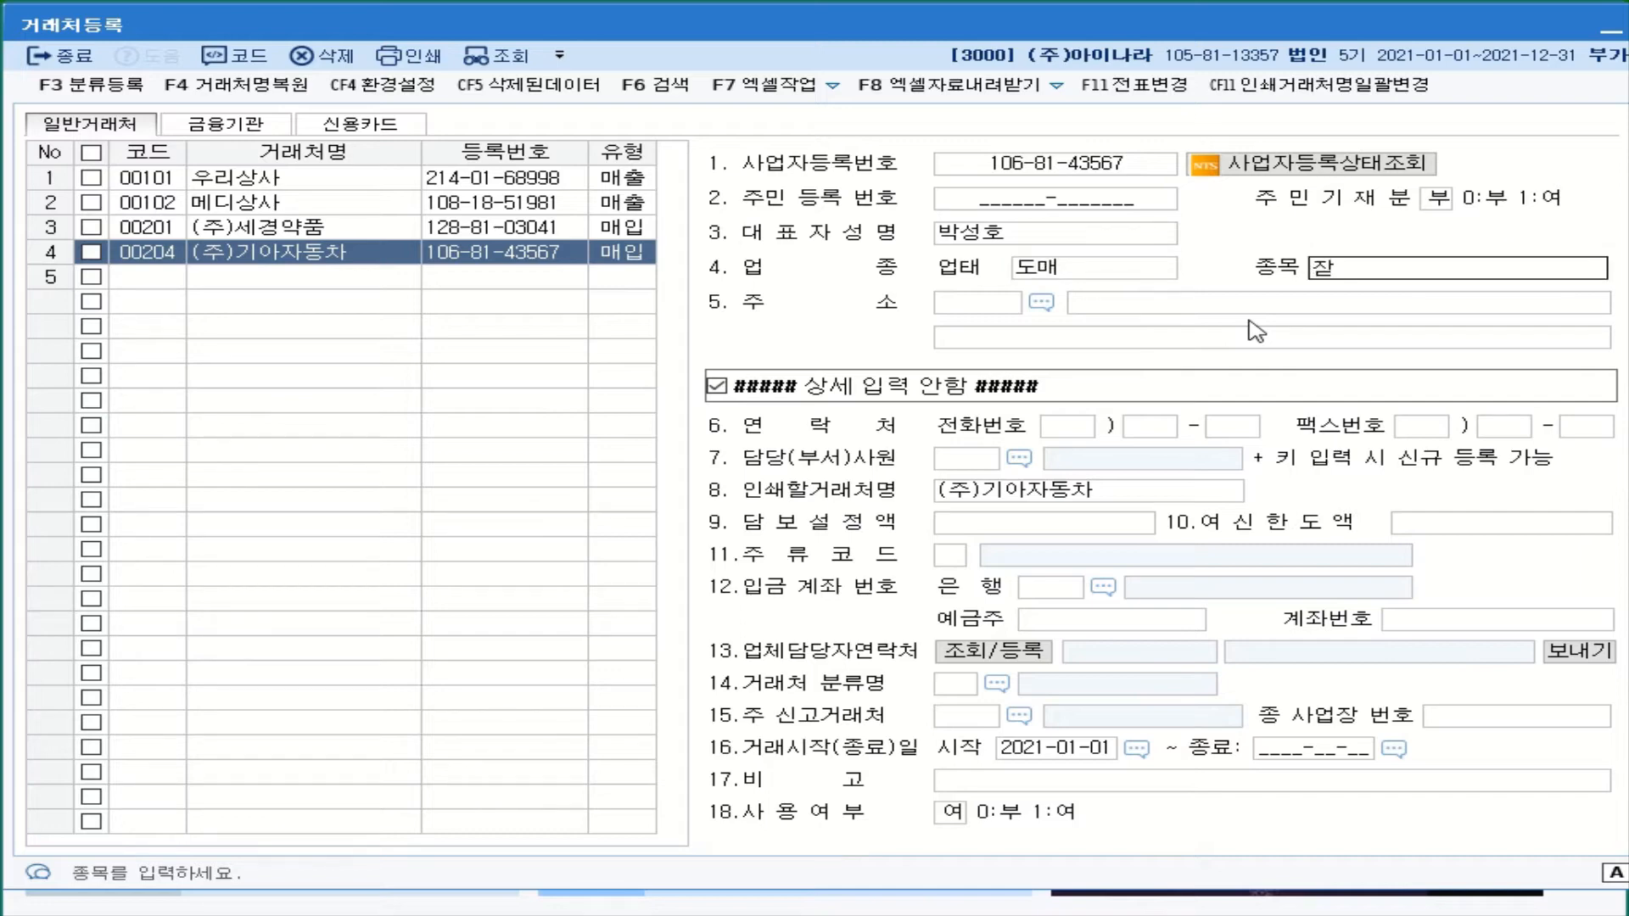
text(차)
key(Return)
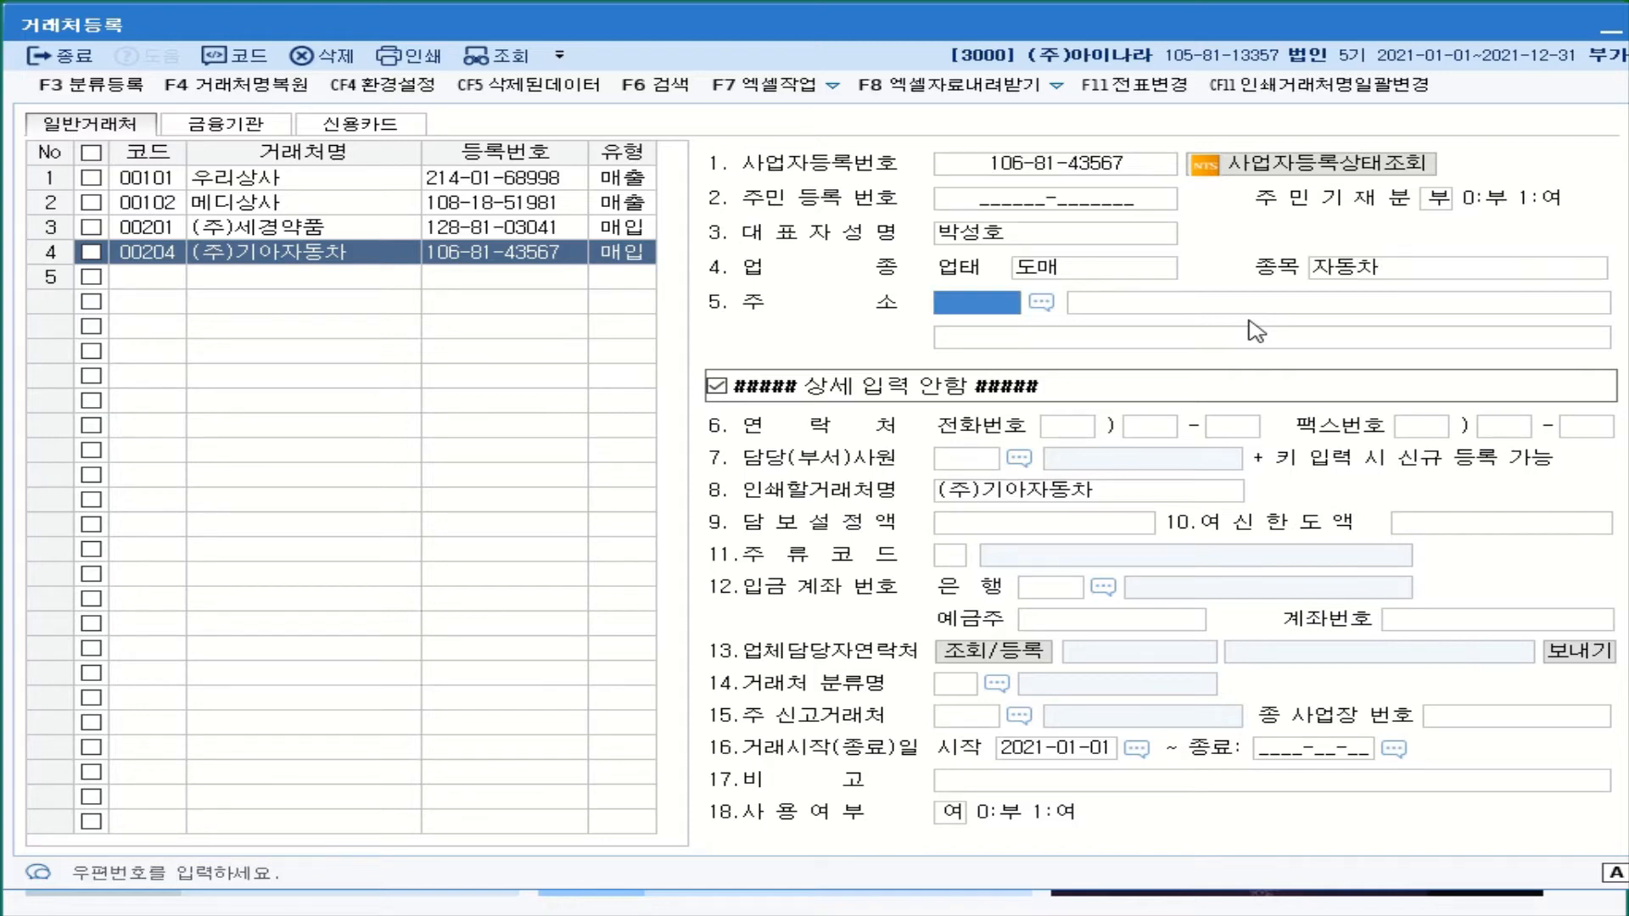
- Type (주)기아자동차's business street address into the 주소 field
click(1220, 305)
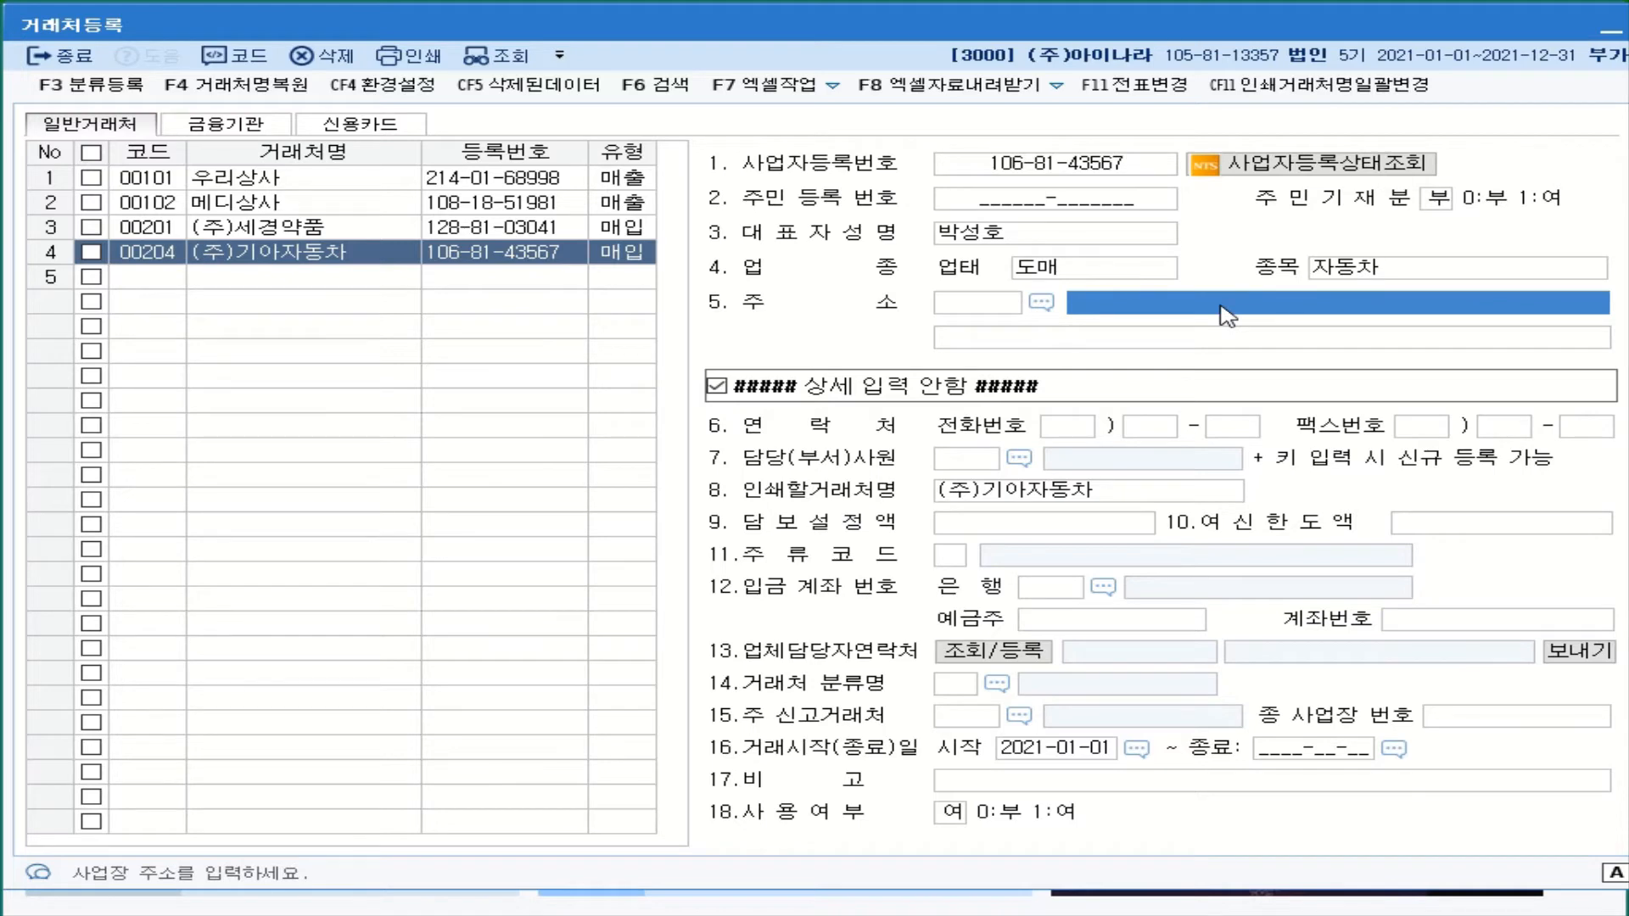
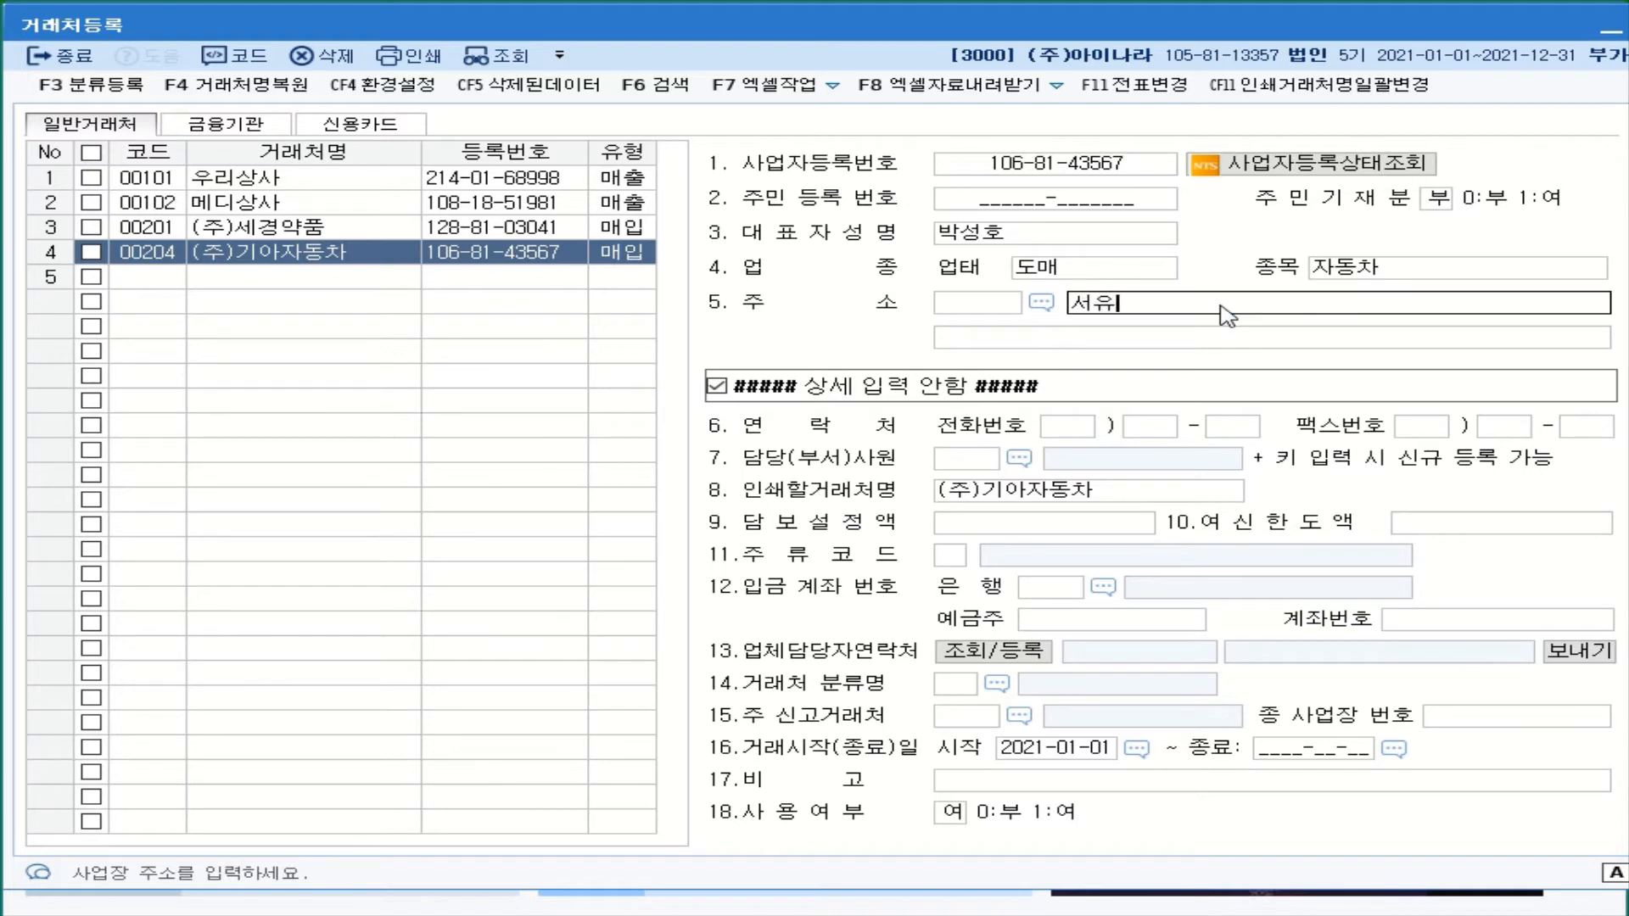
key(Return)
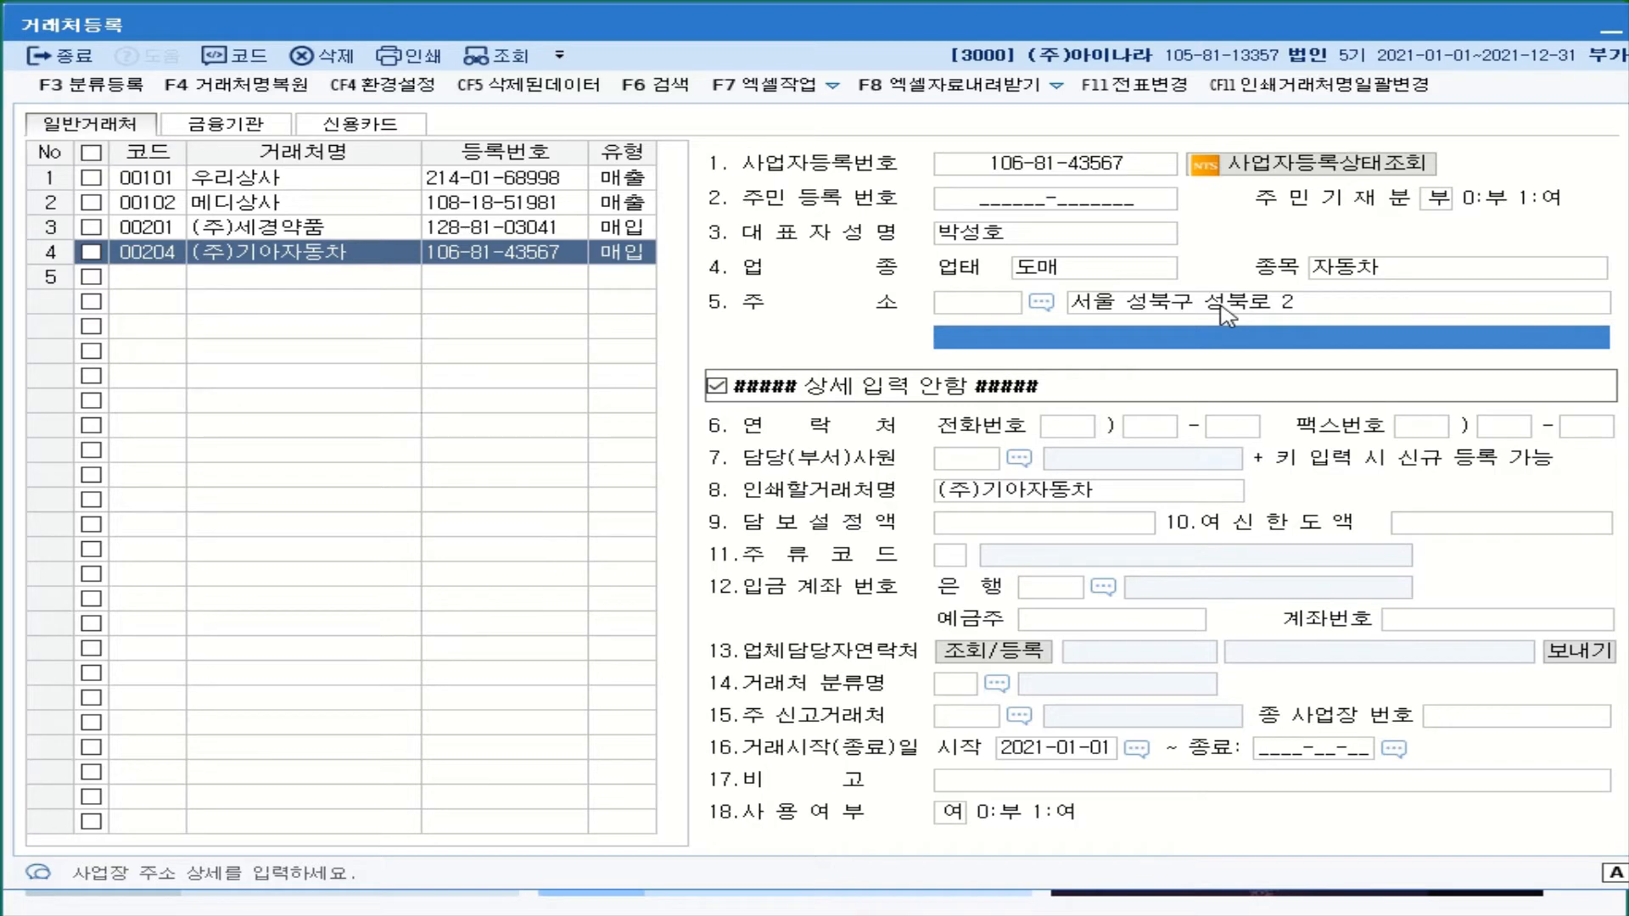
- Add individual customer 00301 in row 5 under the person's name as a 매출 partner
click(158, 283)
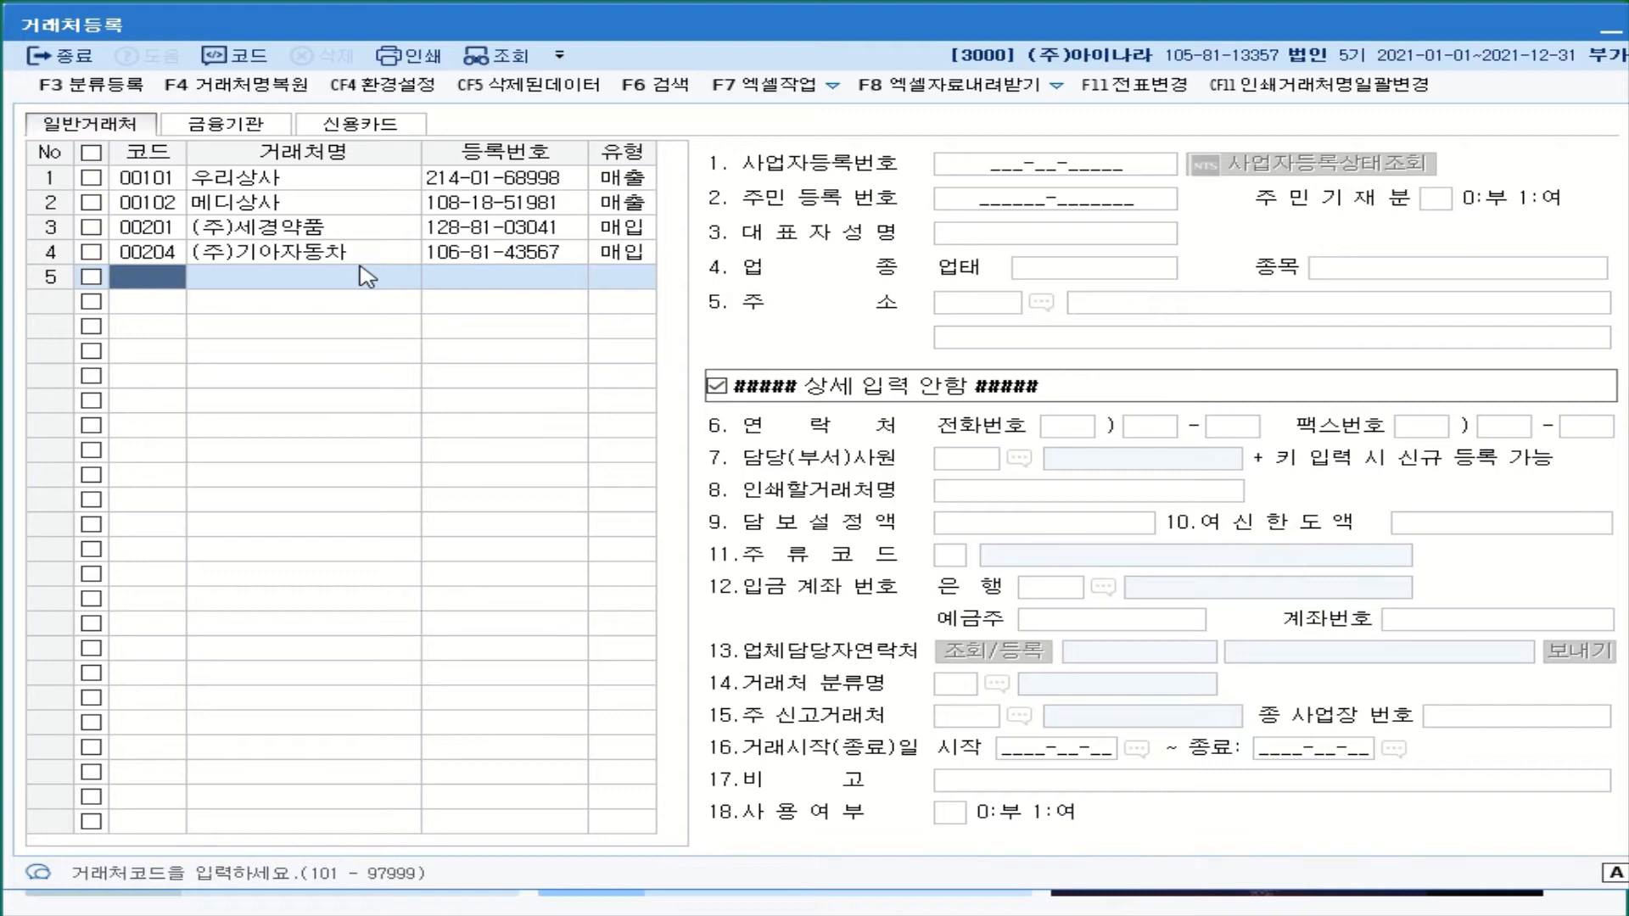
text(301)
key(Return)
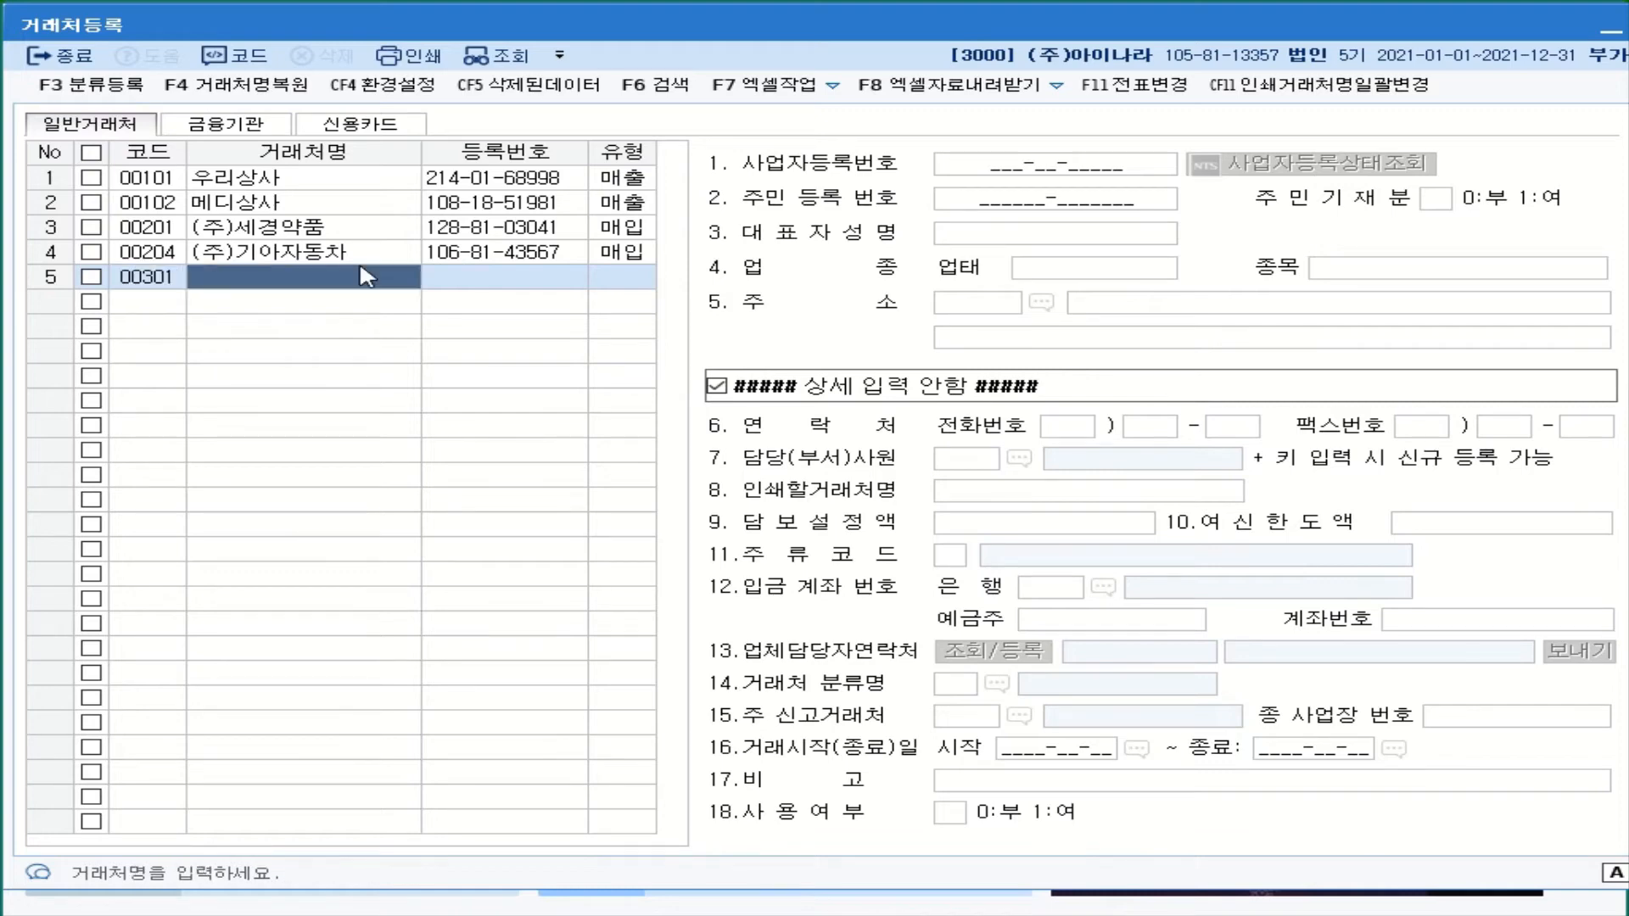
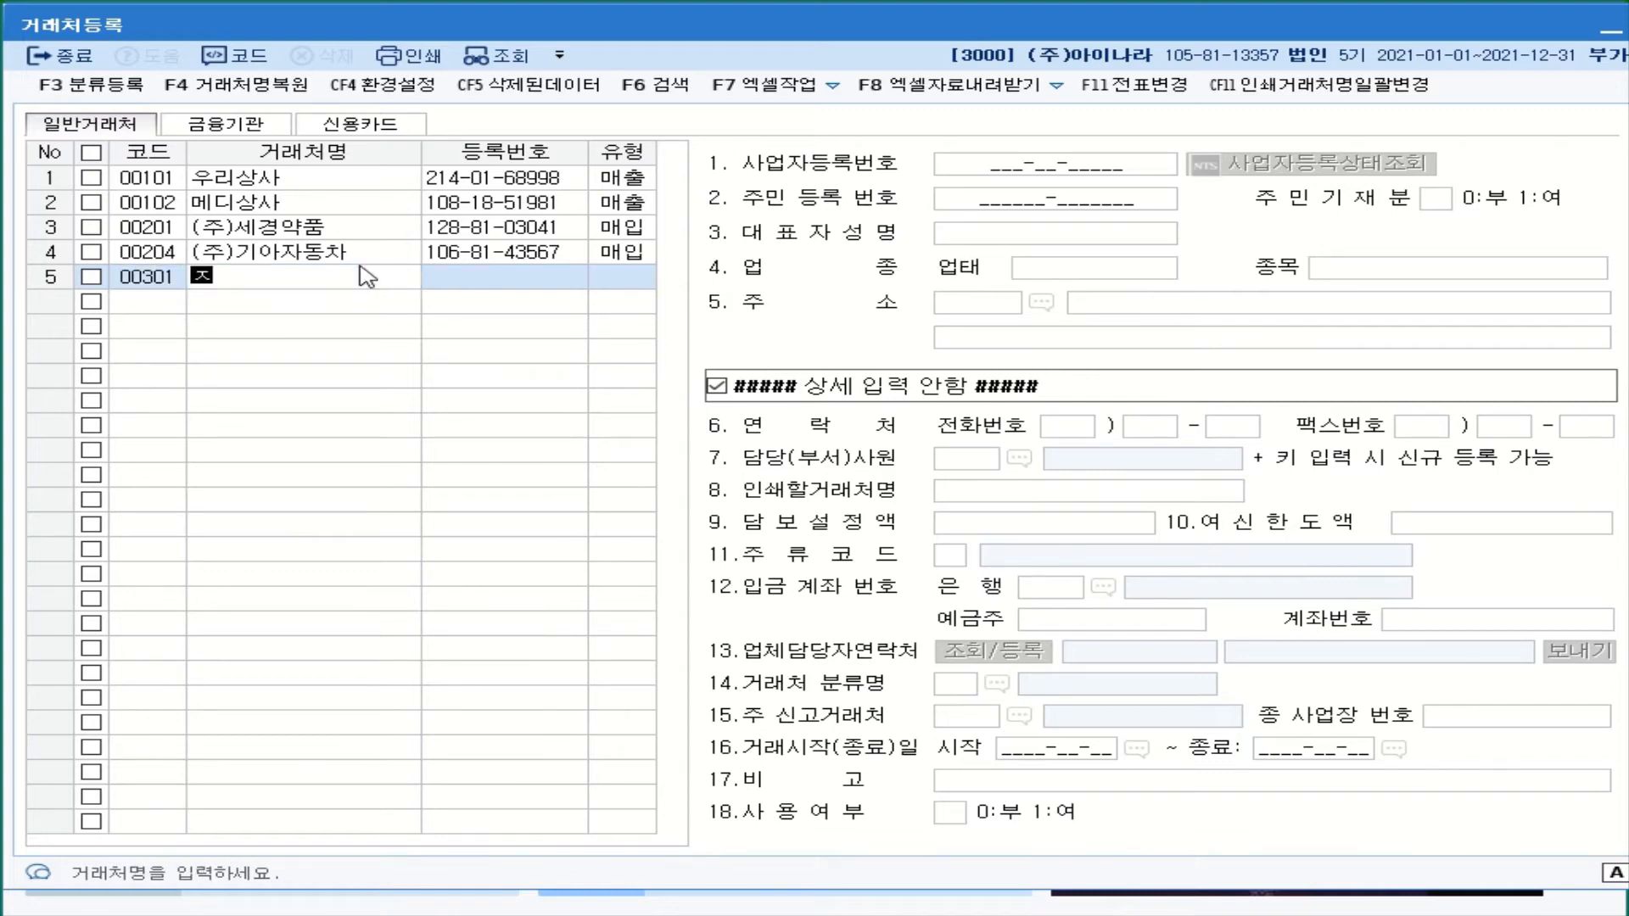
key(Return)
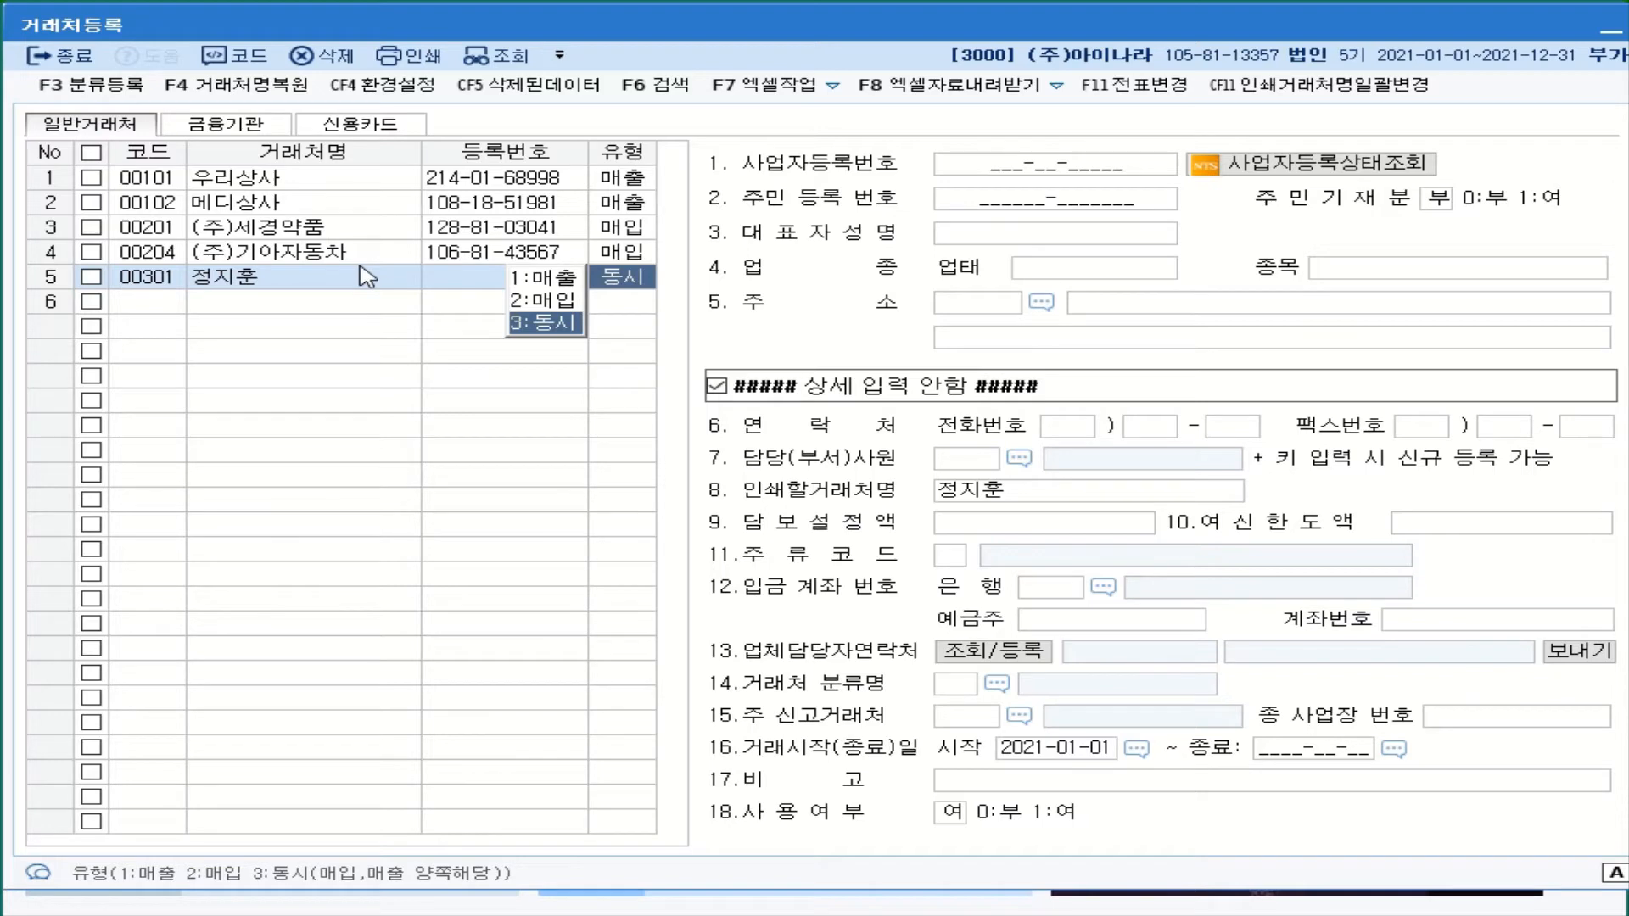
click(547, 280)
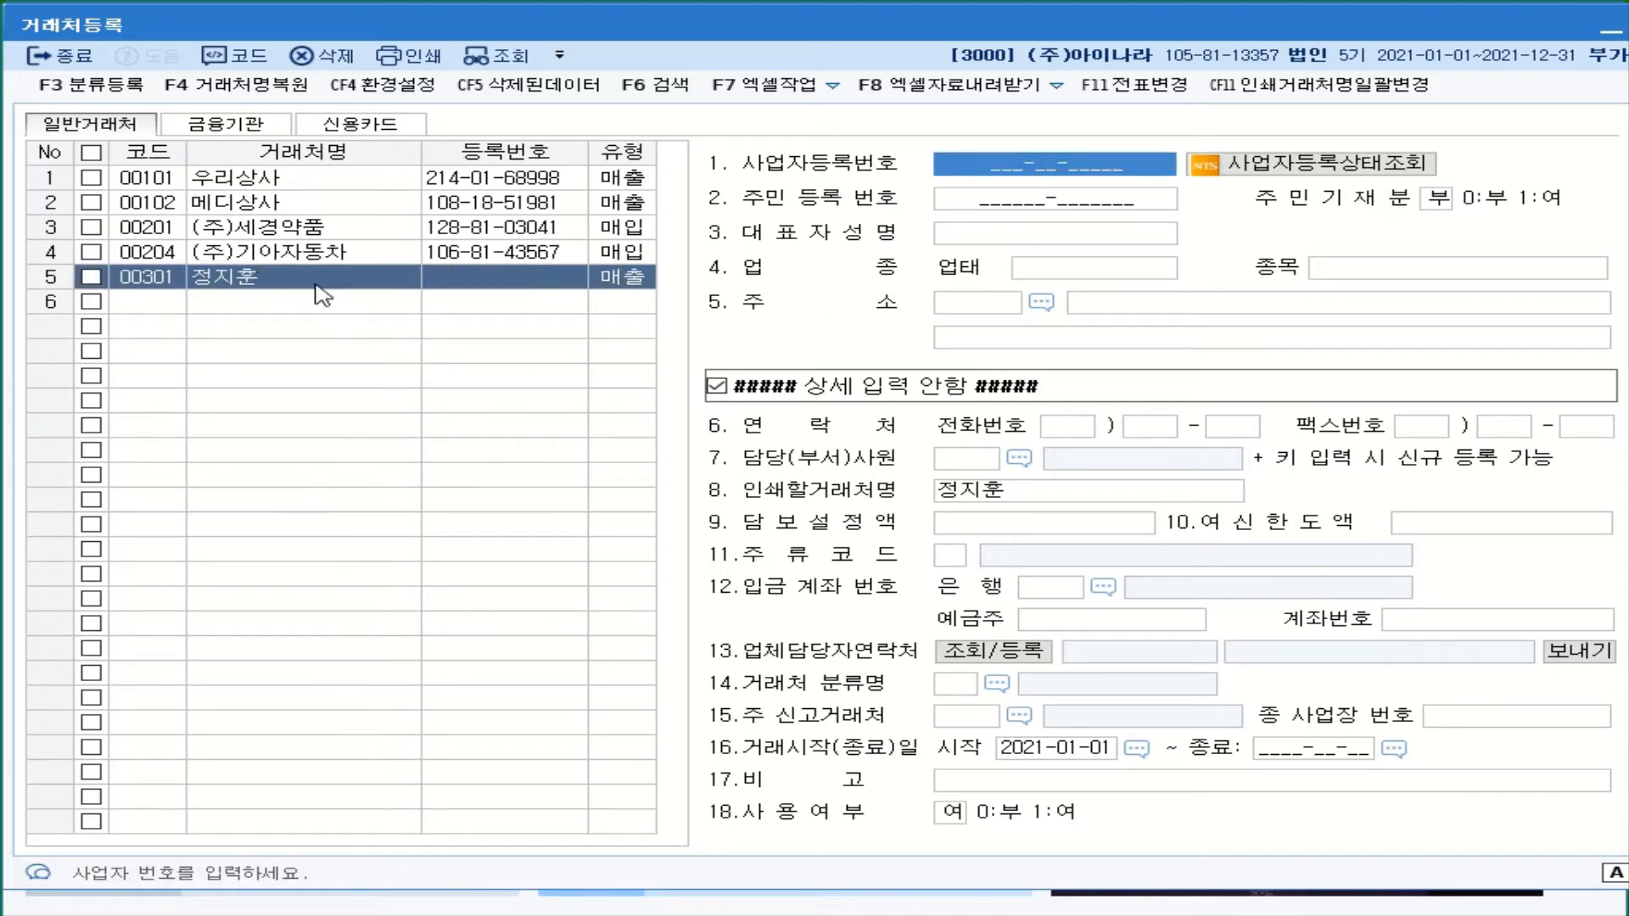
- Enter customer 00301's resident registration number and the corrected representative name
click(1037, 208)
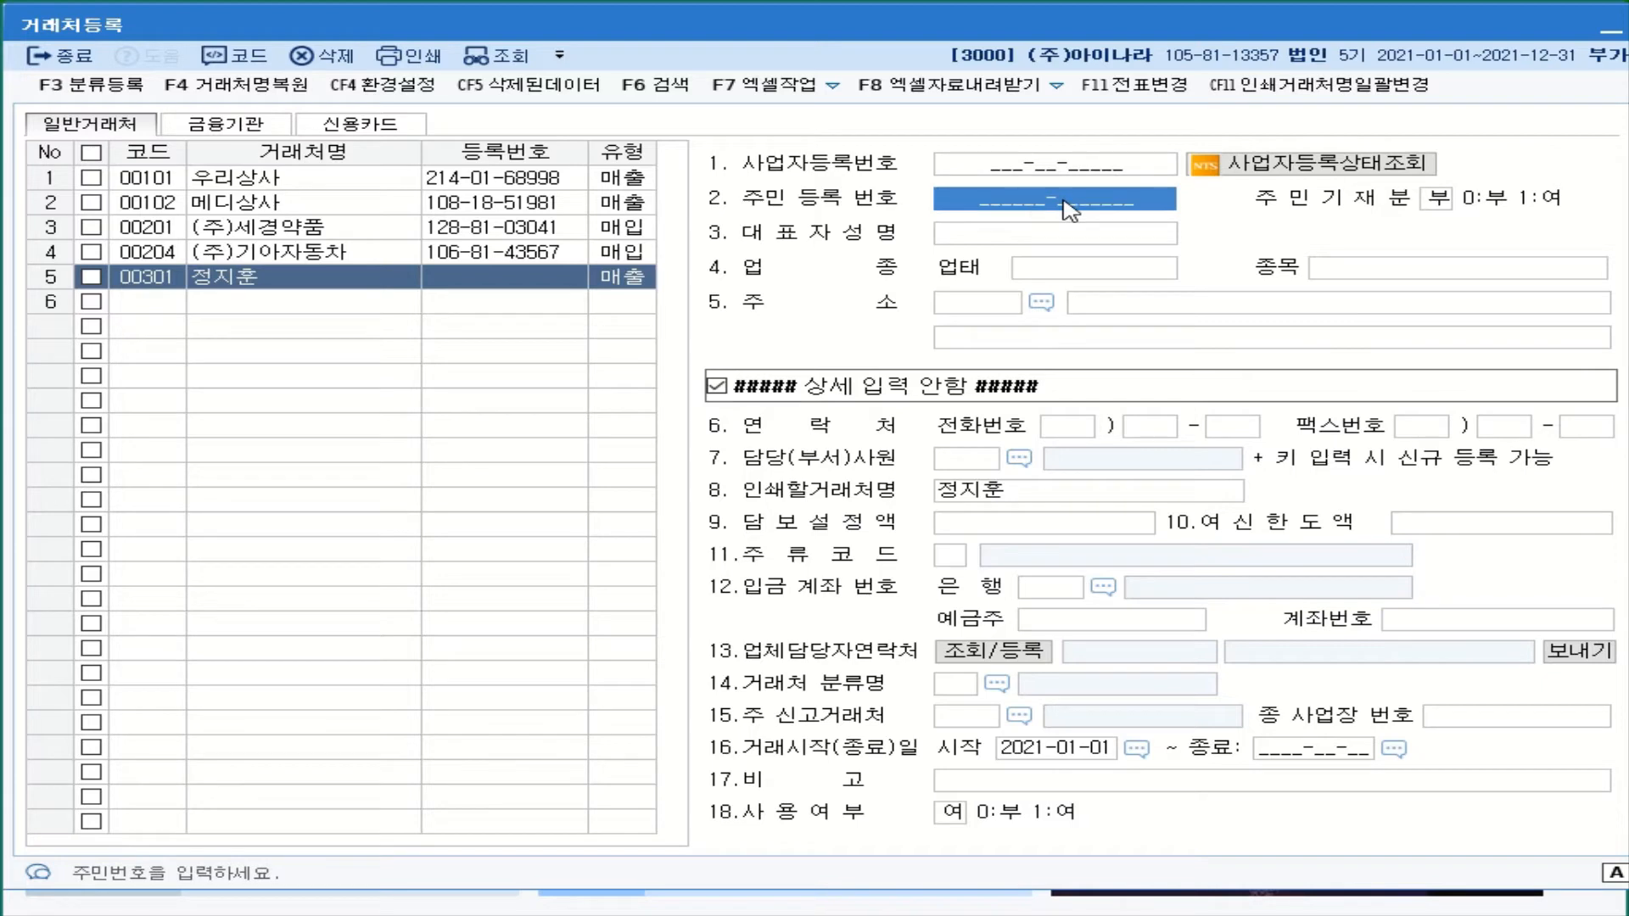
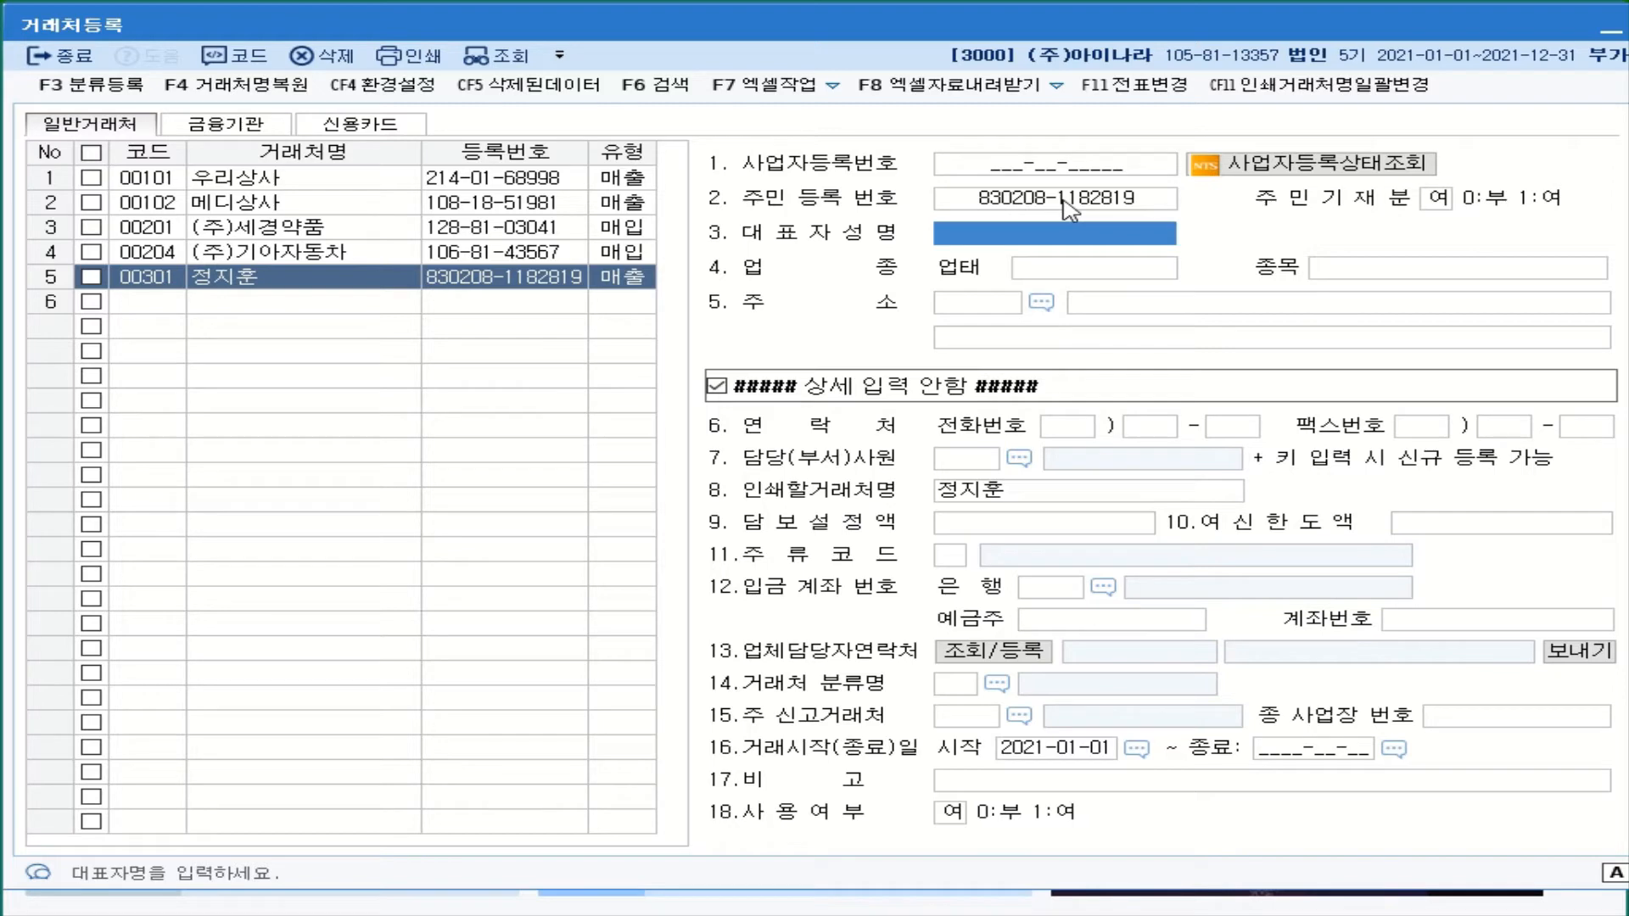
text(절지)
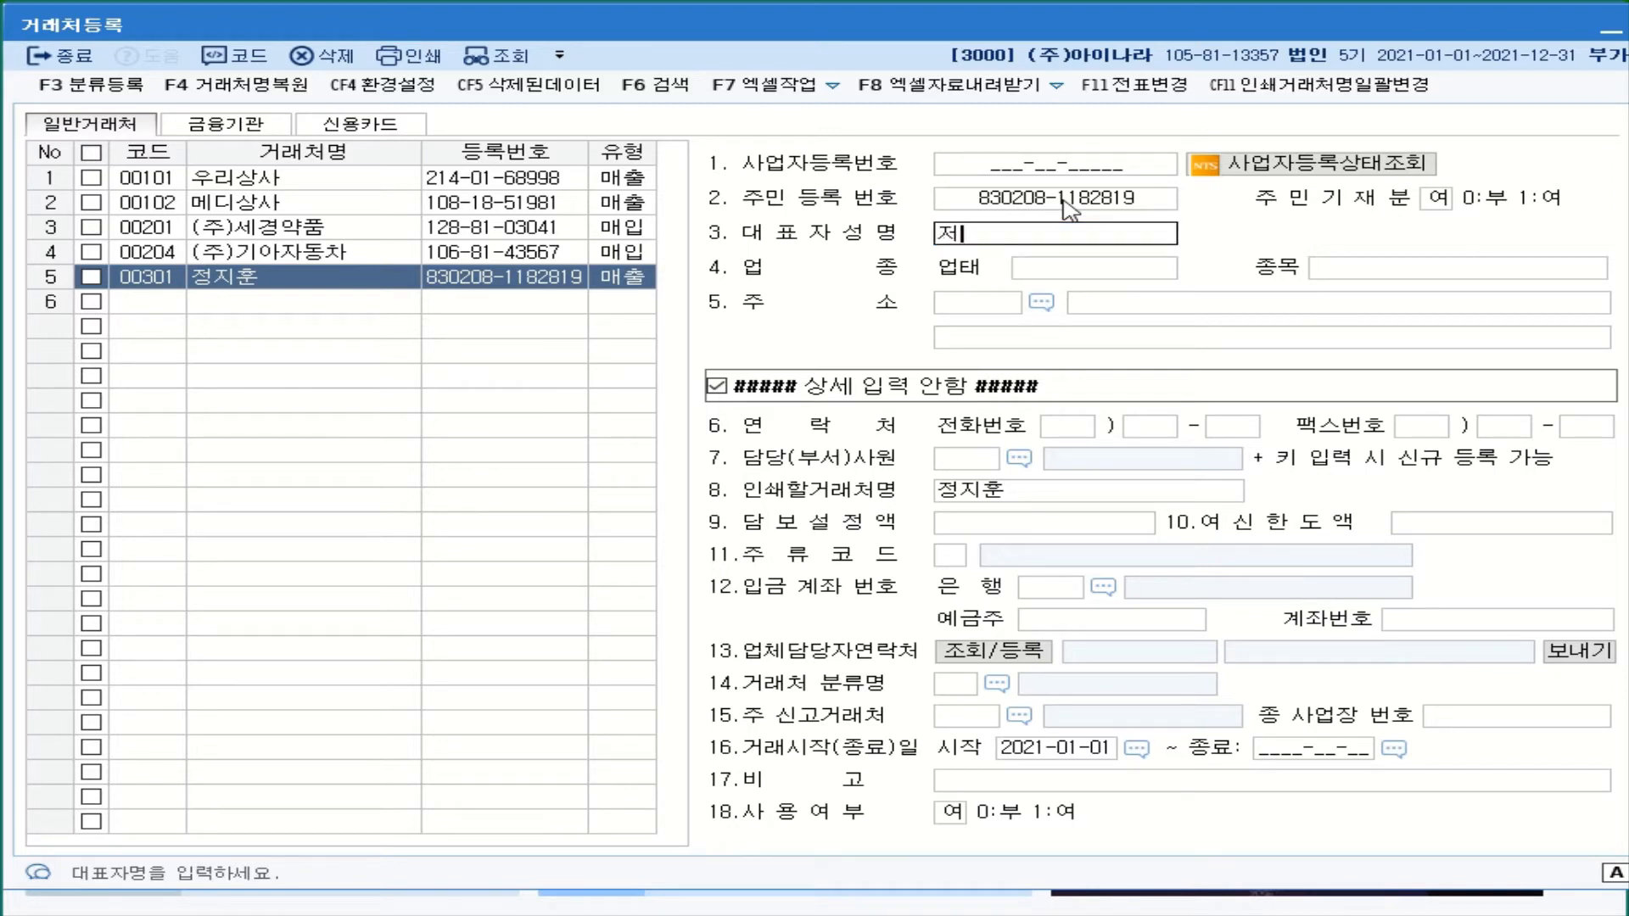
text(훈)
key(BackSpace)
key(BackSpace)
key(BackSpace)
key(Return)
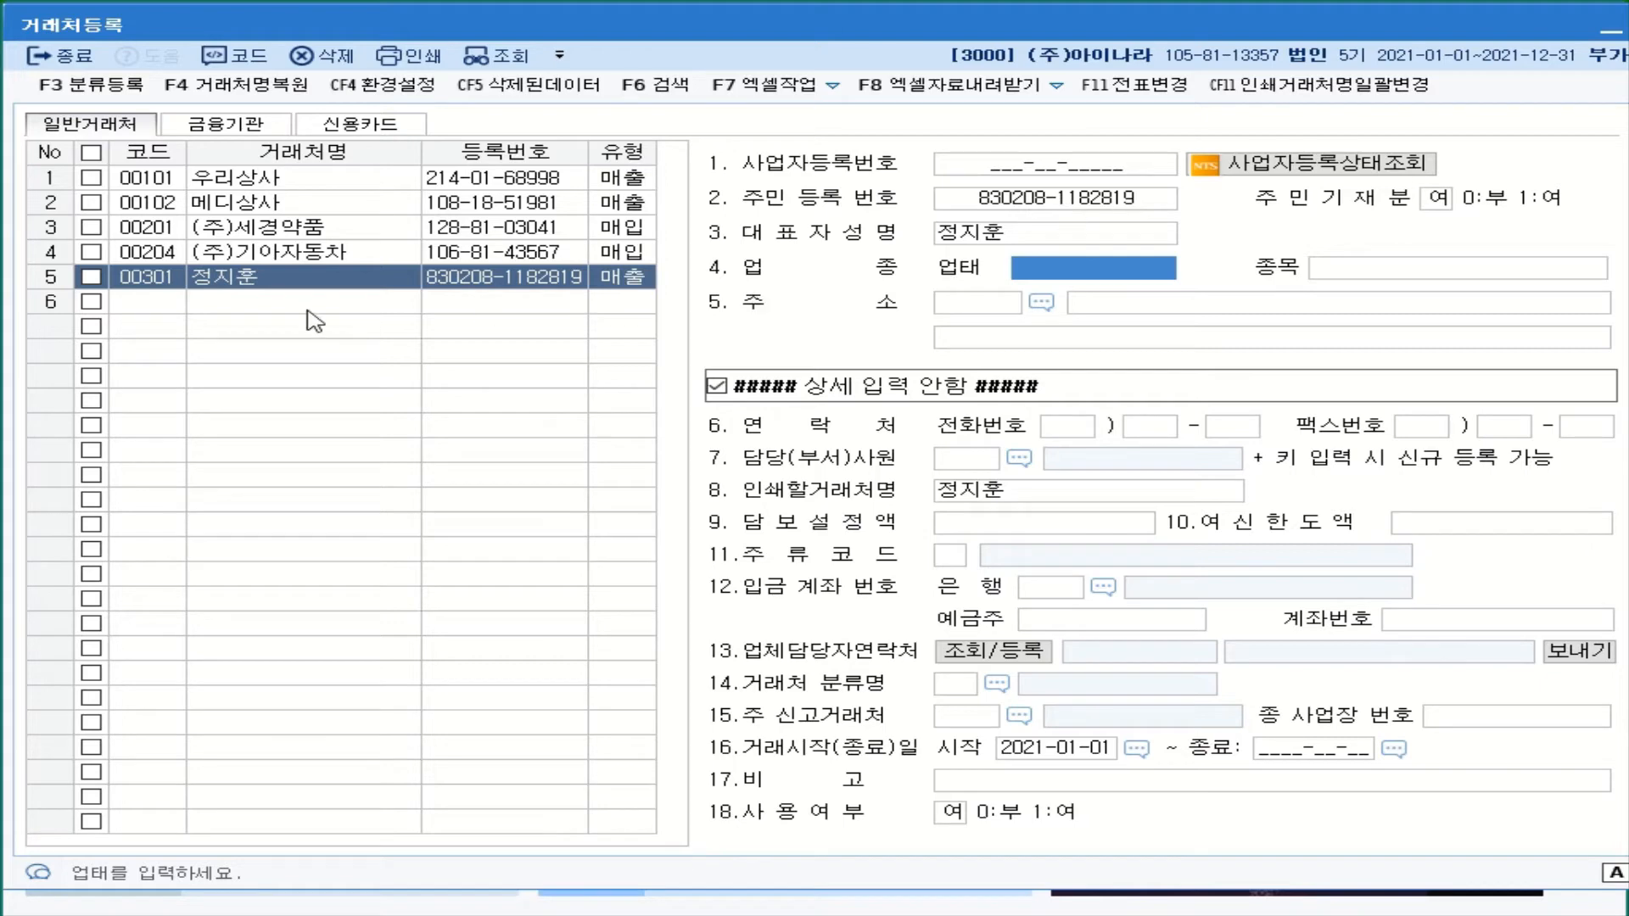
click(179, 304)
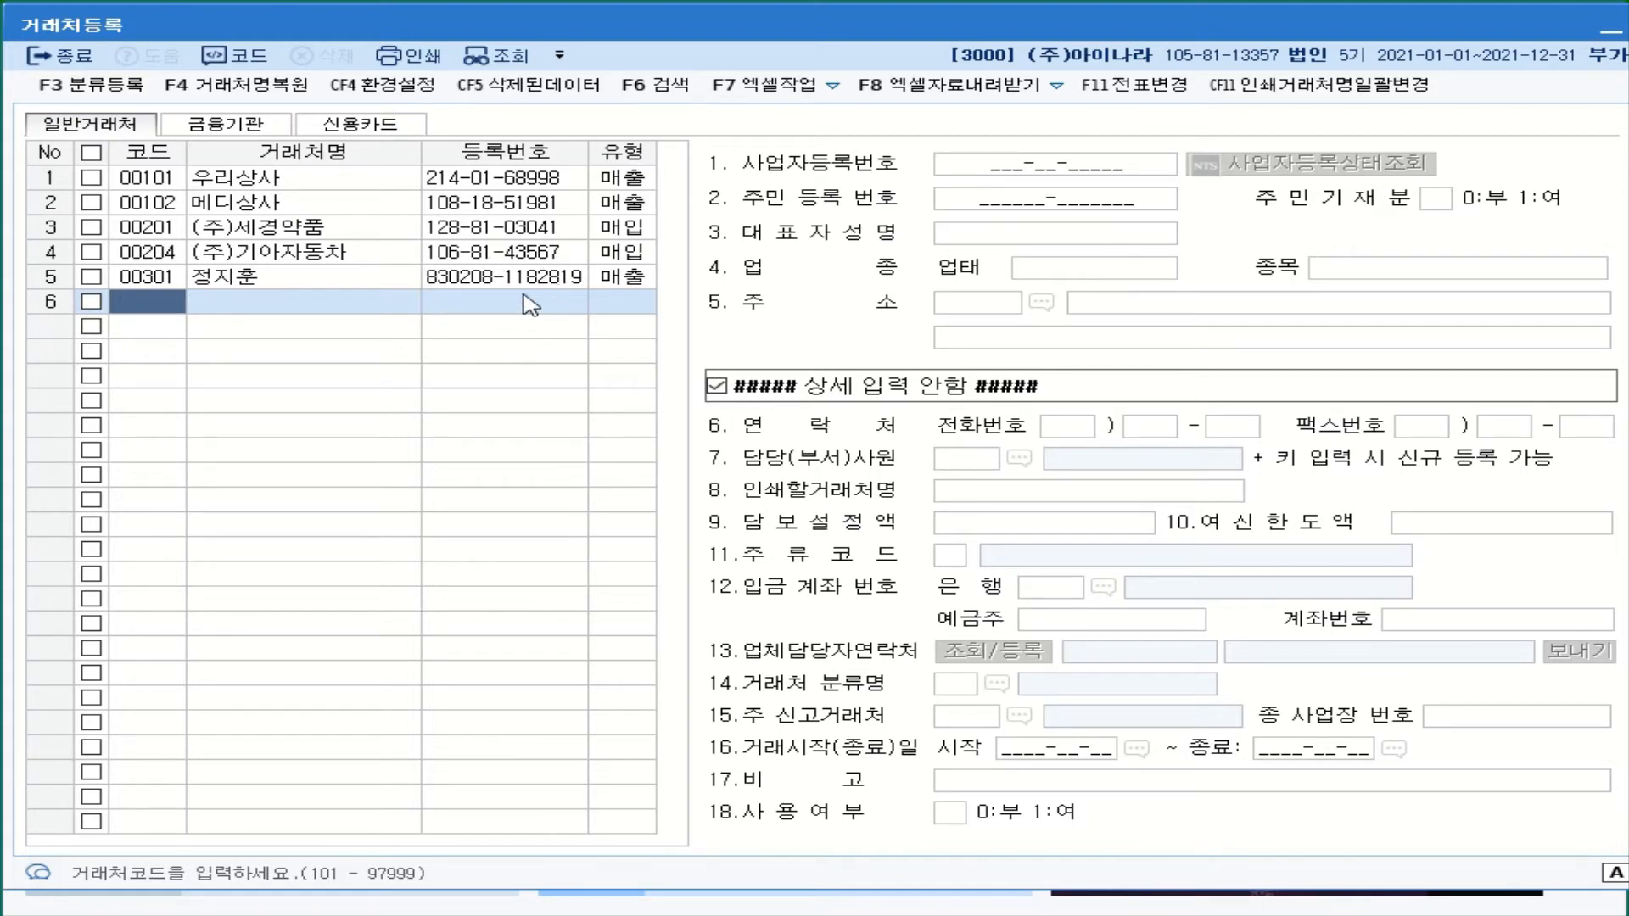
- Add customer 00302 P&G사 in row 6 with type 1:매출, leaving row 7 ready
click(331, 277)
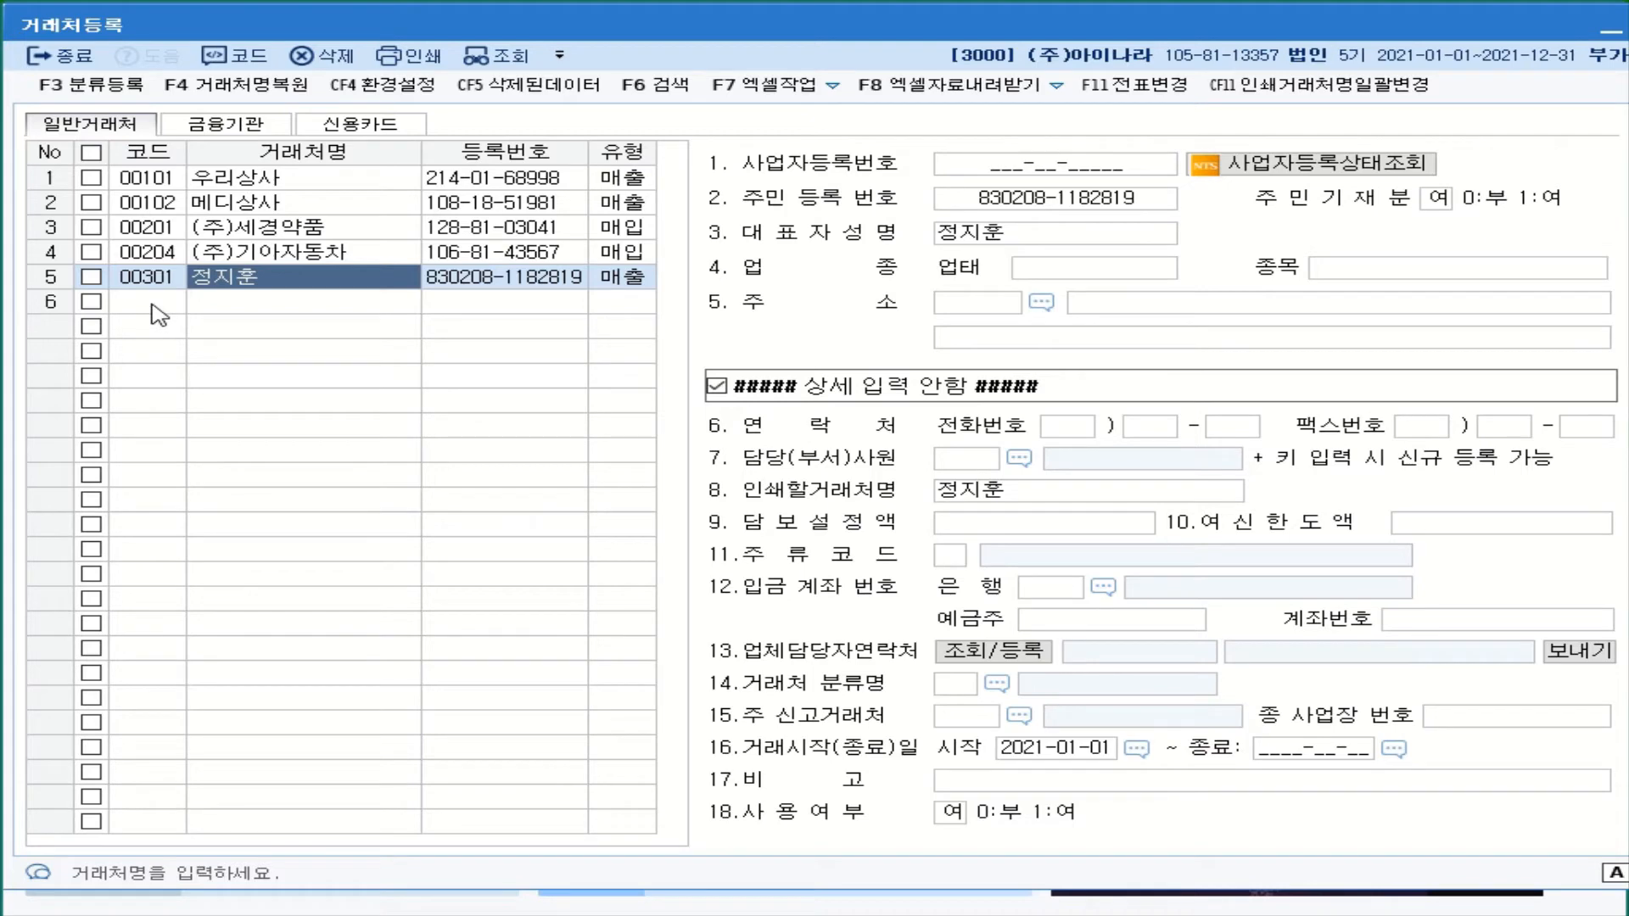
click(153, 308)
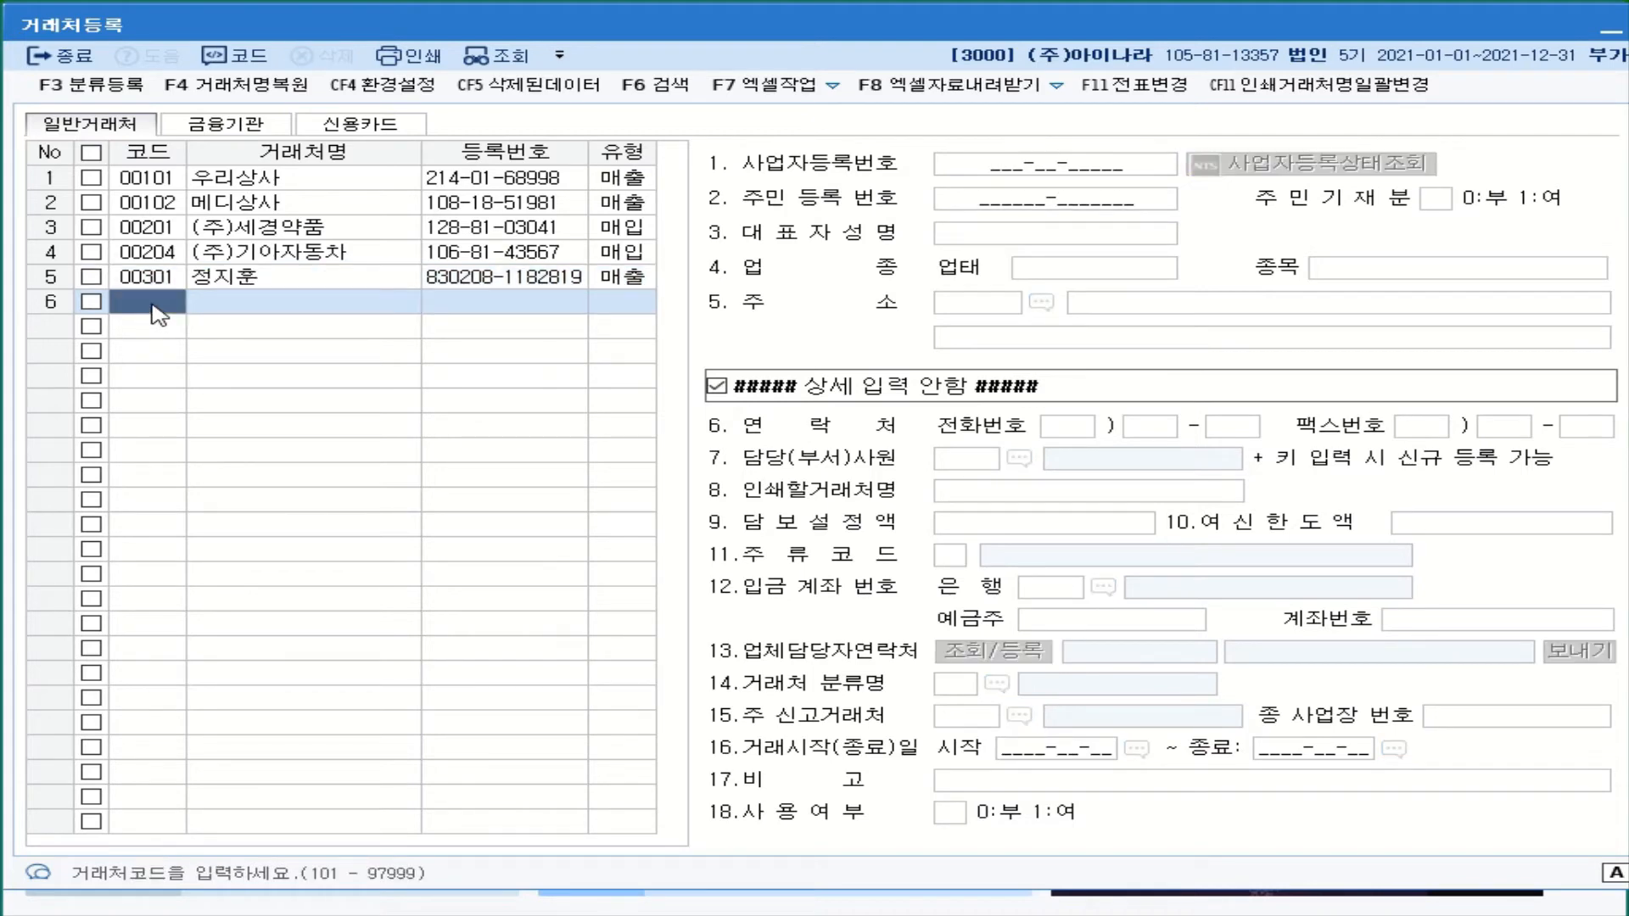
text(302)
key(Return)
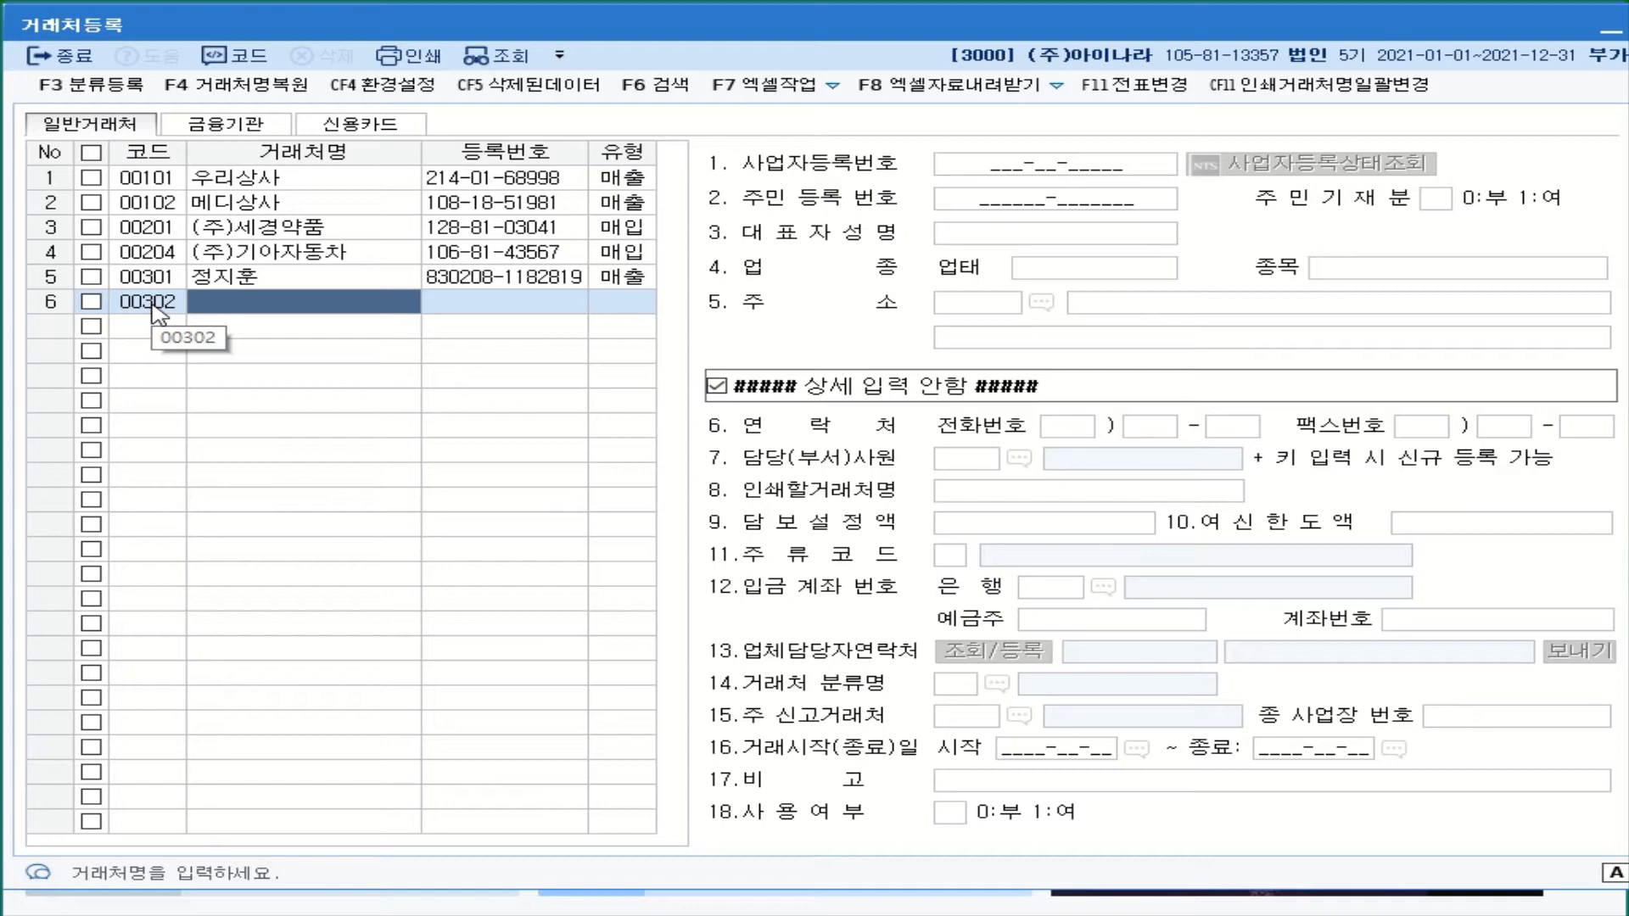
text(ㅁ)
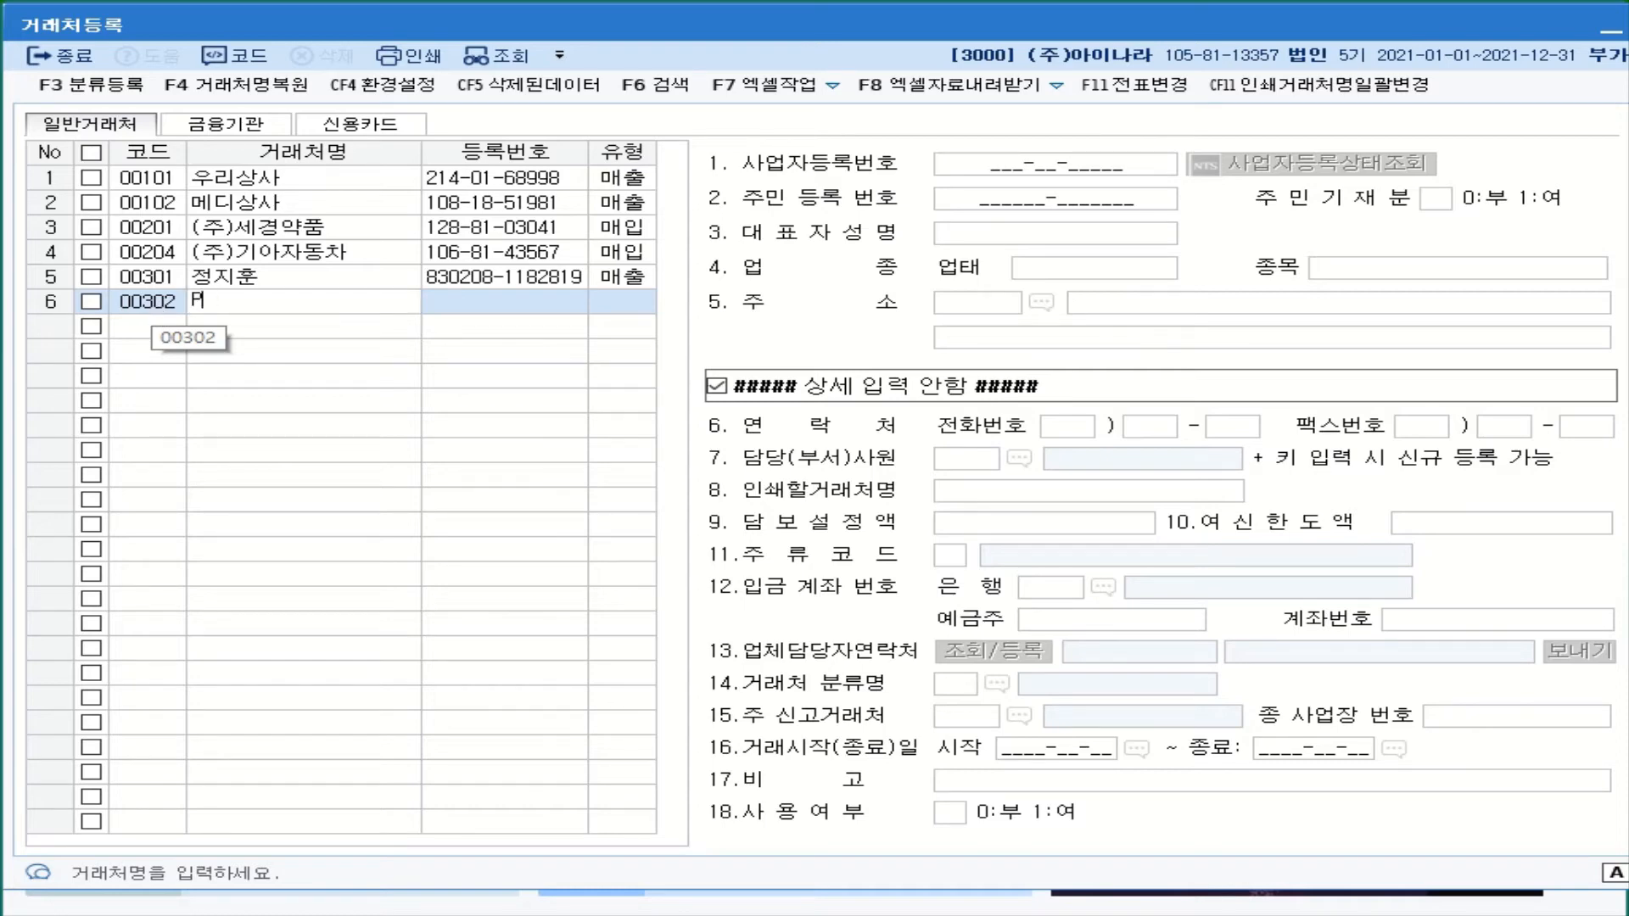
text(&G)
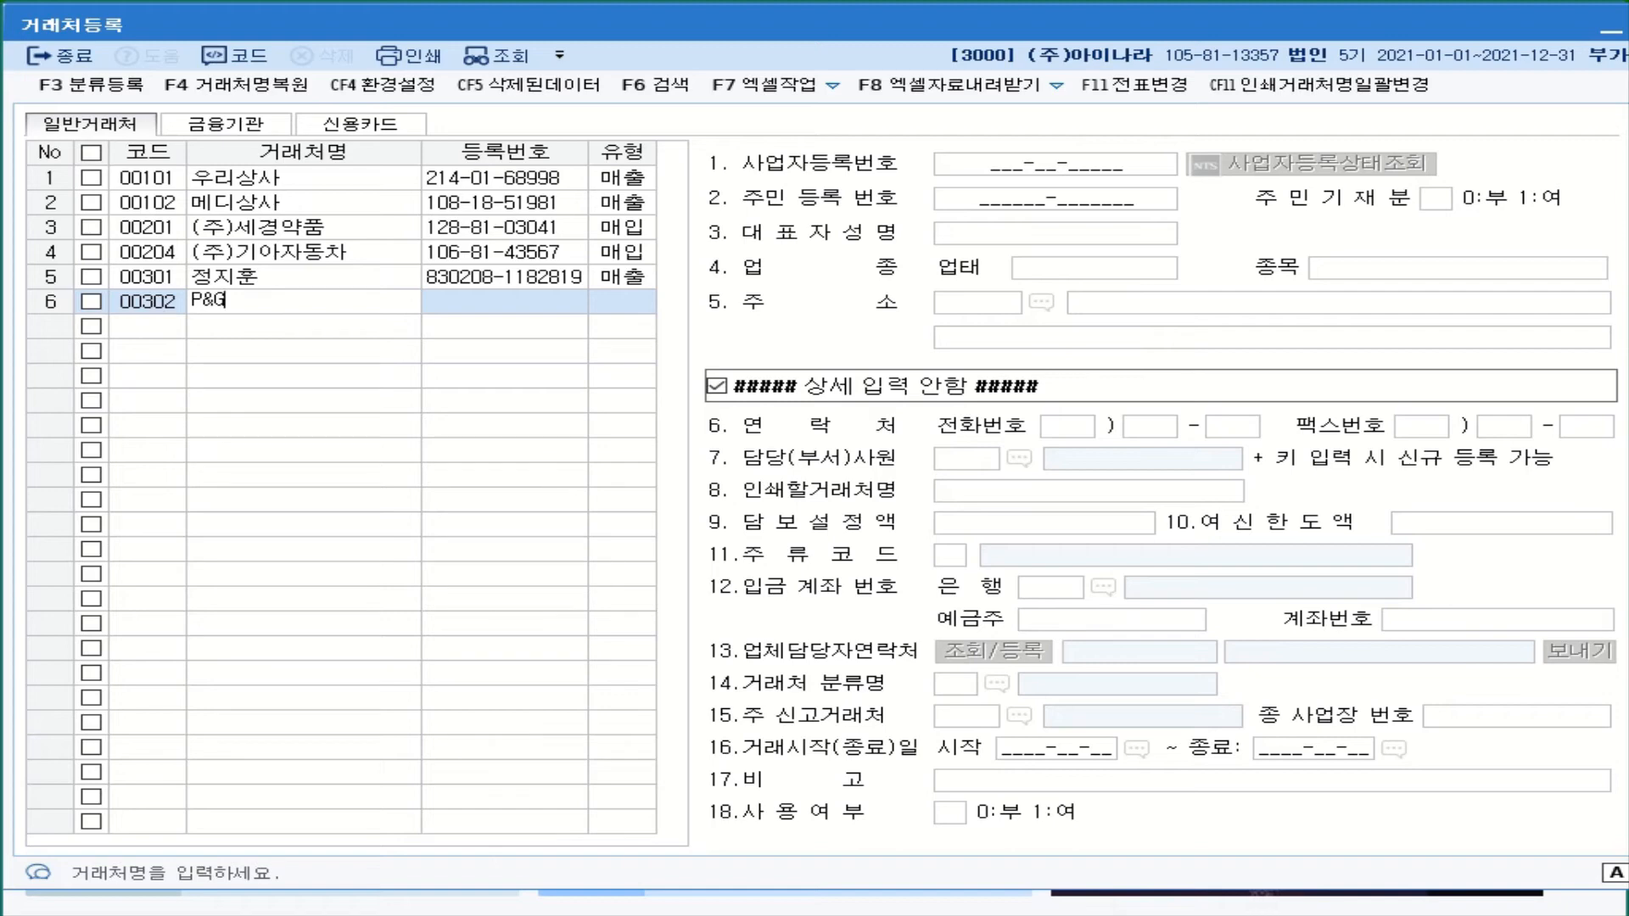
text(ㄱ)
key(BackSpace)
text(사)
key(Return)
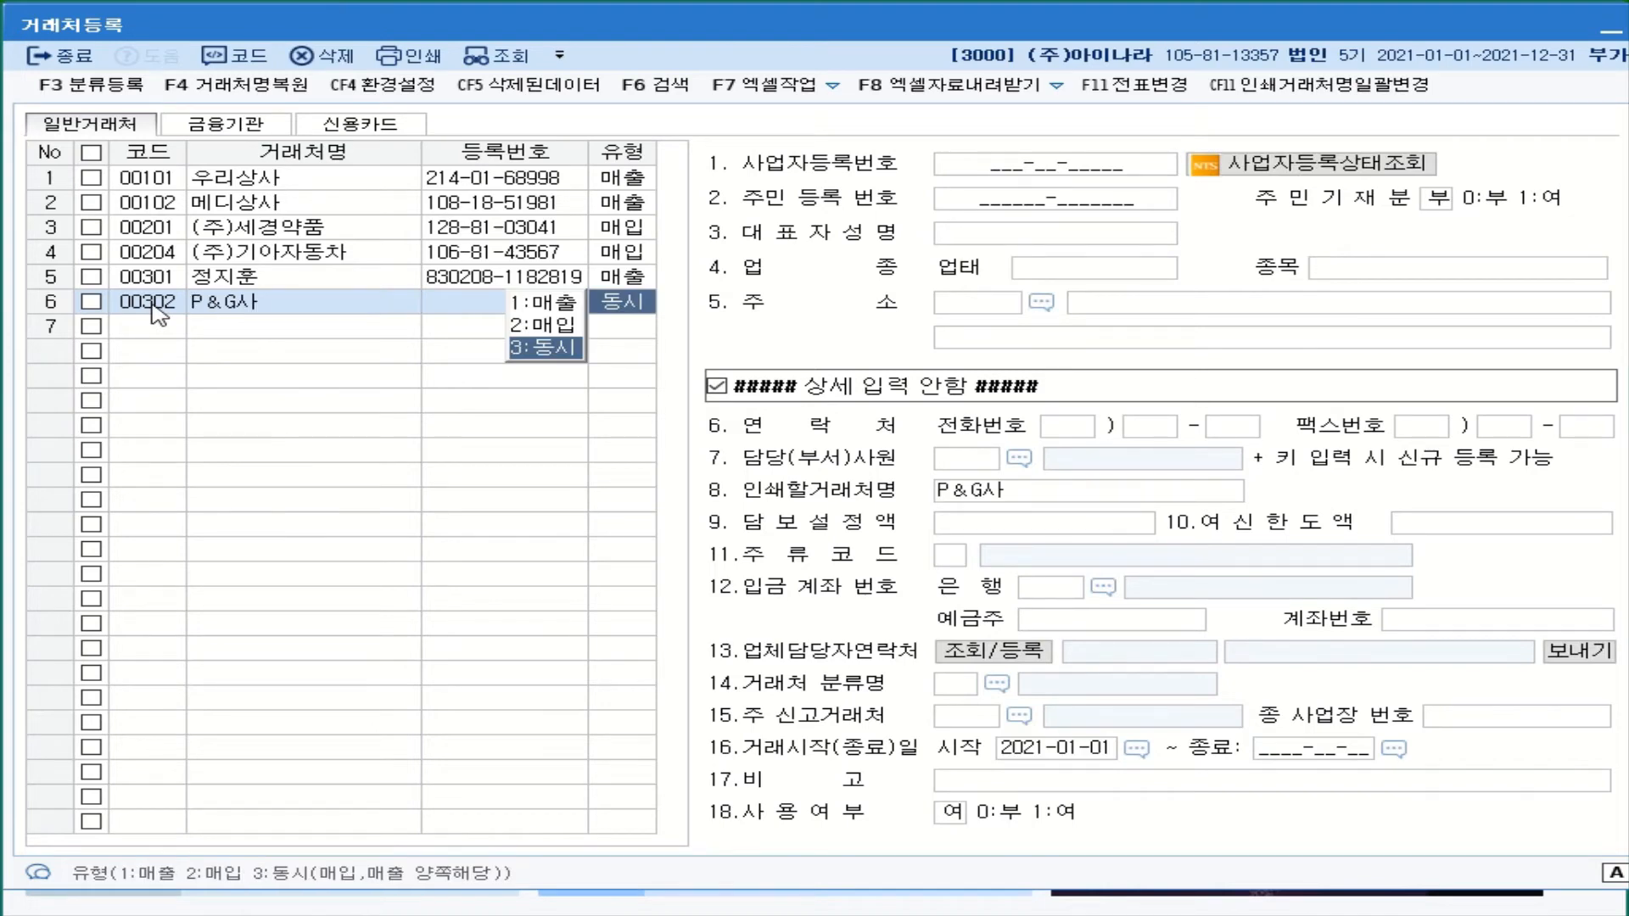
click(540, 304)
click(224, 331)
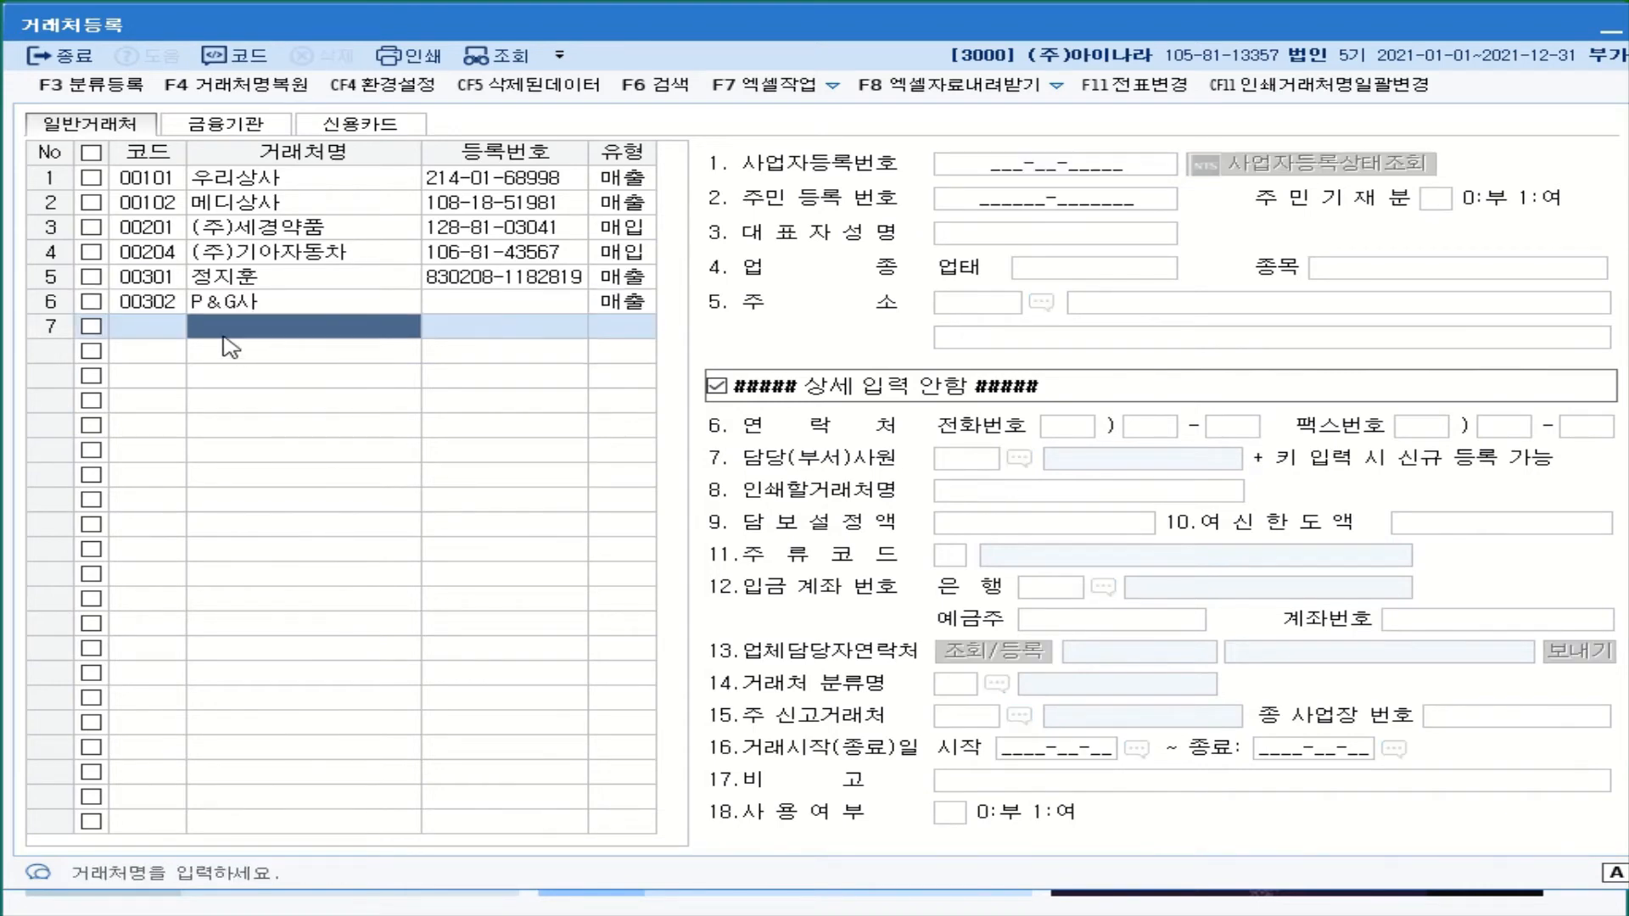
click(161, 334)
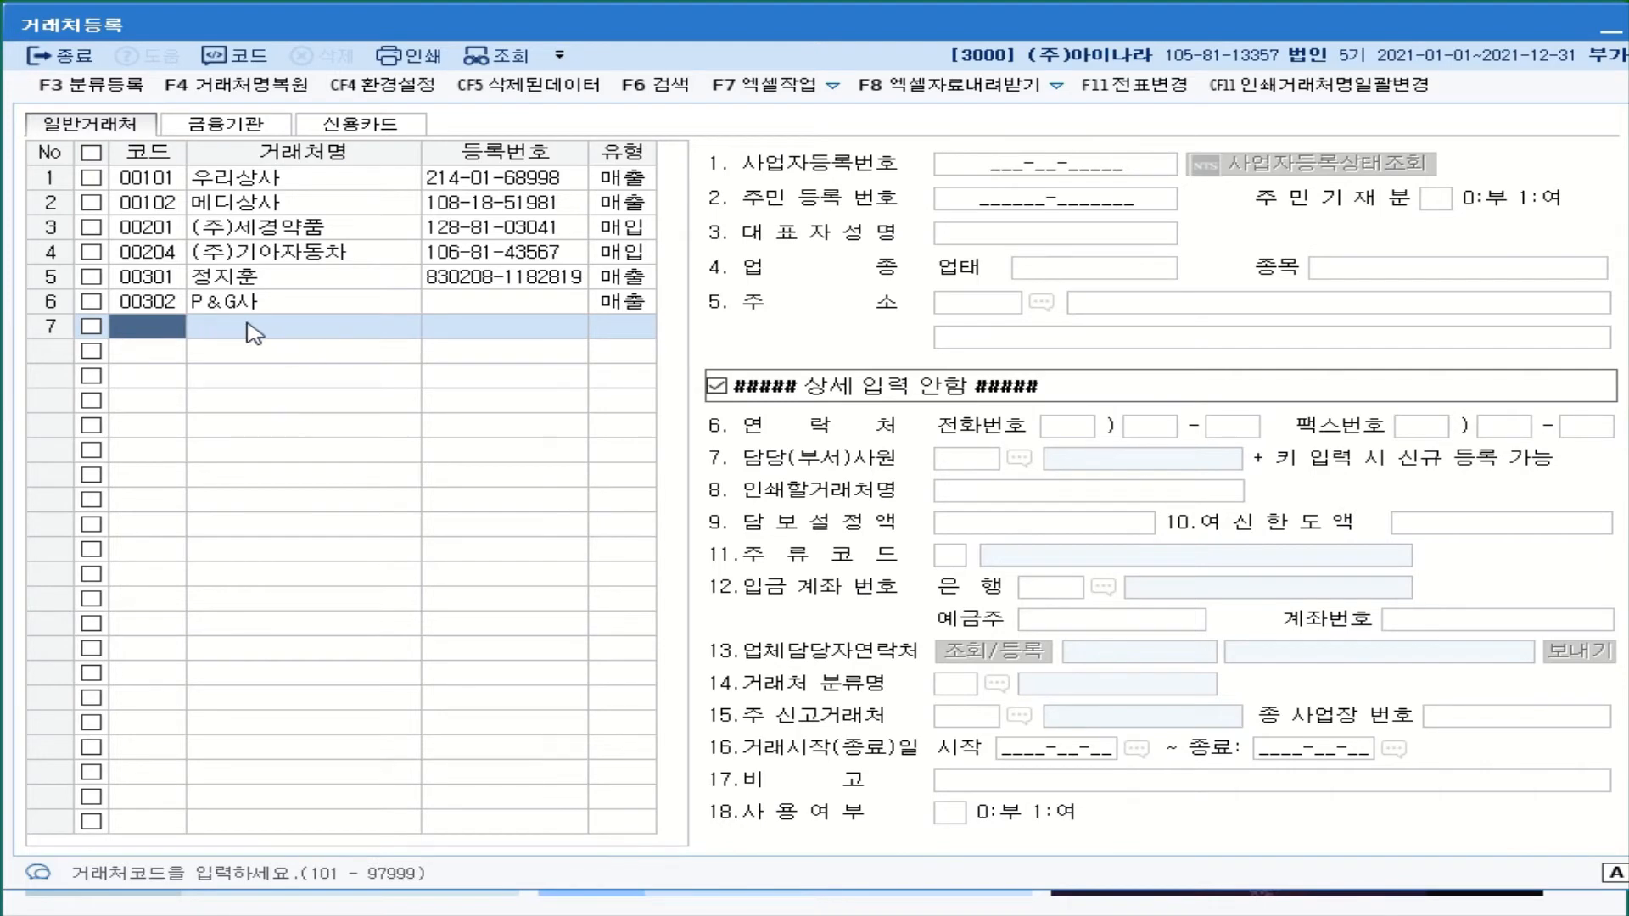
- In 금융기관, enter 98000 신한은행 as a 1:보통예금 account and fill in its account number
click(240, 129)
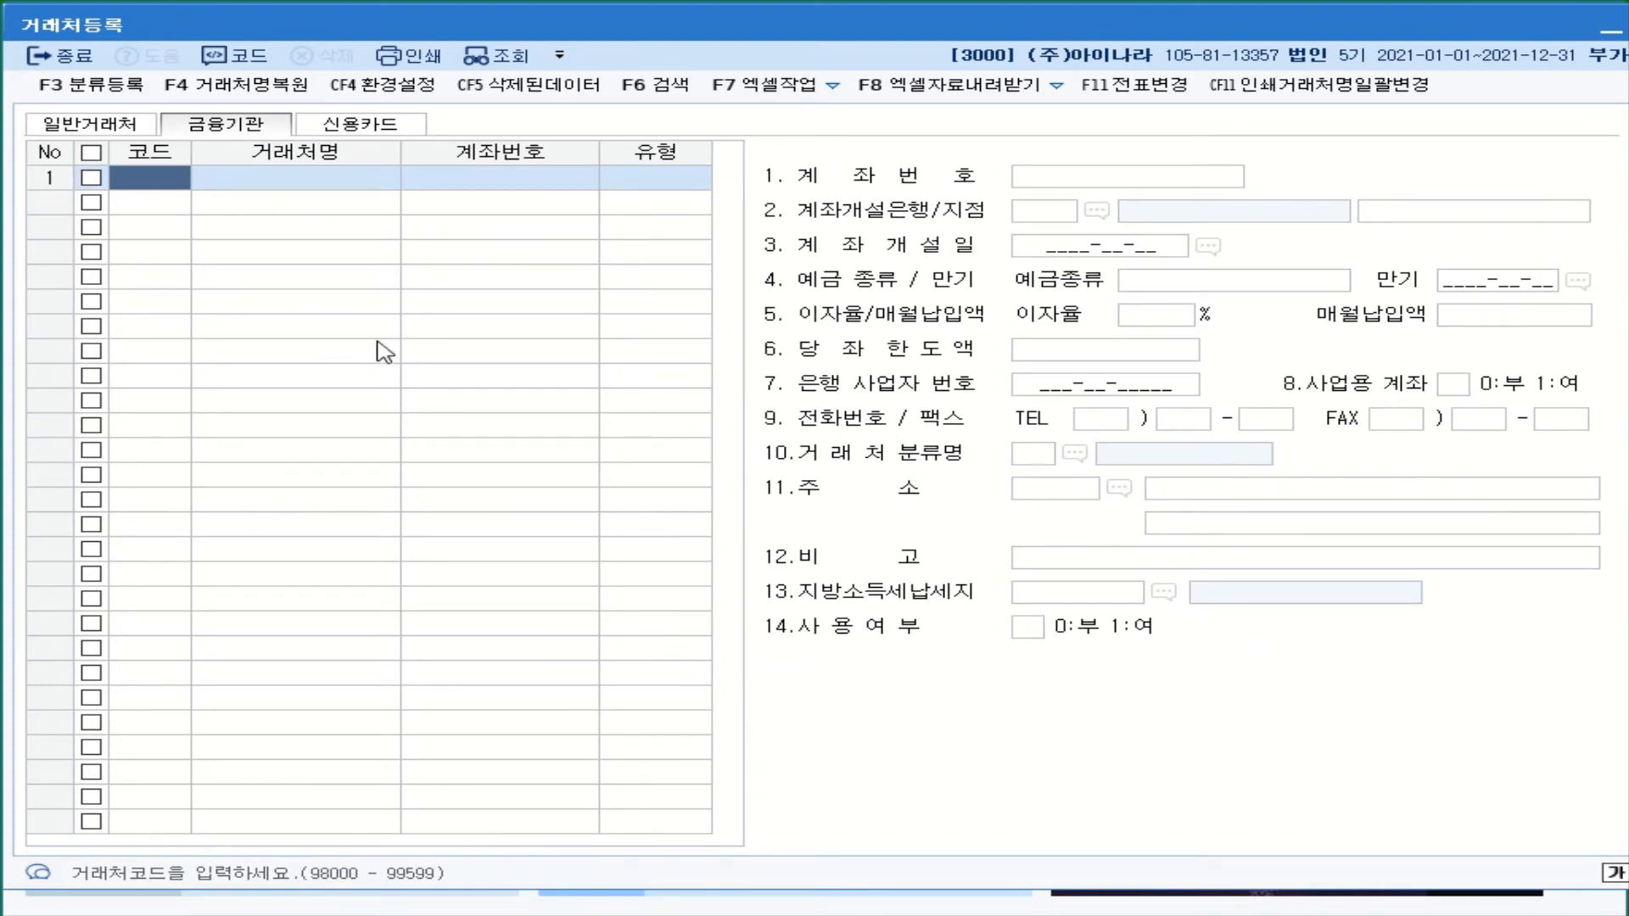
text(98000)
key(Return)
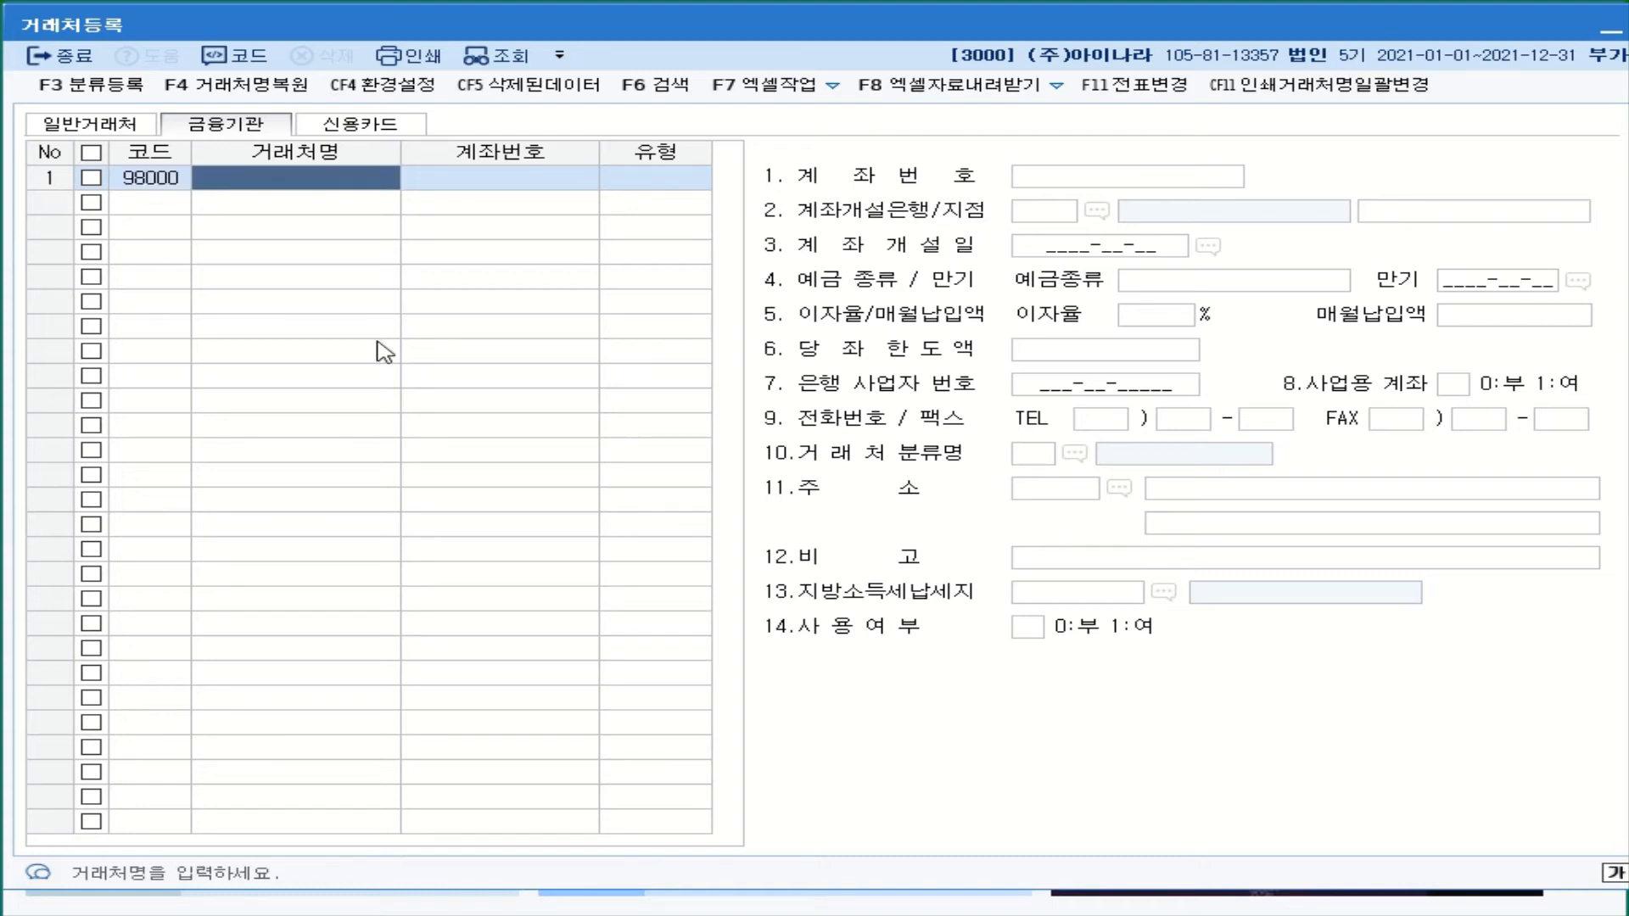
text(신)
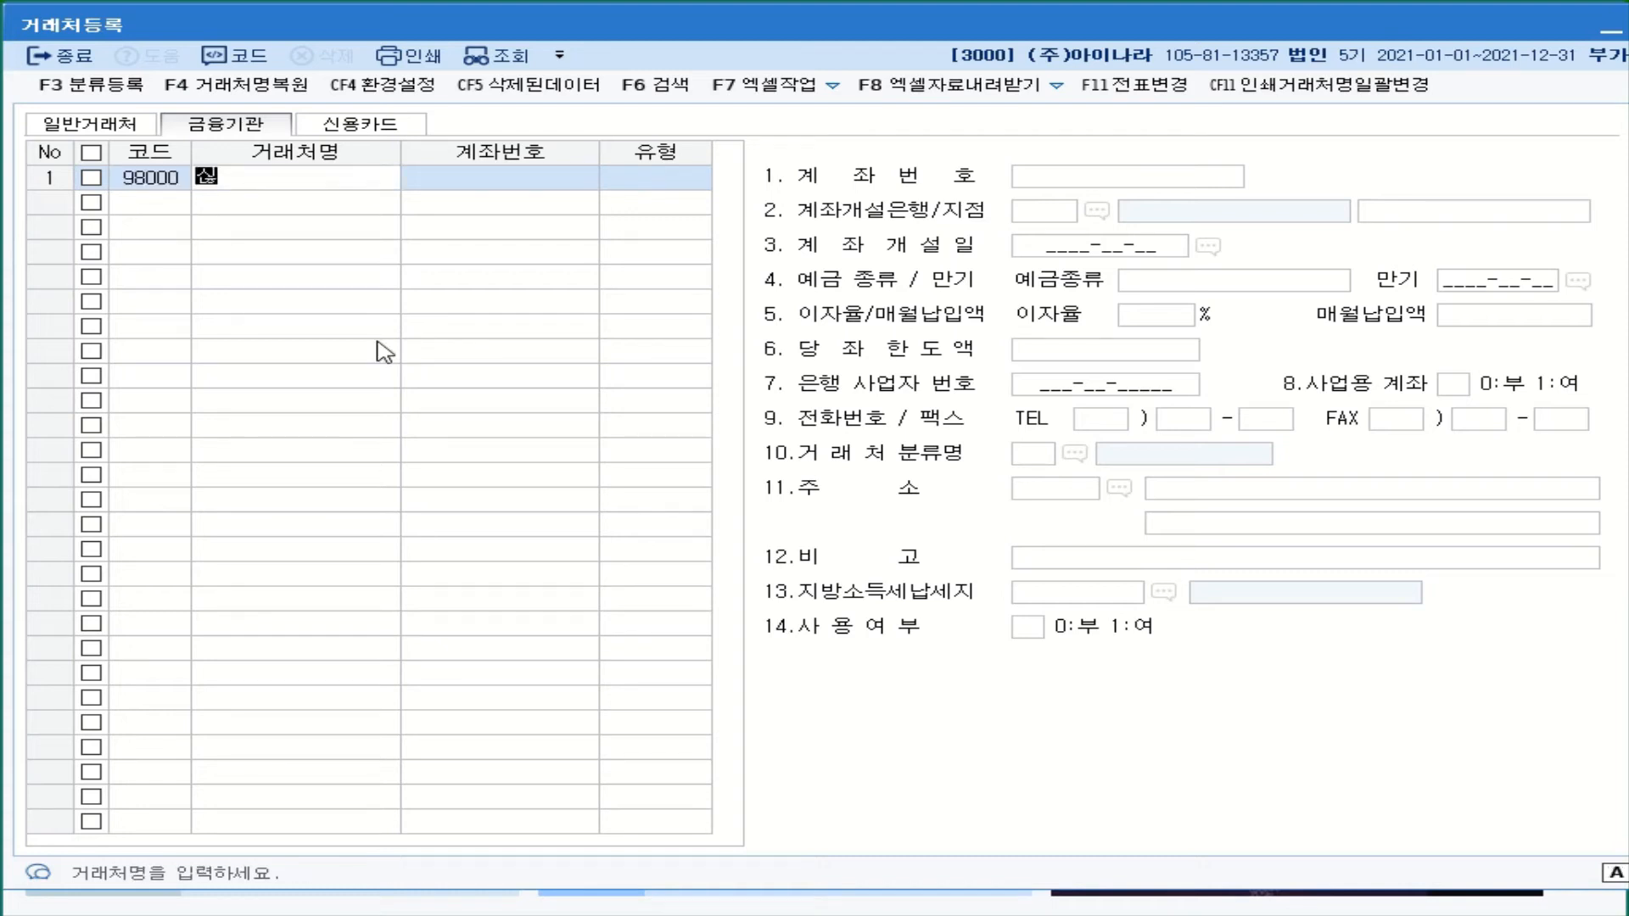
text(한은행)
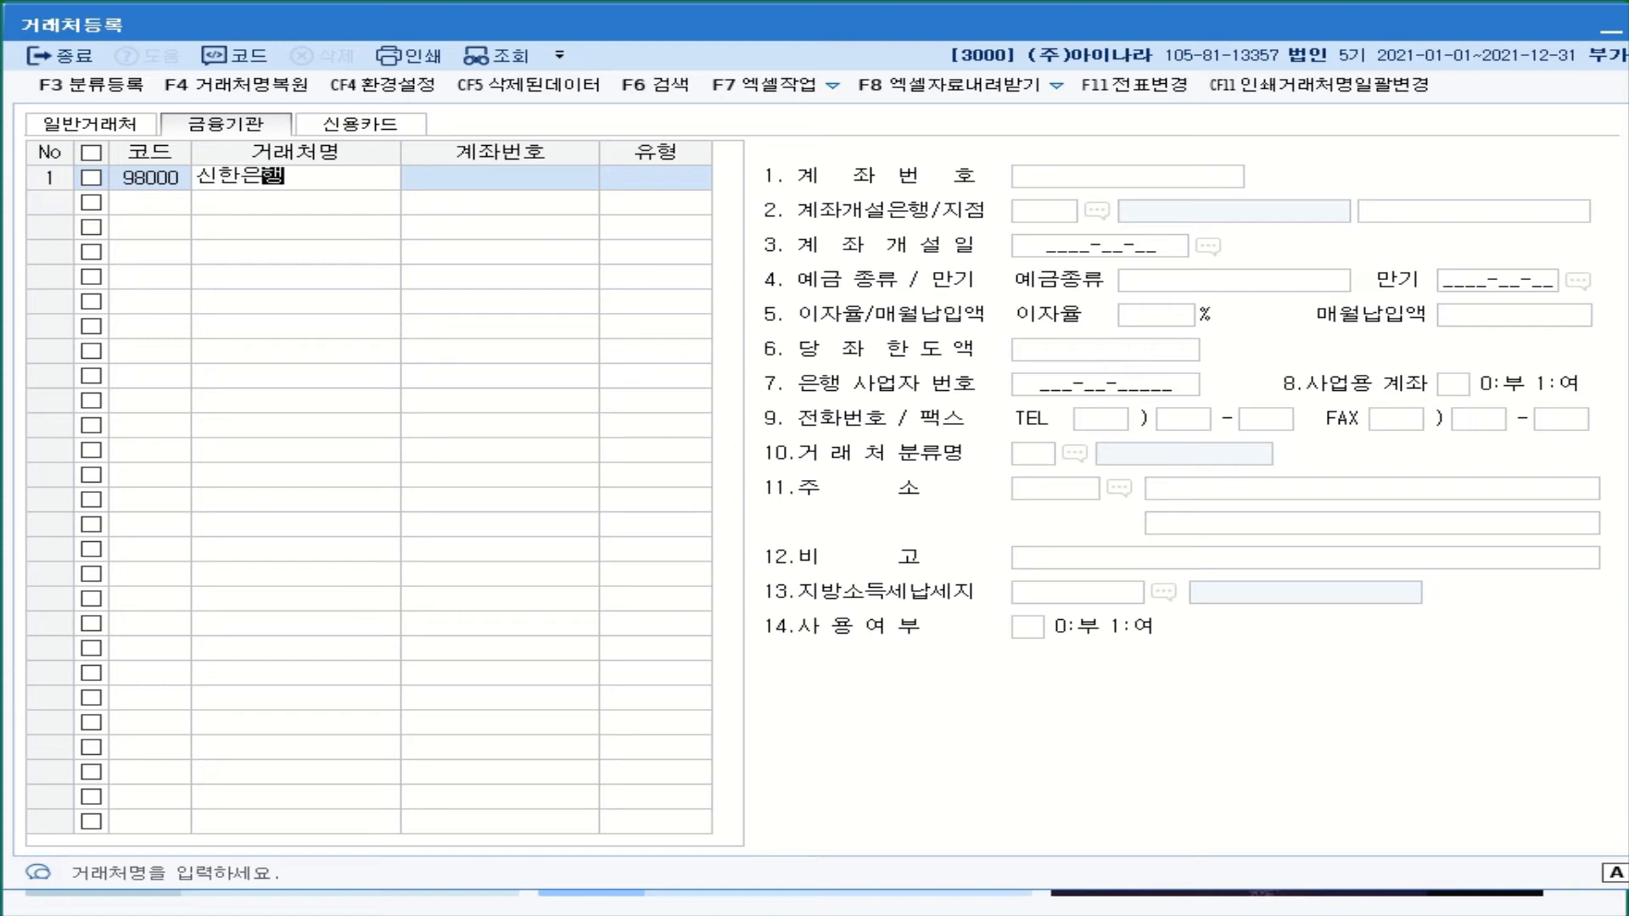
key(Return)
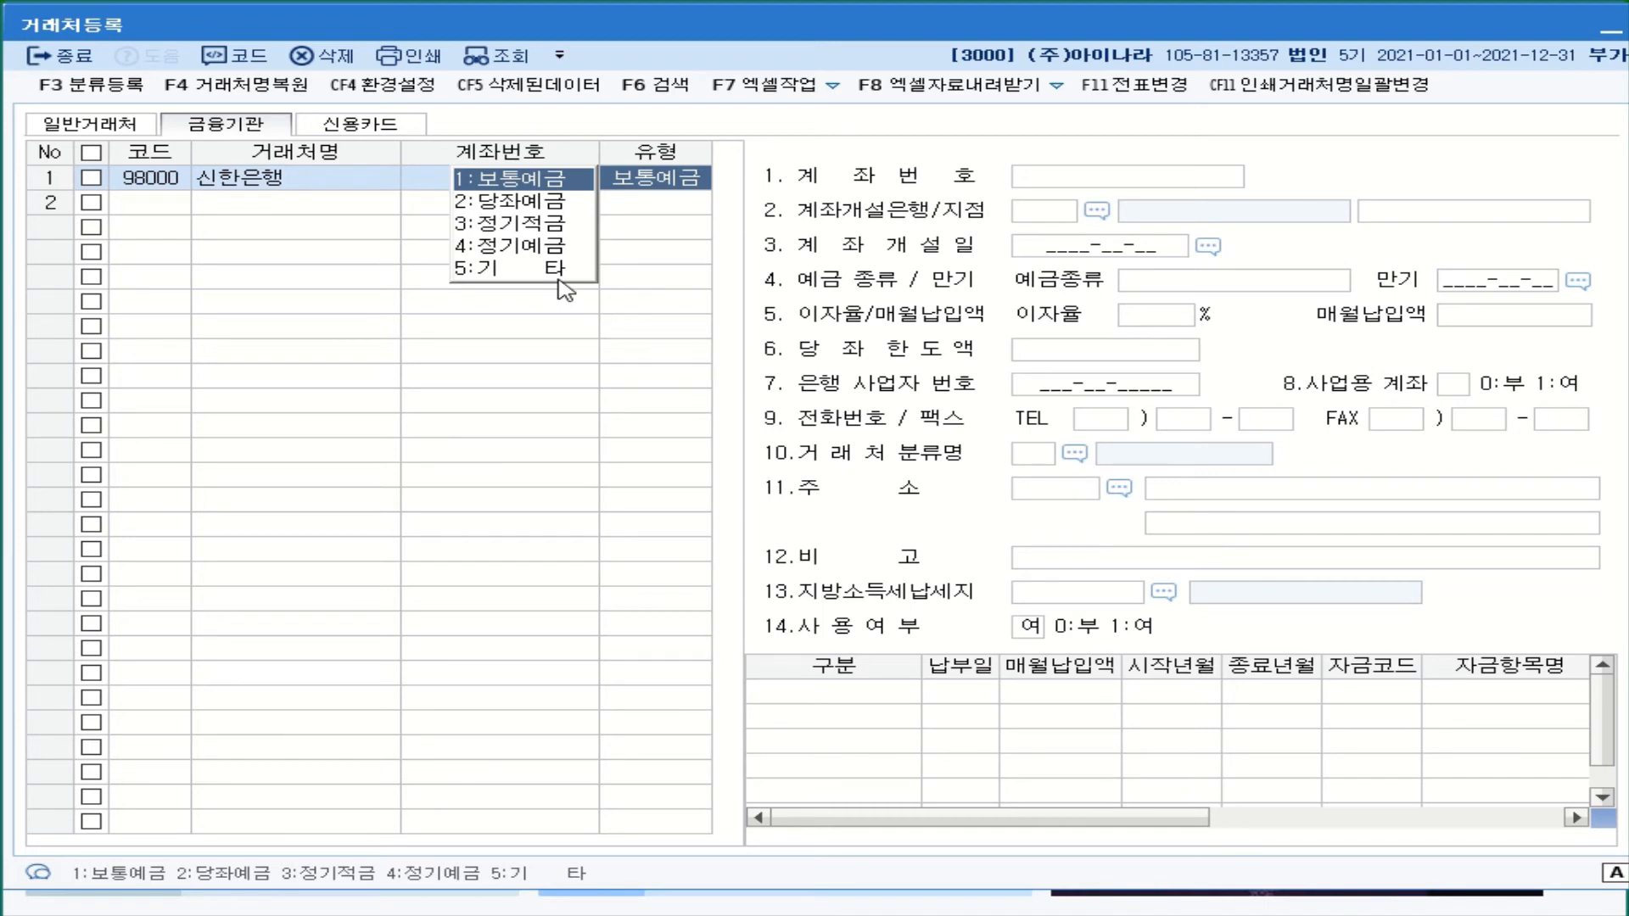
click(515, 181)
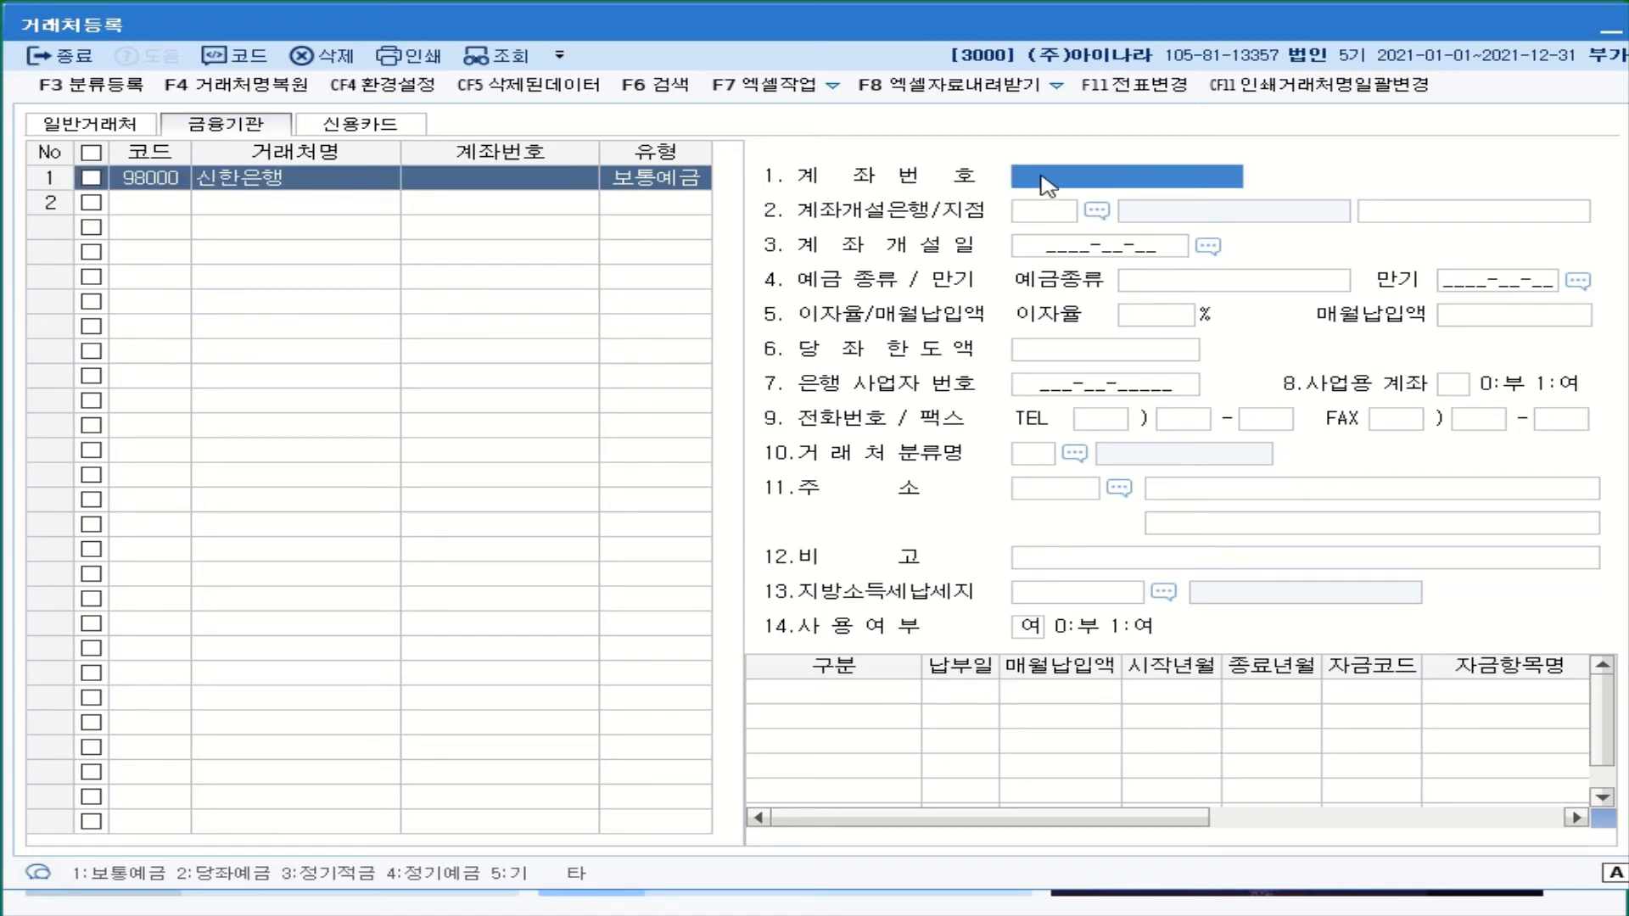
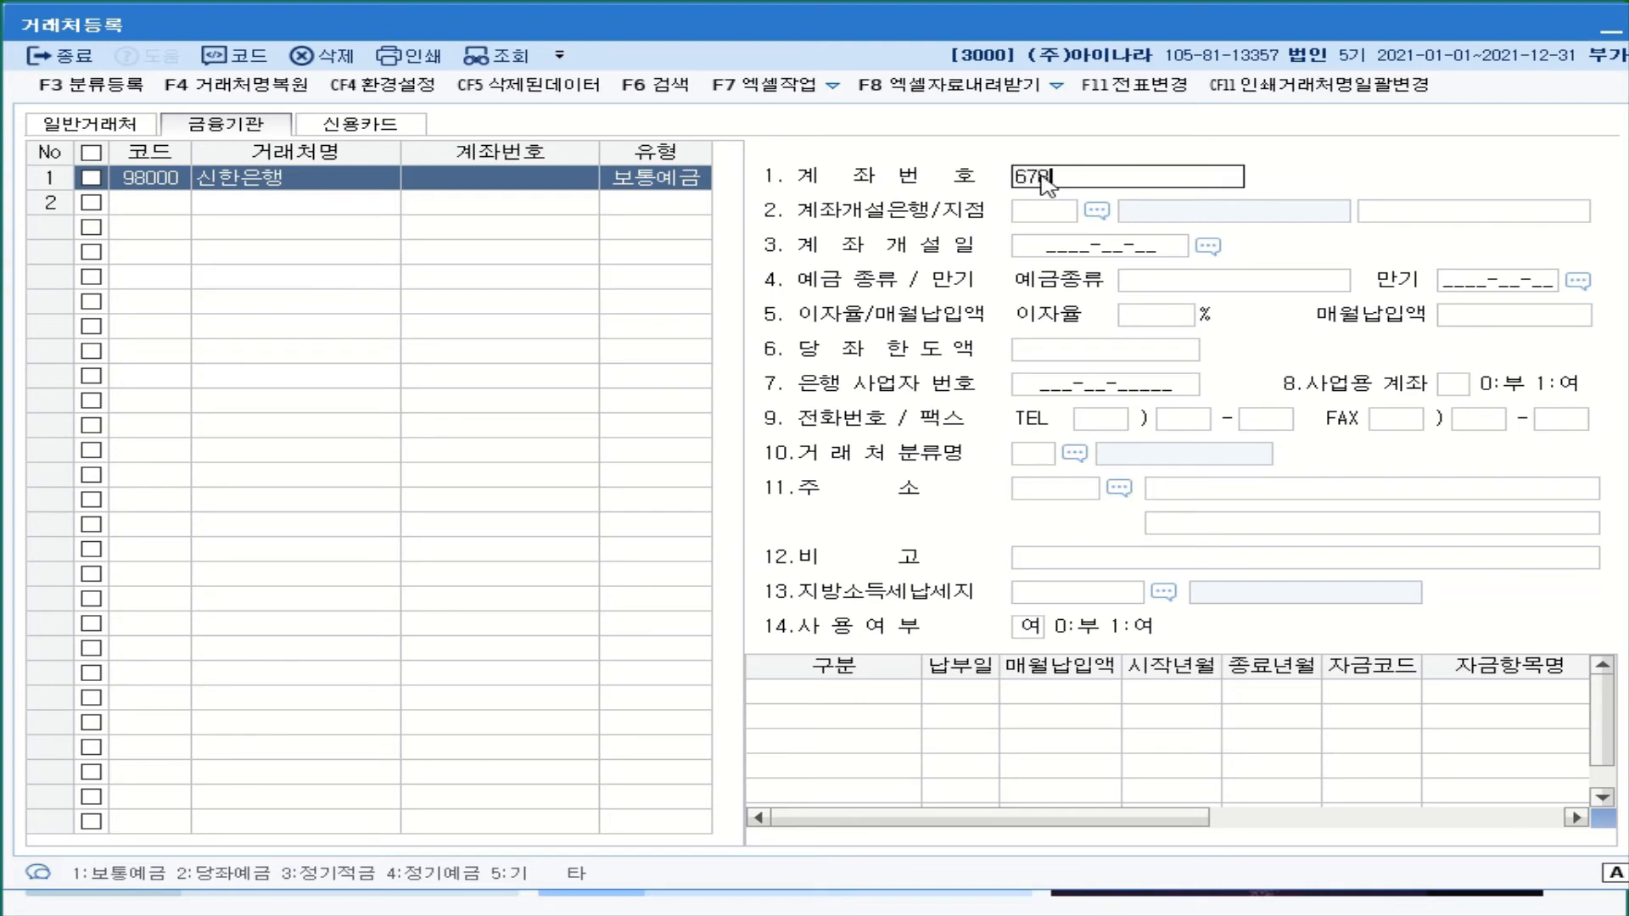
key(Return)
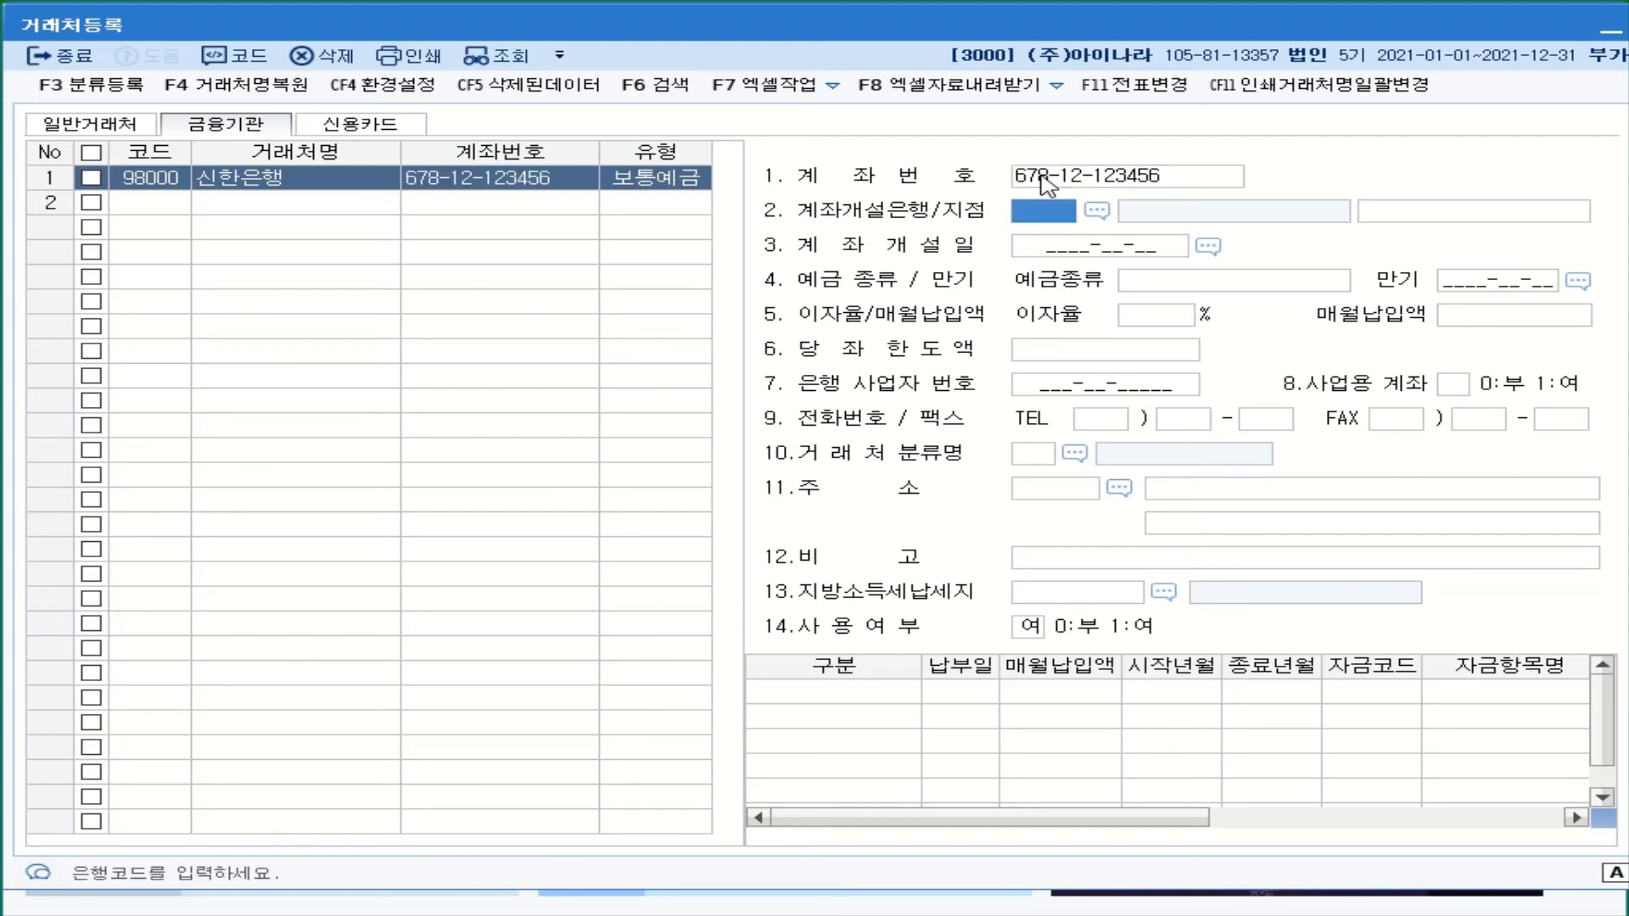
- Set 신한은행's opening bank to 088 신한은행, deposit type 보통예금, and 사업용 계좌 to 1.여
click(1097, 212)
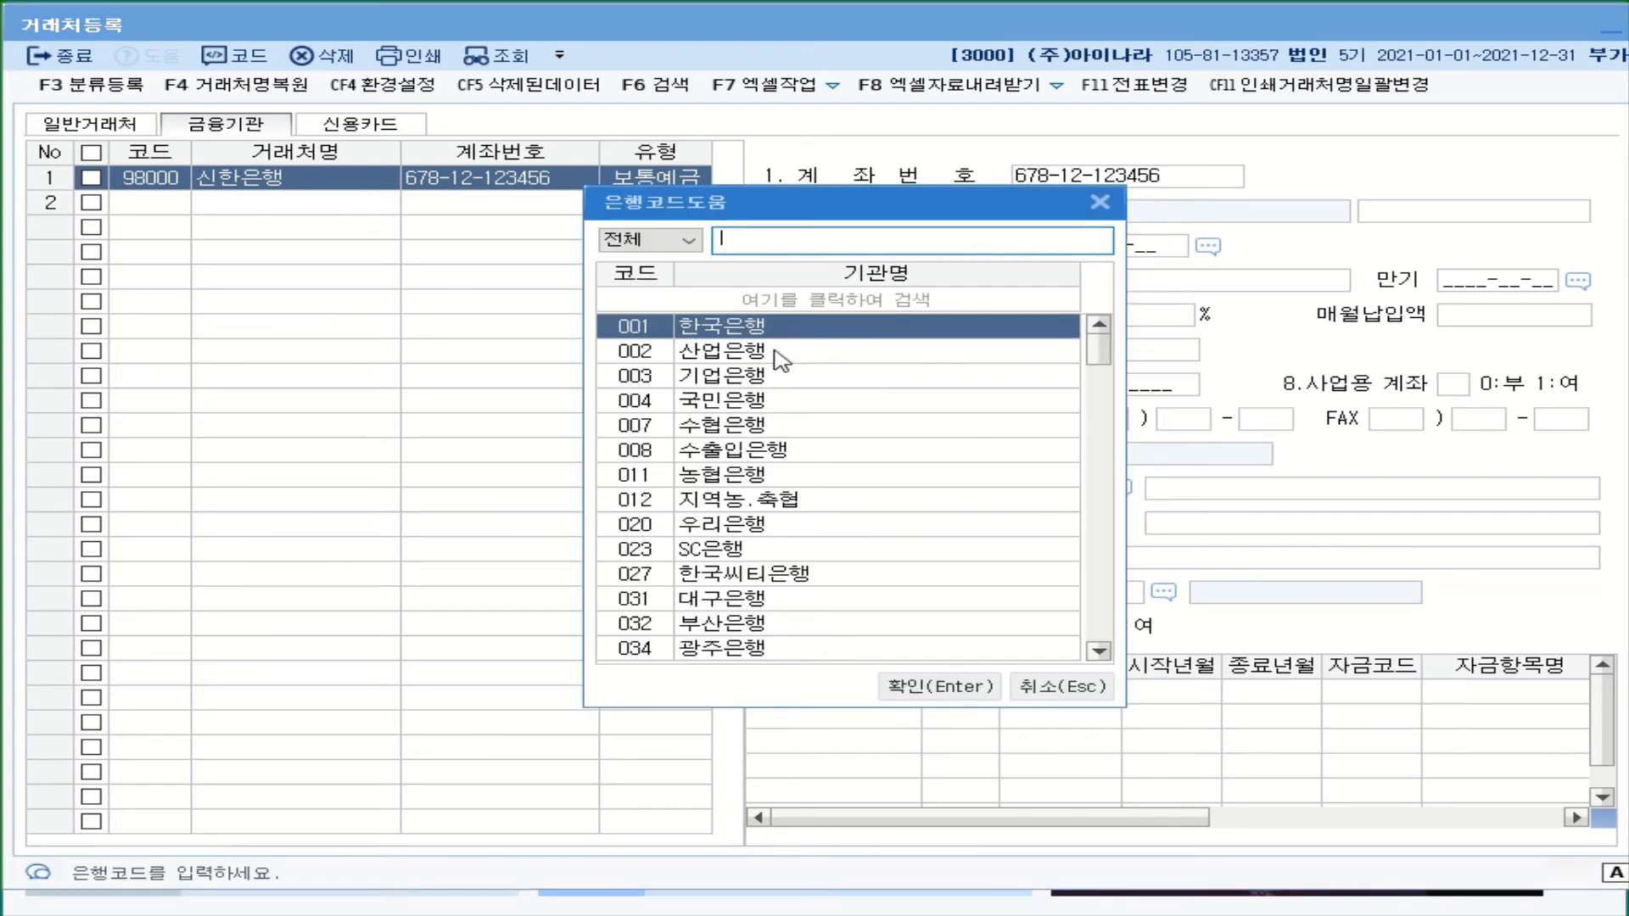
text(신)
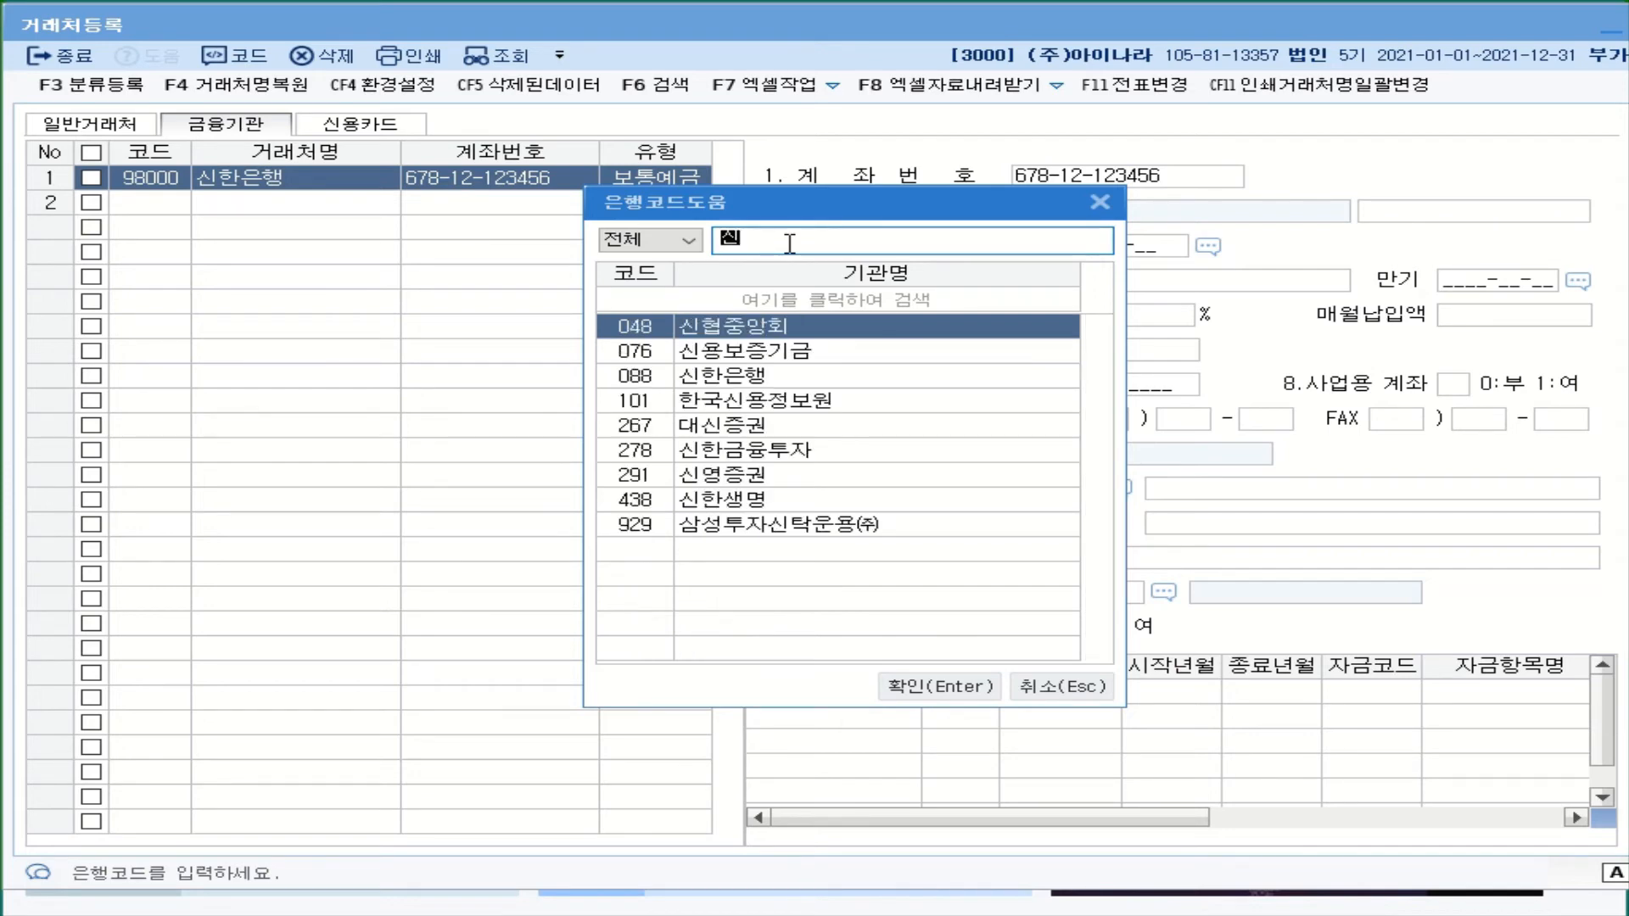
text(한)
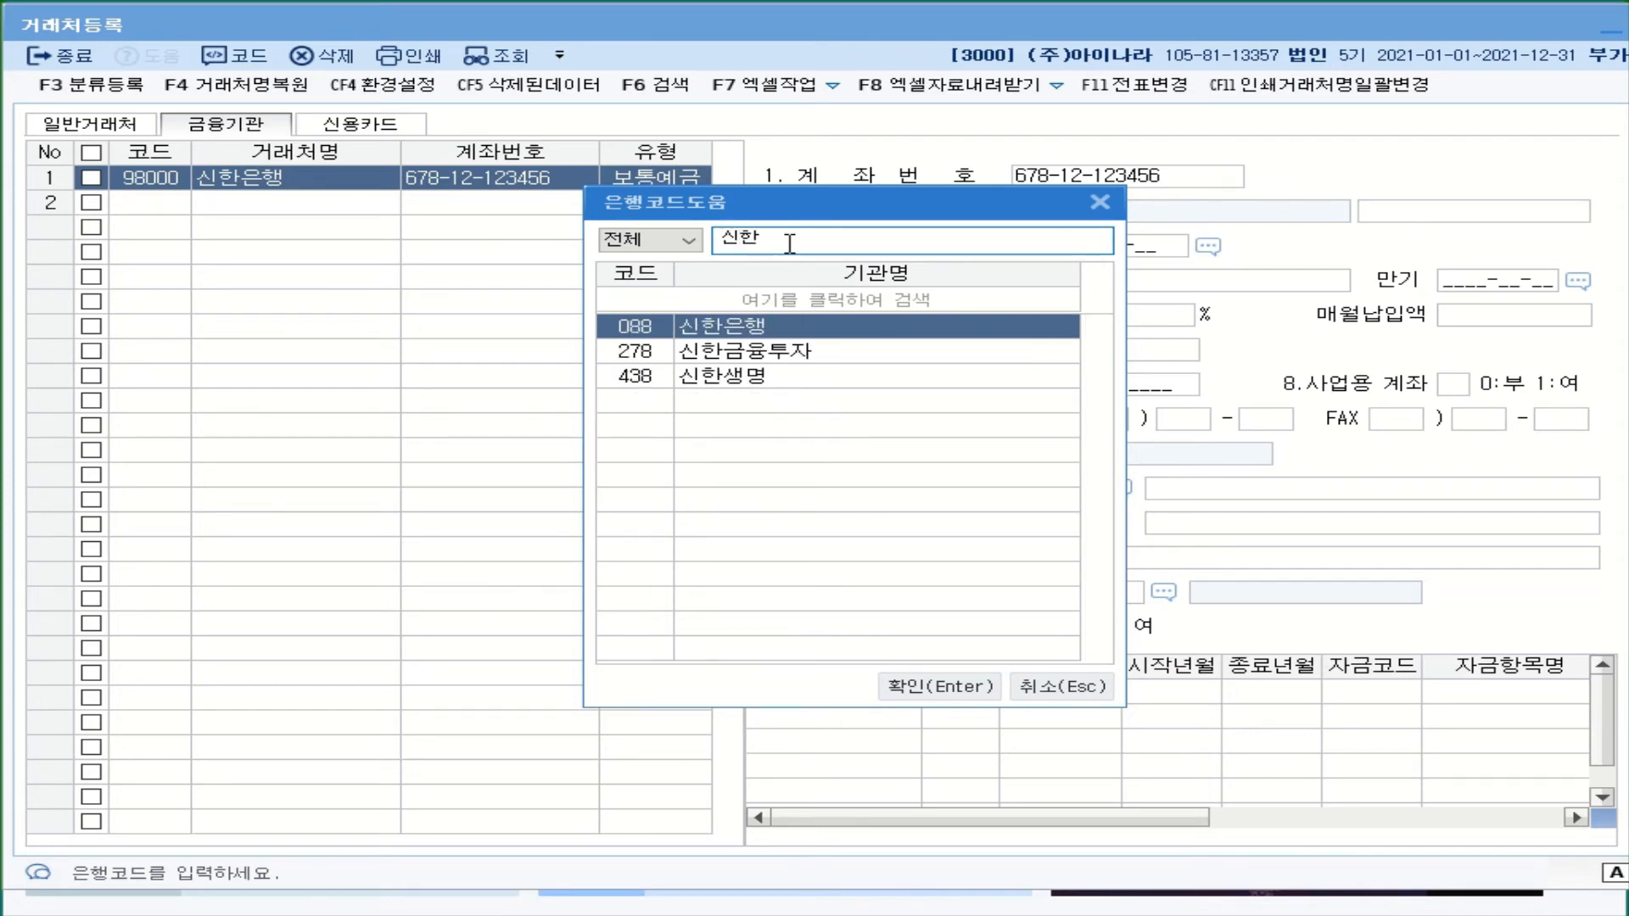
double_click(720, 338)
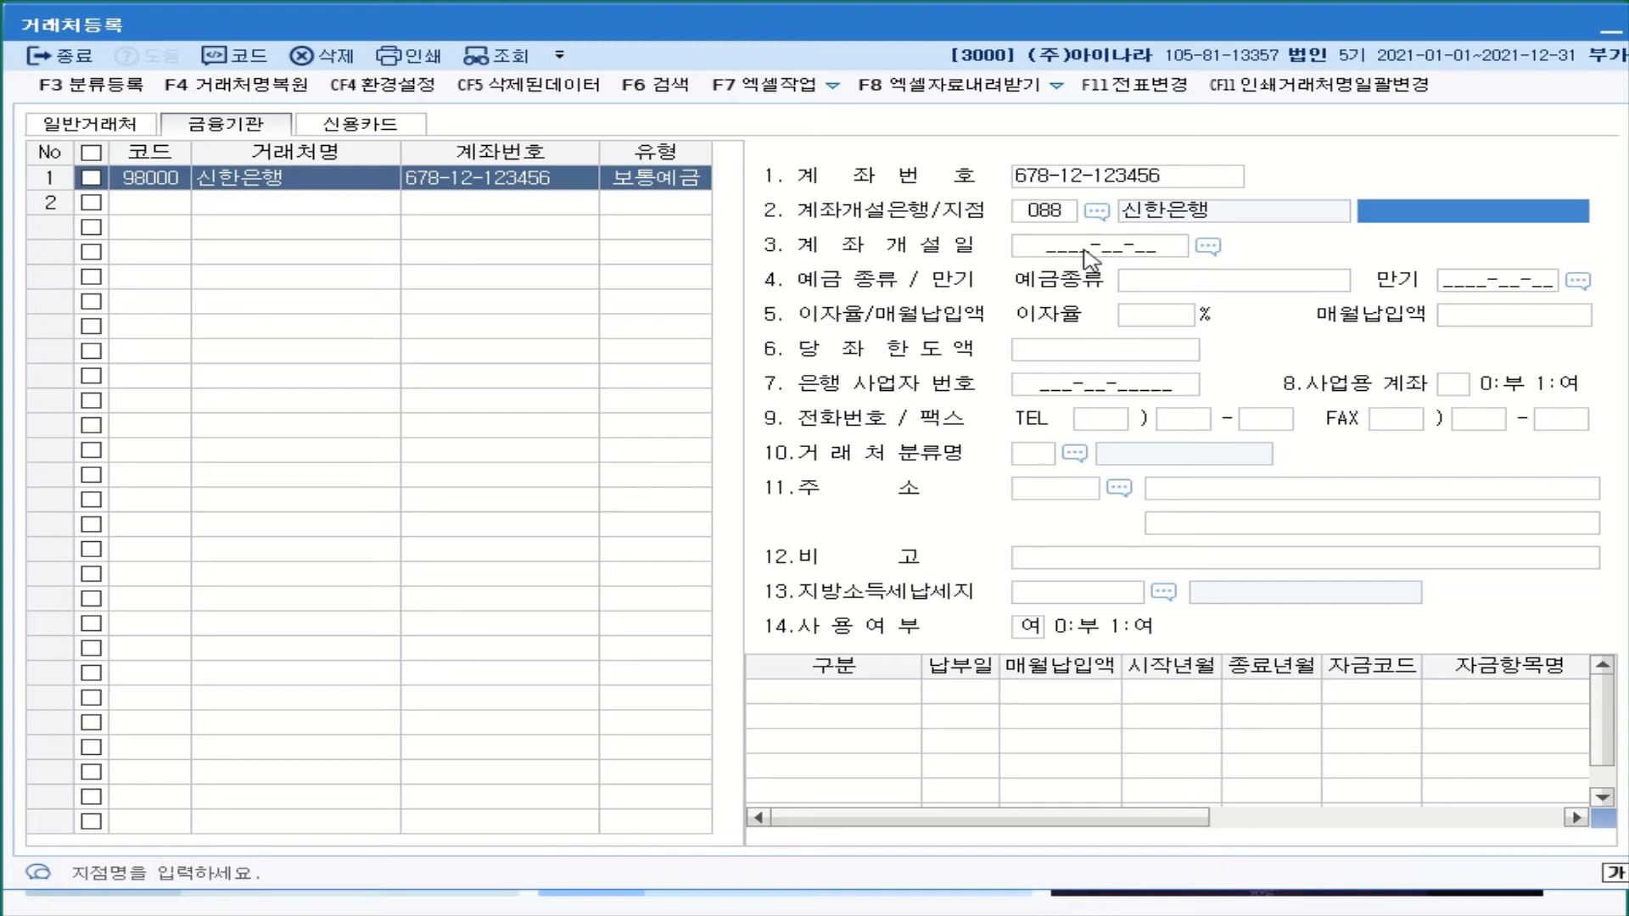
click(1192, 287)
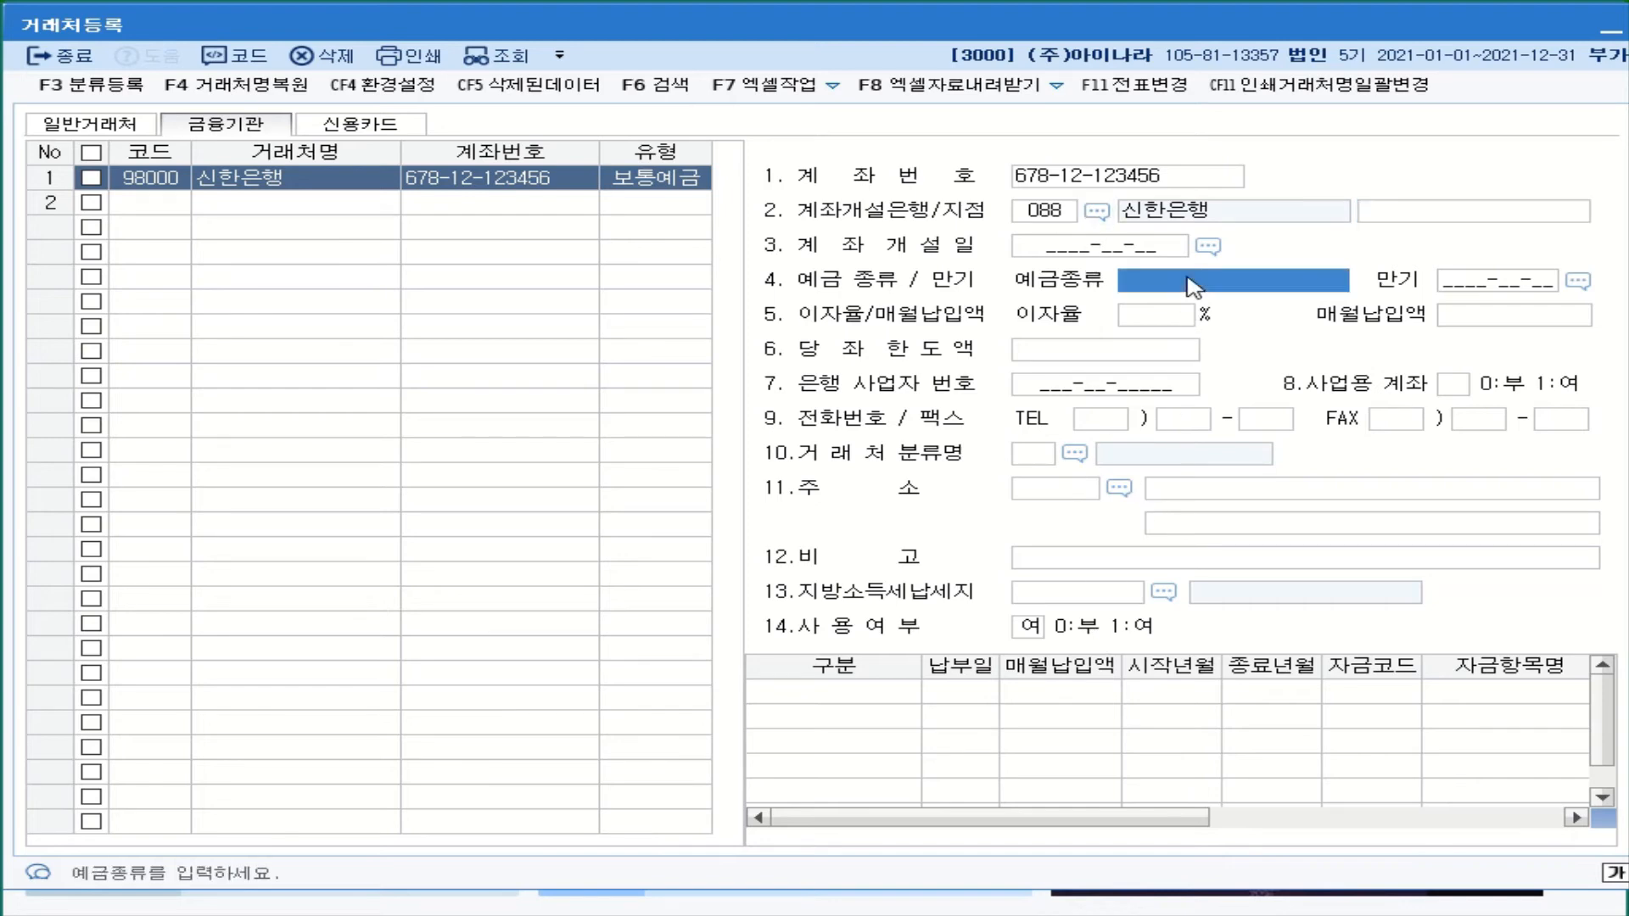
text(보)
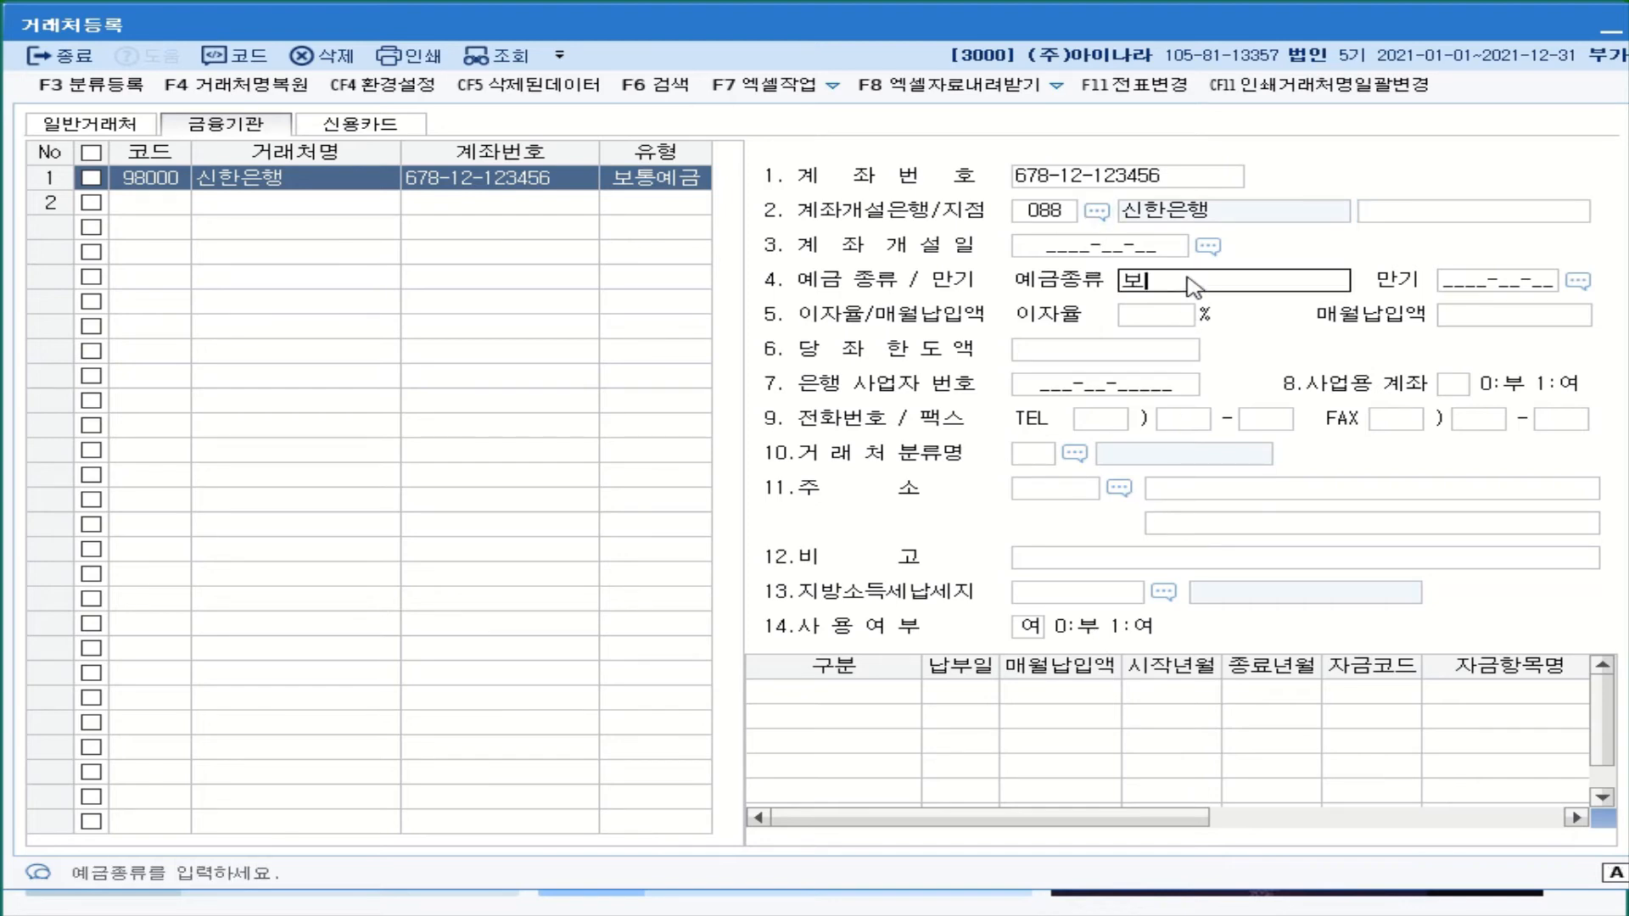
text(통ㅇ)
text(예금)
key(Return)
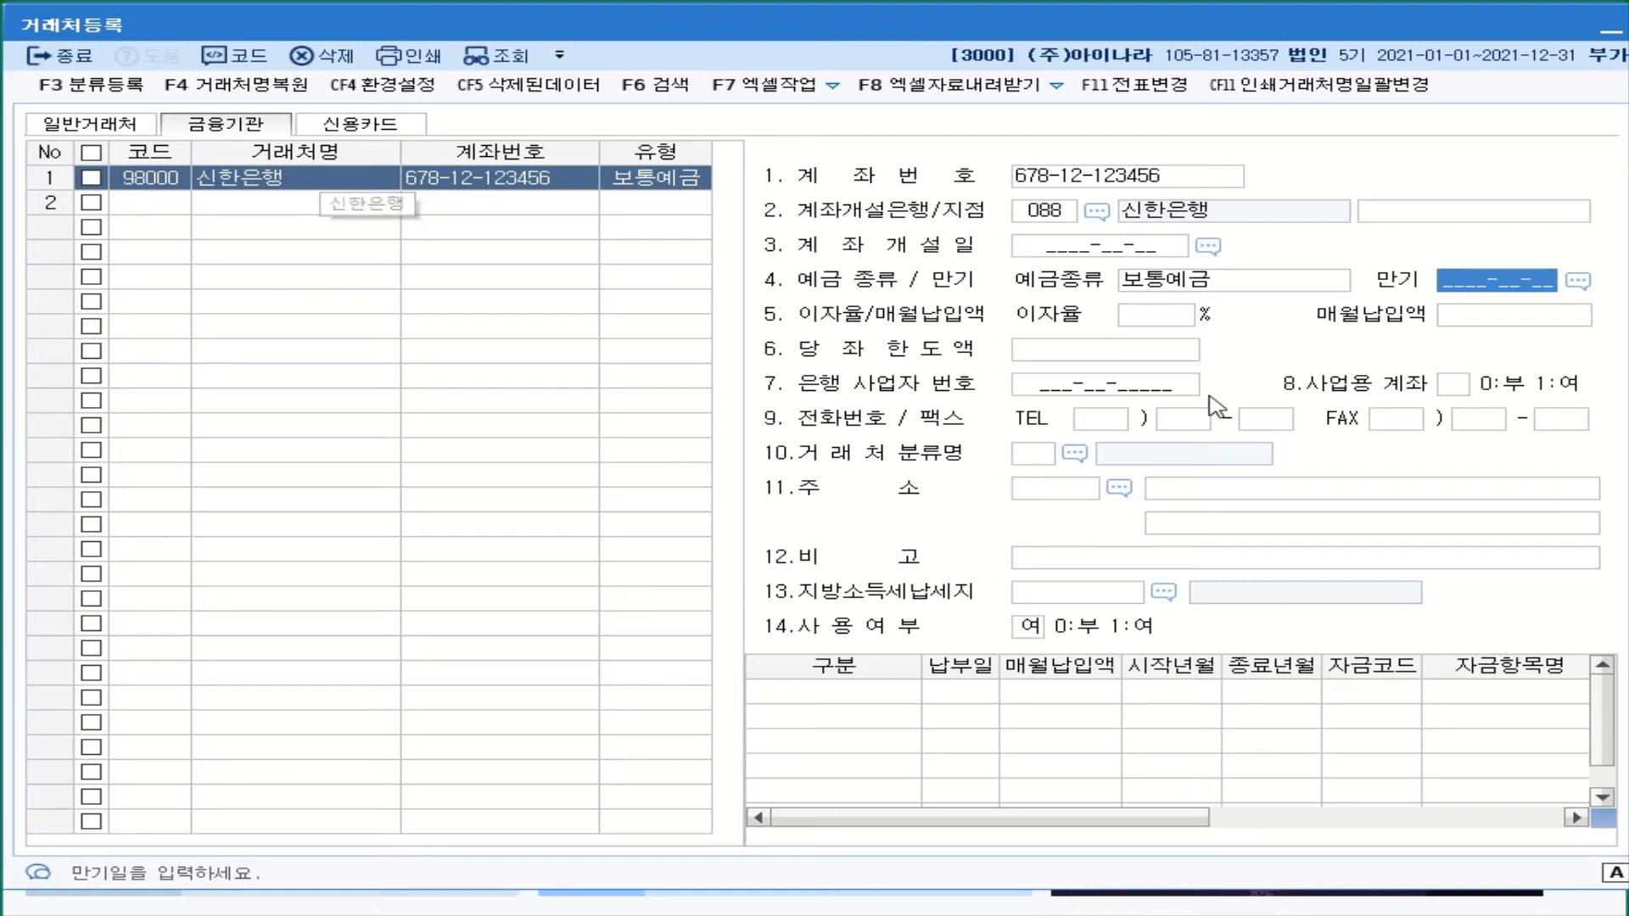
click(1448, 391)
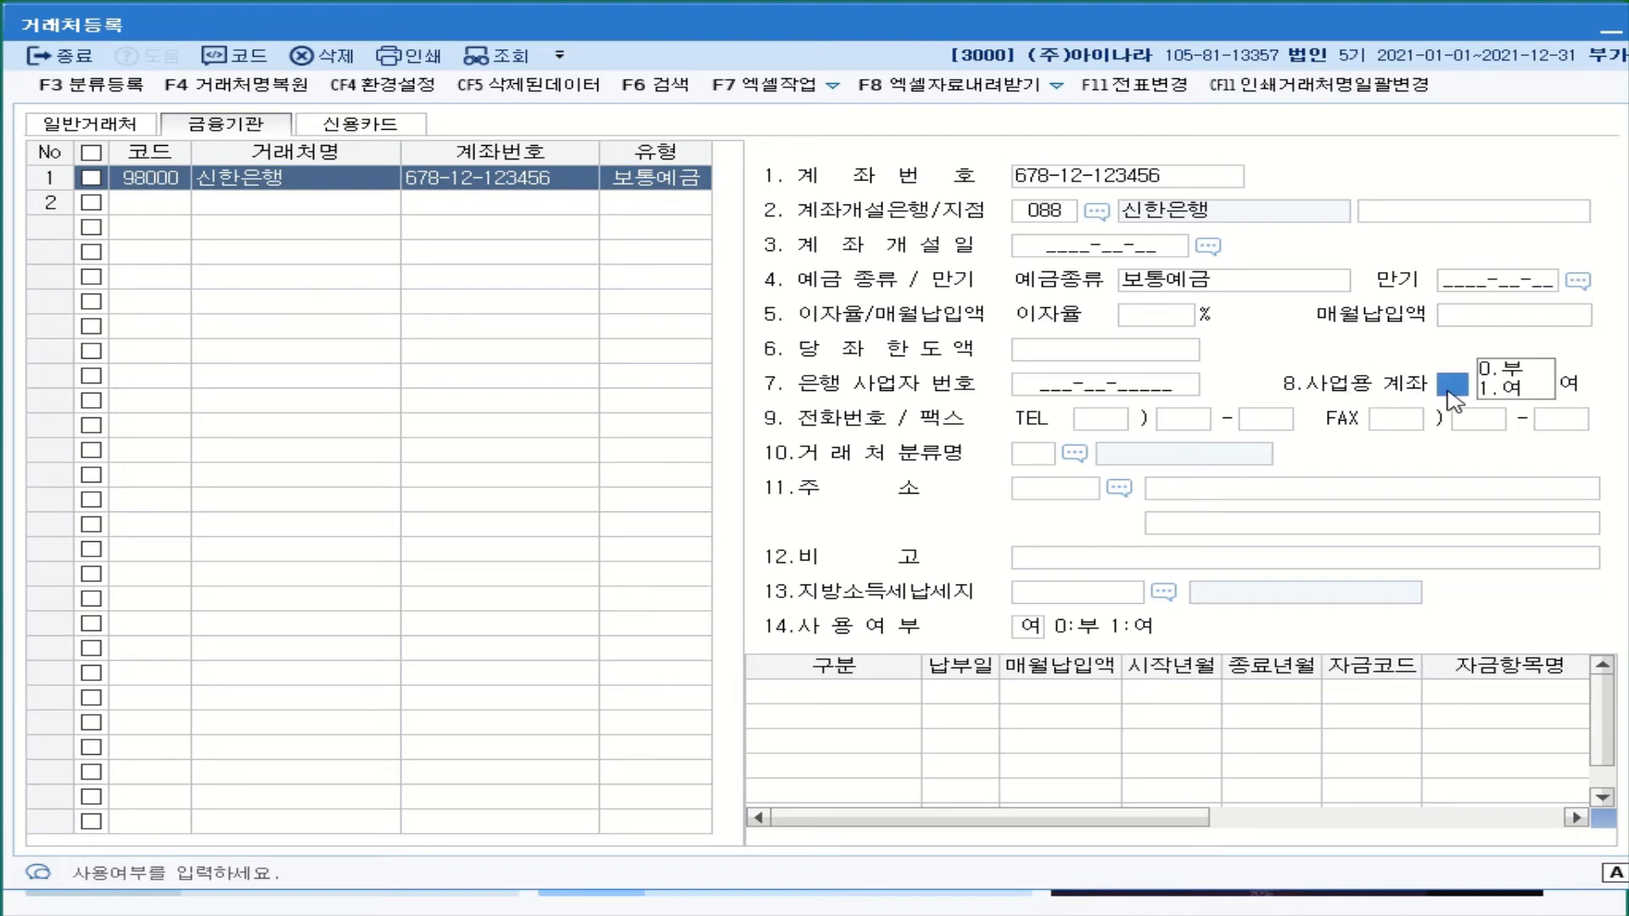
click(1507, 390)
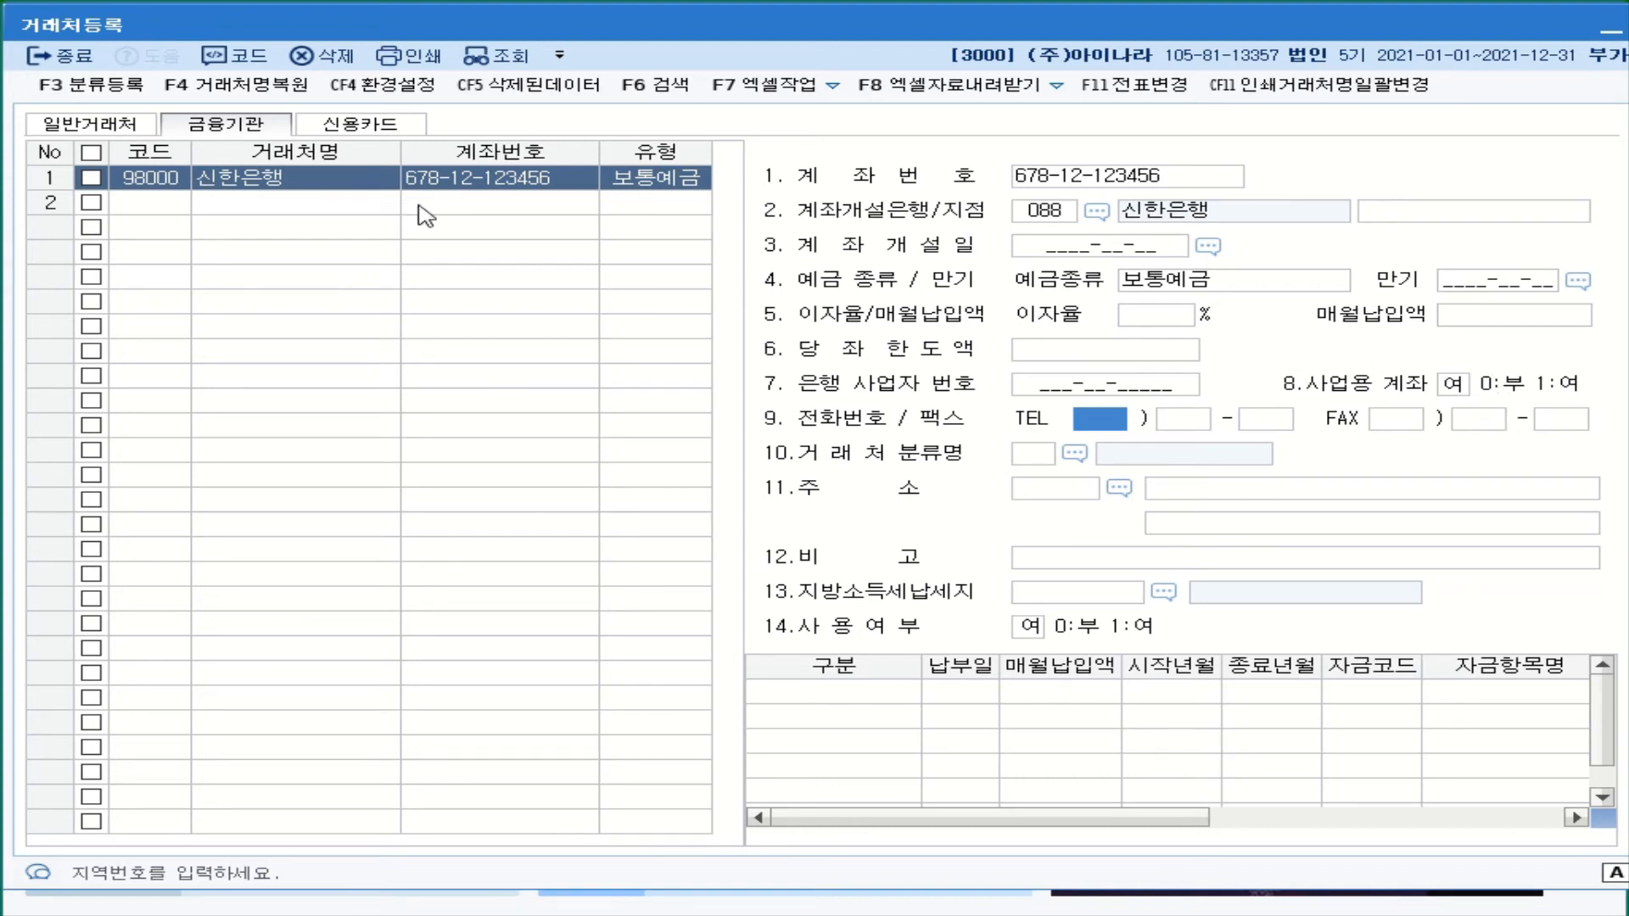
click(179, 209)
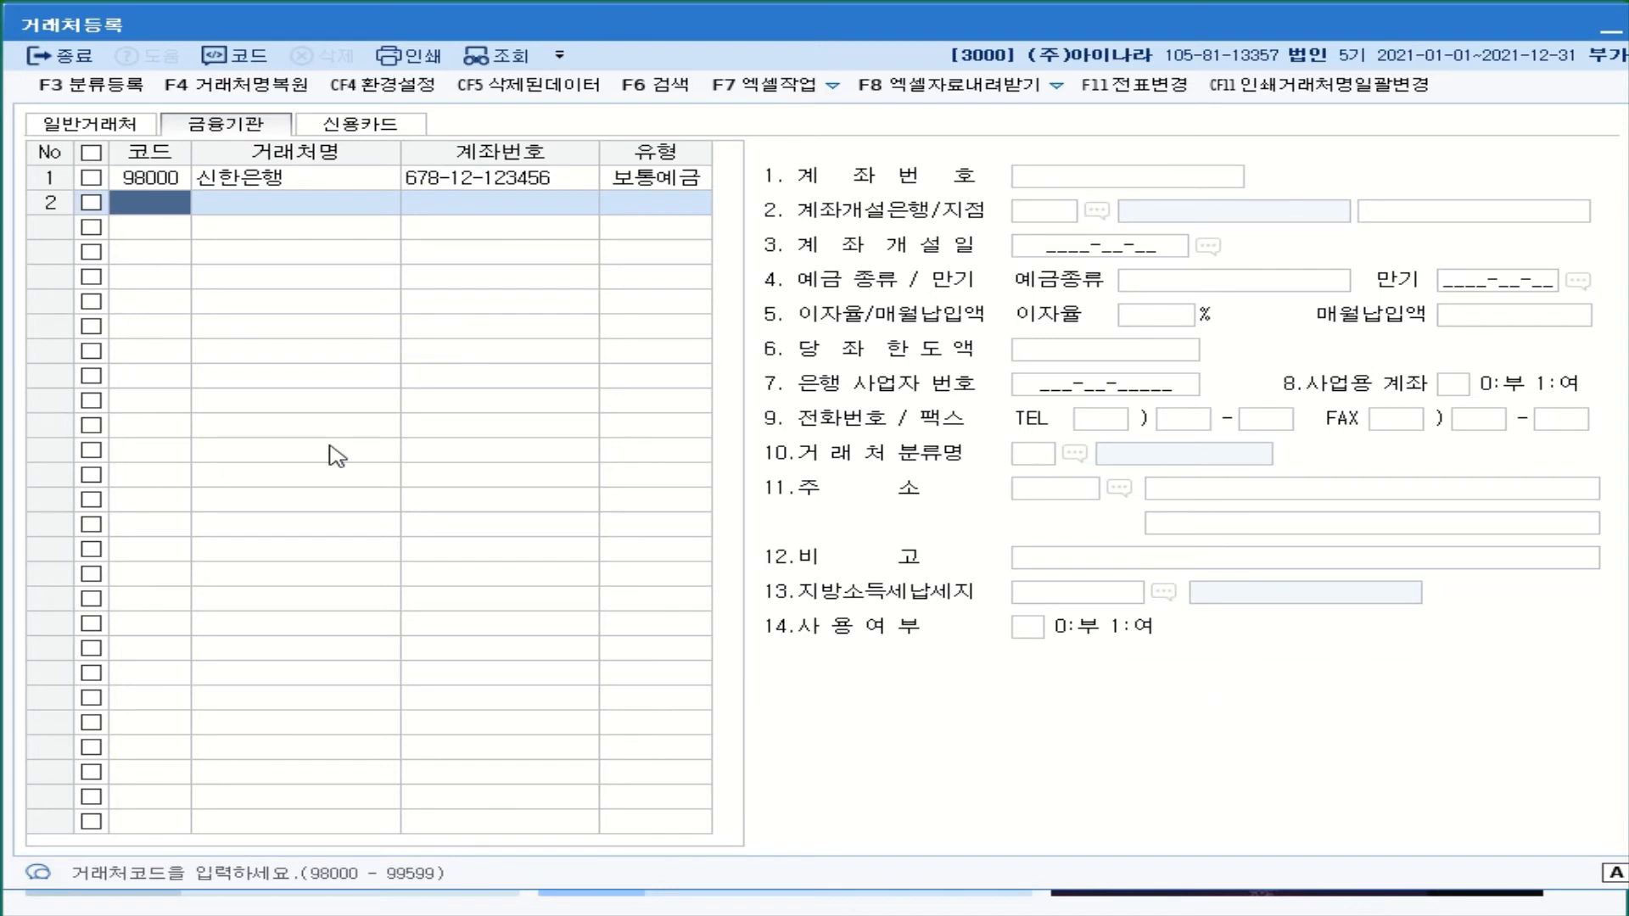
- Enter partner 98001 국민은행 as a 2:당좌예금 account, correcting the name, and add its account number
text(98001)
key(Return)
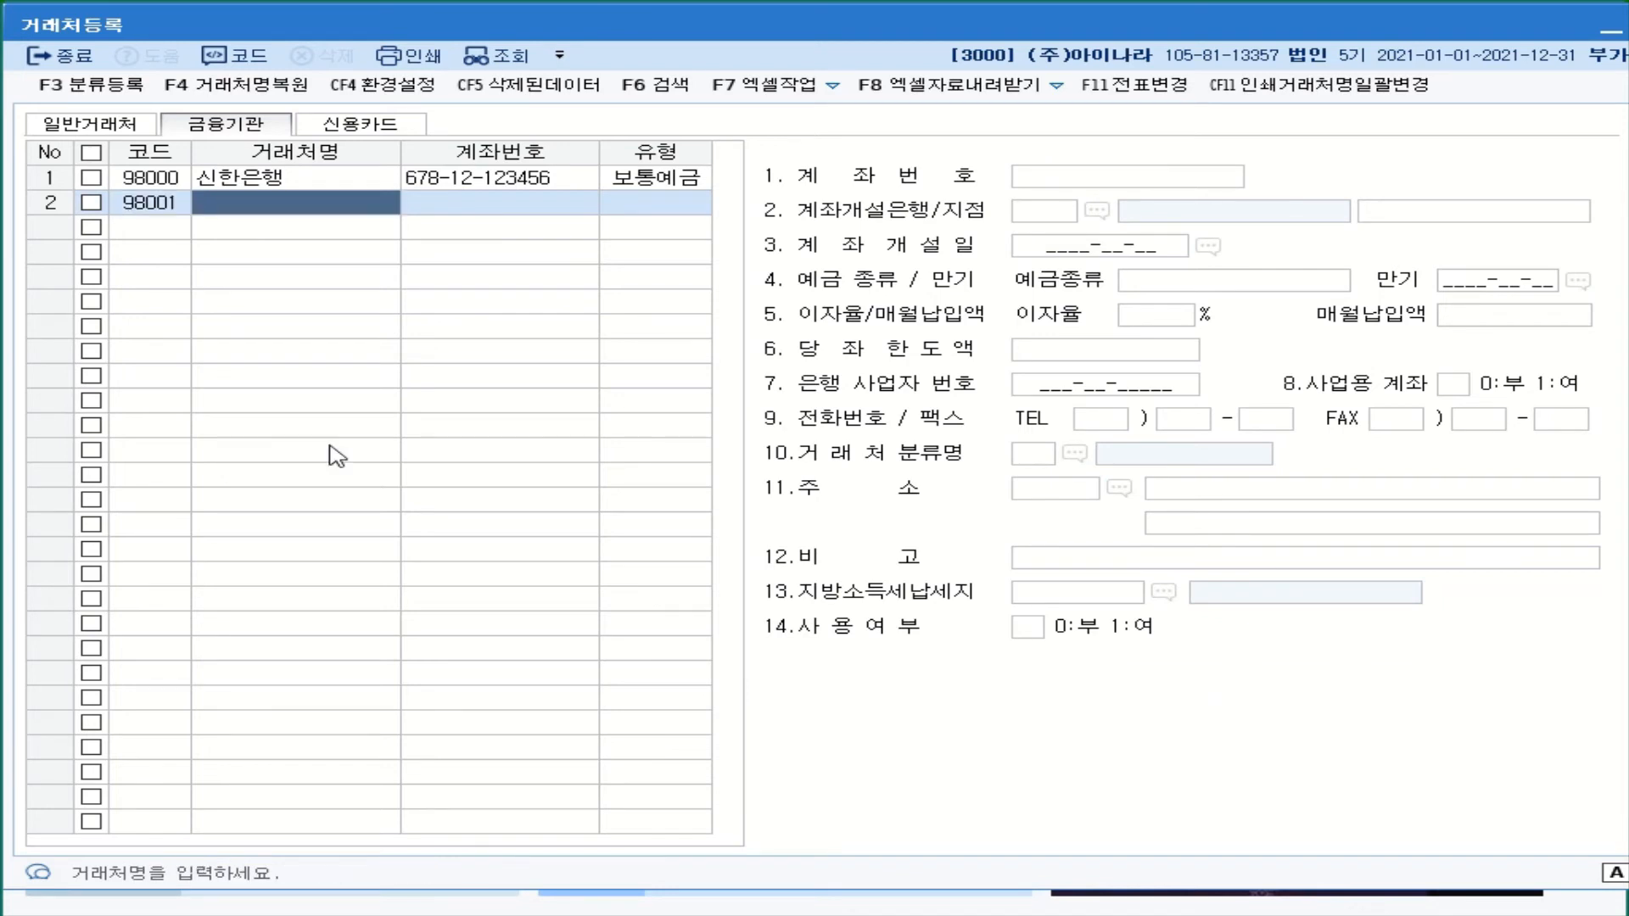
text(당조)
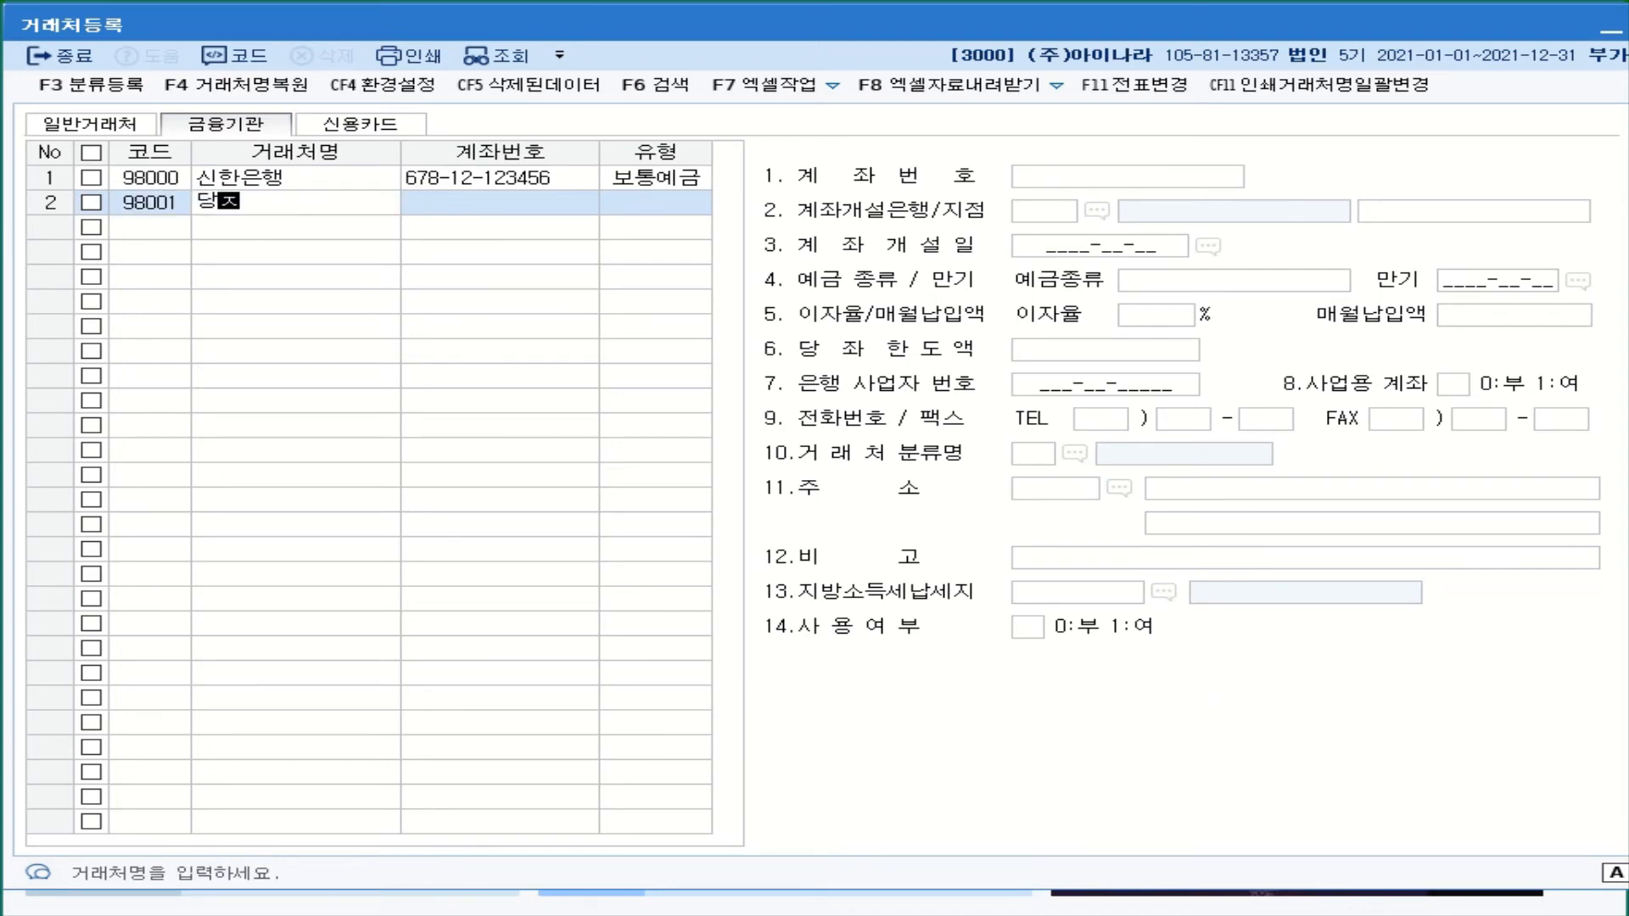
text(좌예금)
key(Return)
key(Return)
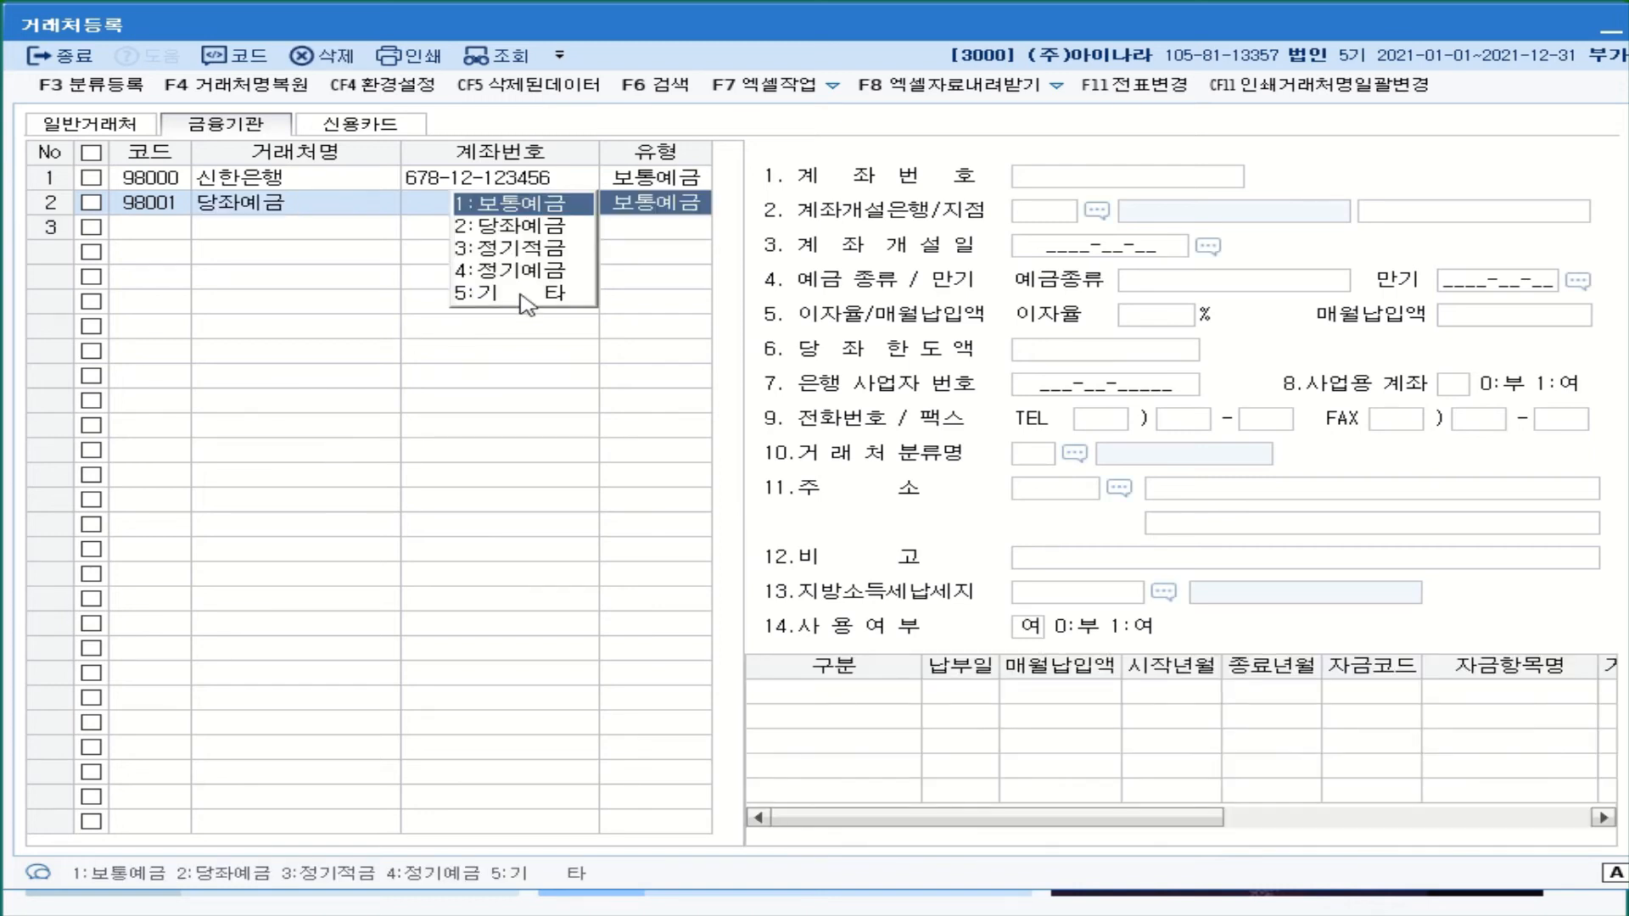
click(545, 228)
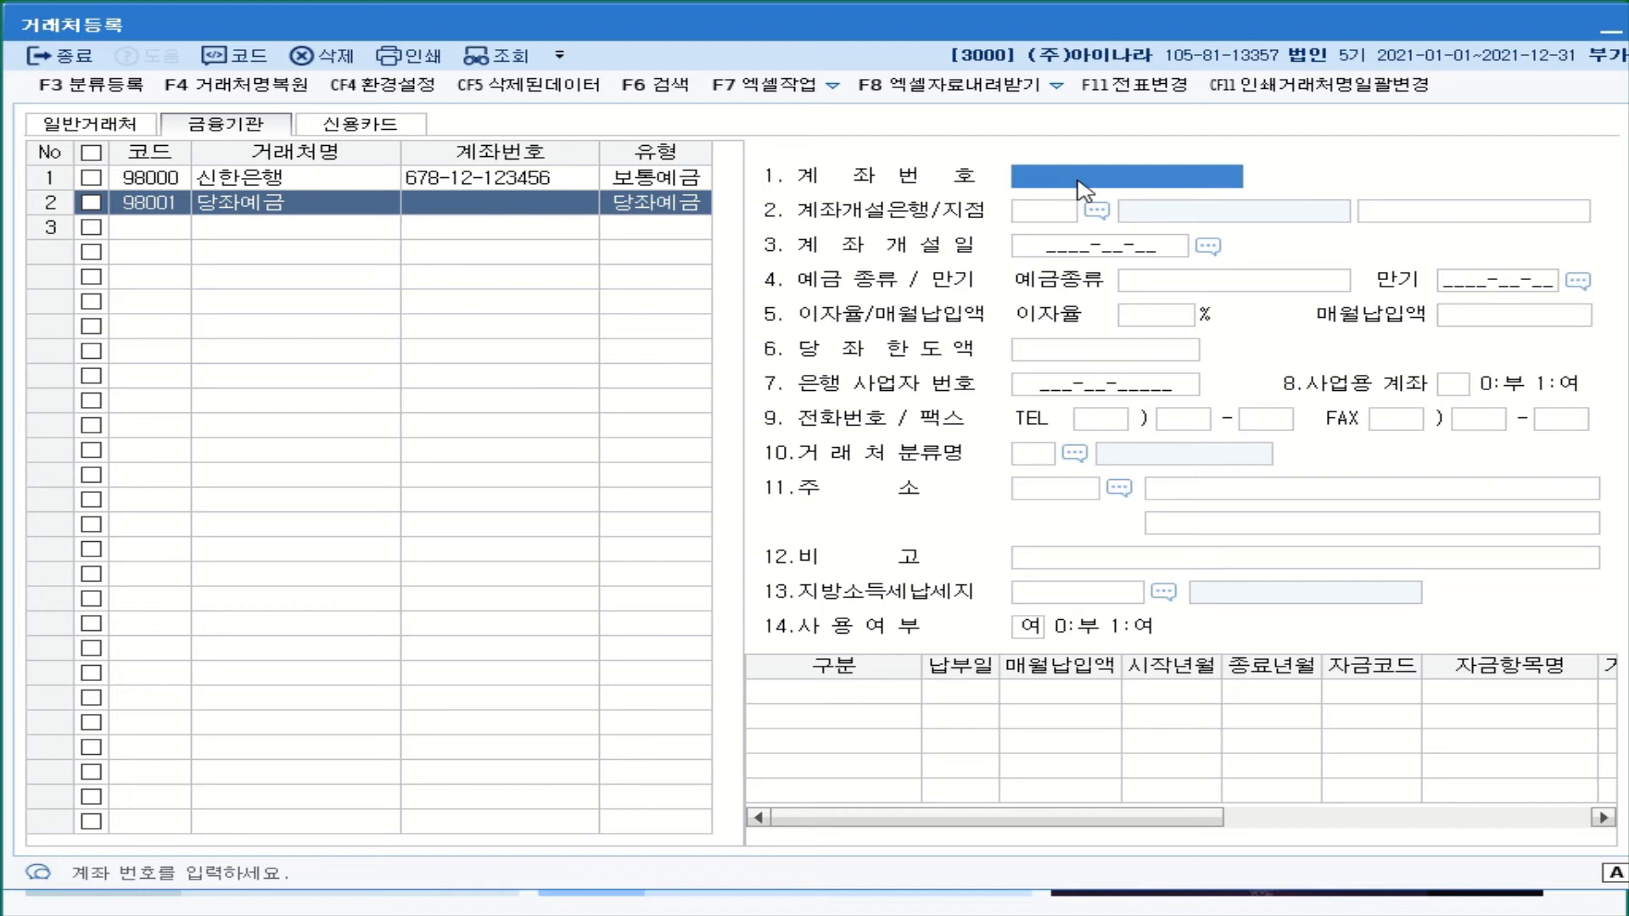
click(253, 206)
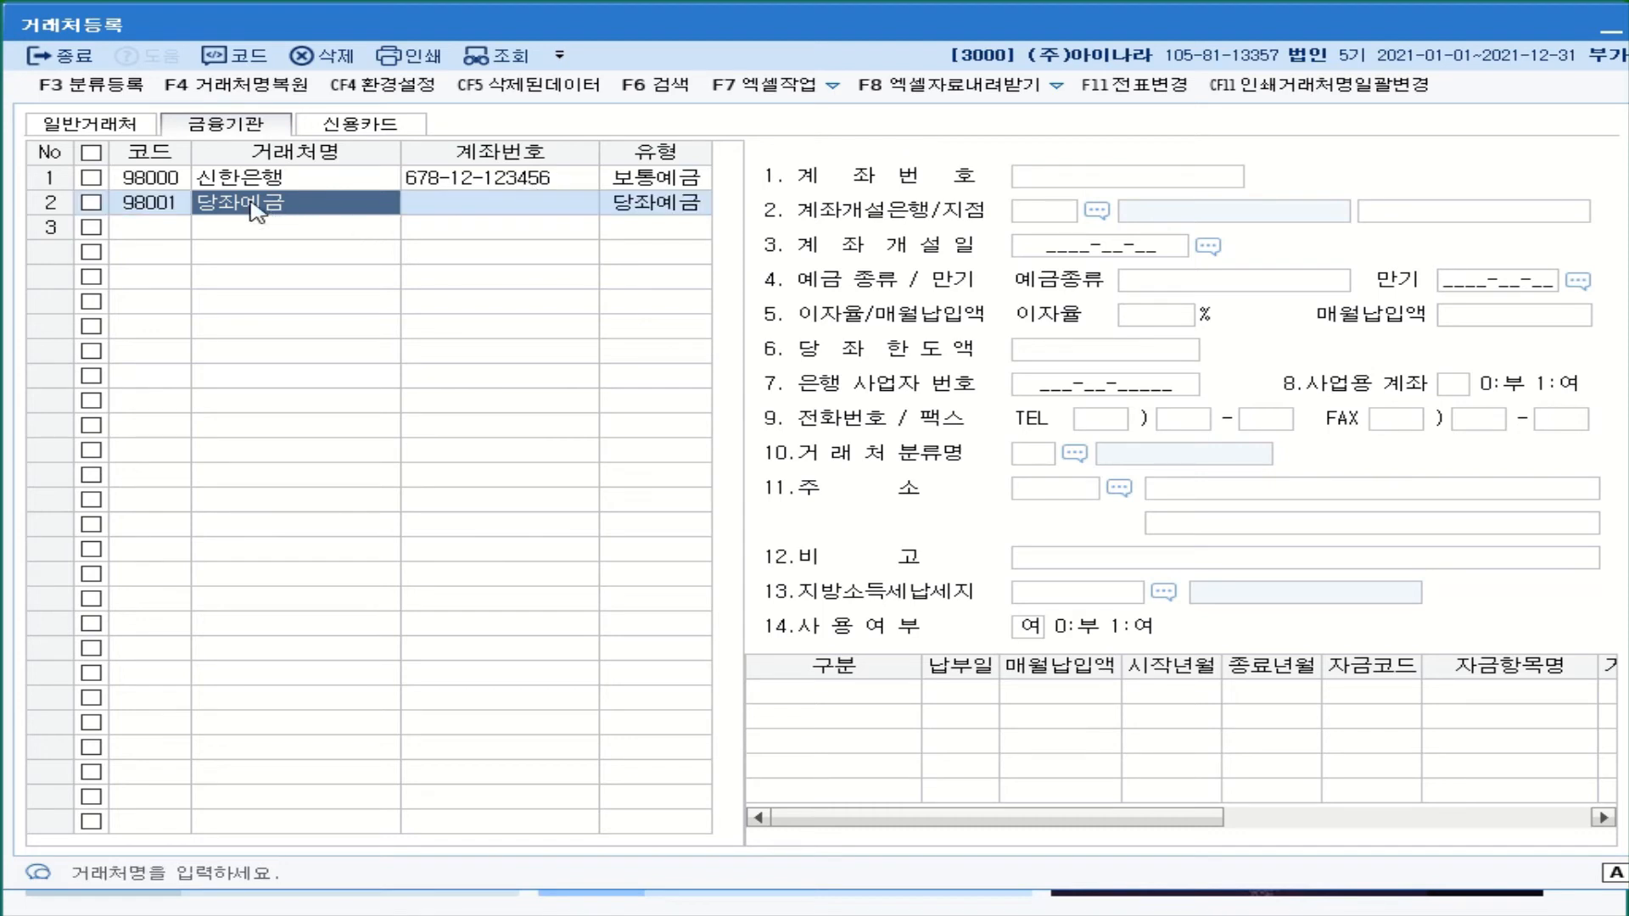
text(국미)
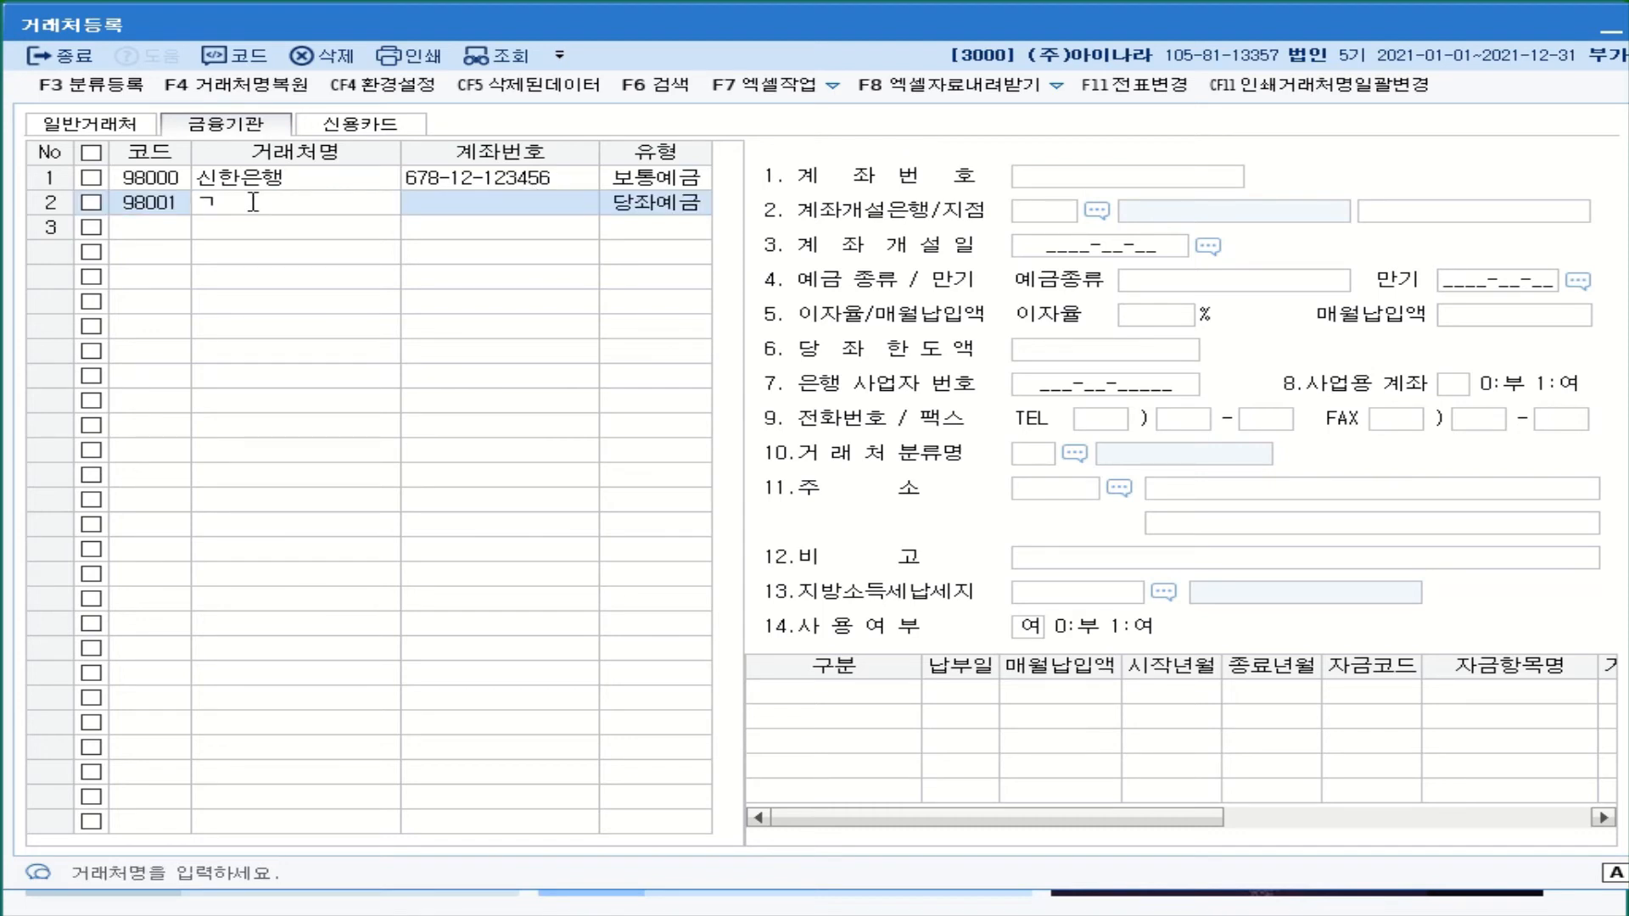
text(ㄴ은)
text(행)
key(Return)
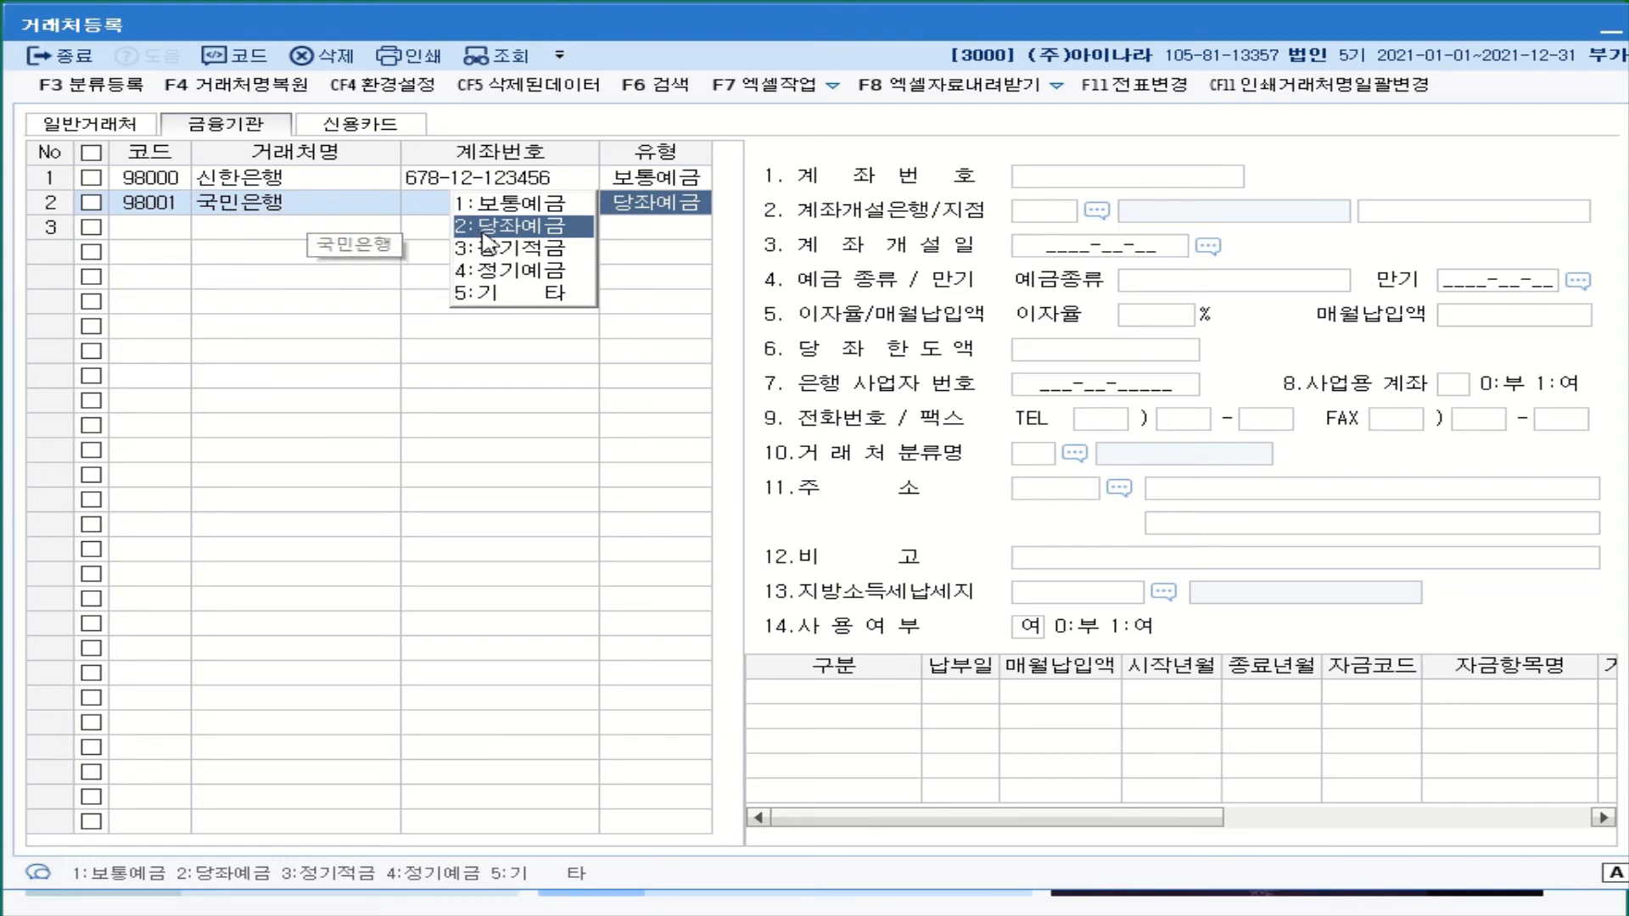
key(Return)
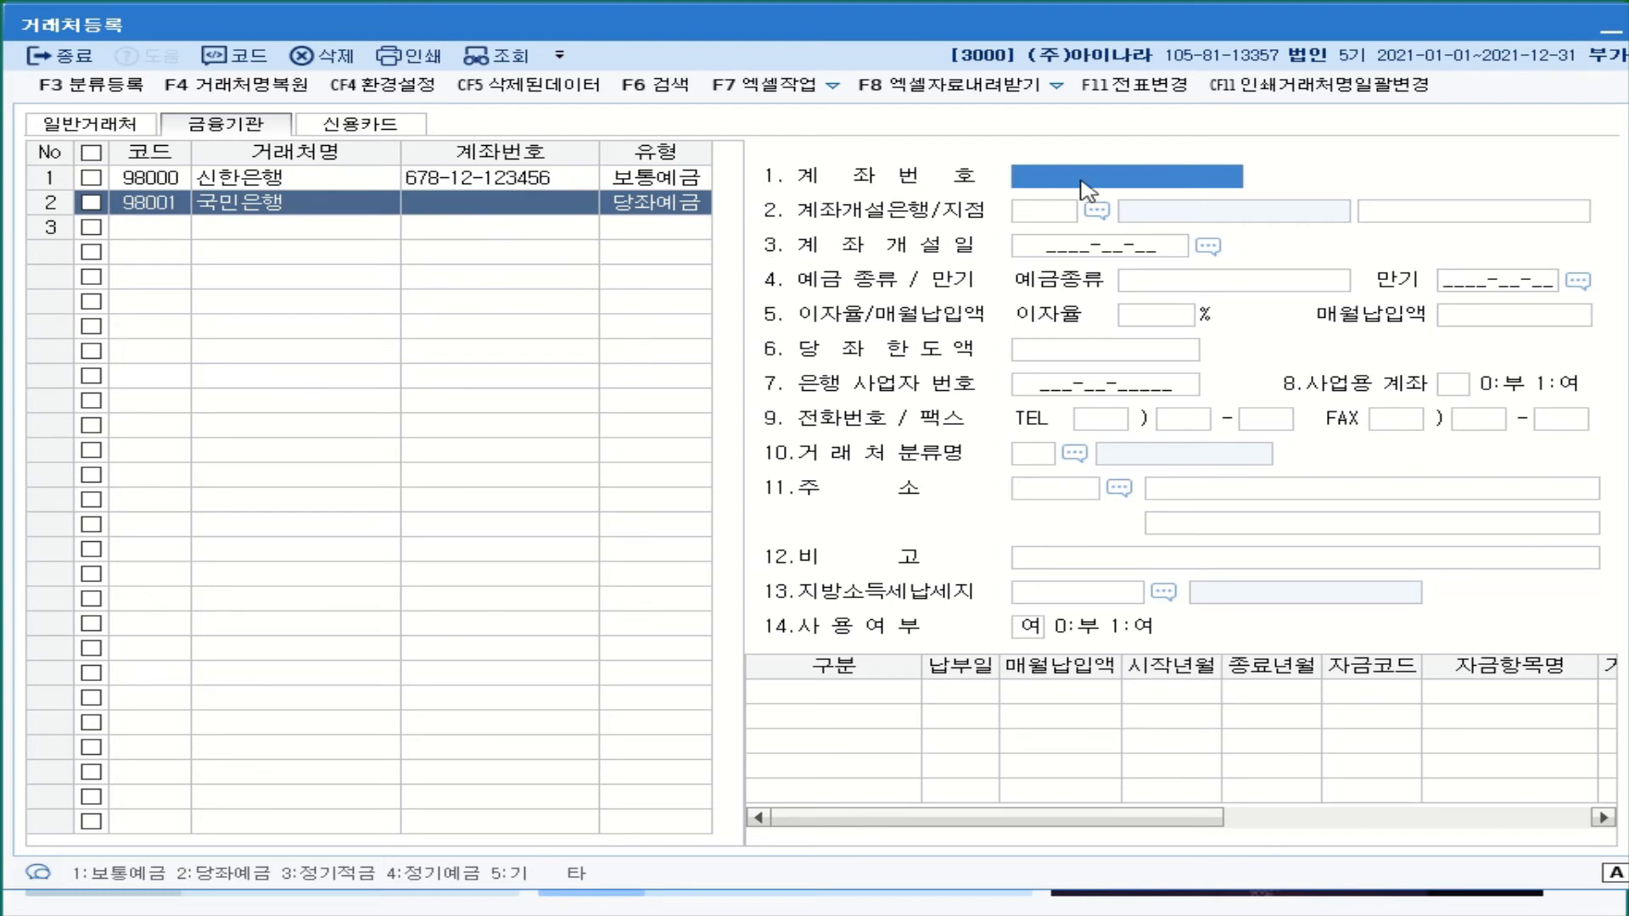
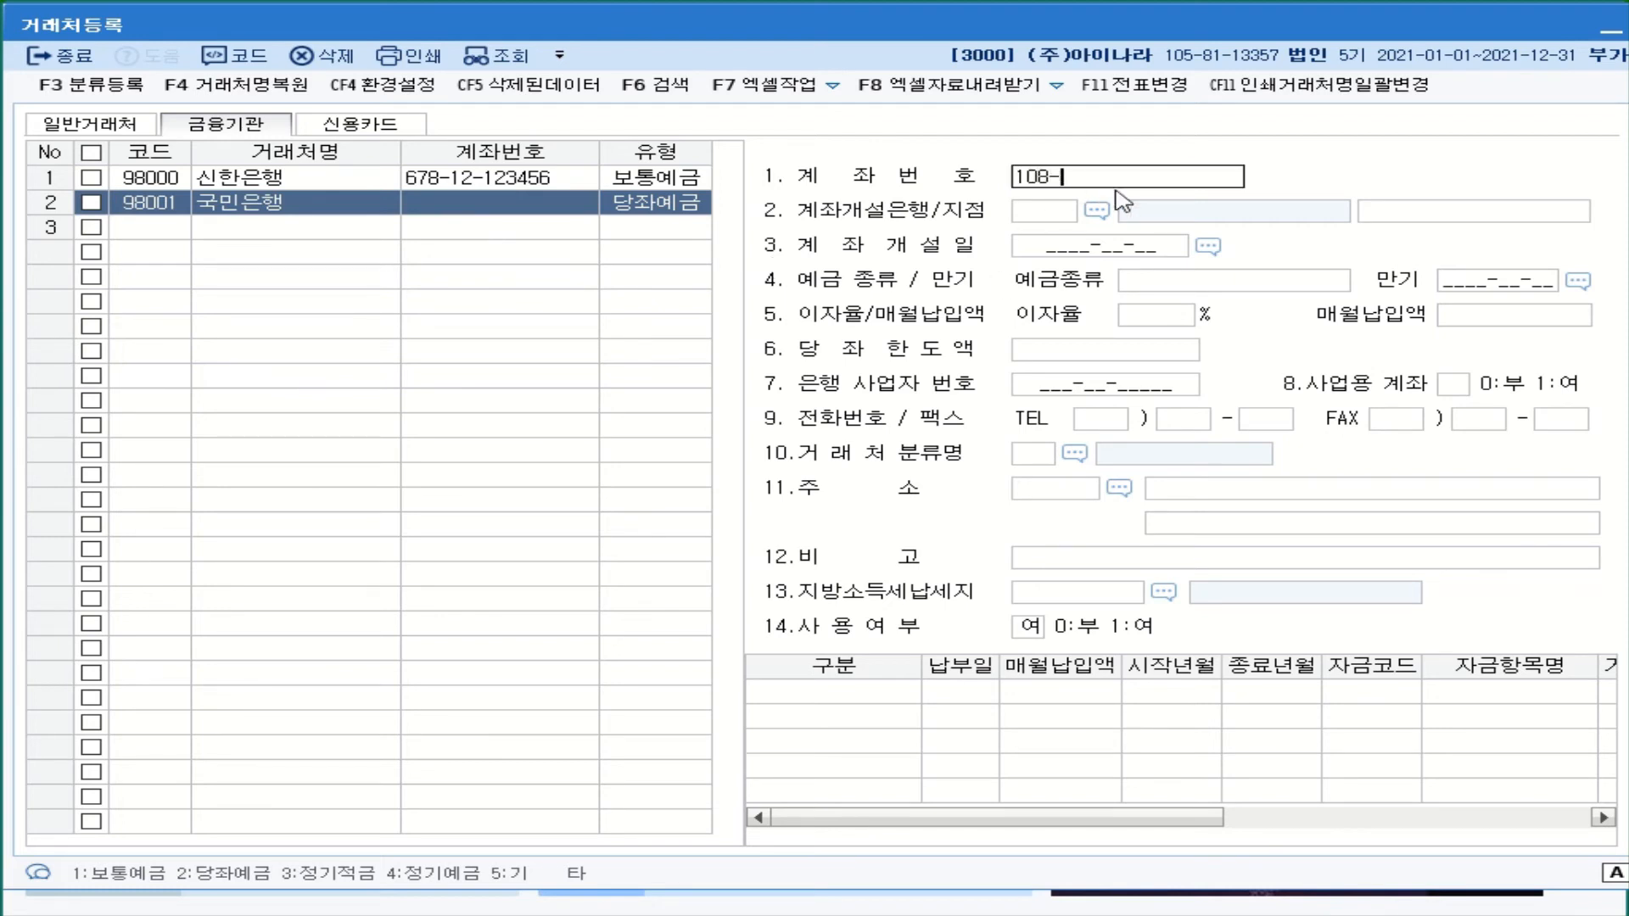
key(Return)
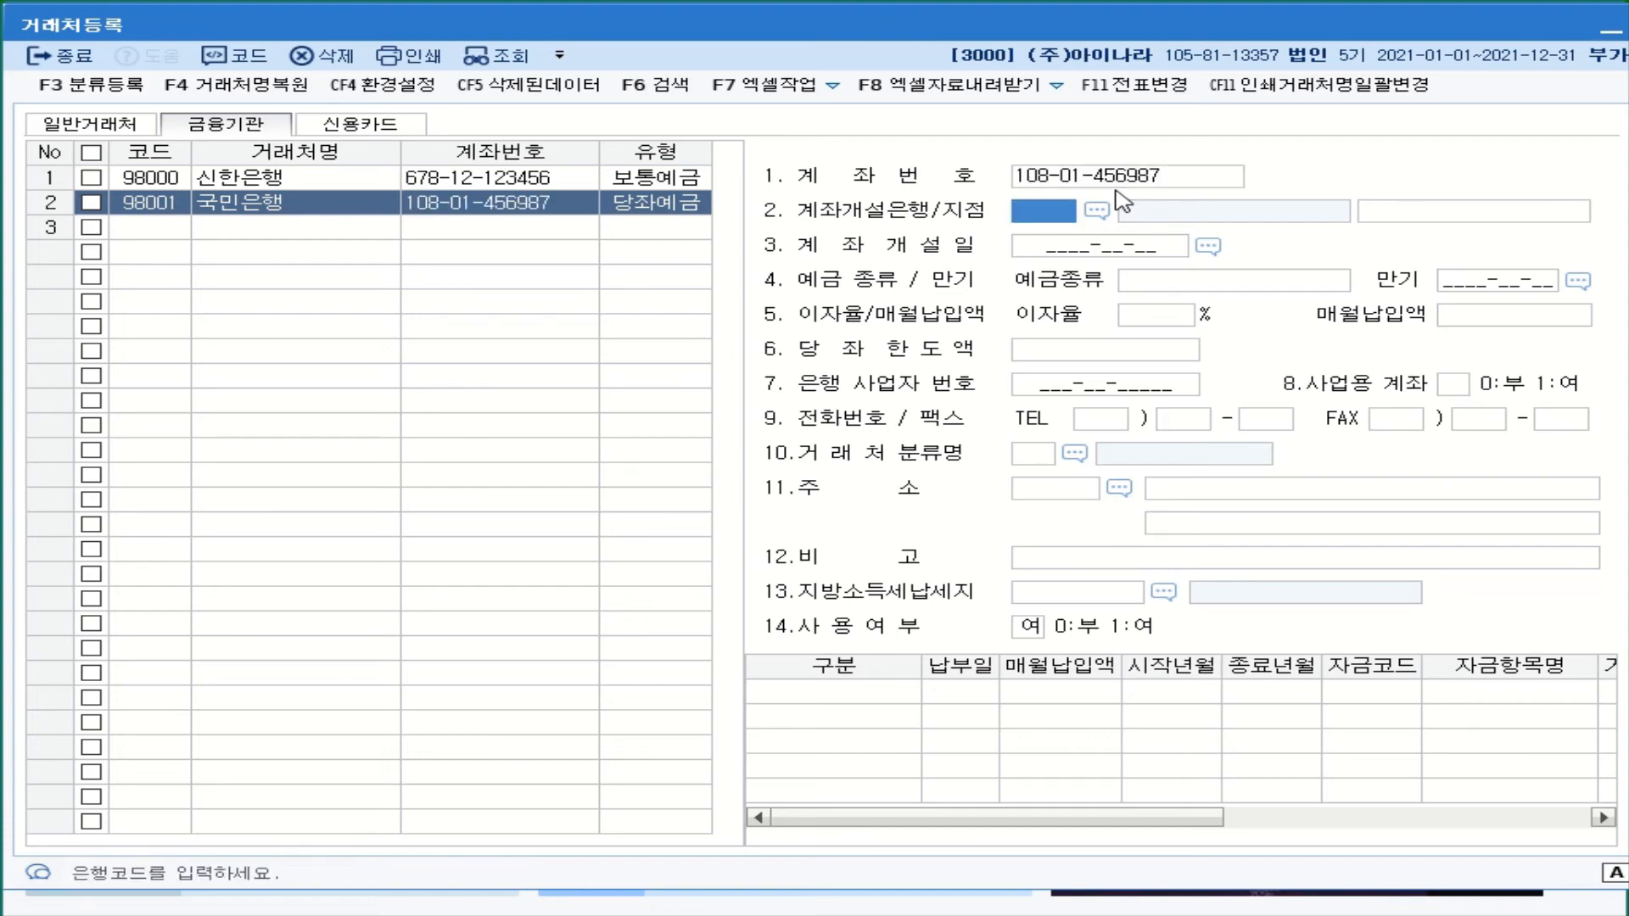
- Set 국민은행's opening bank to 004 국민은행, deposit type 당좌예금, and mark it a business account
click(1097, 210)
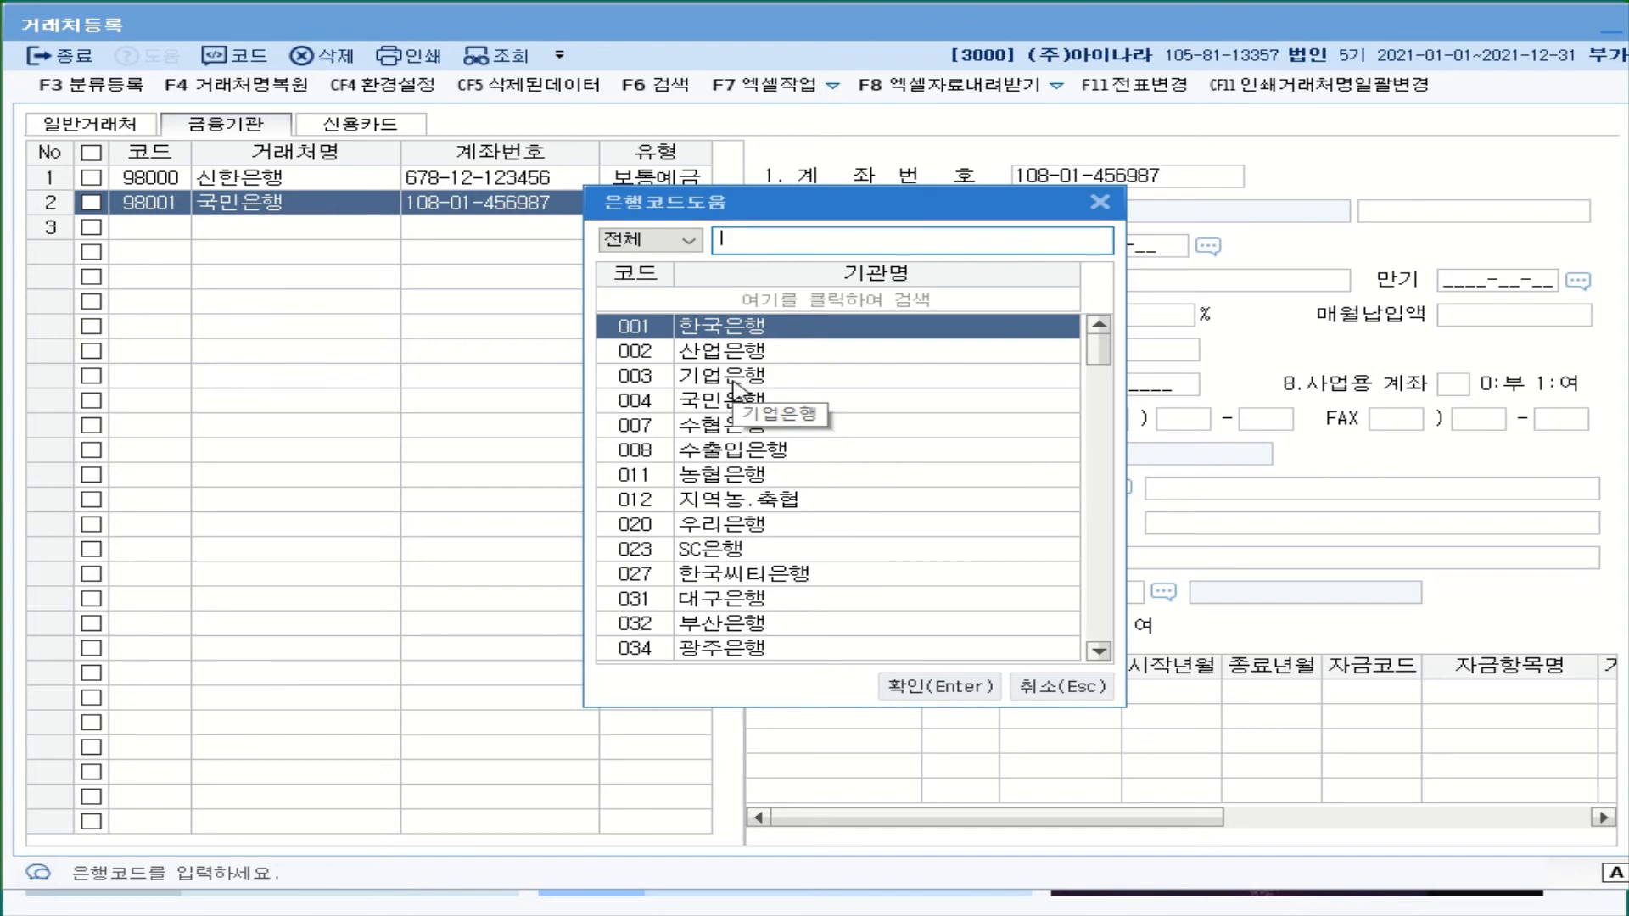
click(734, 404)
double_click(734, 405)
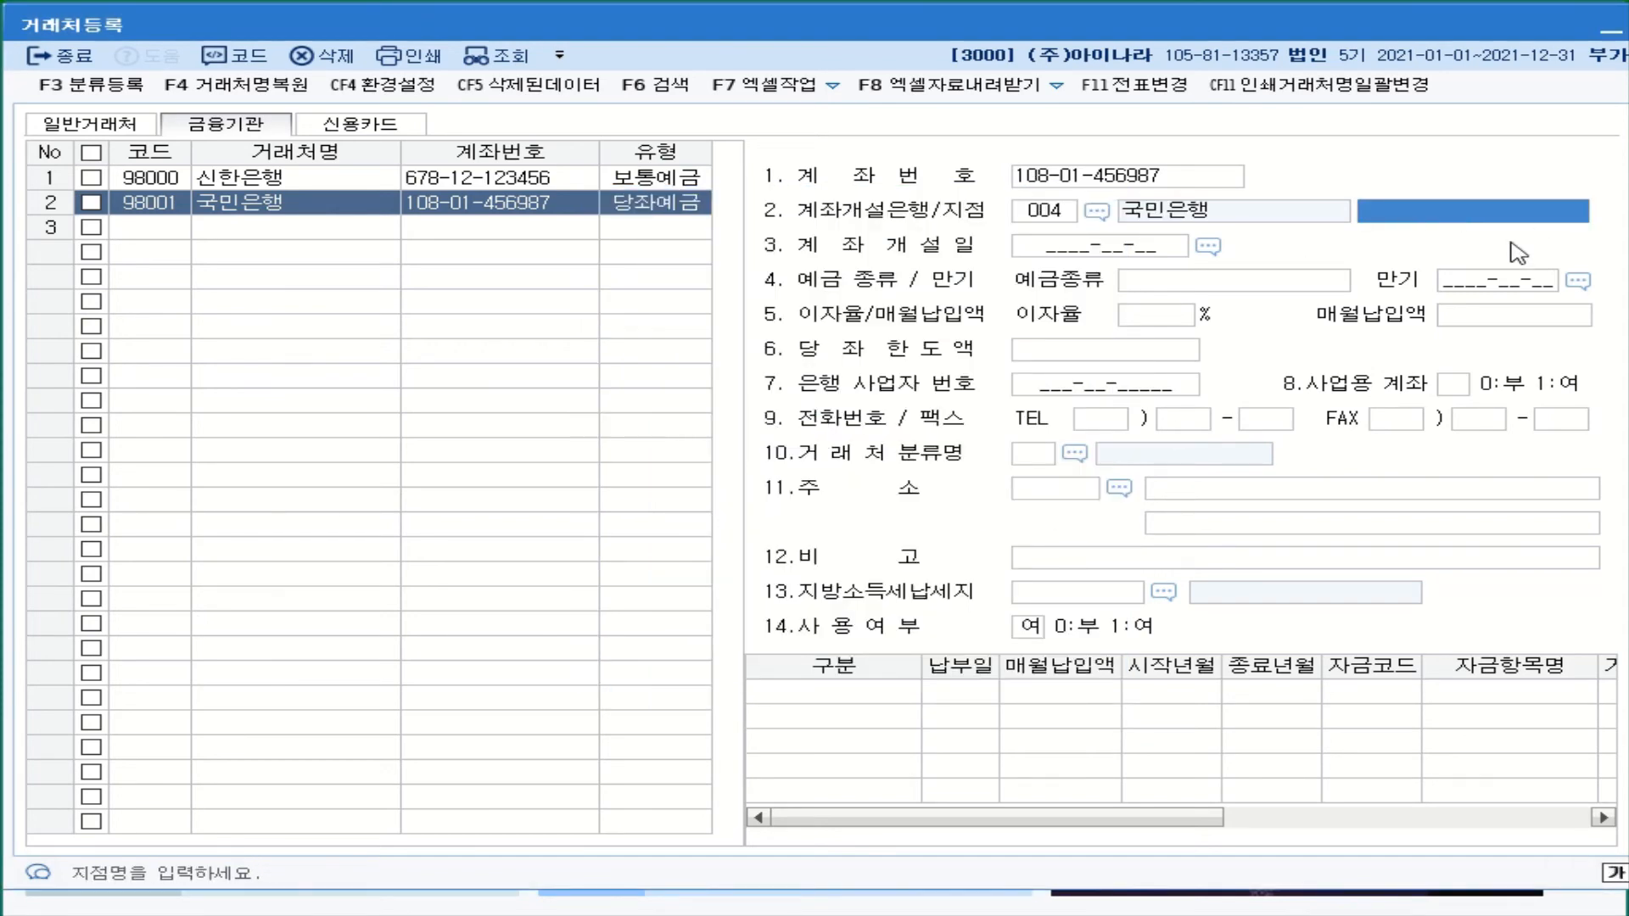
click(1211, 289)
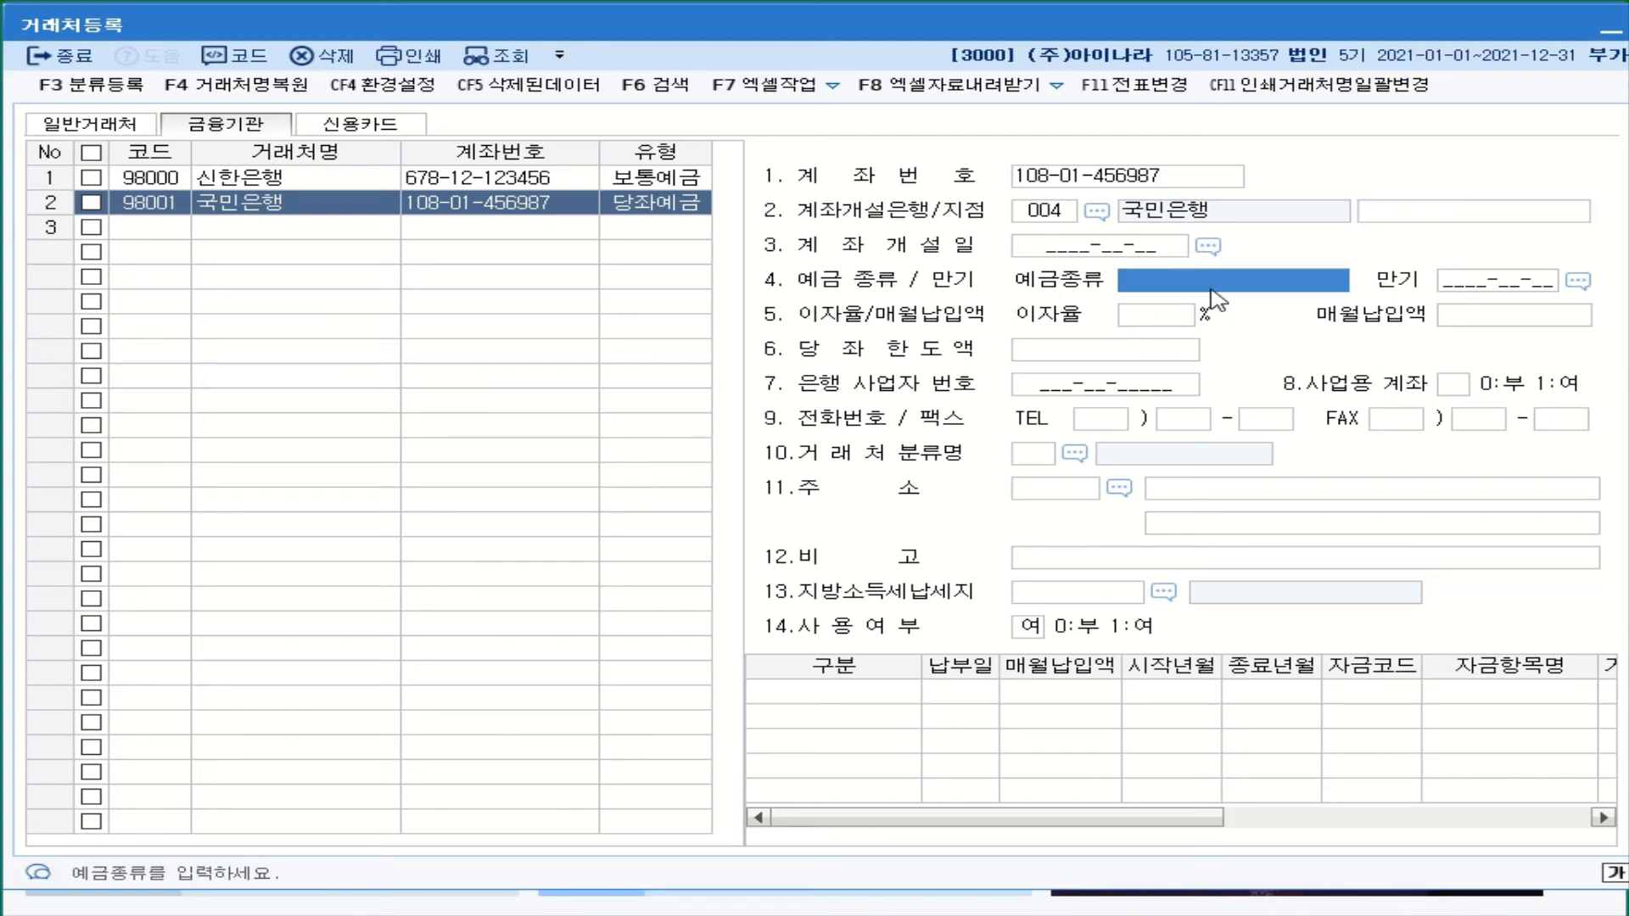
text(당조)
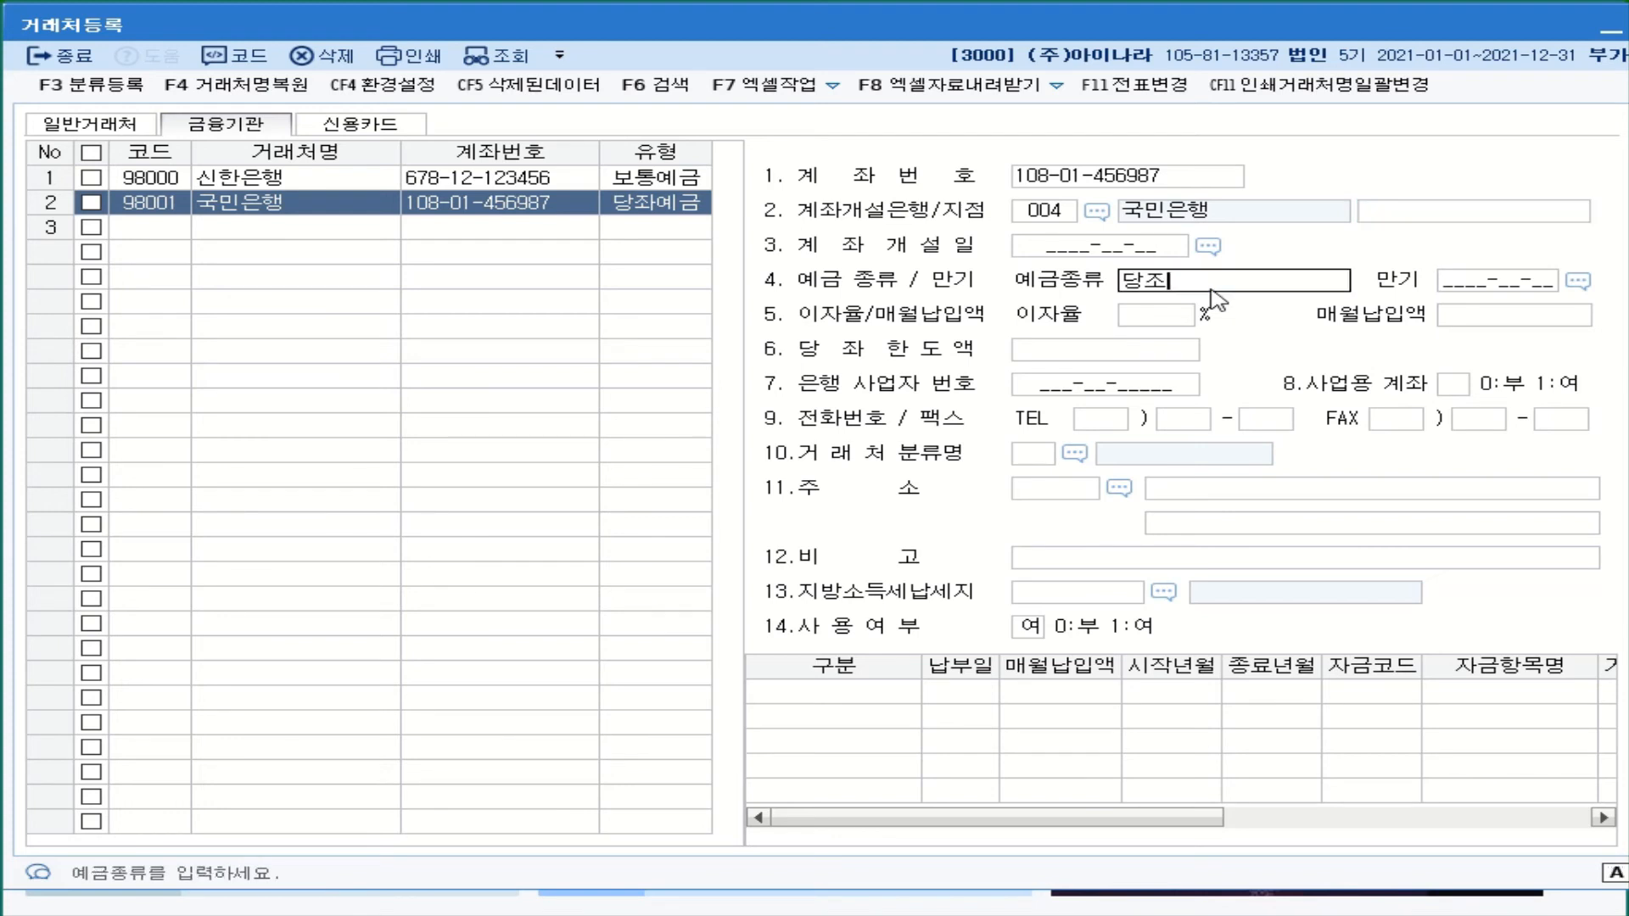
text(ㅏㅇㅖ금)
key(Return)
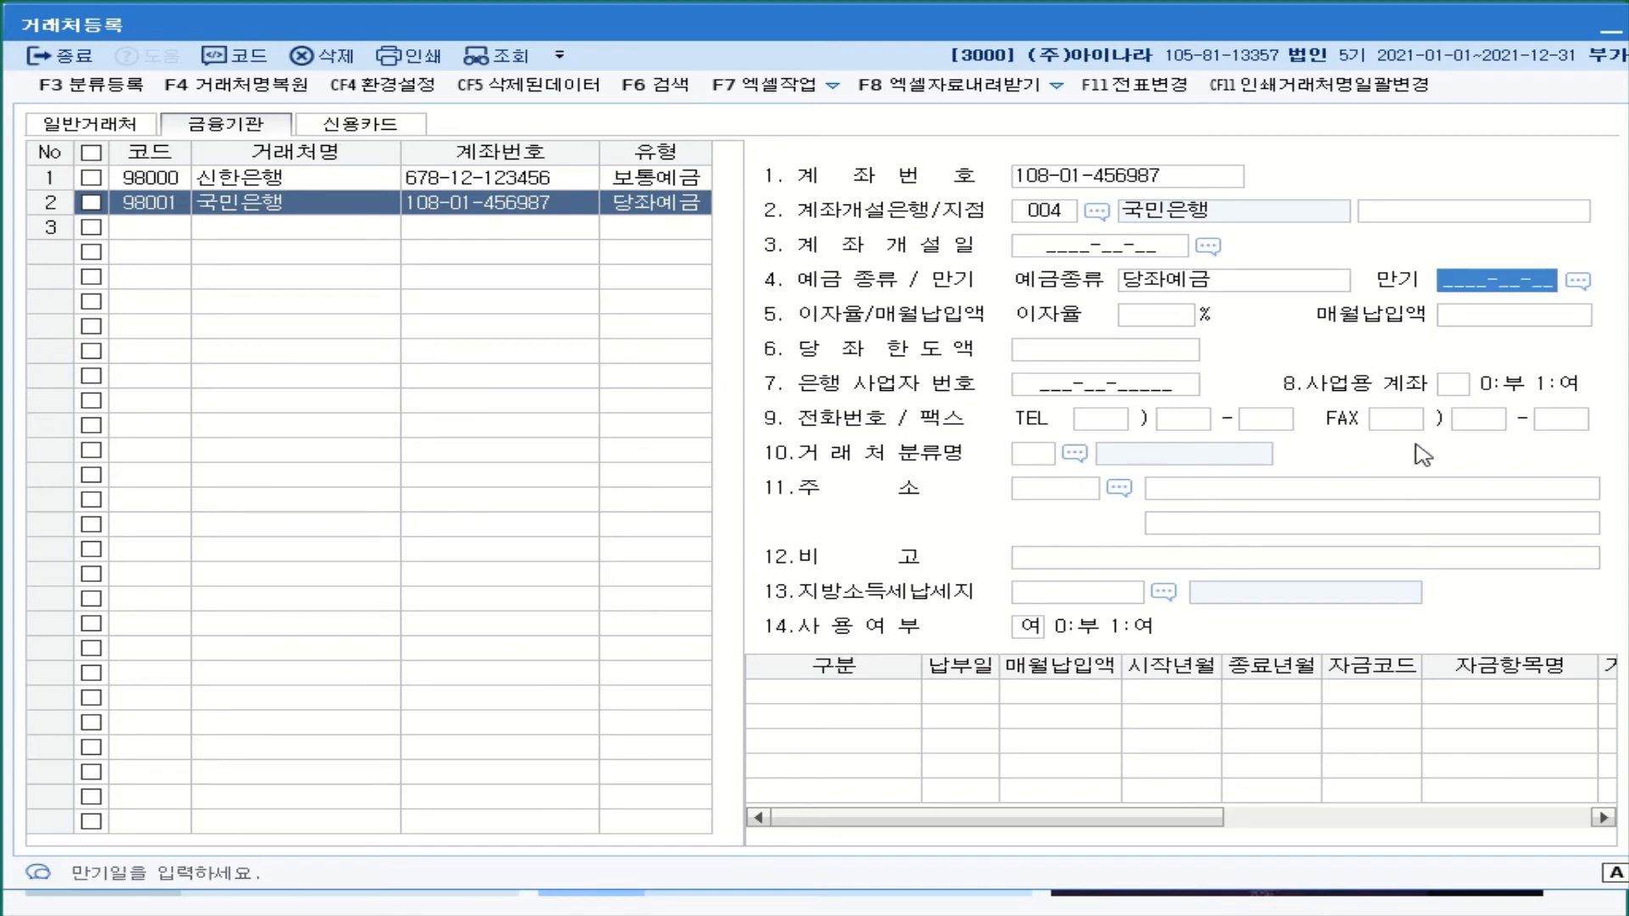
click(1454, 388)
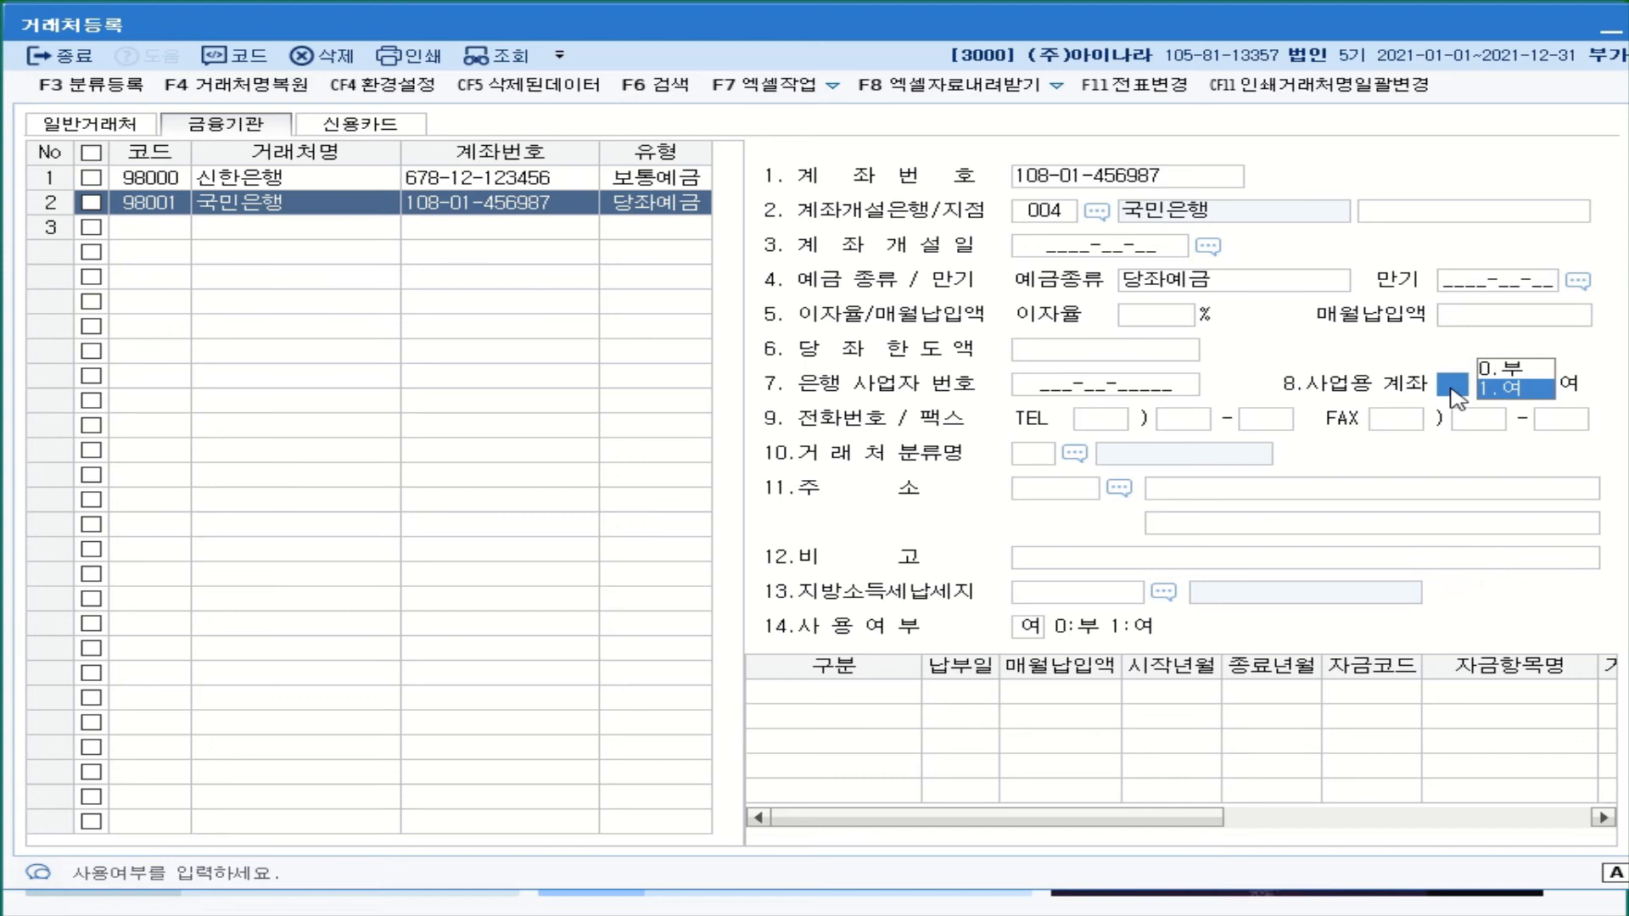
click(1519, 398)
click(150, 227)
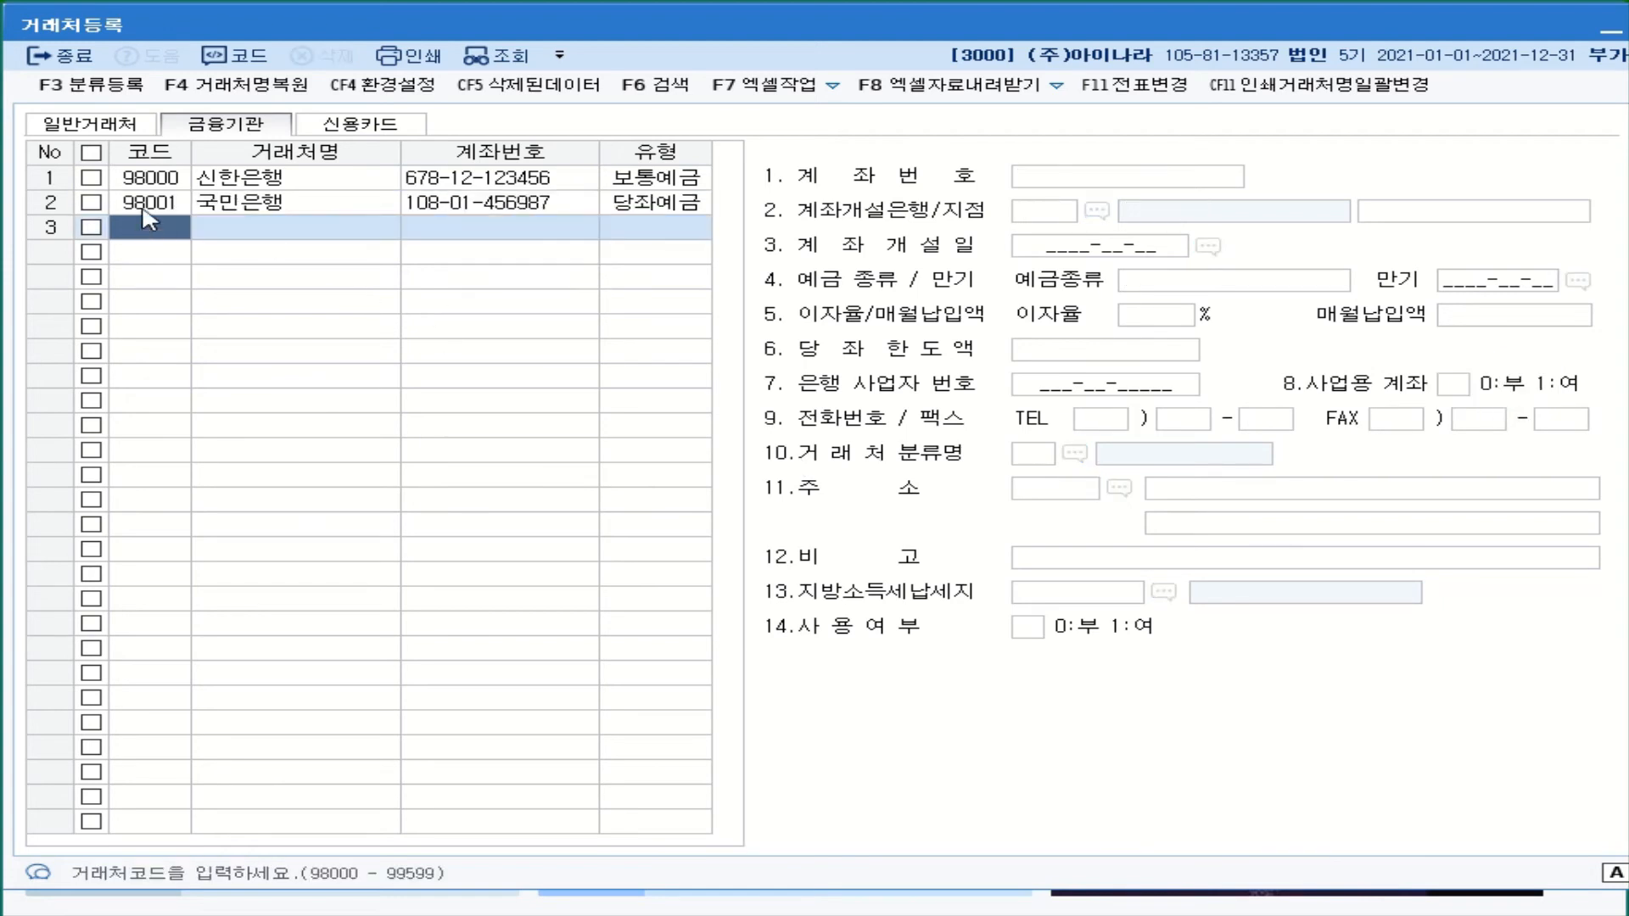
- Review the 신한은행 and 국민은행 records, then move to the 신용카드 register
click(152, 197)
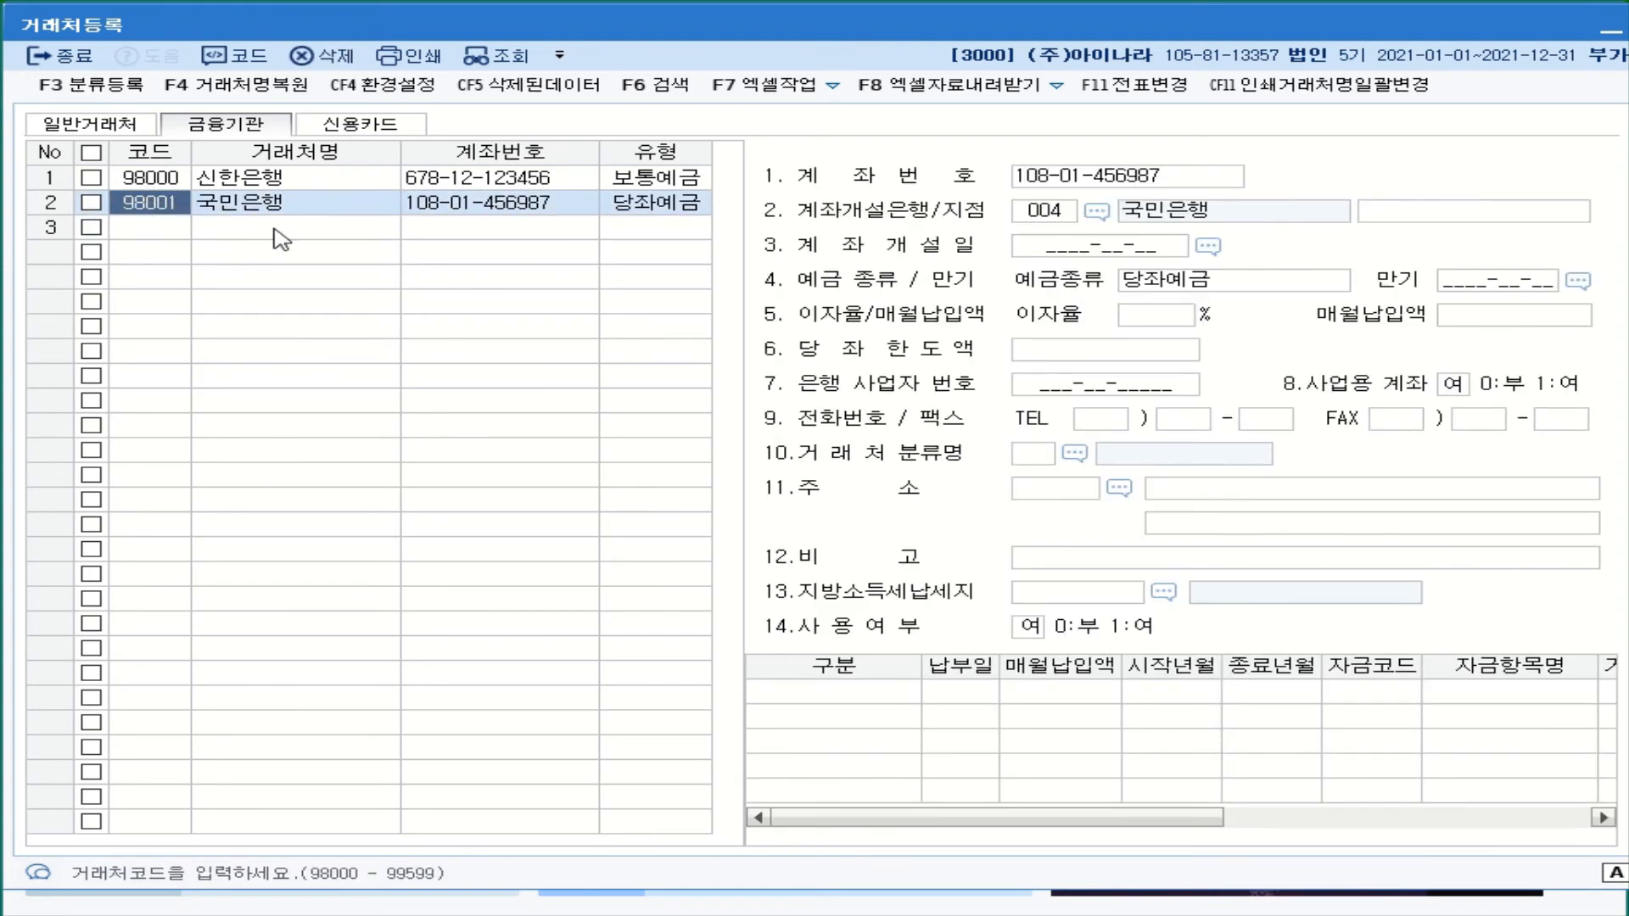
click(275, 181)
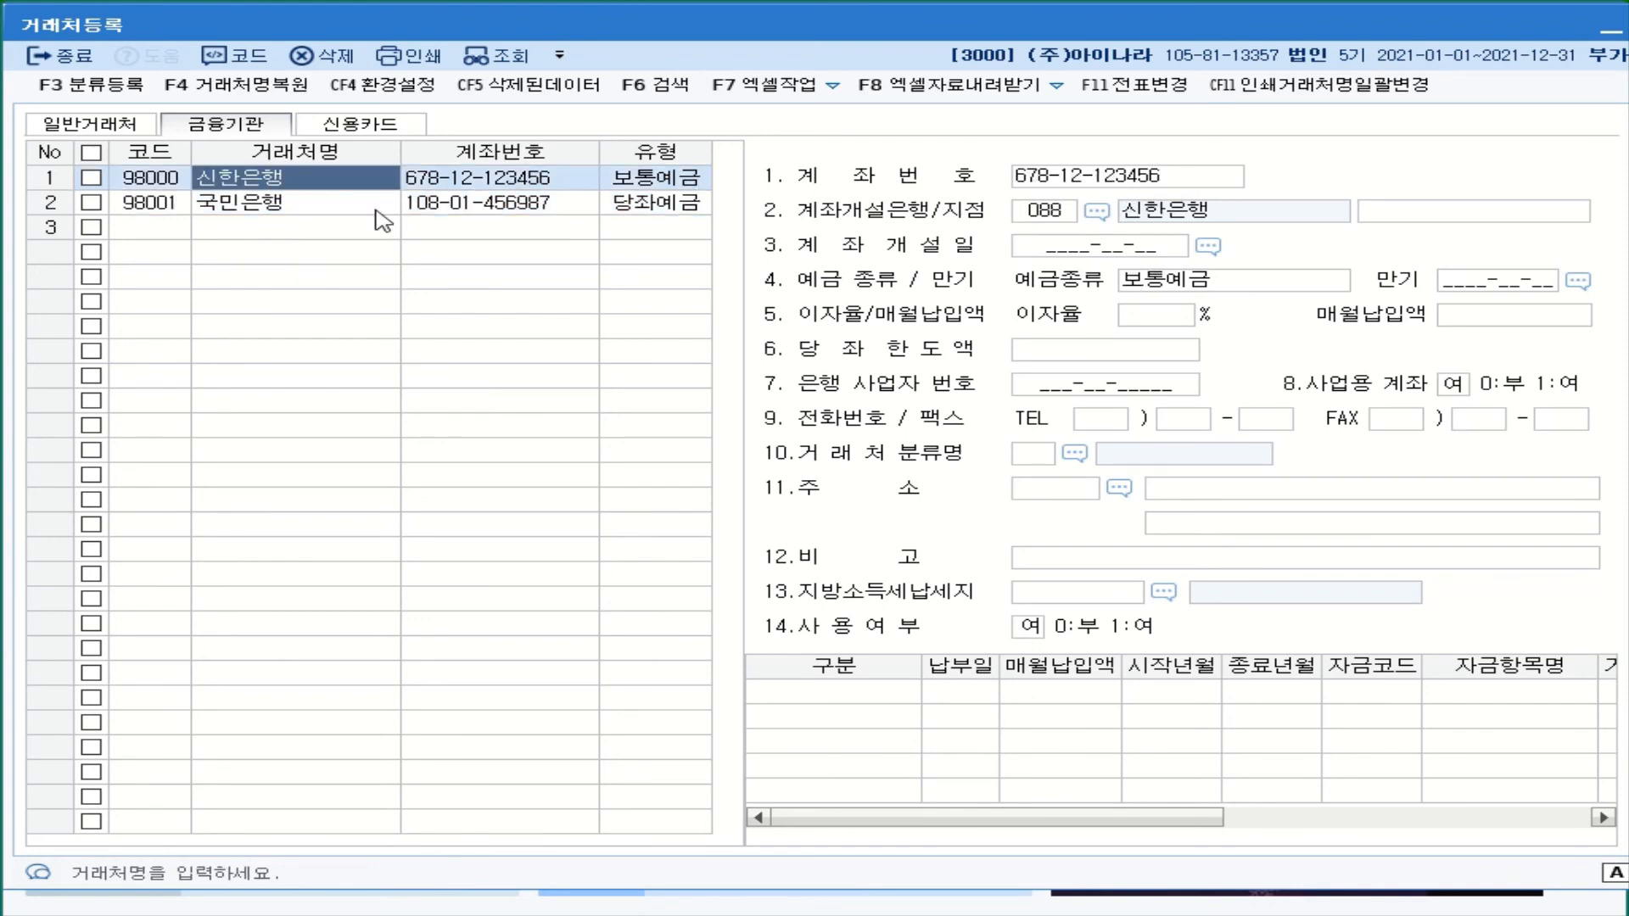
click(304, 186)
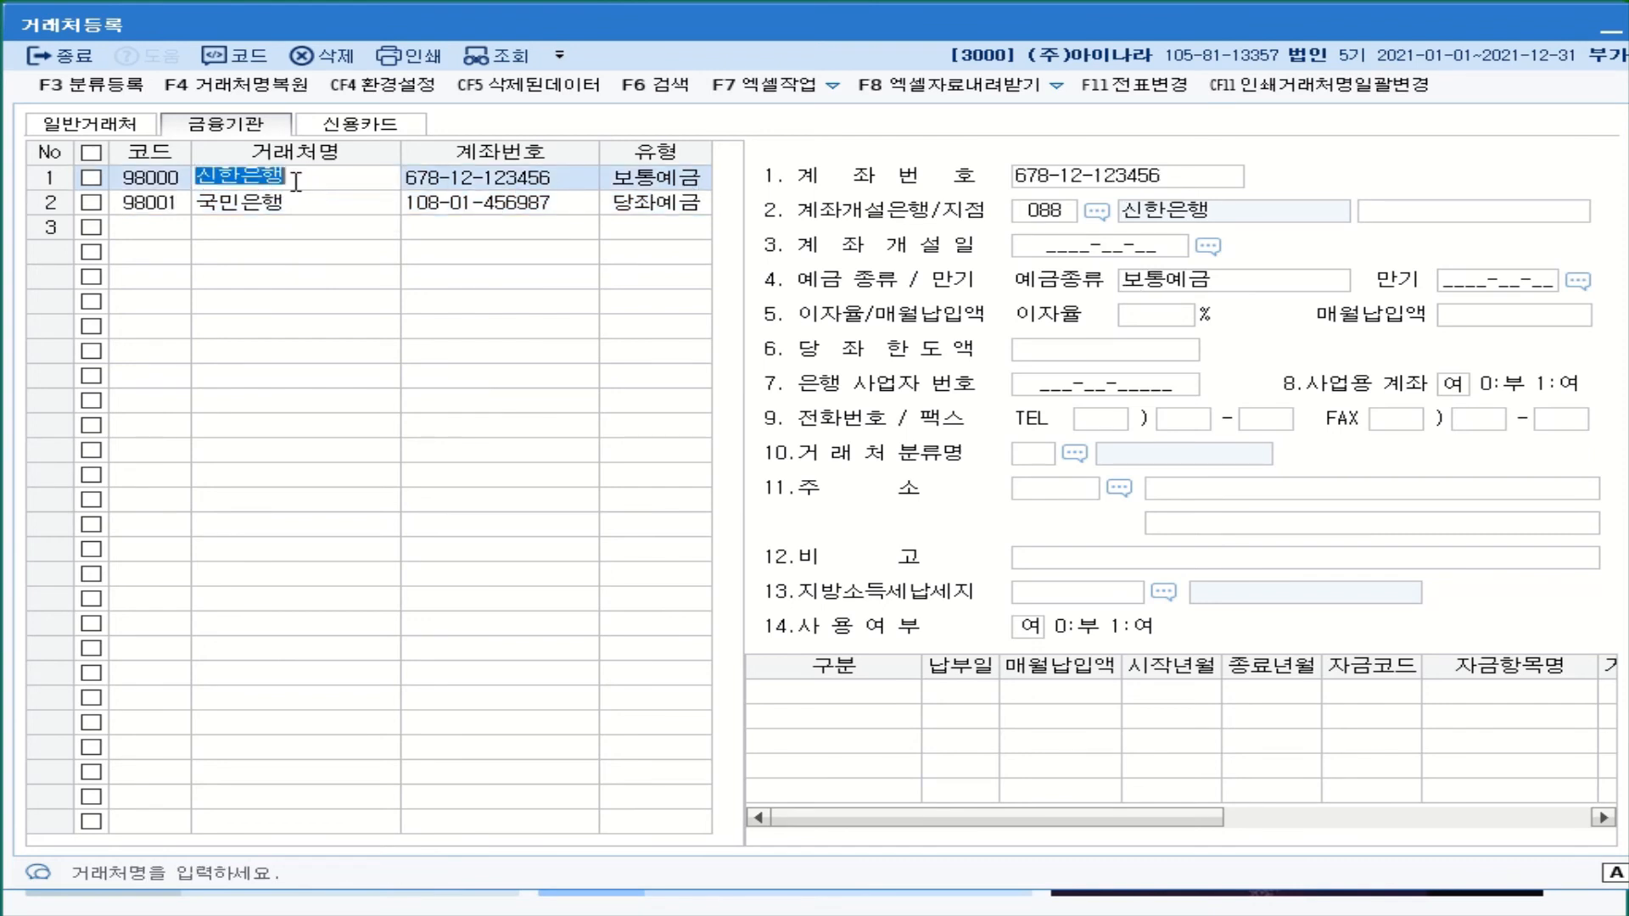
click(294, 181)
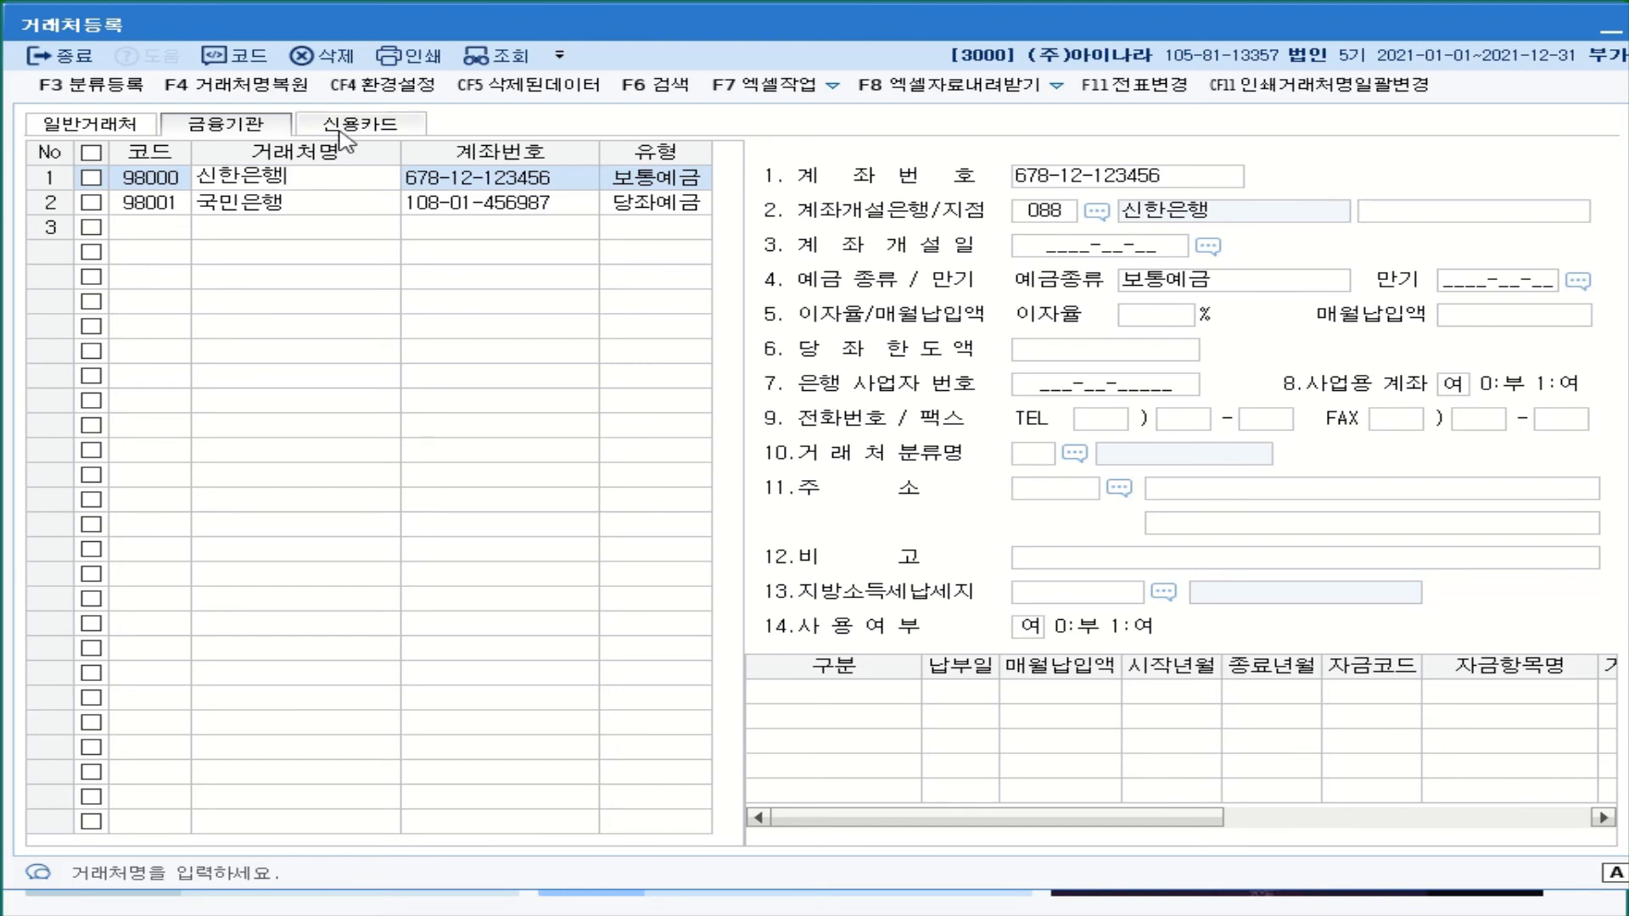
click(314, 208)
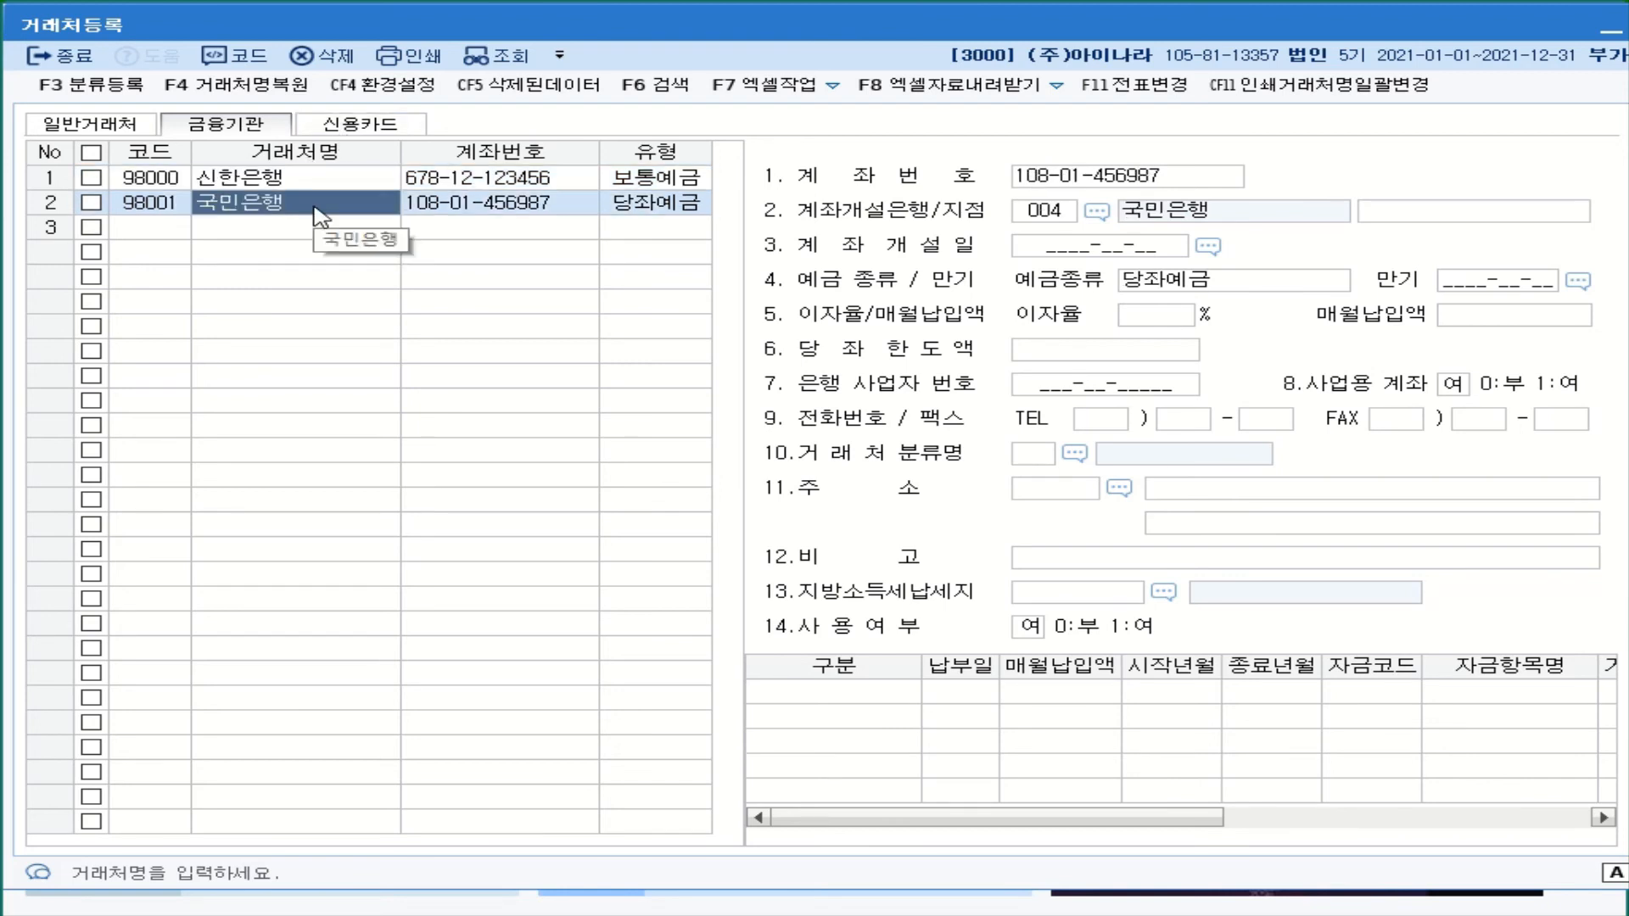
click(317, 178)
click(319, 178)
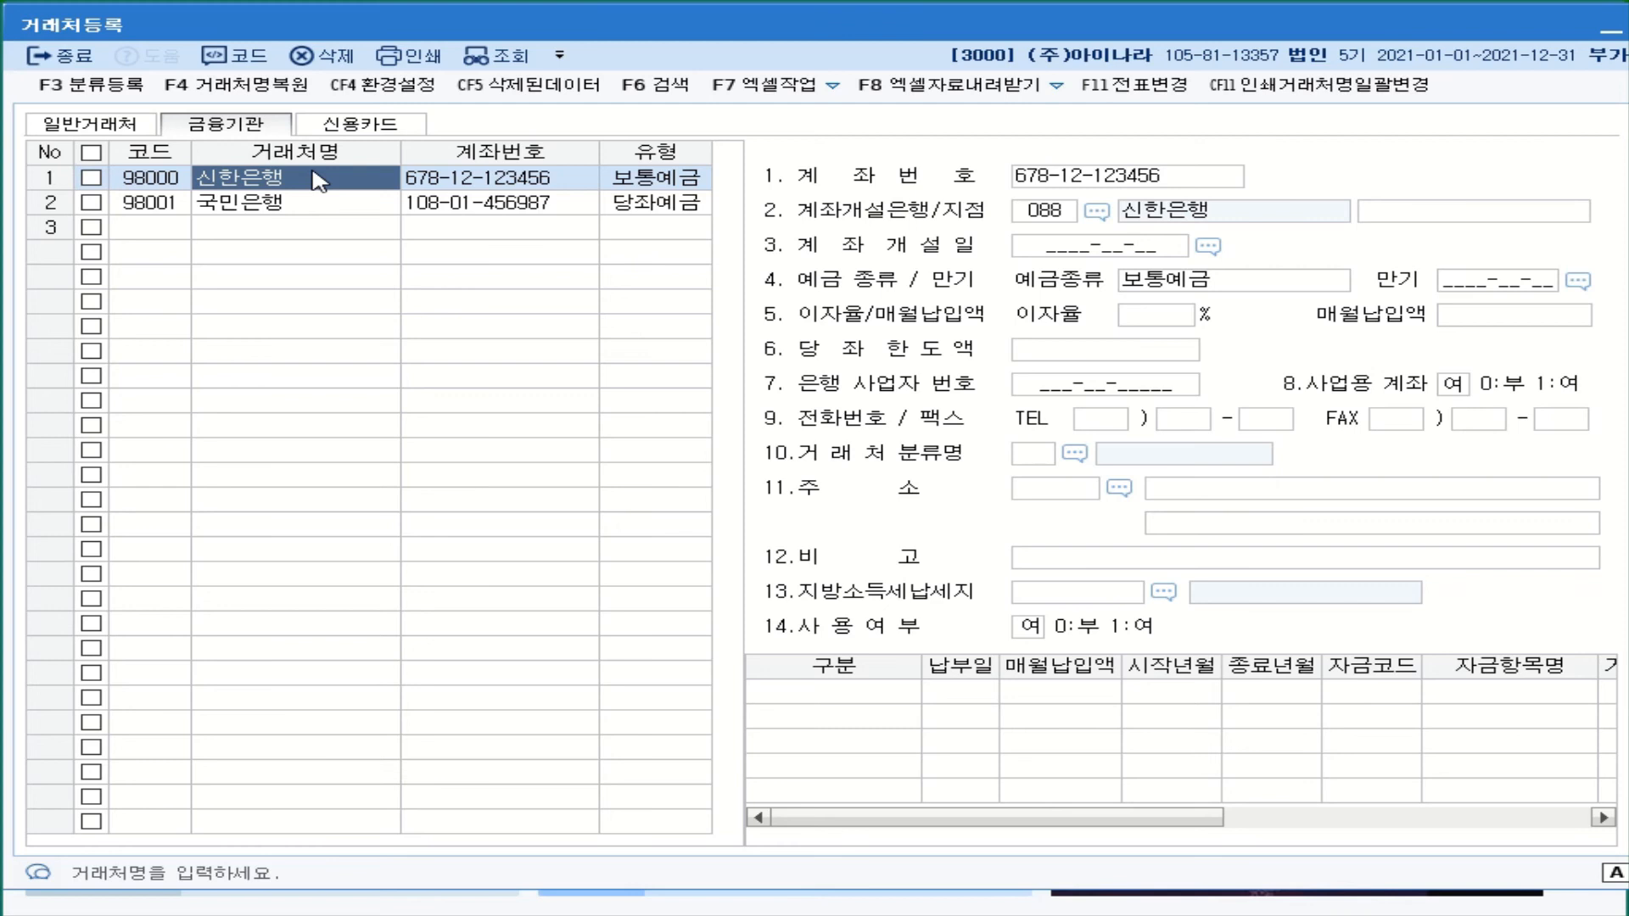
click(331, 229)
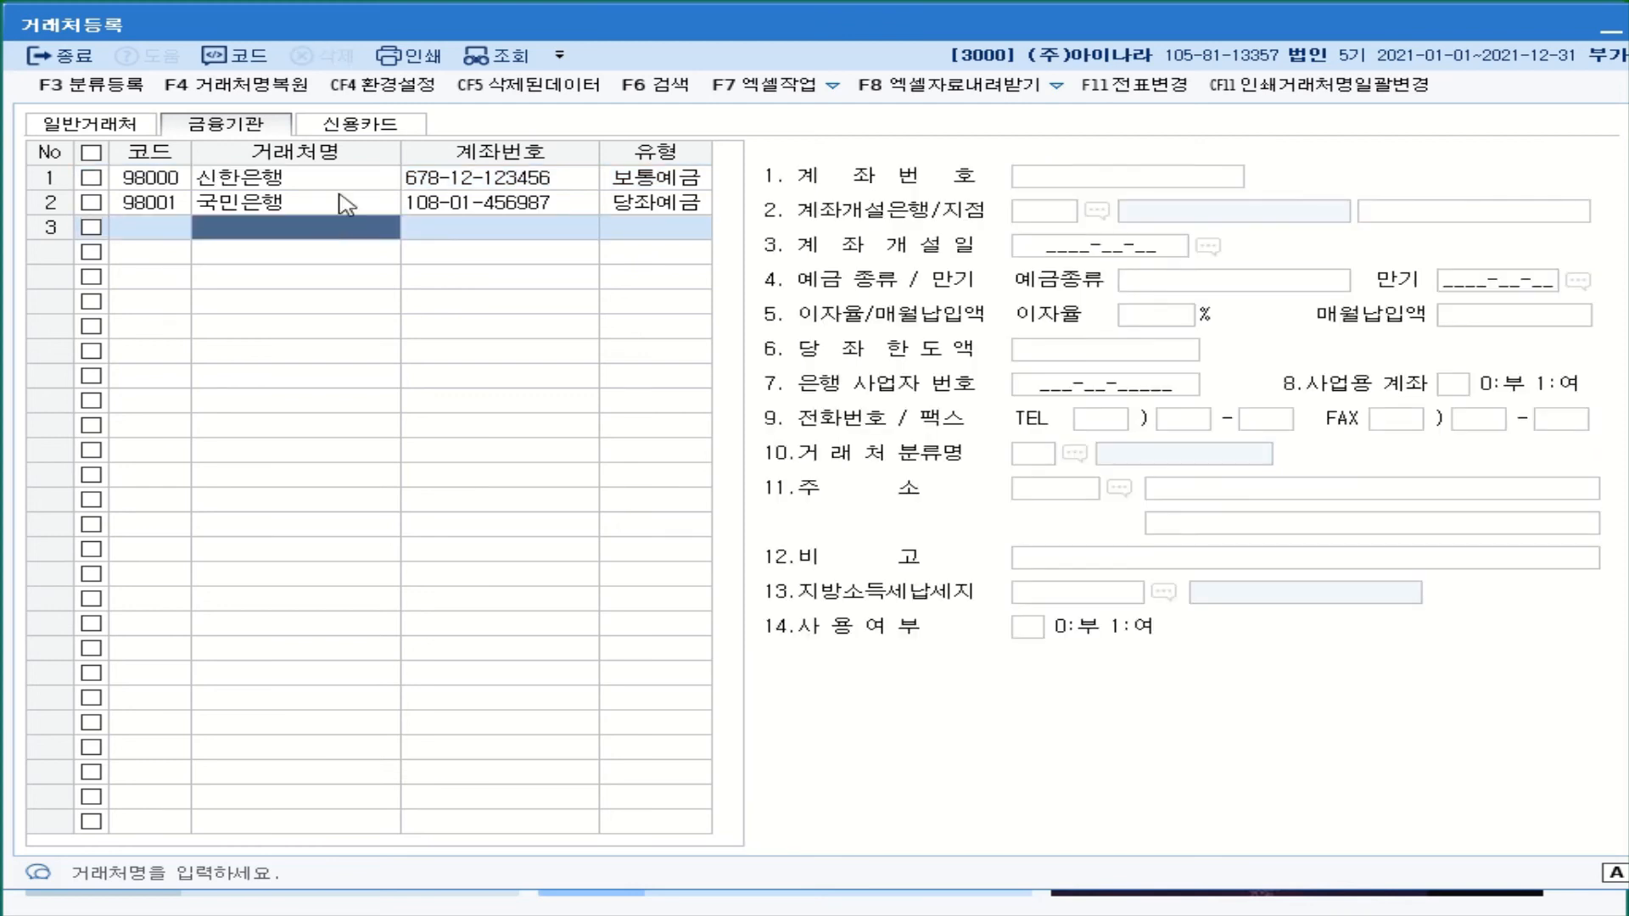
click(360, 124)
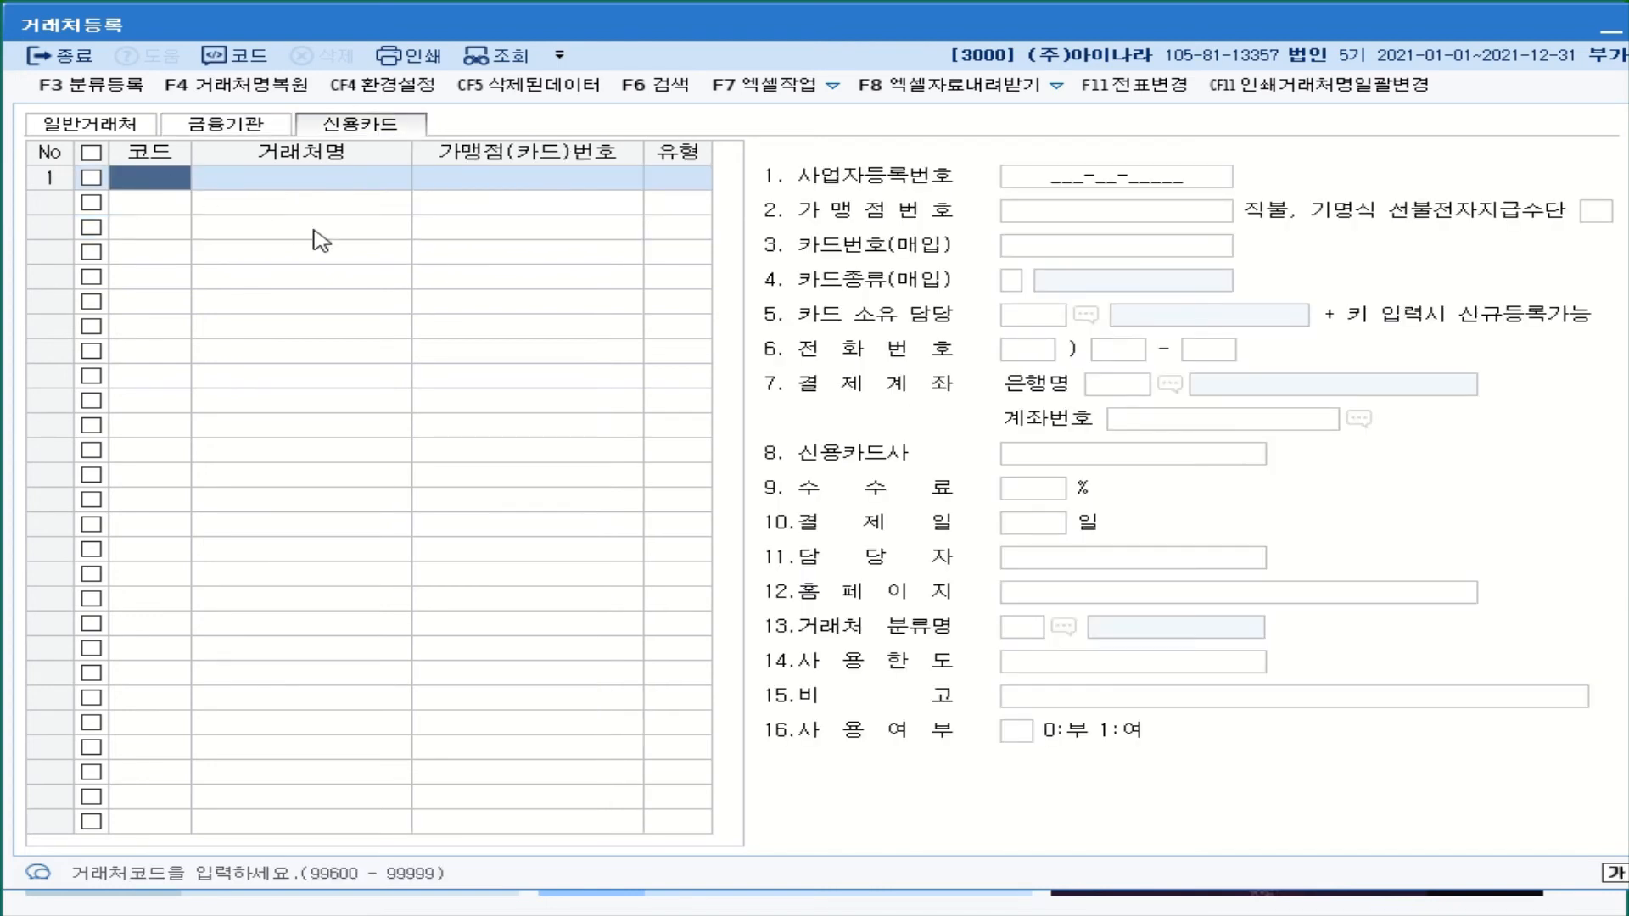
- Enter card partner 99600 신한카드 with type 2:매입
text(99600)
key(Return)
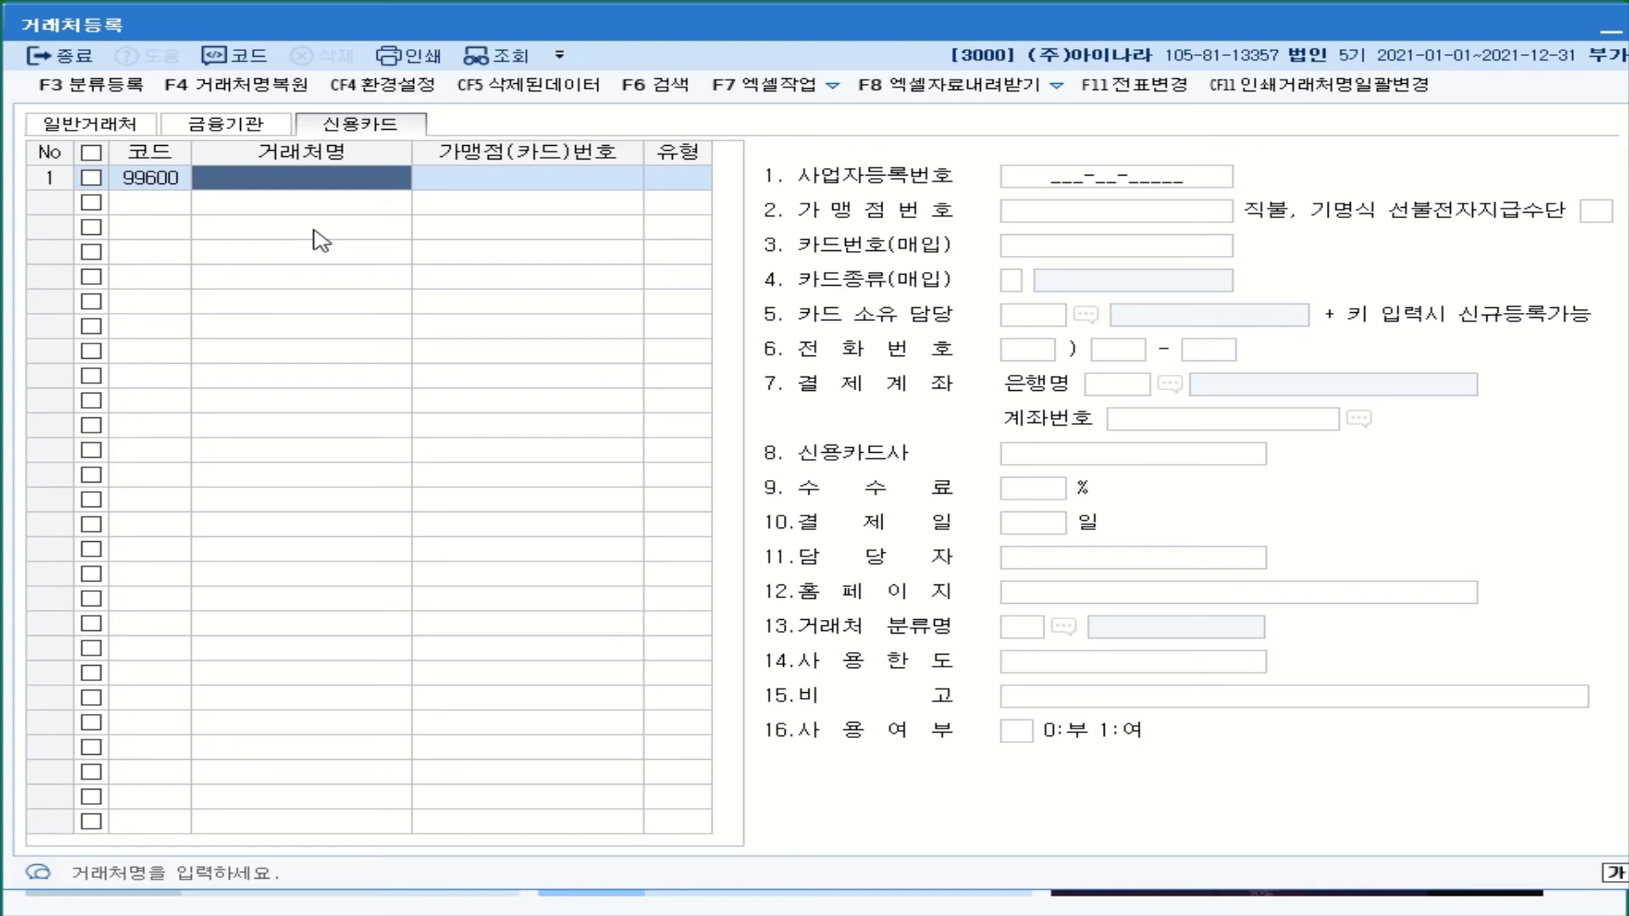
text(싱)
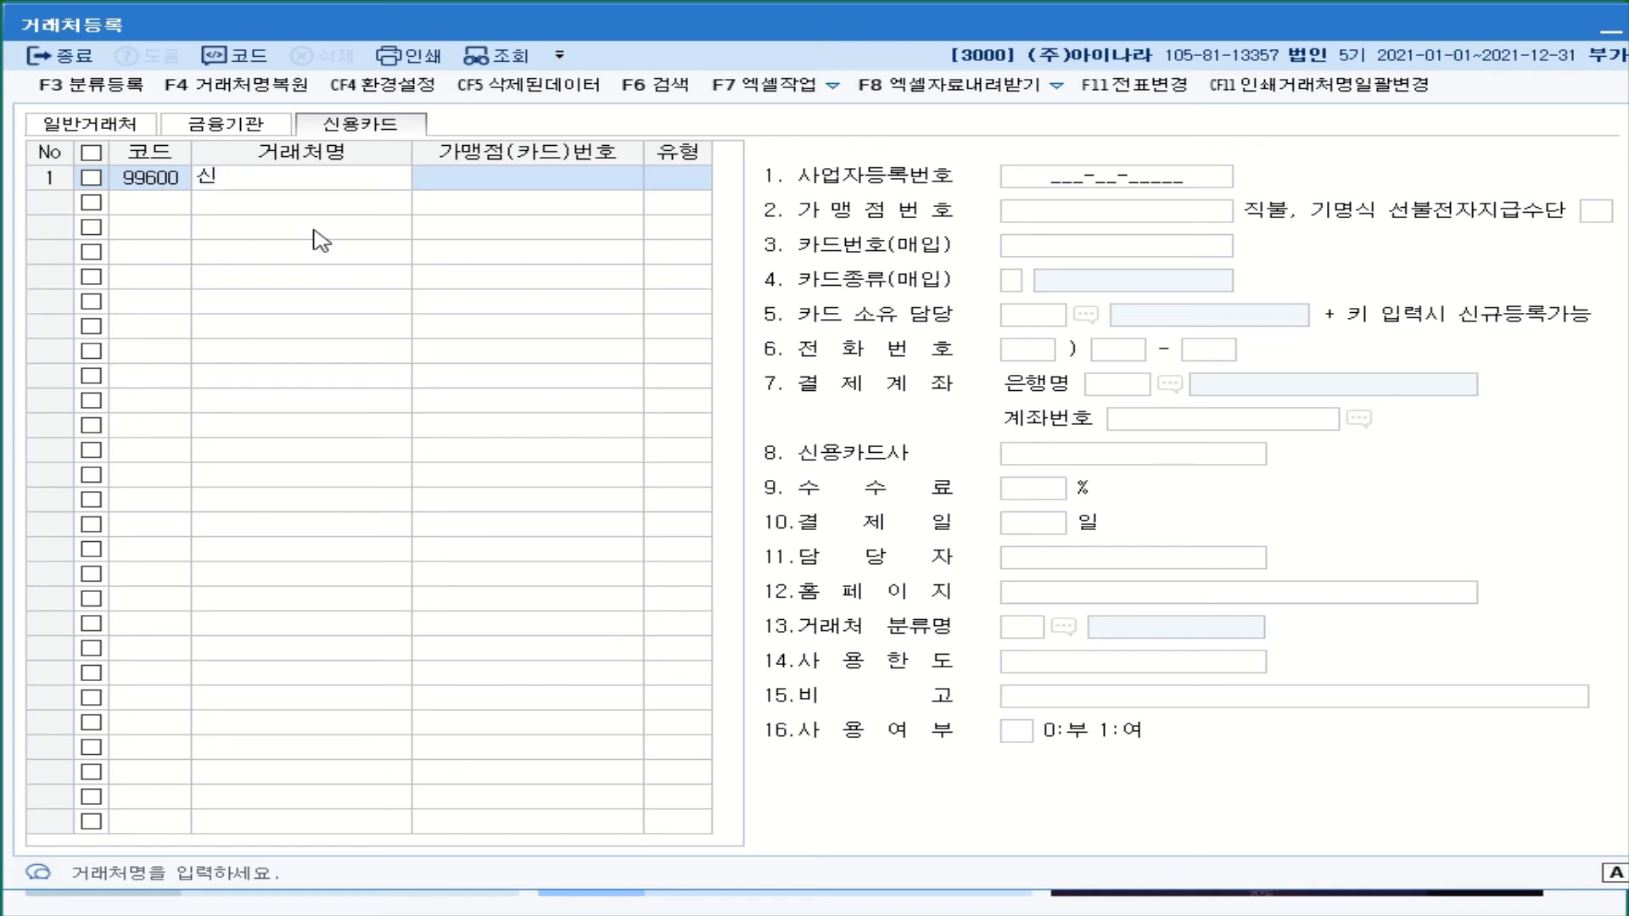
text(한칻)
text(드)
key(Return)
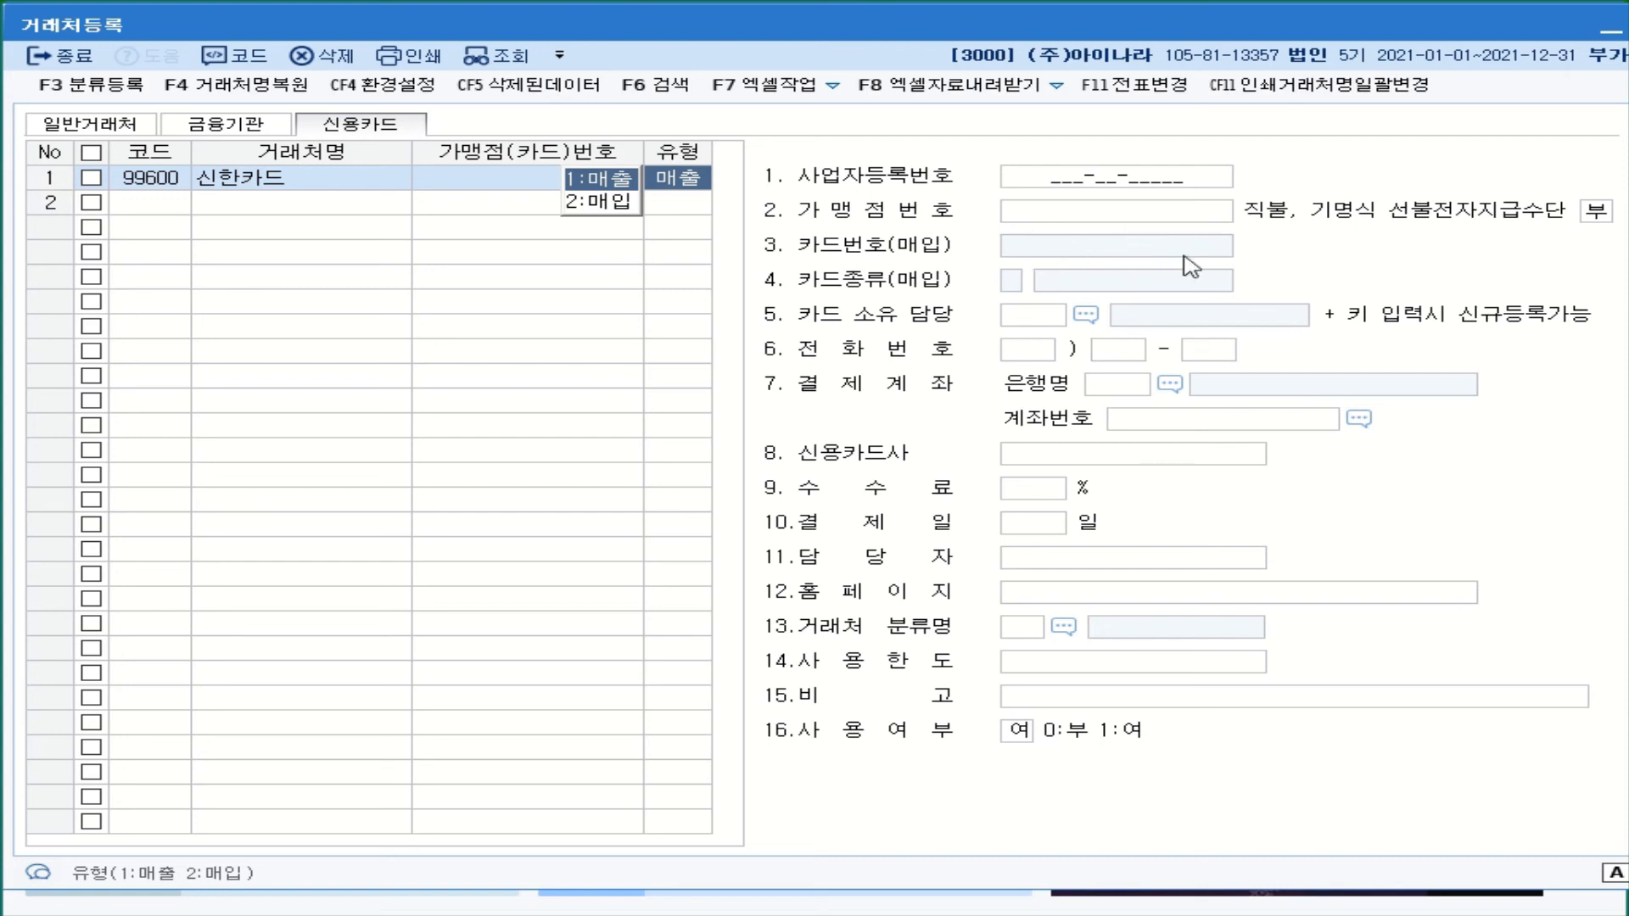
click(622, 207)
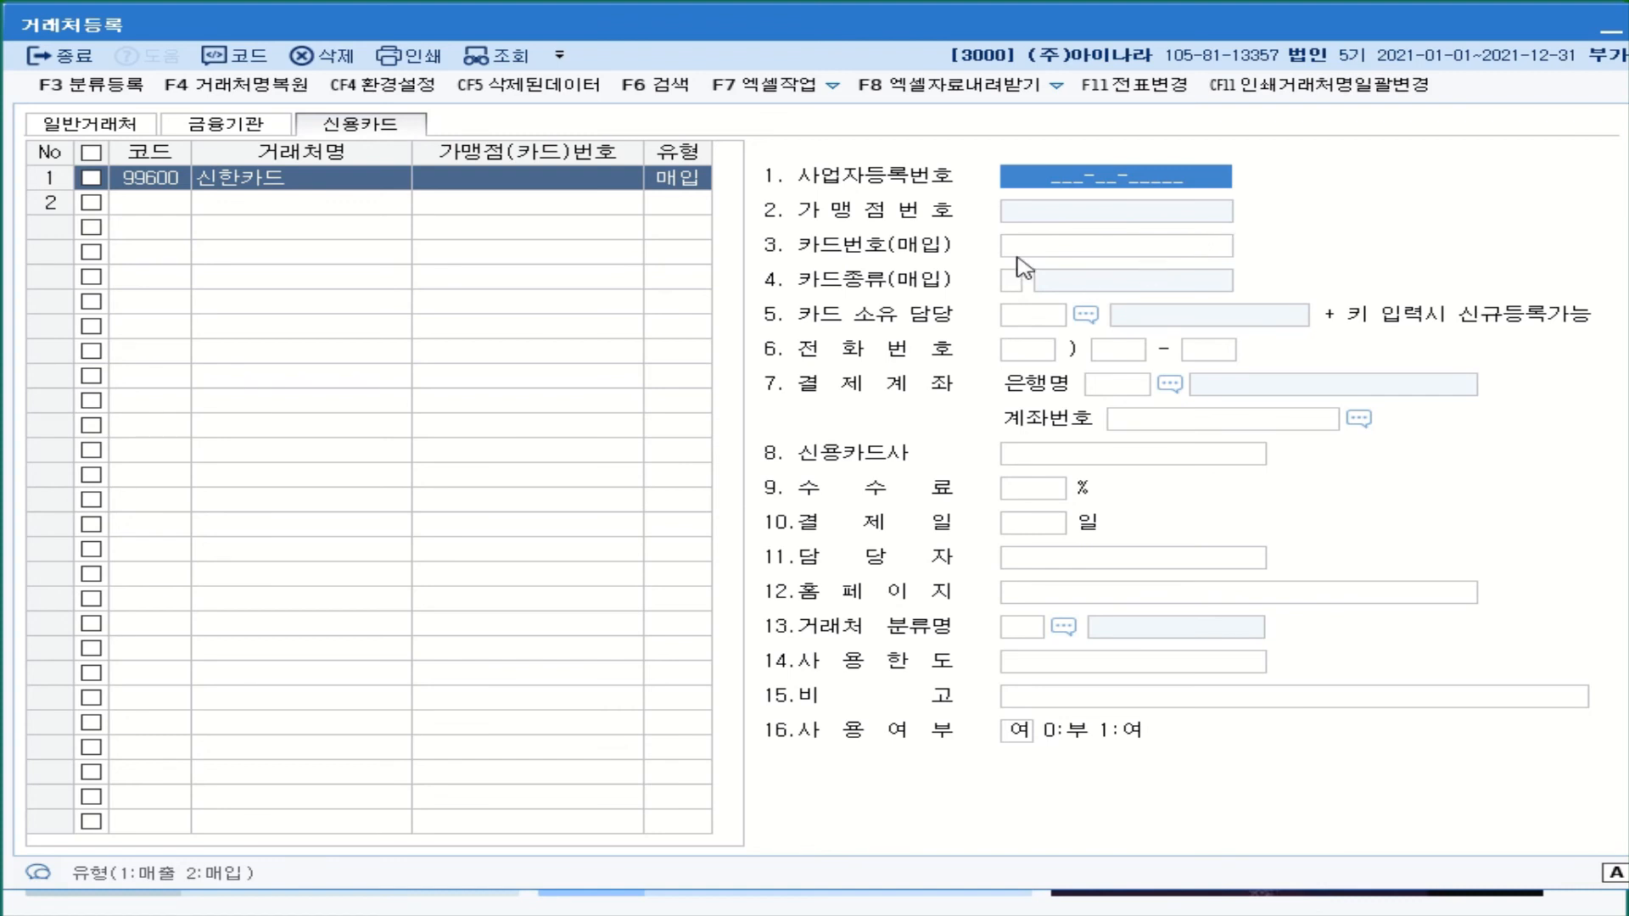
- Enter 신한카드's card number in the 3.카드번호(매입) field
click(1139, 251)
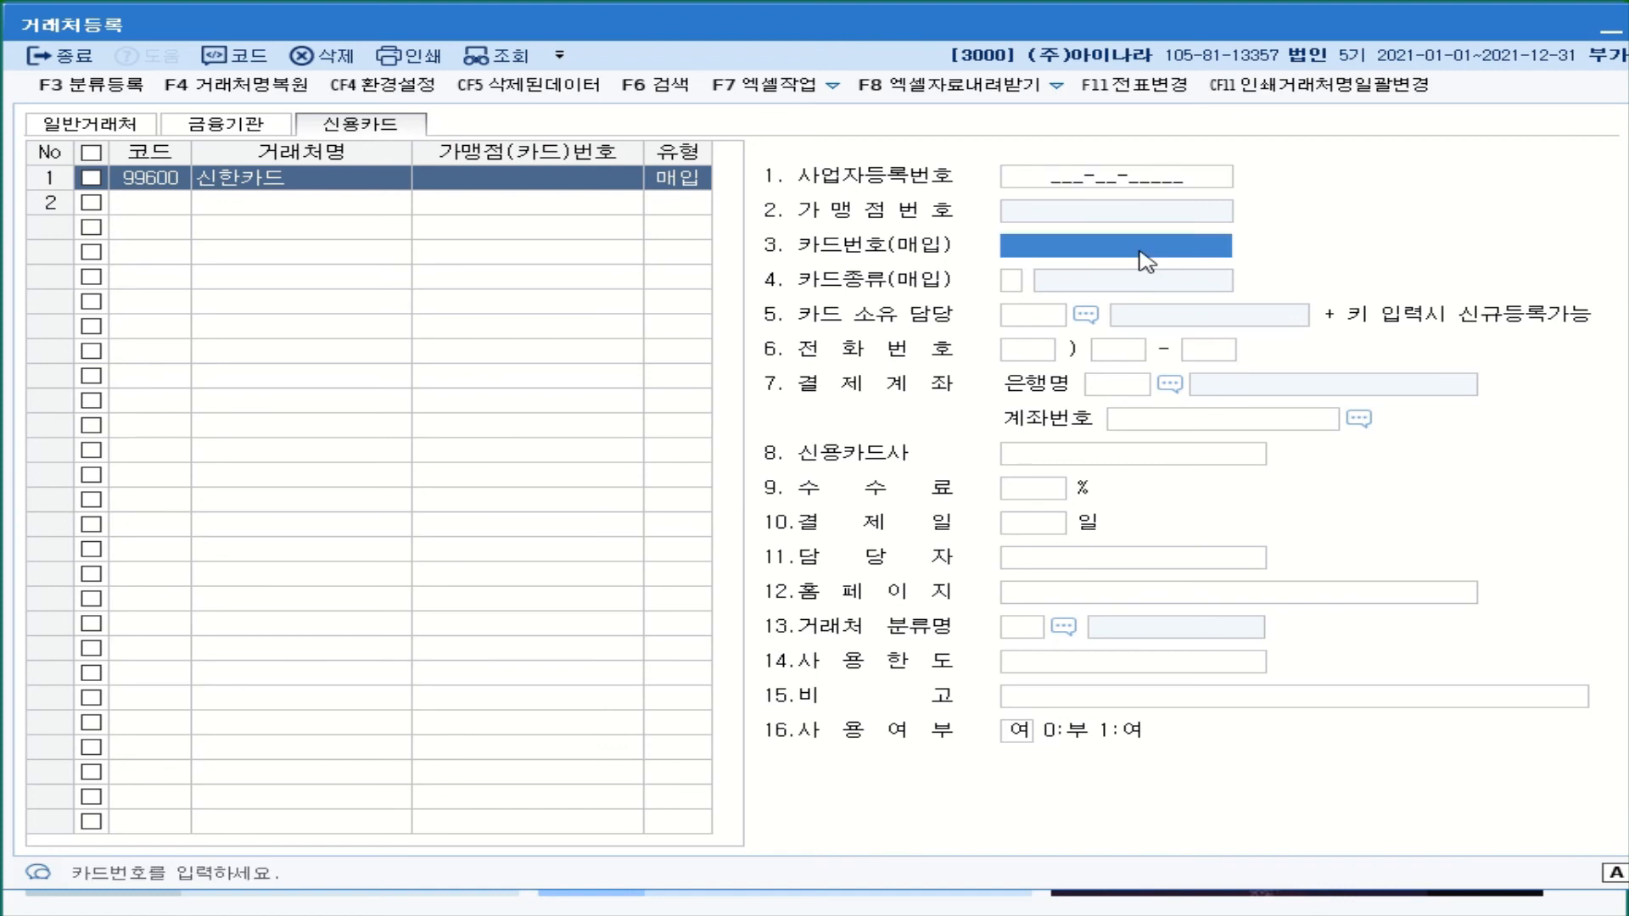
text(555)
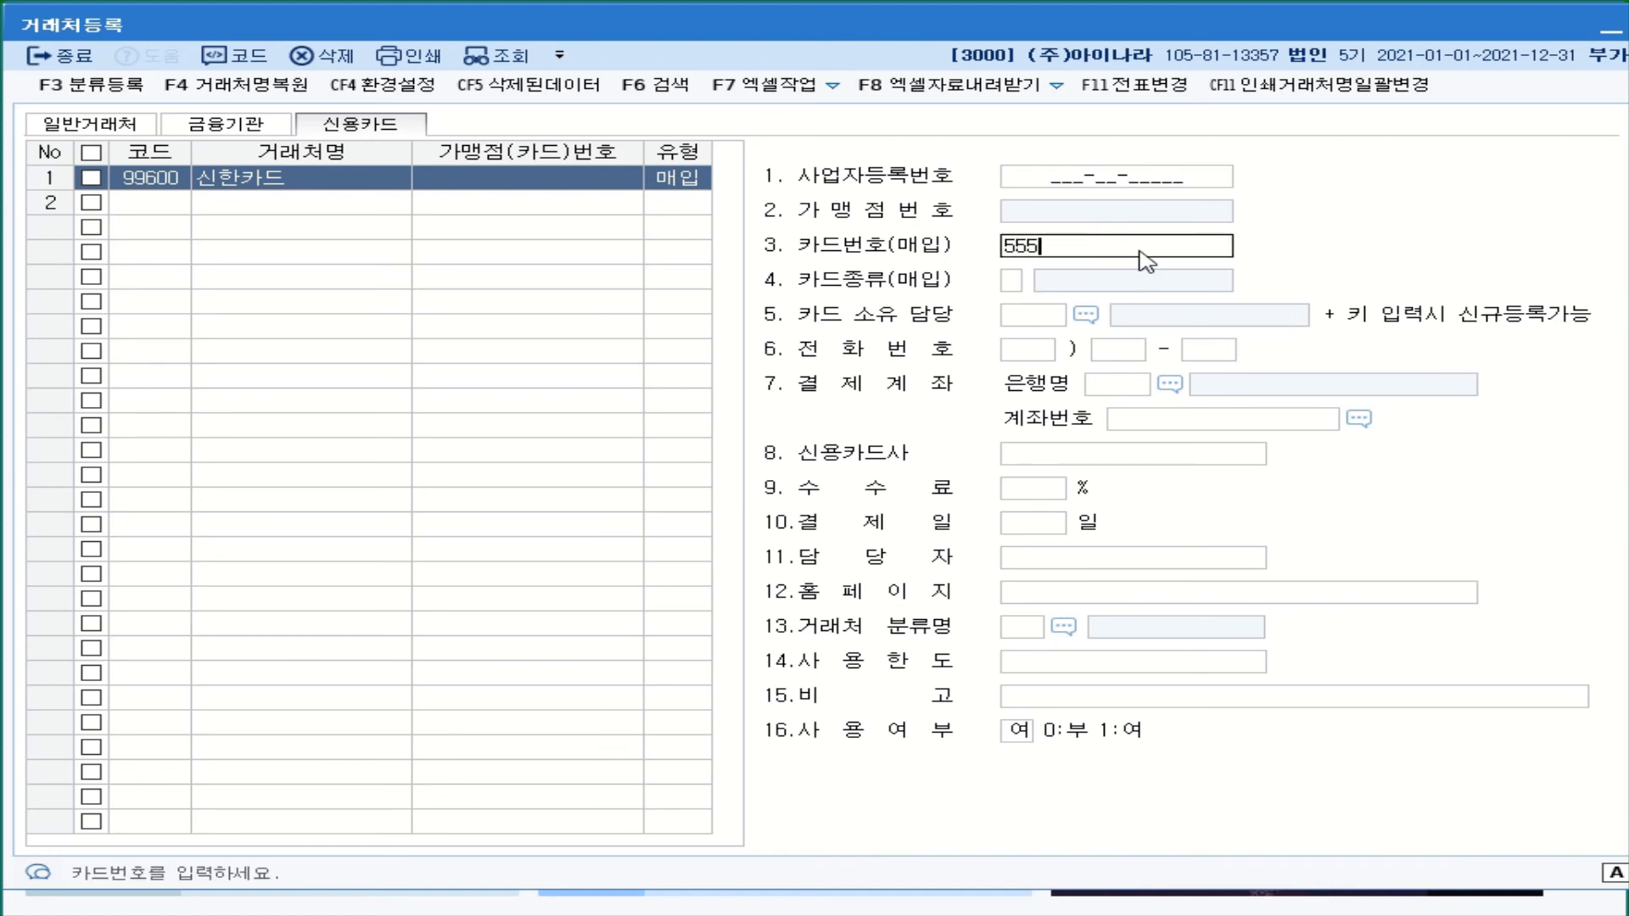
text(5-6666-5555-6666)
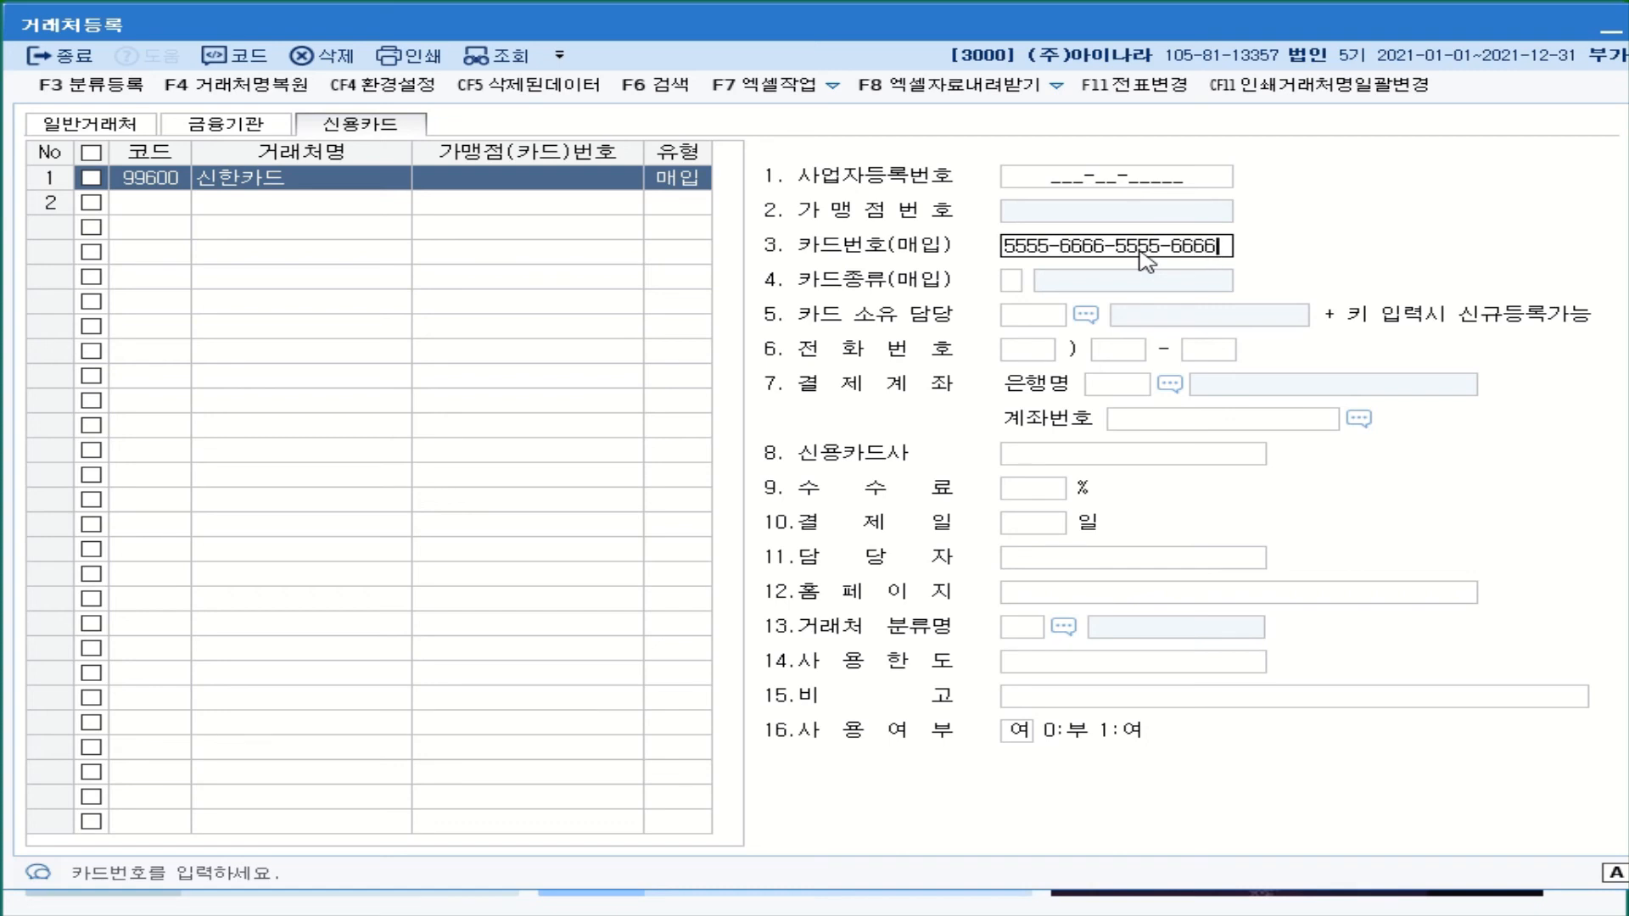
key(Return)
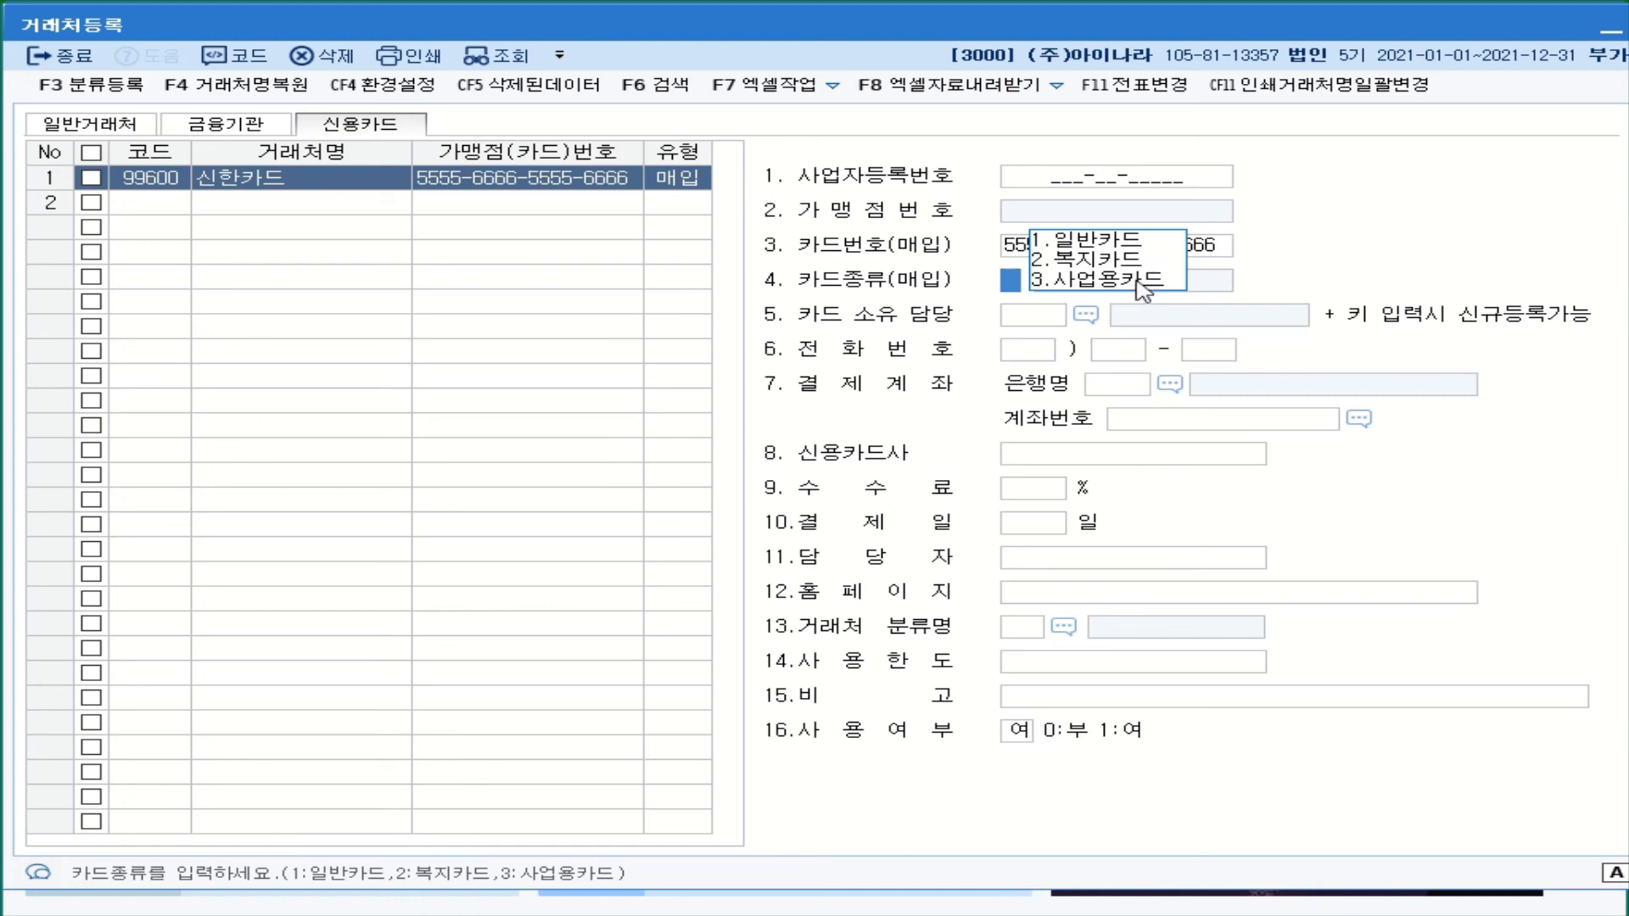
- Make 신한카드 a 3.사업용카드 settled from the registered 088 신한은행 account
click(1137, 281)
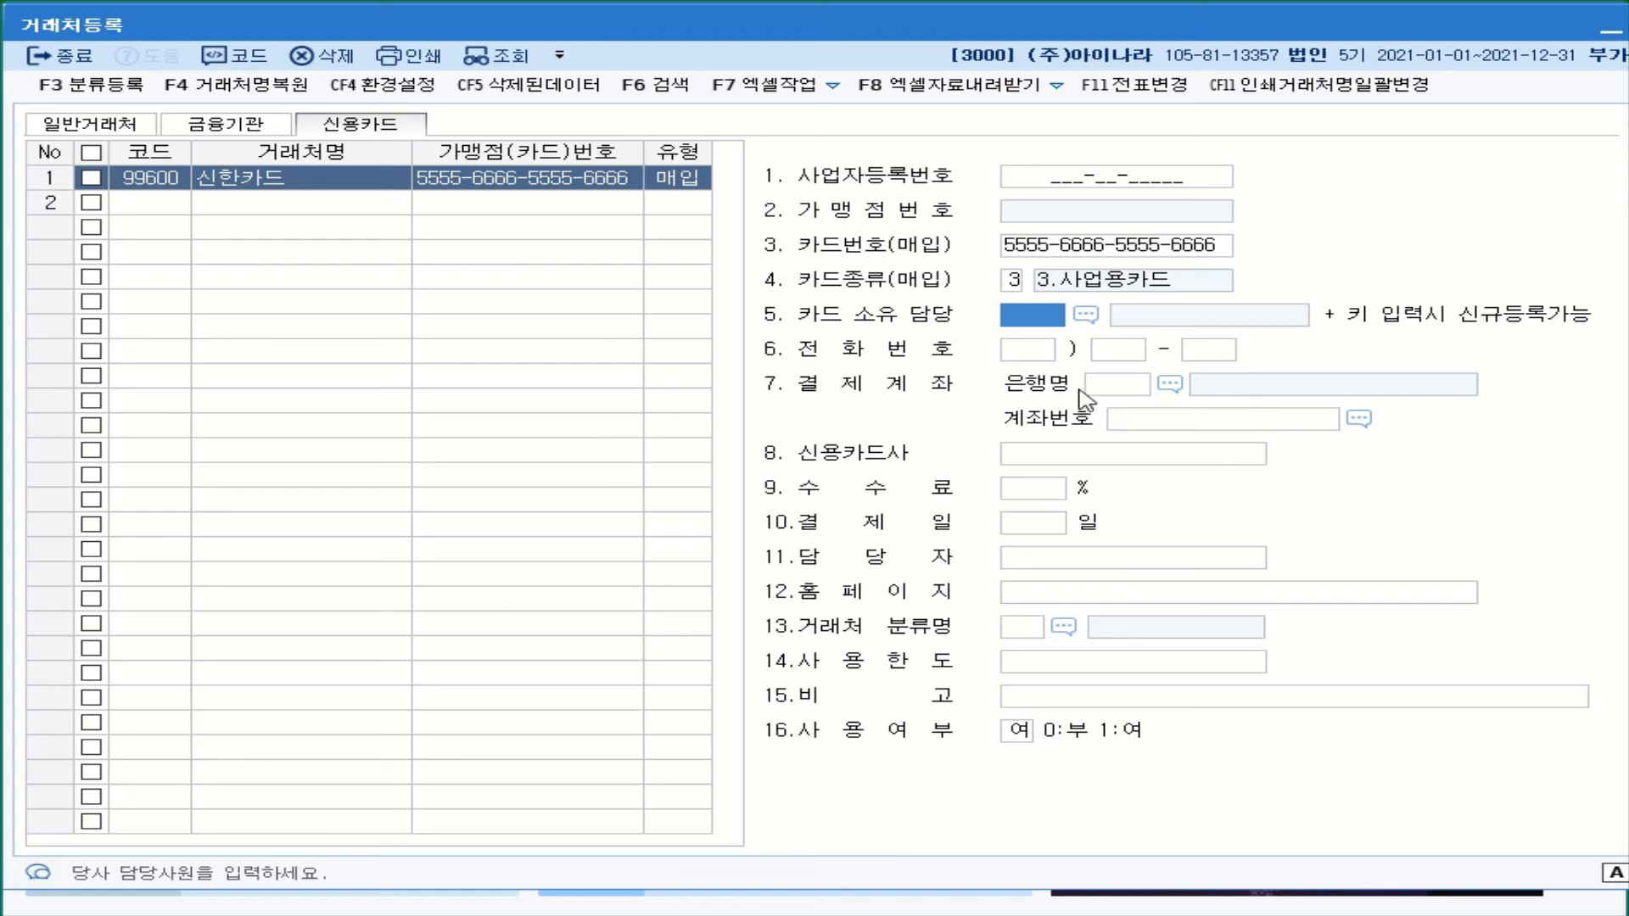
click(1170, 385)
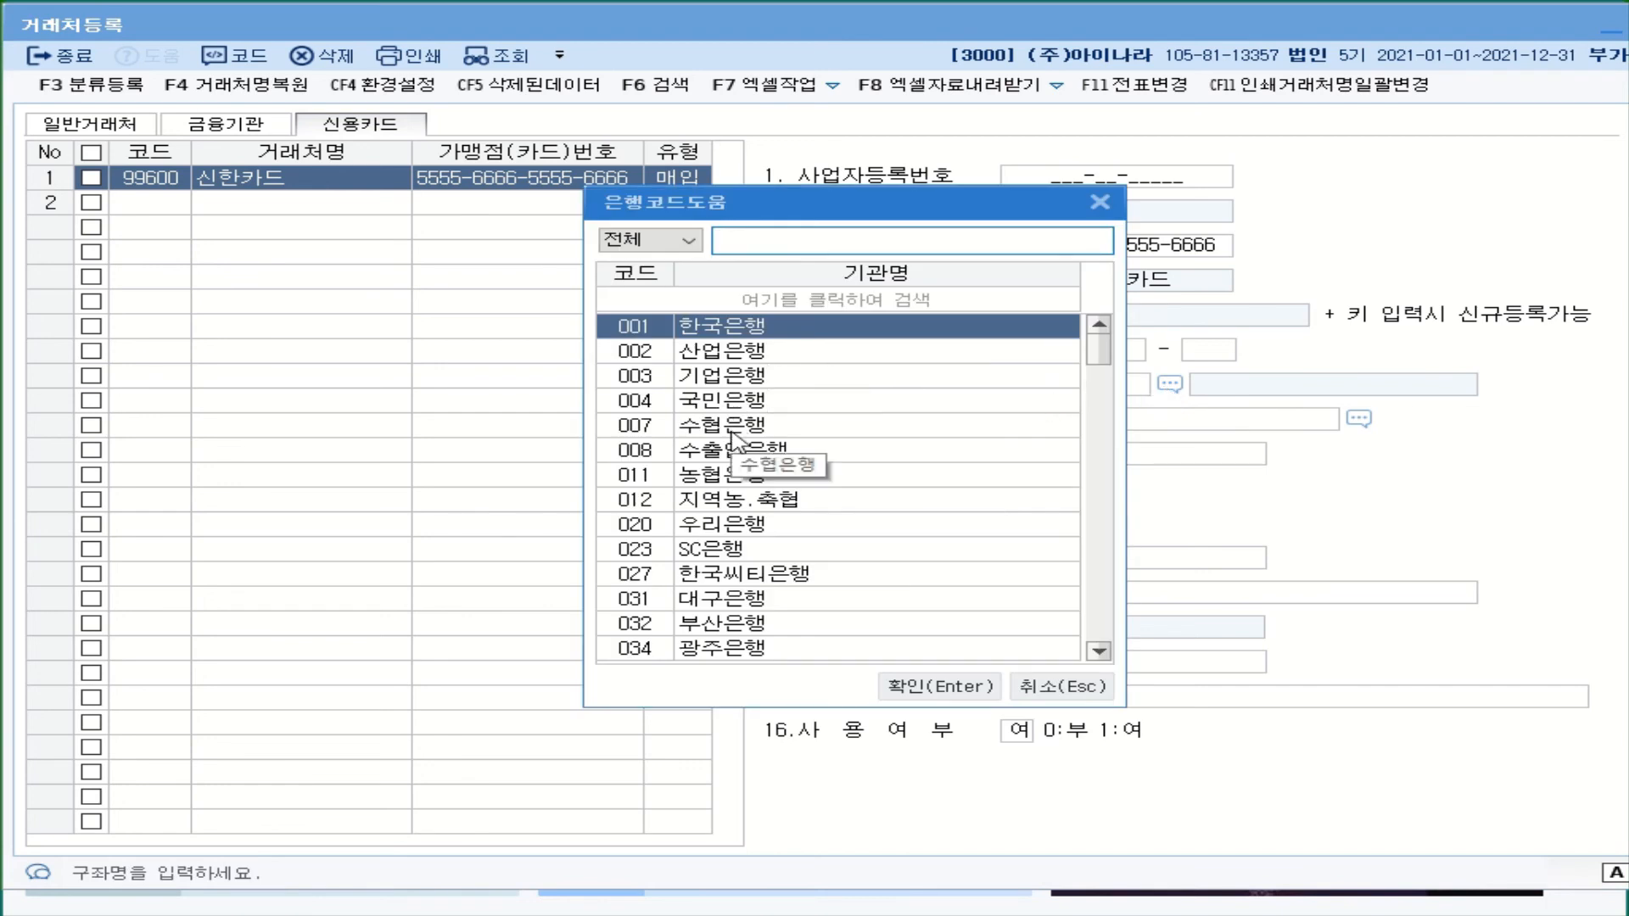
text(시)
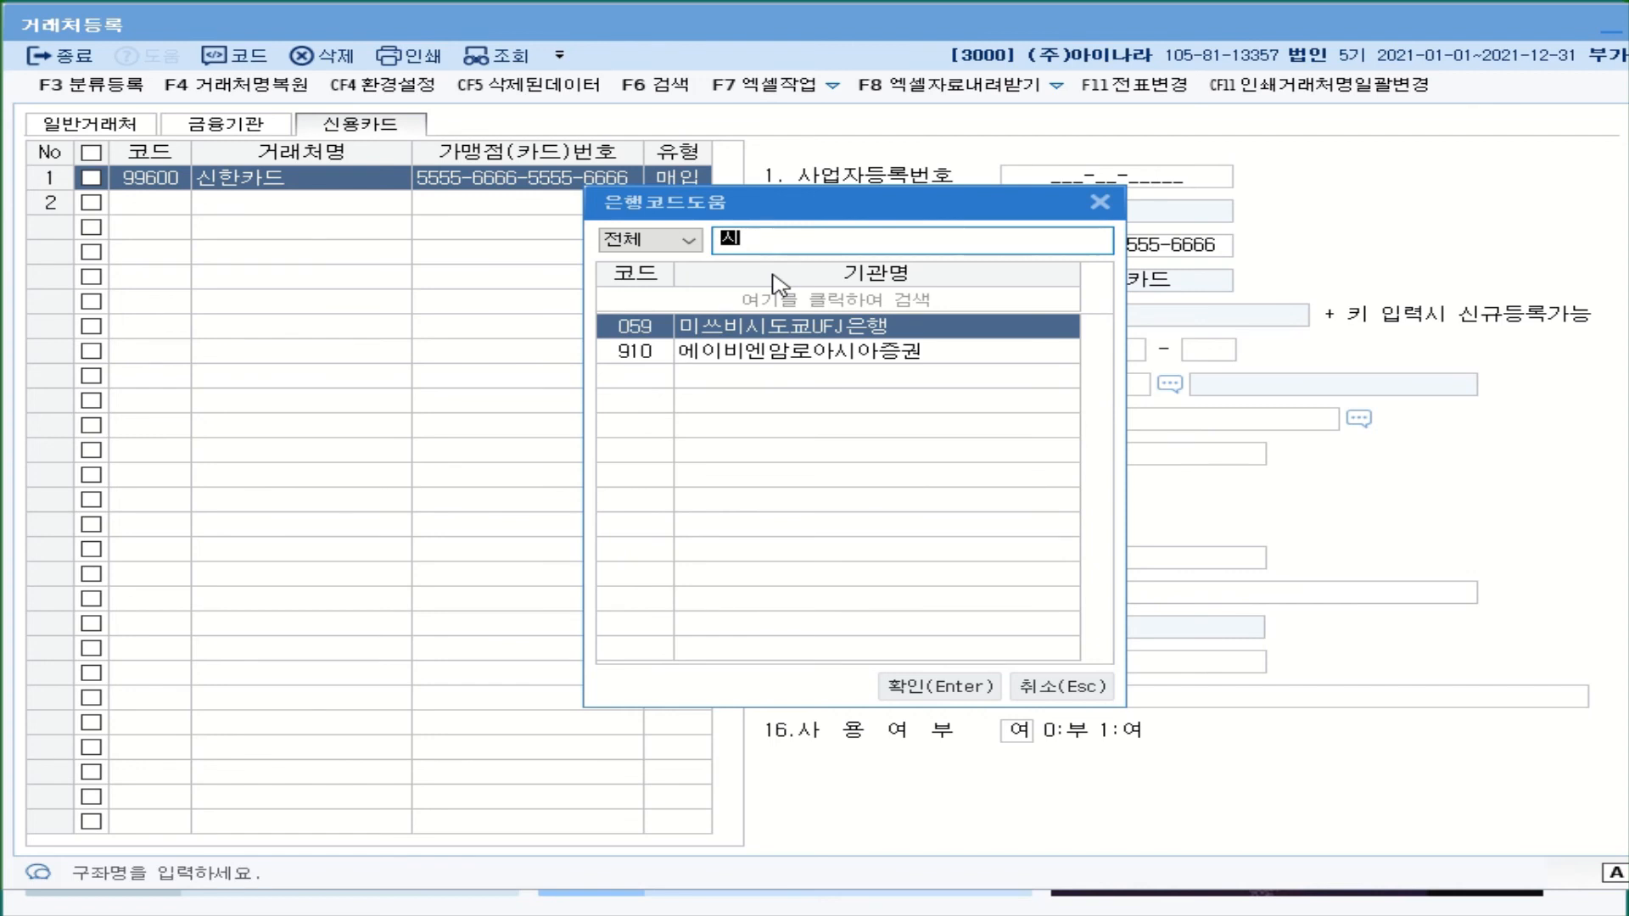
text(ㄴ)
double_click(773, 384)
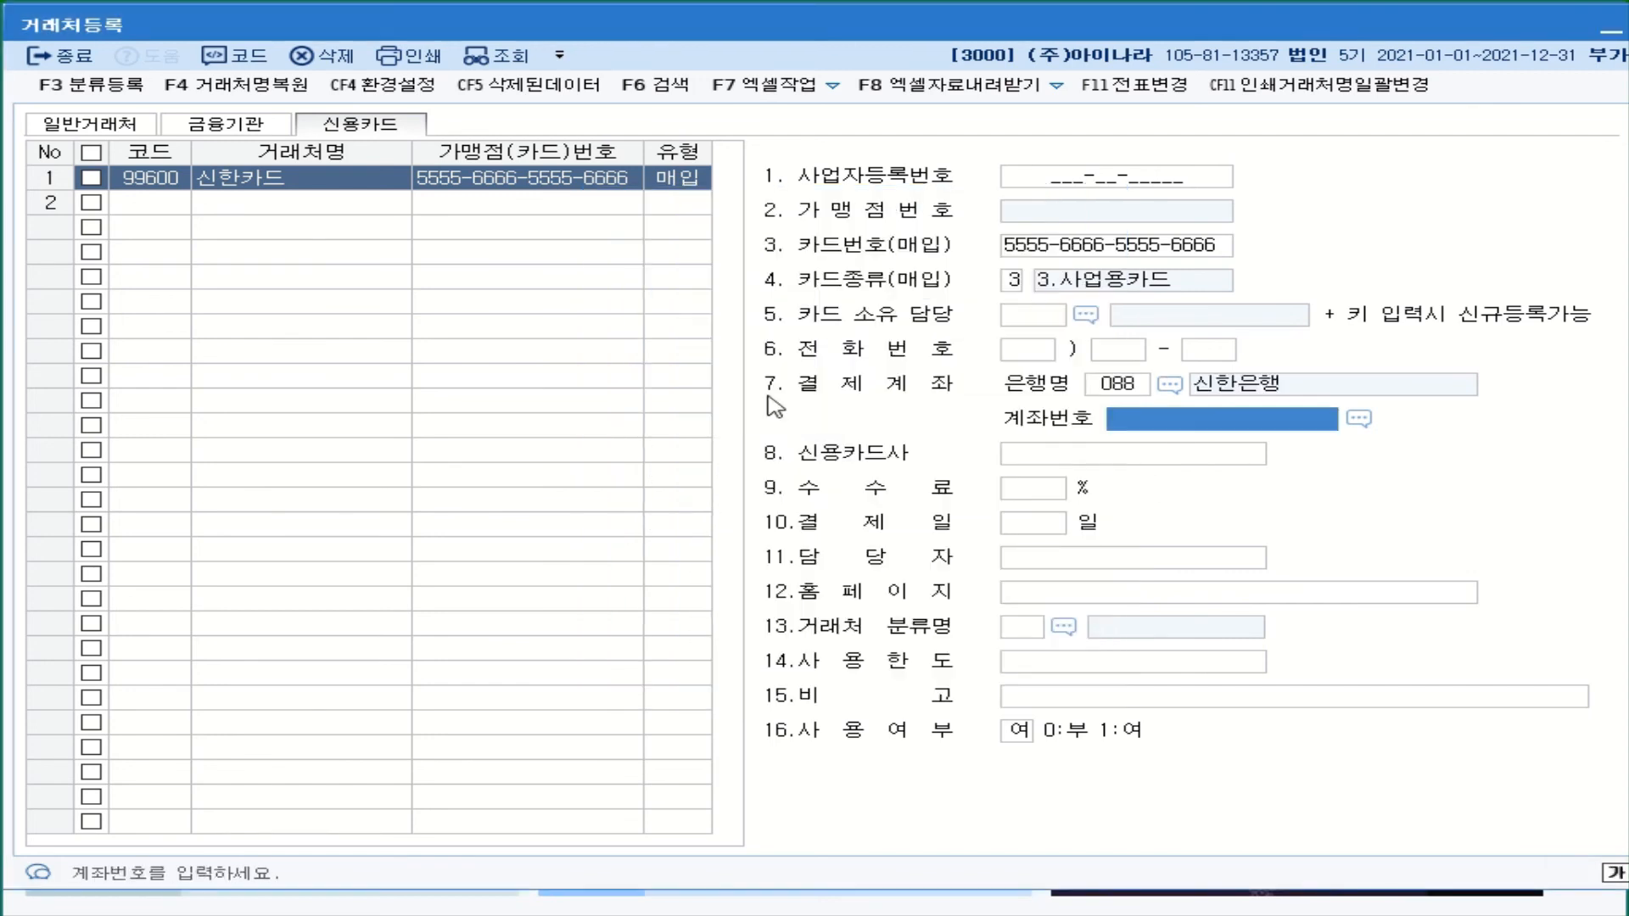
click(1358, 421)
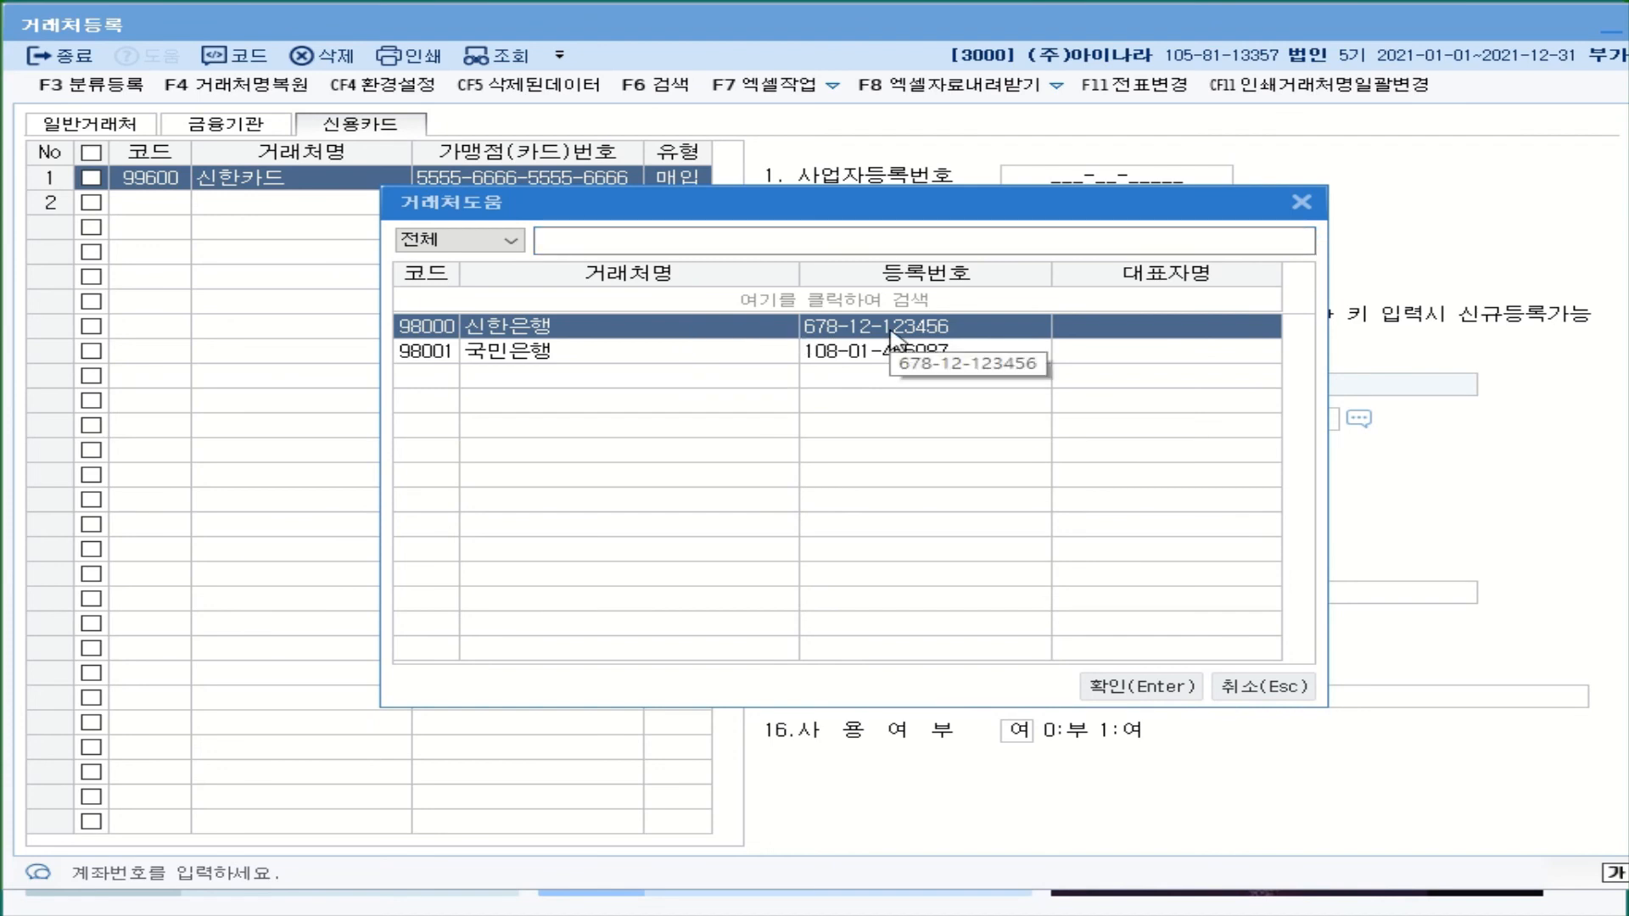
double_click(802, 329)
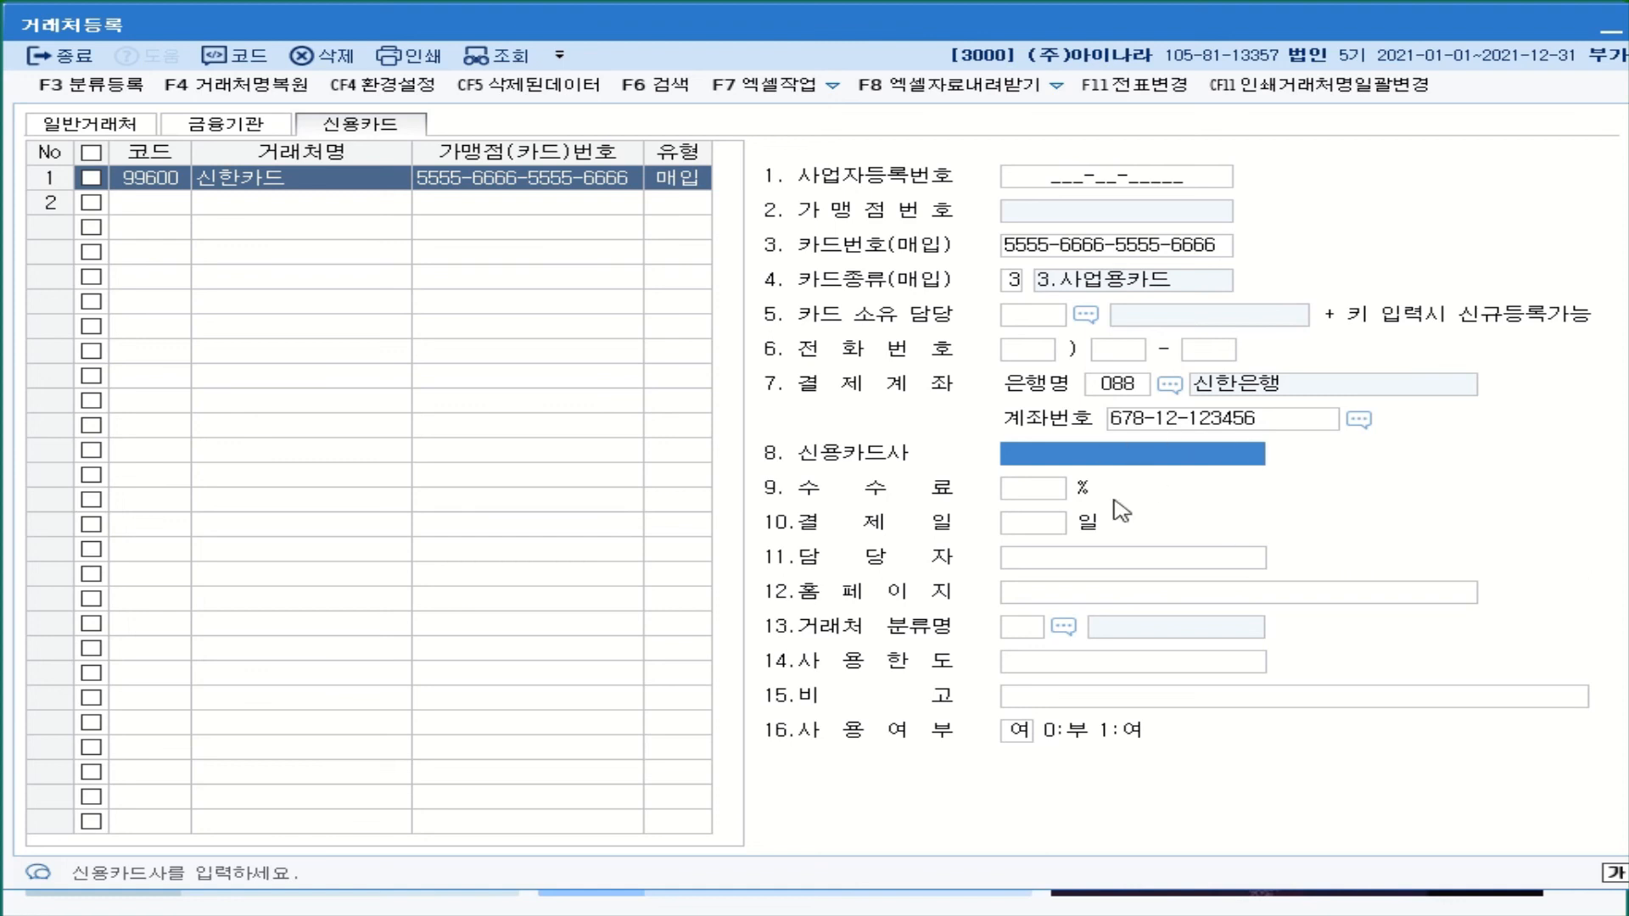
click(1015, 496)
click(1035, 529)
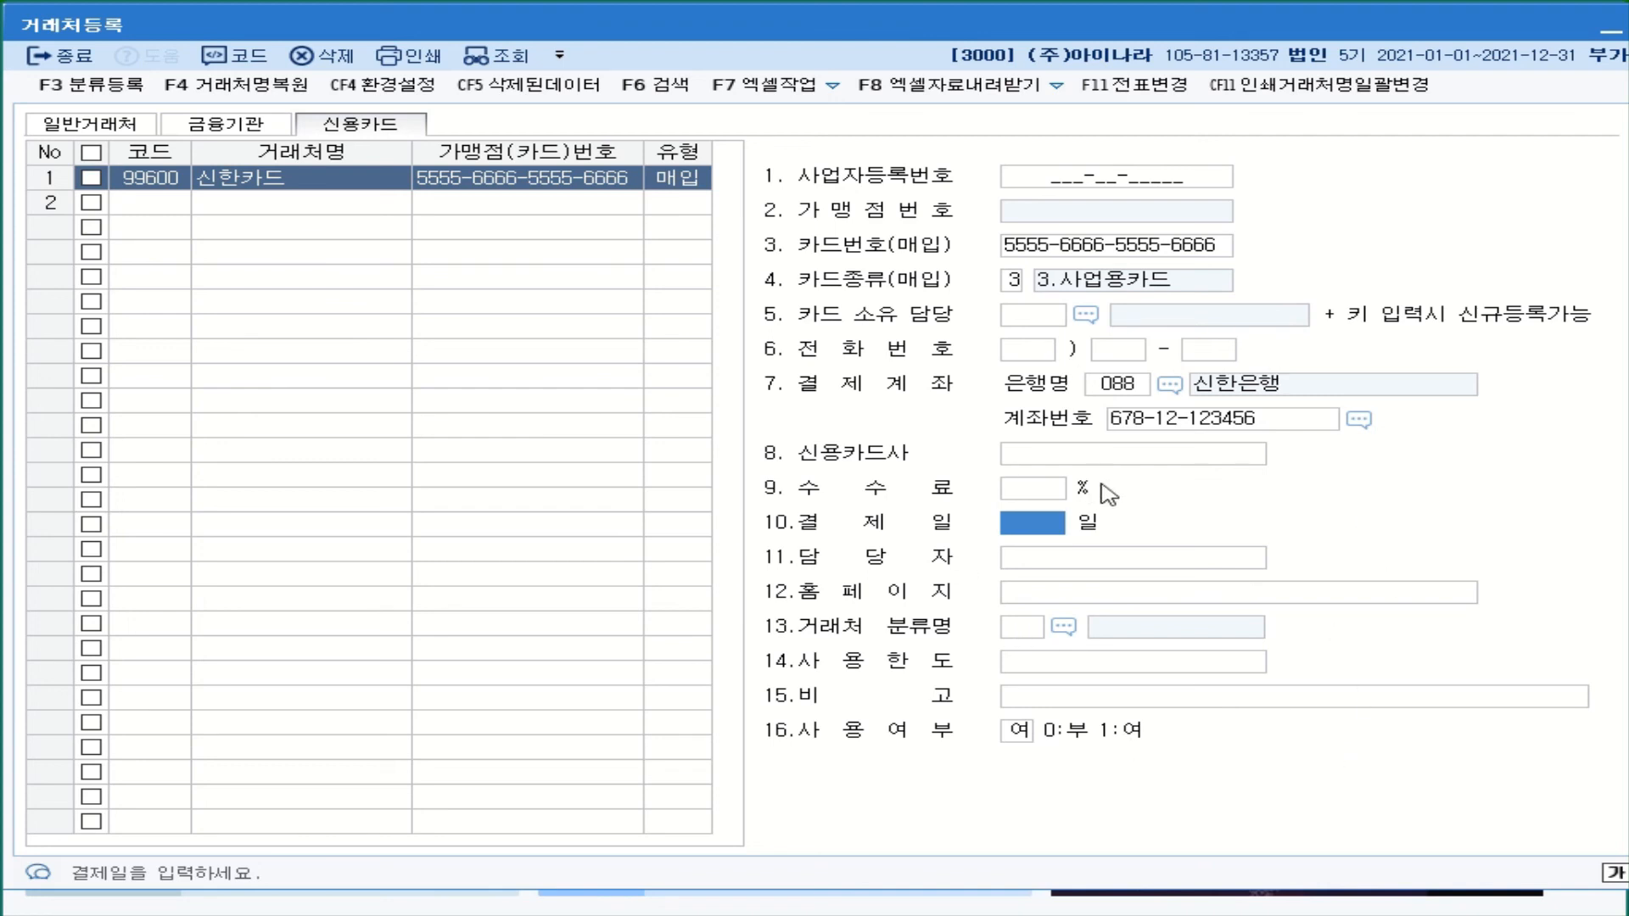
- Add card partner 99601 우리카드 in row 2, keeping type 1:매출
click(164, 212)
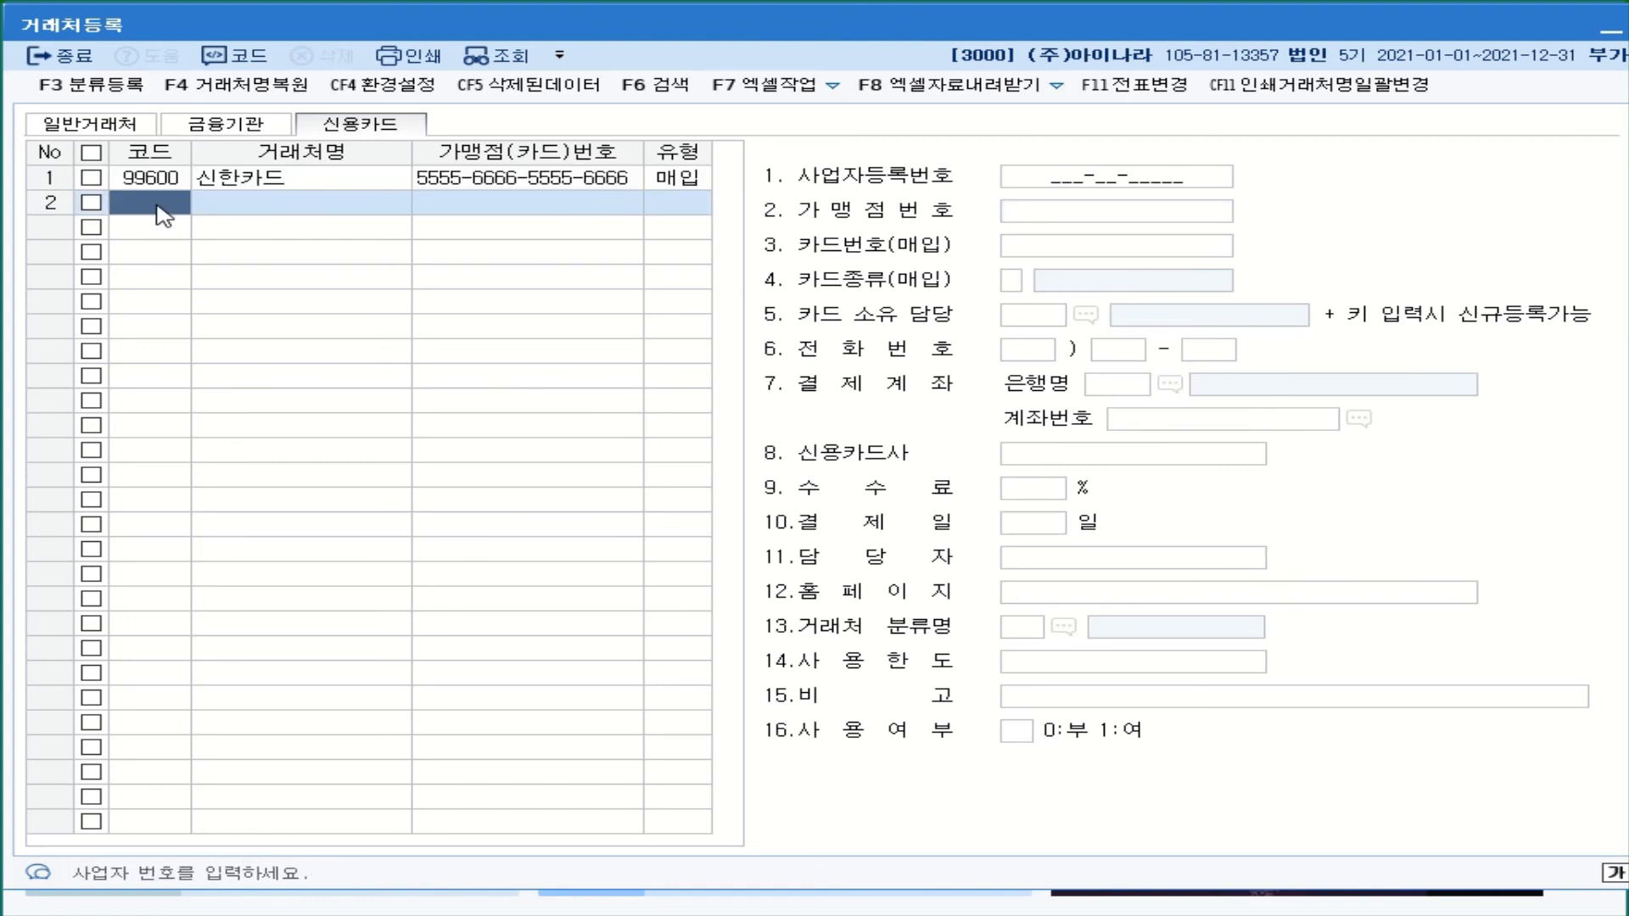
text(99601)
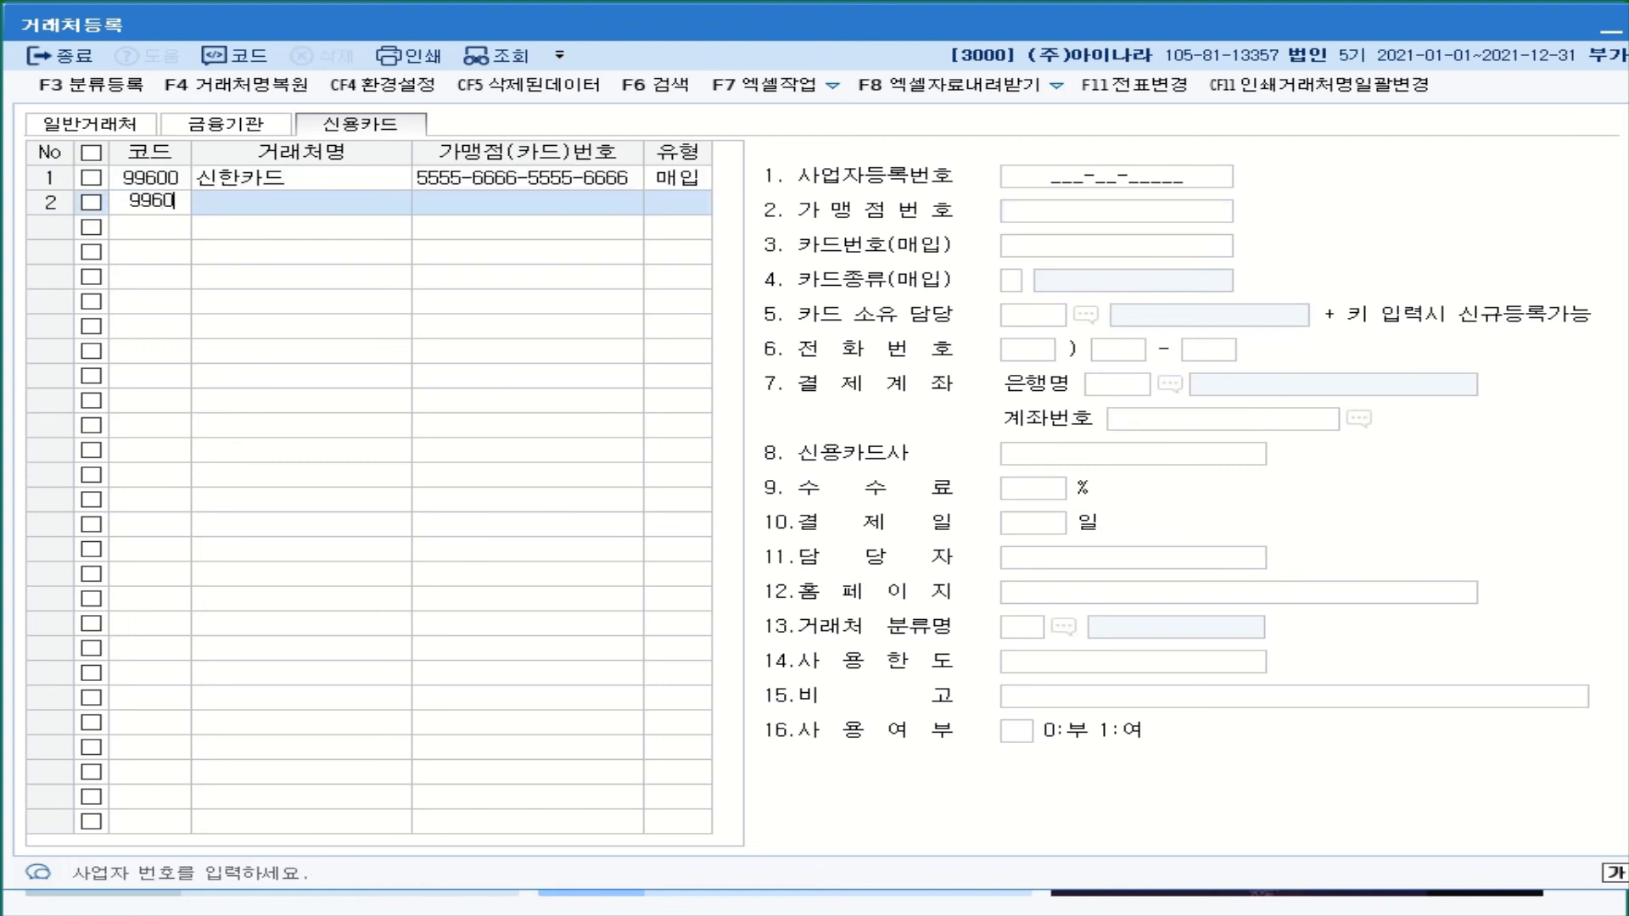
key(Return)
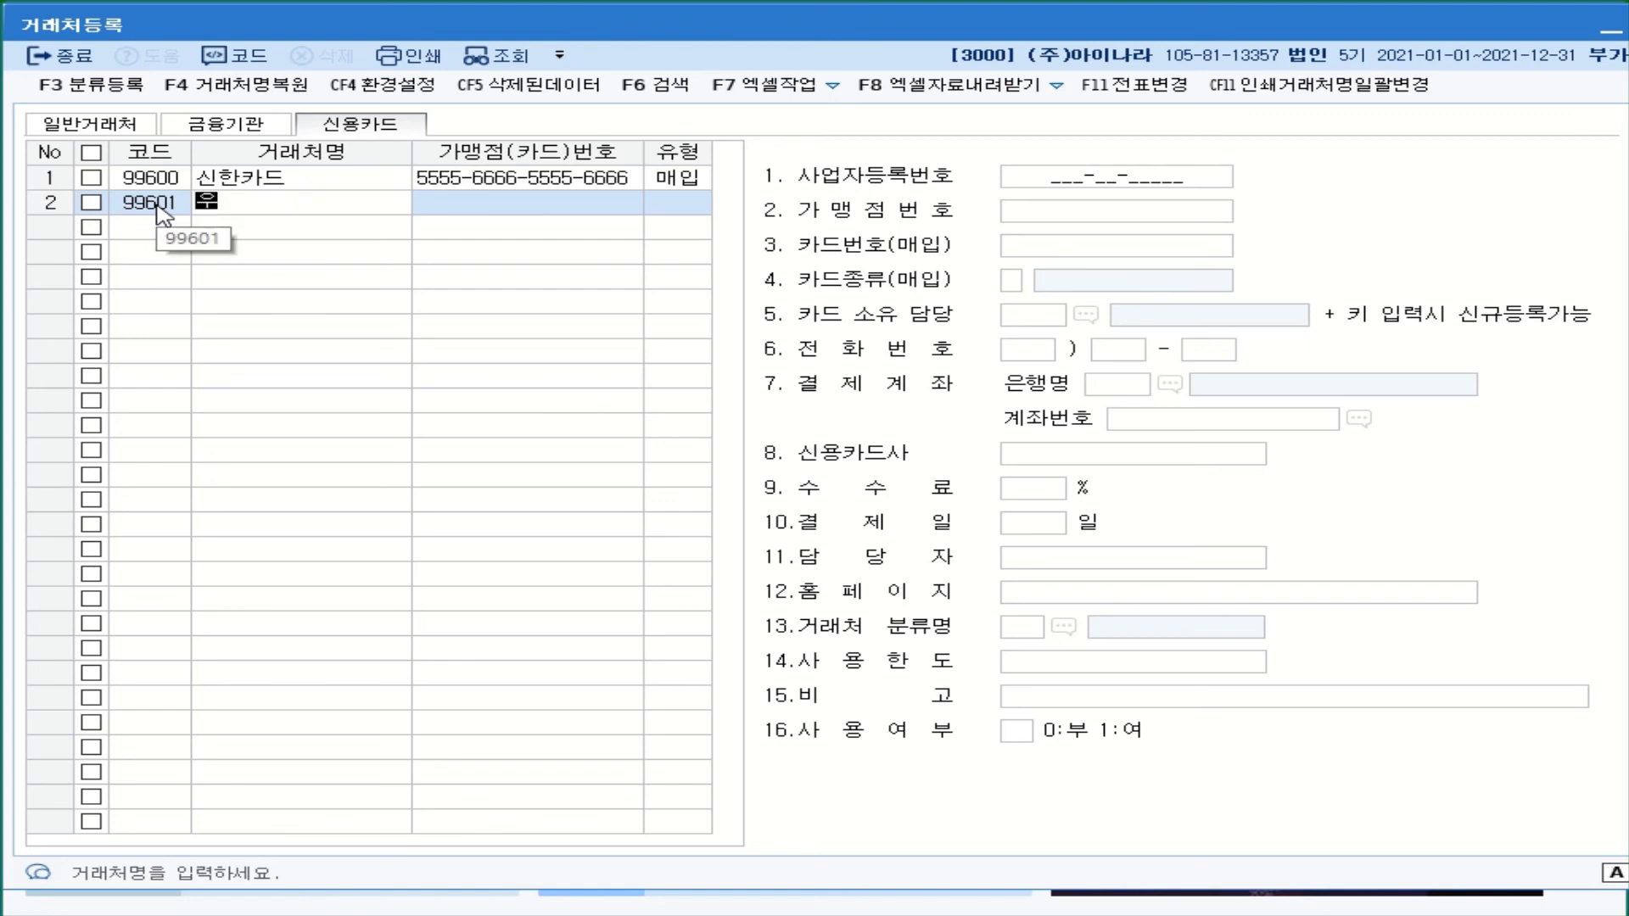
text(우리카두)
key(BackSpace)
text(드)
key(Return)
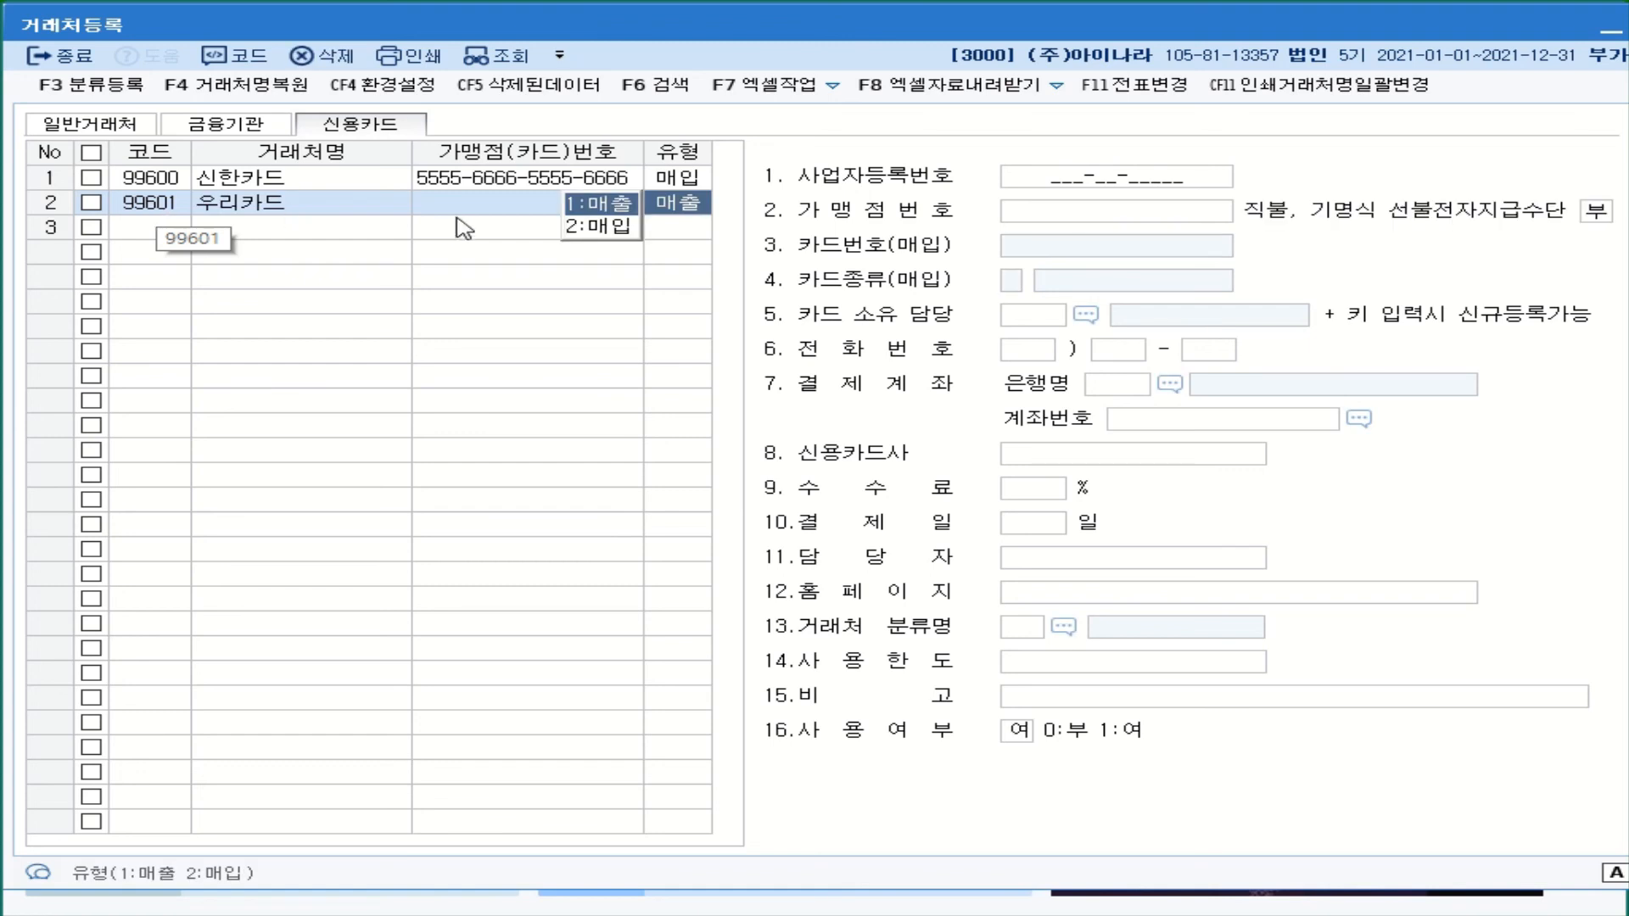
click(602, 207)
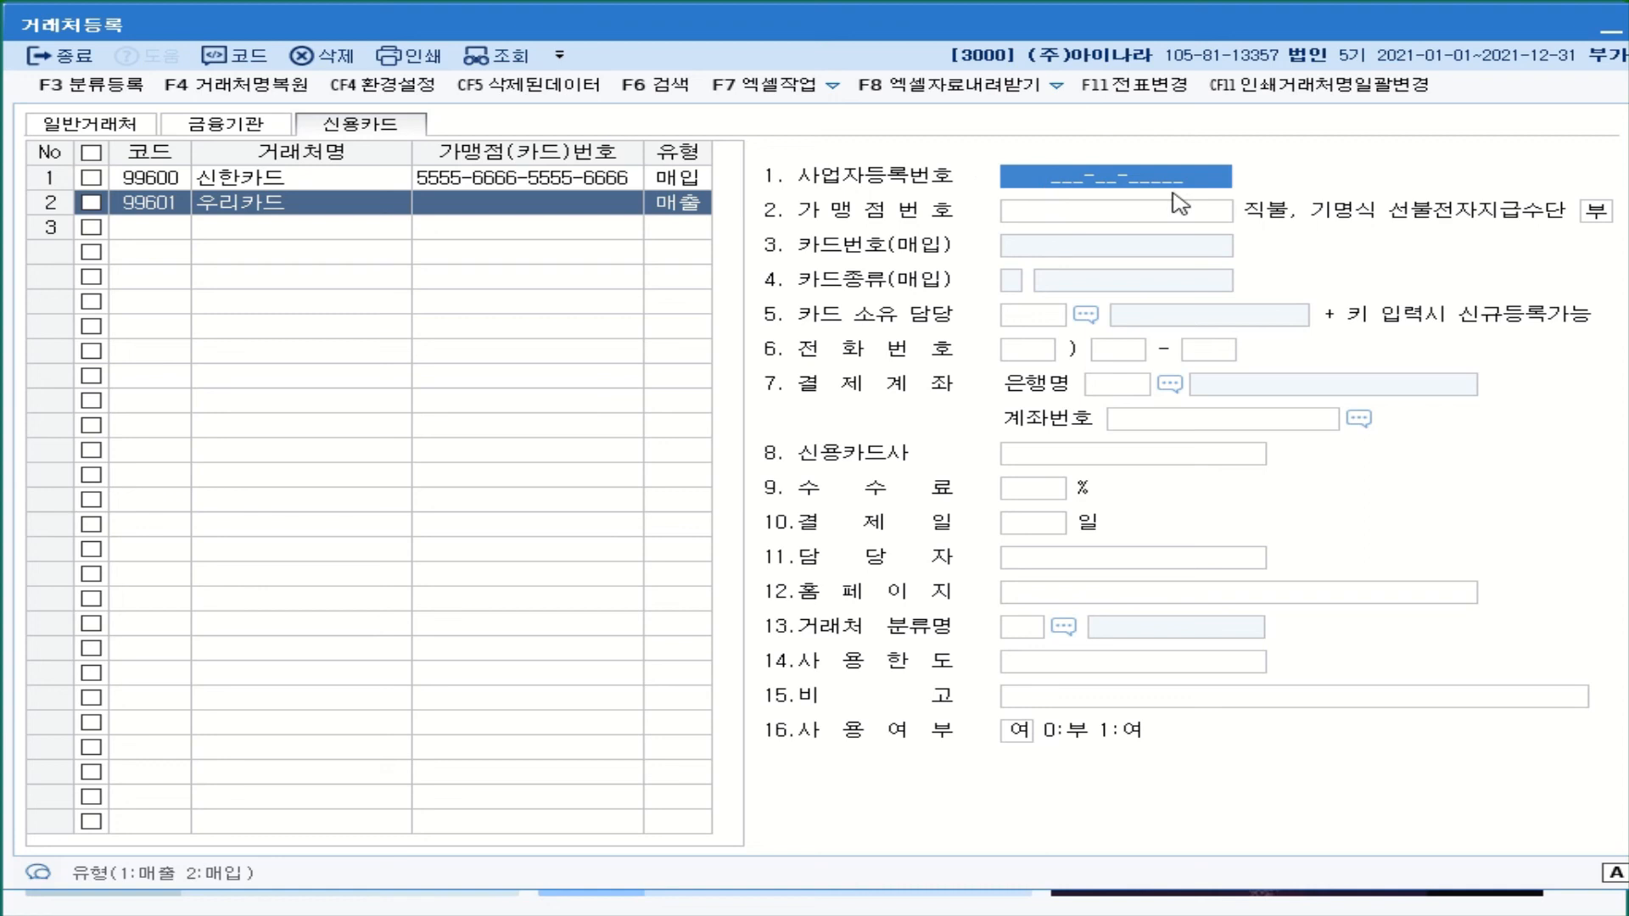
- Record 우리카드's merchant number and set the debit/prepaid option to 0.부
click(1063, 223)
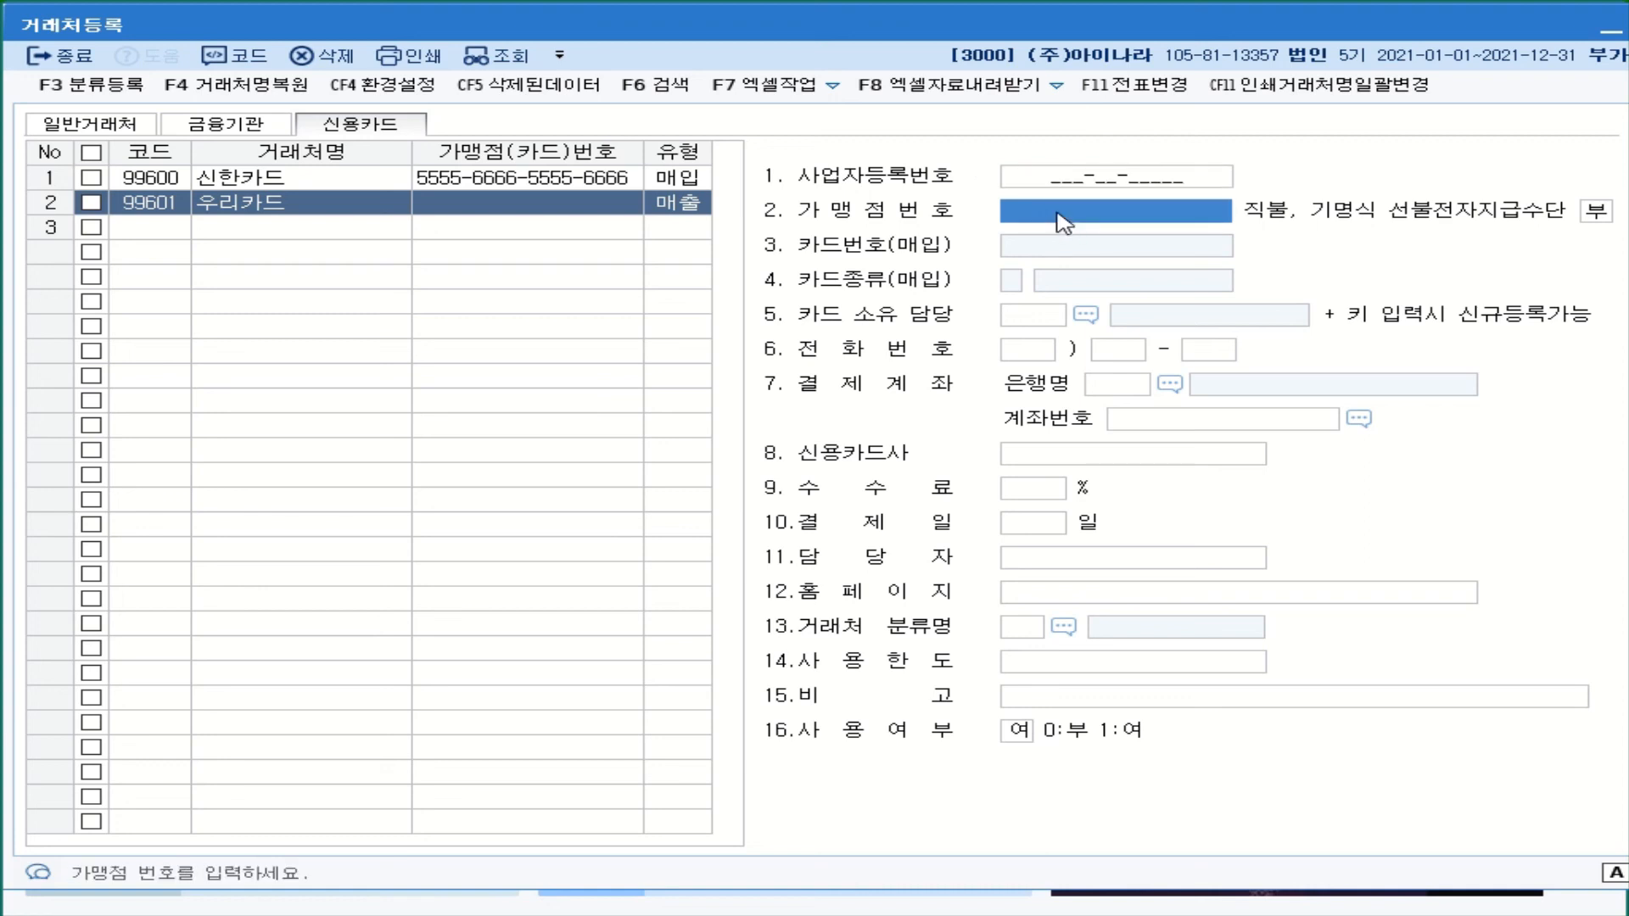
text(1234)
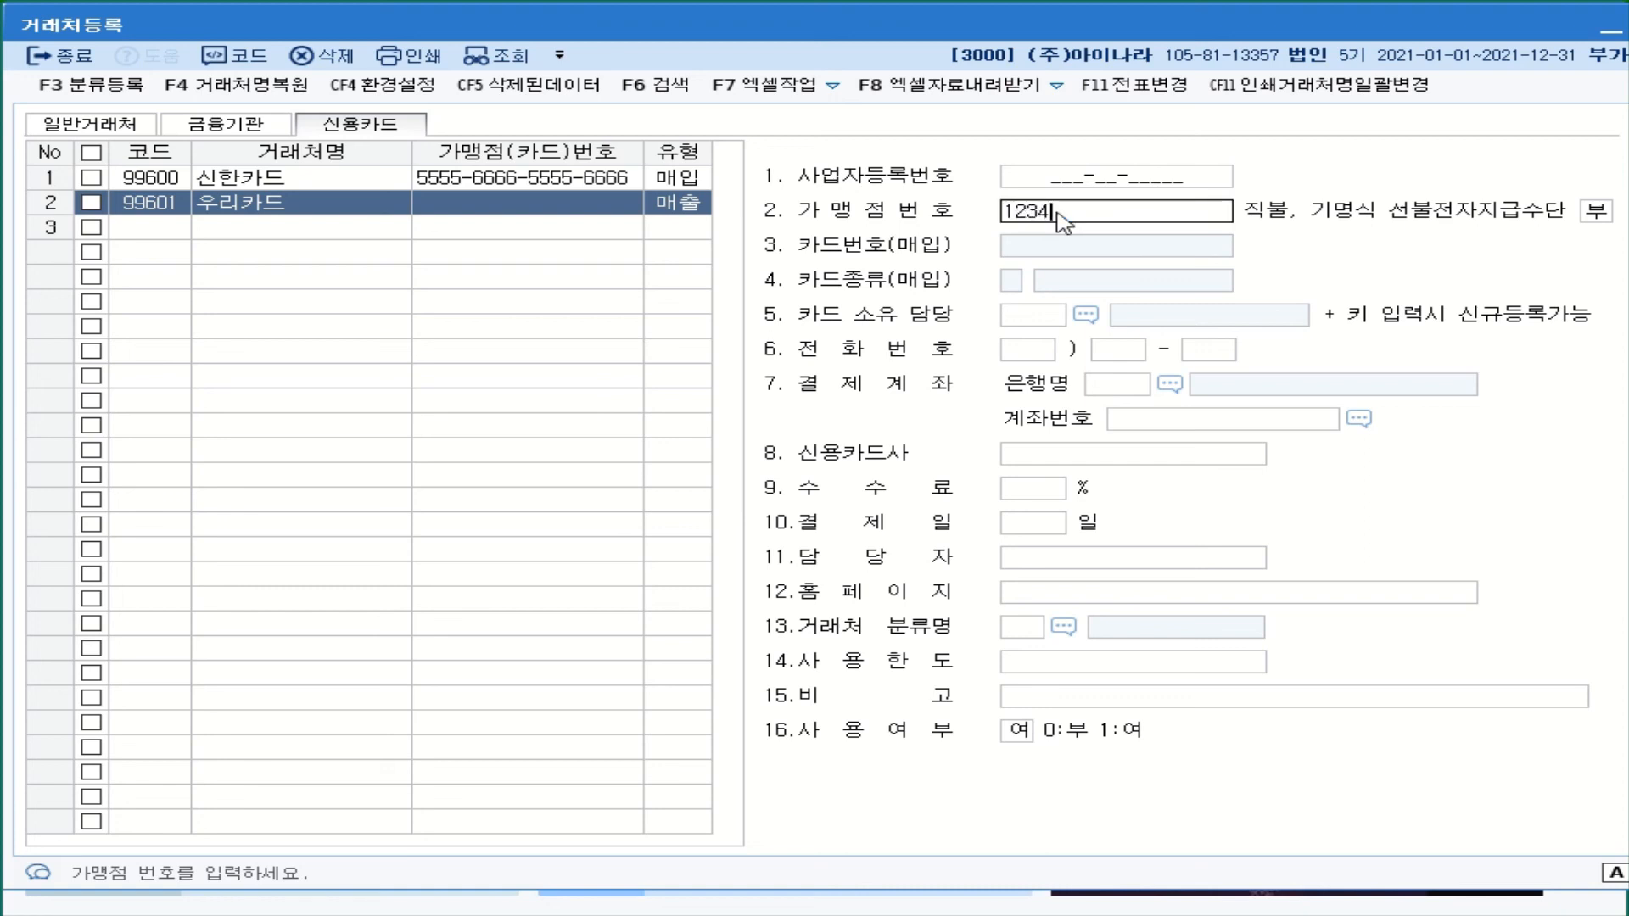
text(5678)
key(Return)
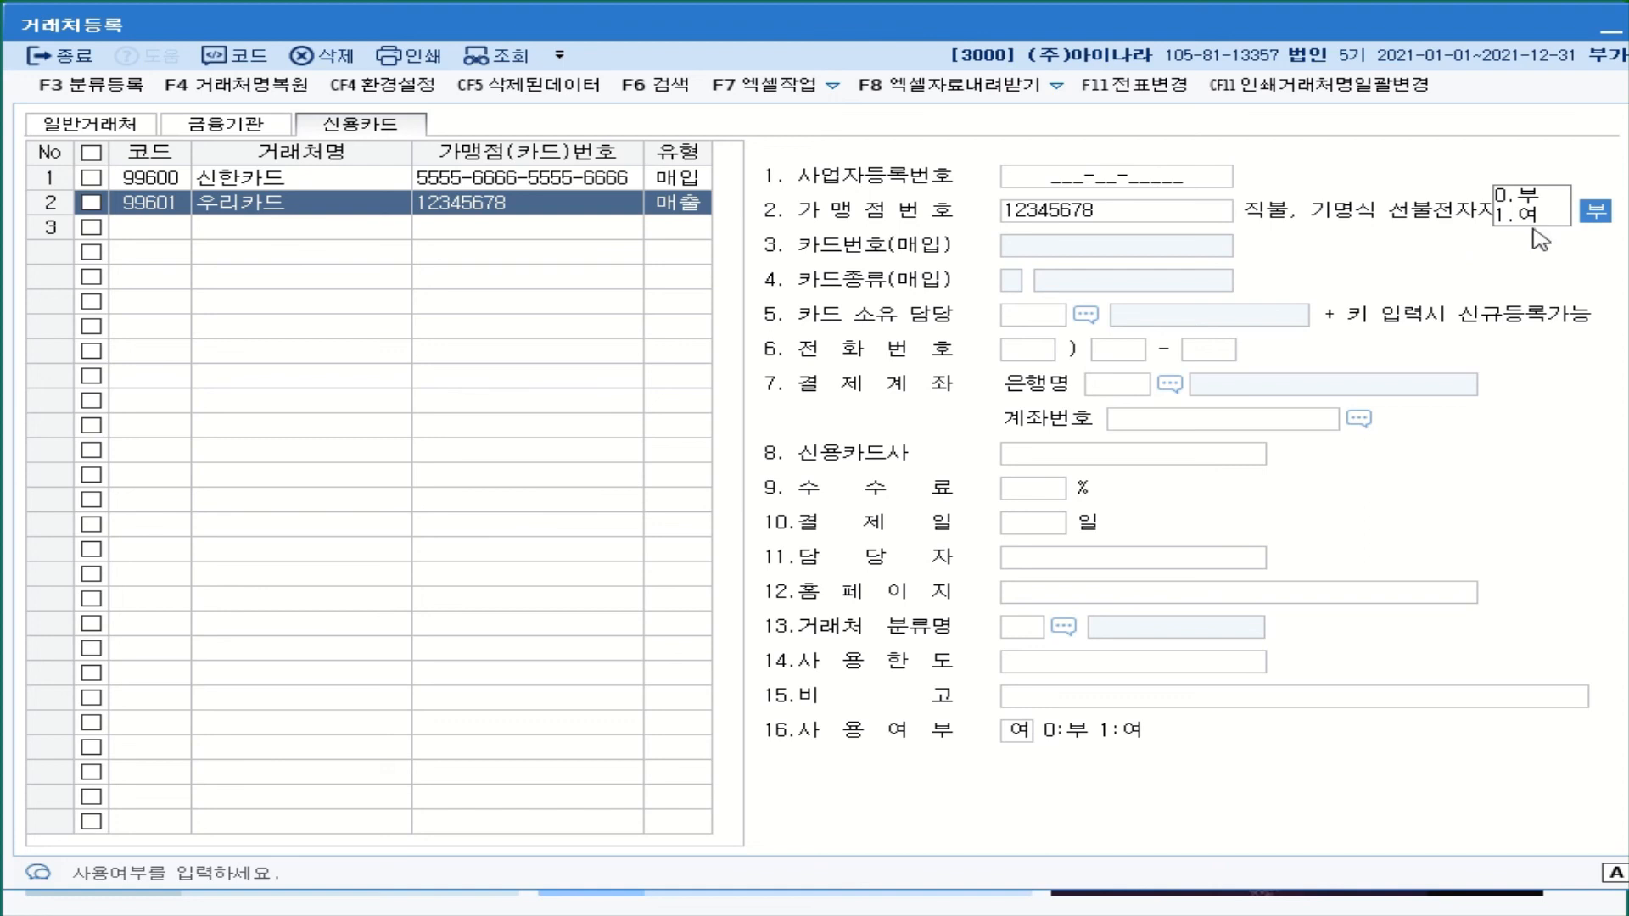
click(1524, 197)
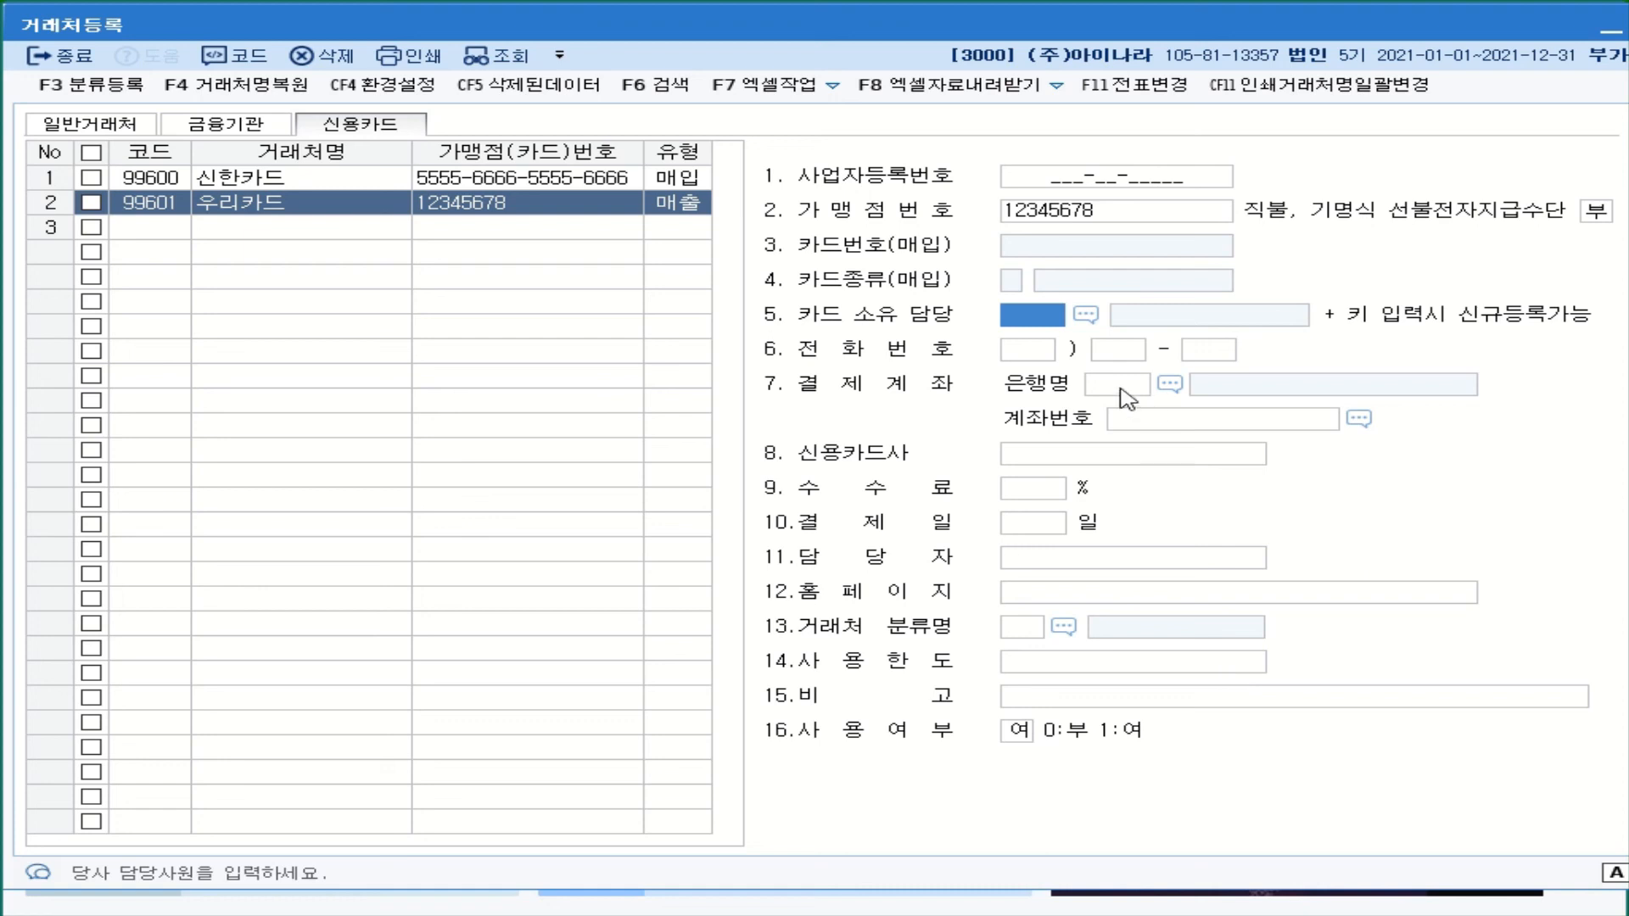
- Set 우리카드's settlement bank to 088 신한은행 and fill in the registered account number
click(1171, 385)
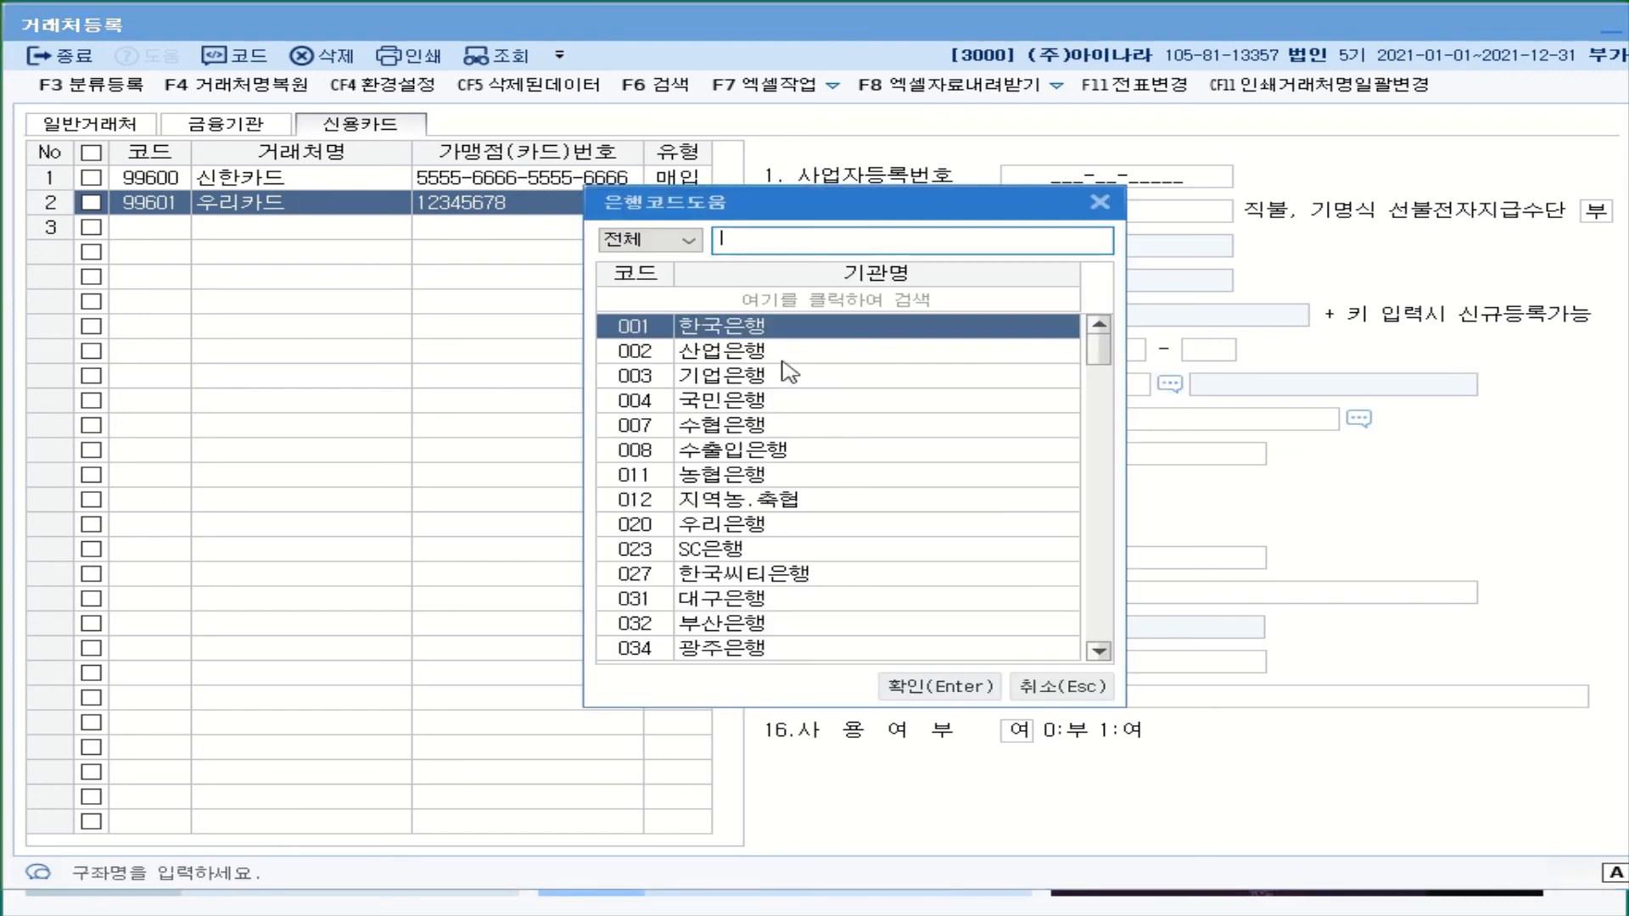
text(신)
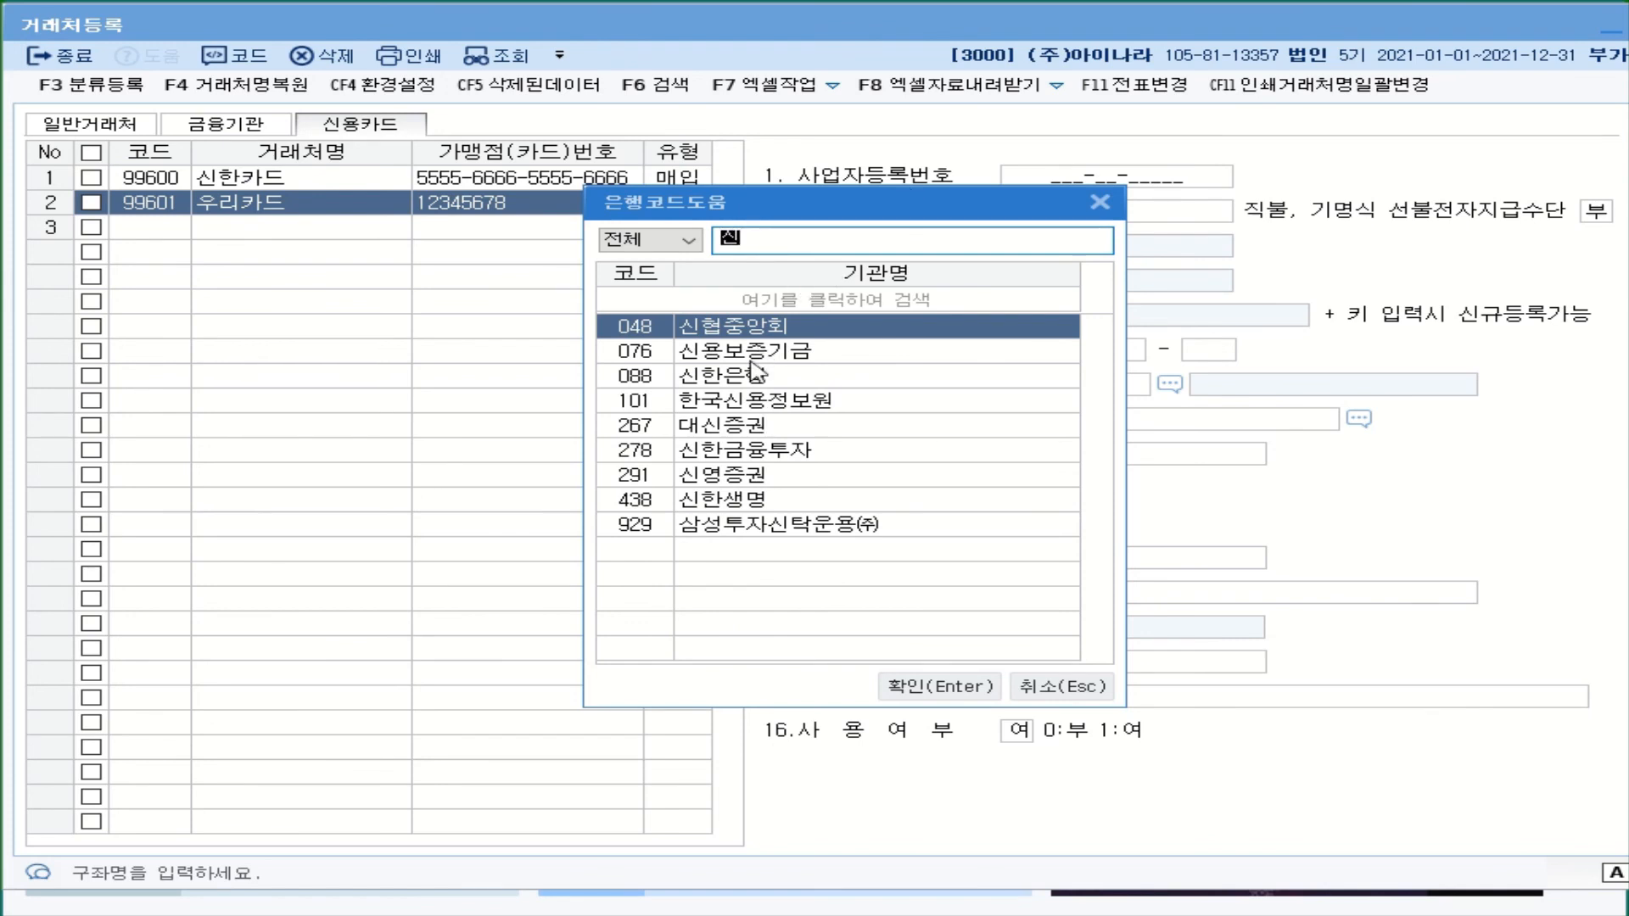
double_click(839, 378)
click(1359, 418)
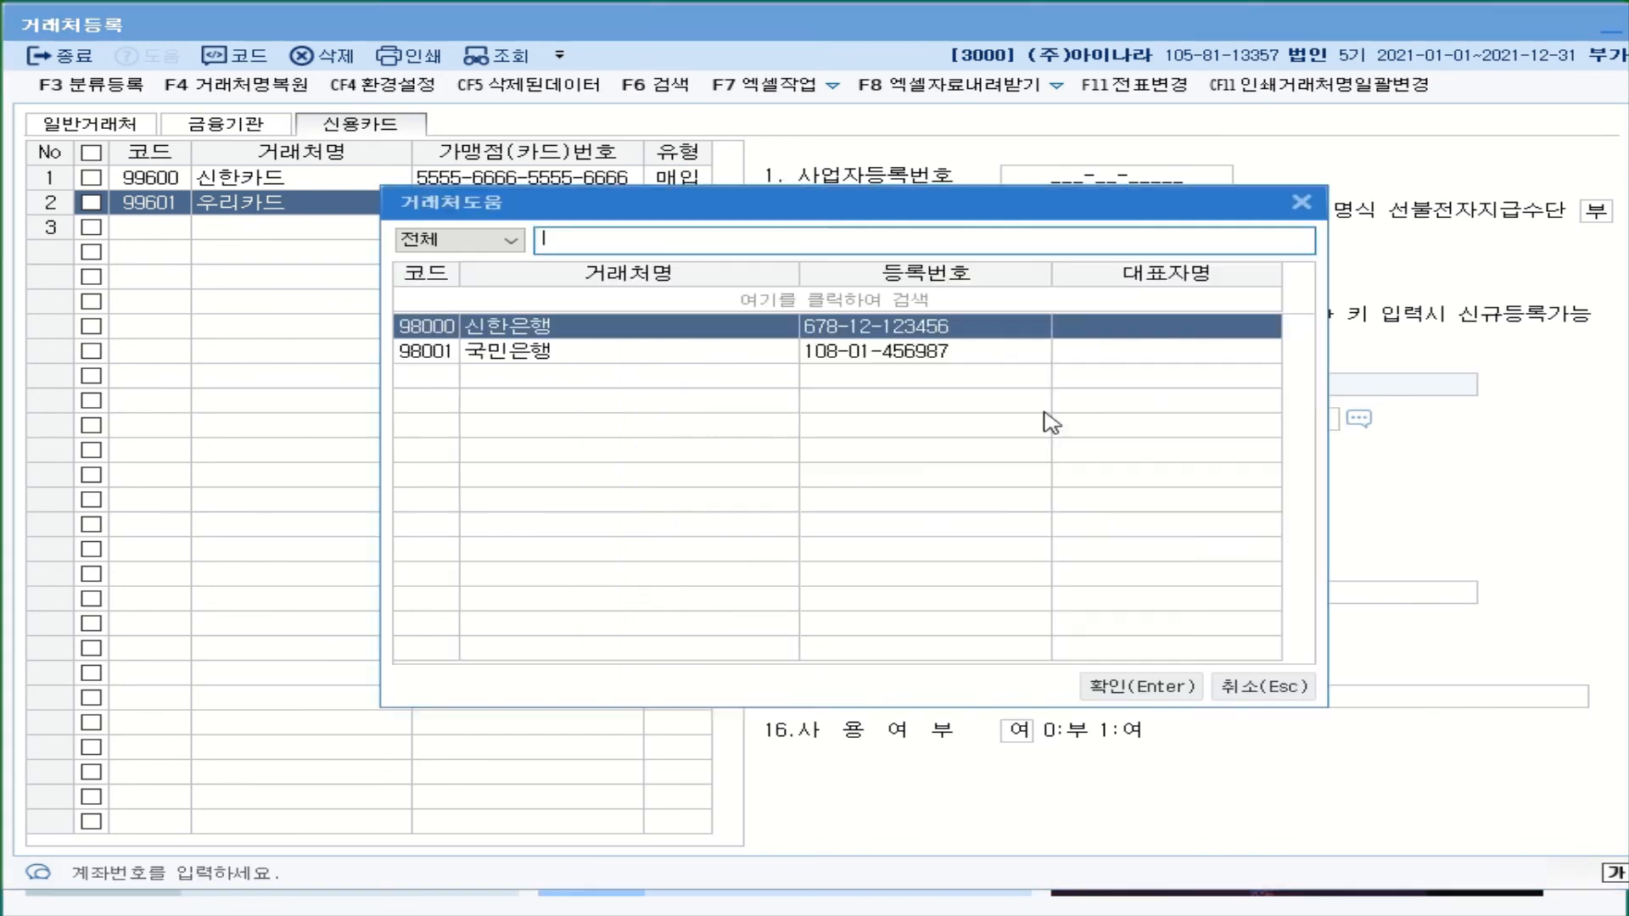
key(Return)
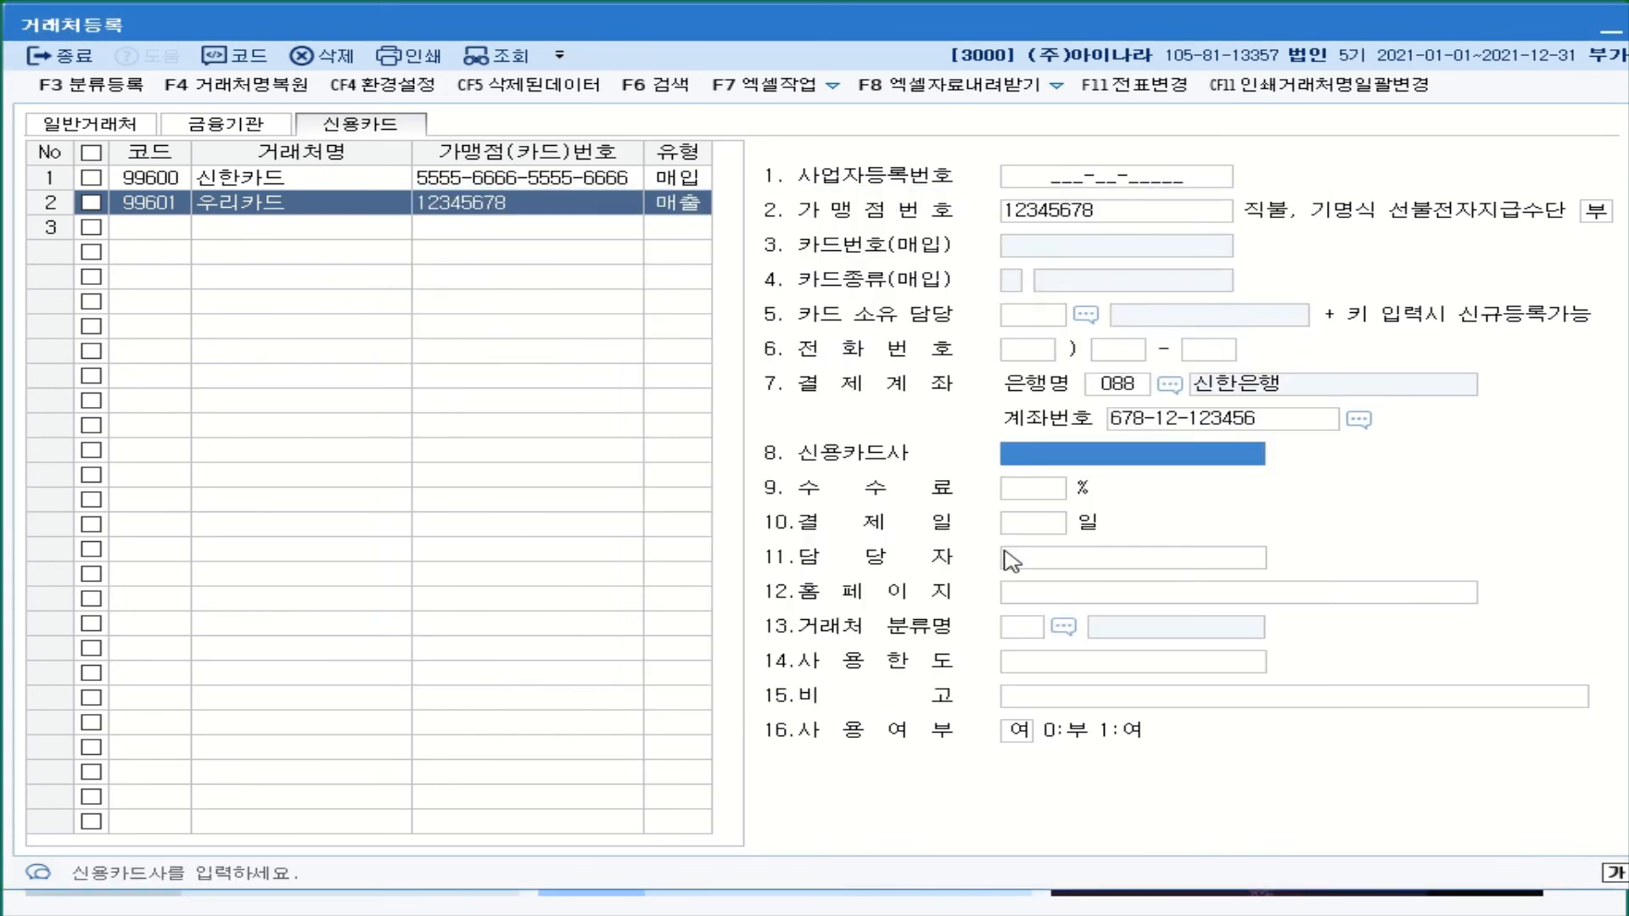